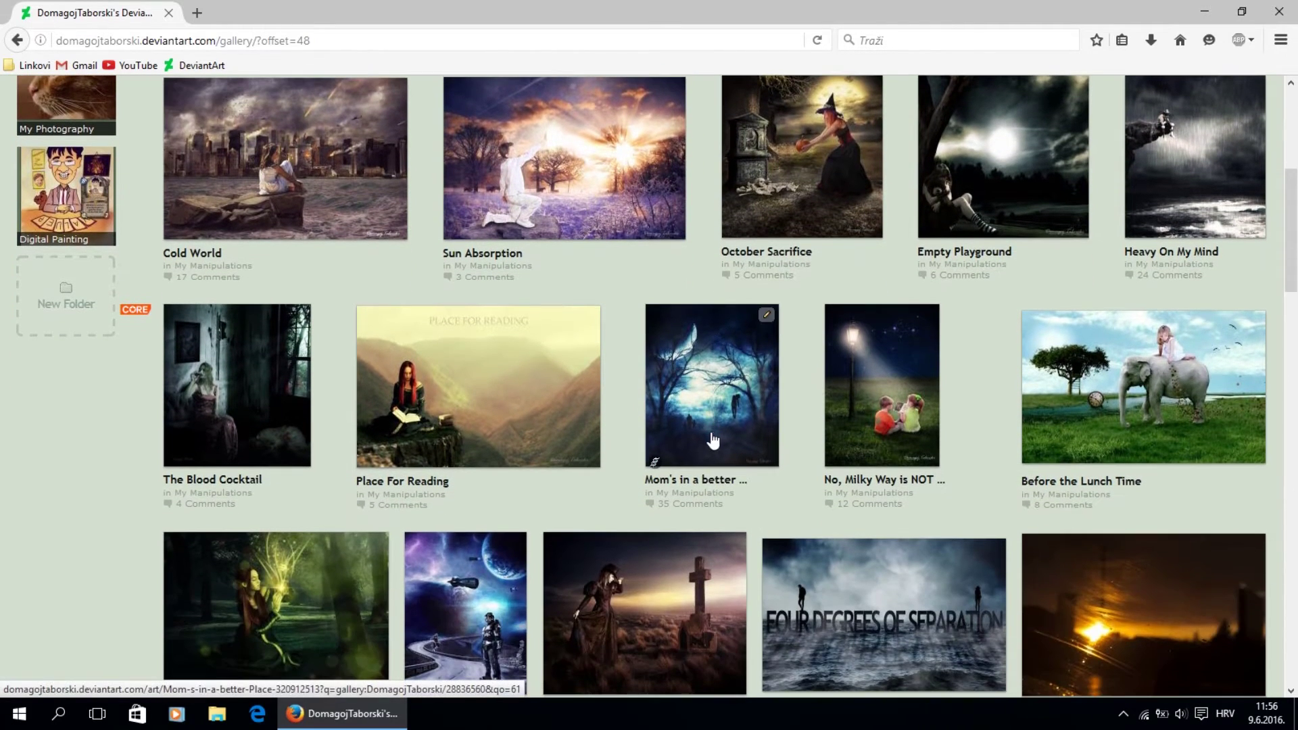
Open the artwork "Mom's in a better ..." from the DeviantArt gallery.
left_click(731, 410)
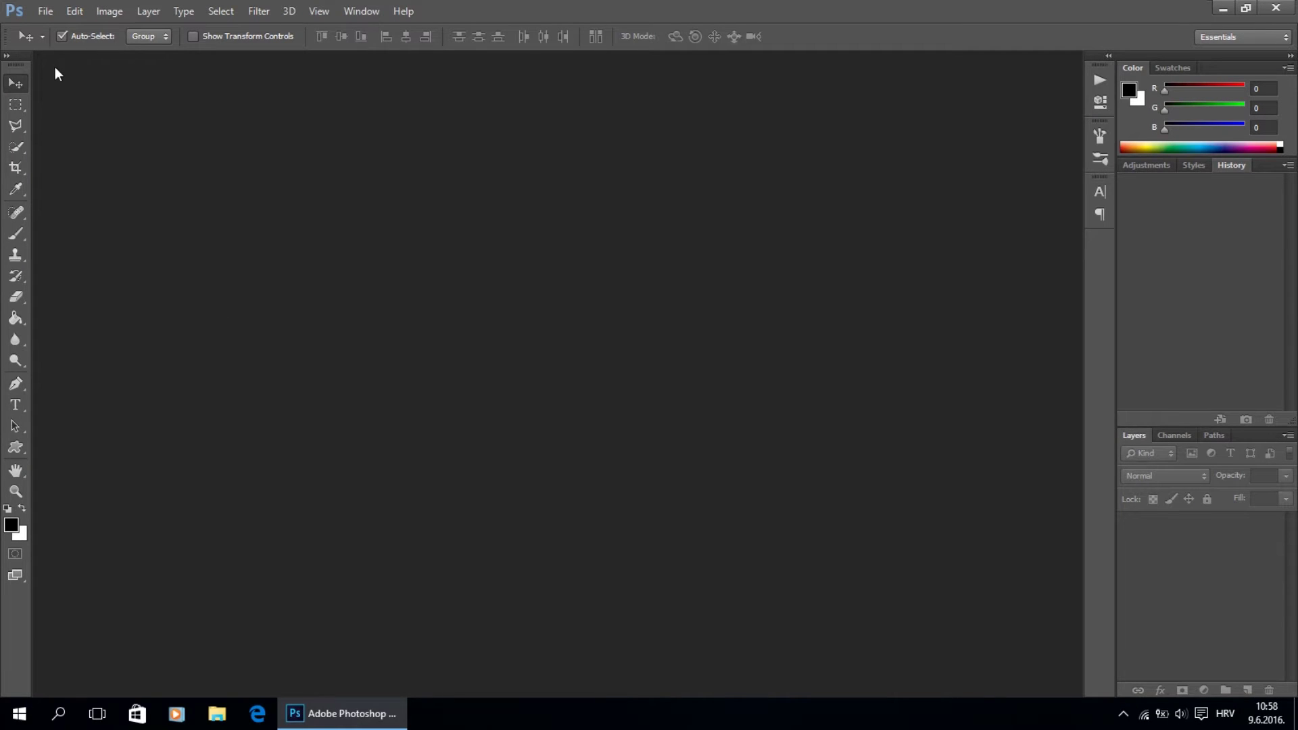
Switch to Photoshop and open the image "premade bg 43 stock by inadesign stock".
left_click(45, 11)
left_click(53, 41)
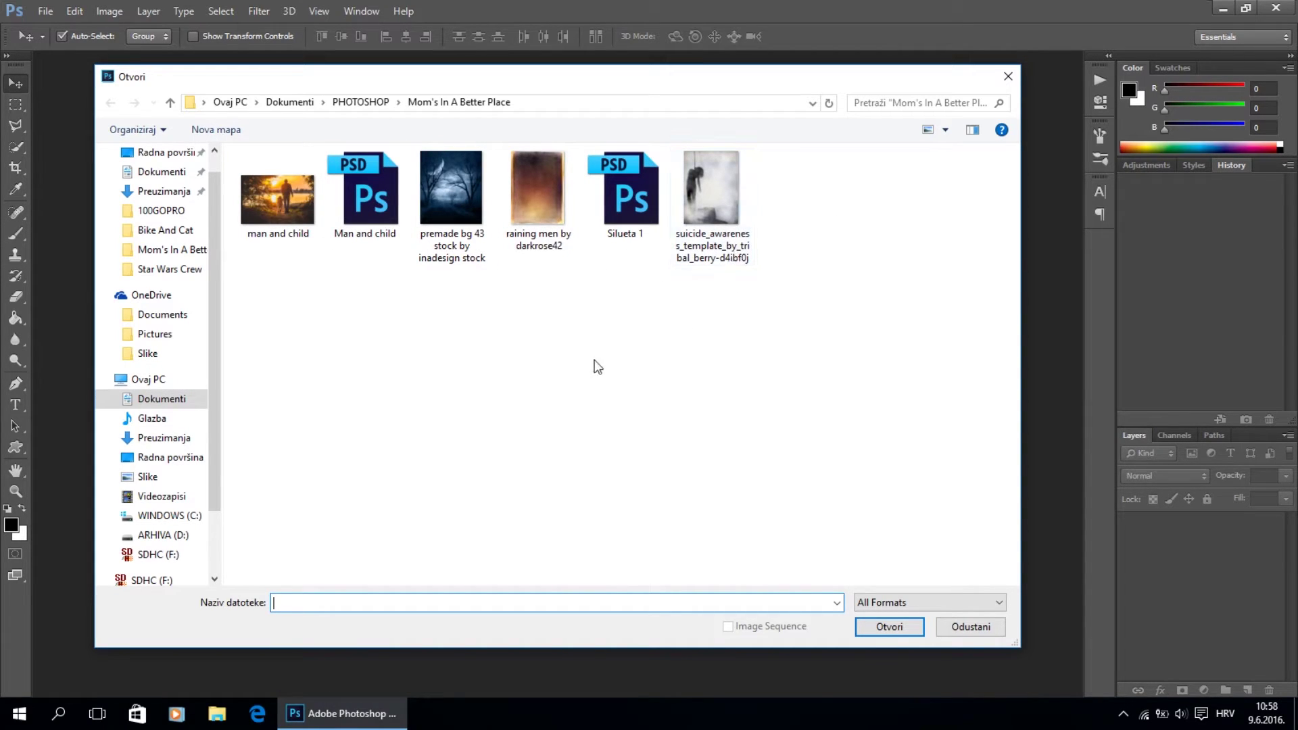
left_click(442, 222)
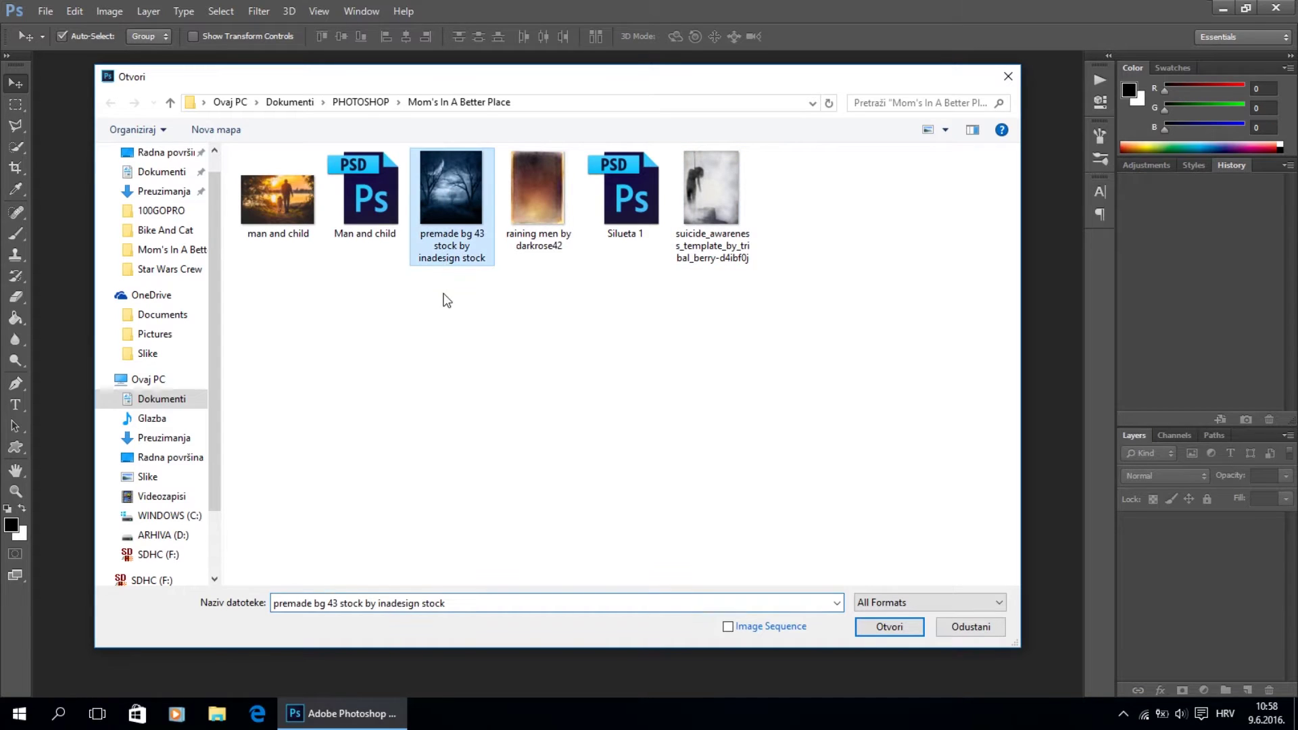
left_click(889, 628)
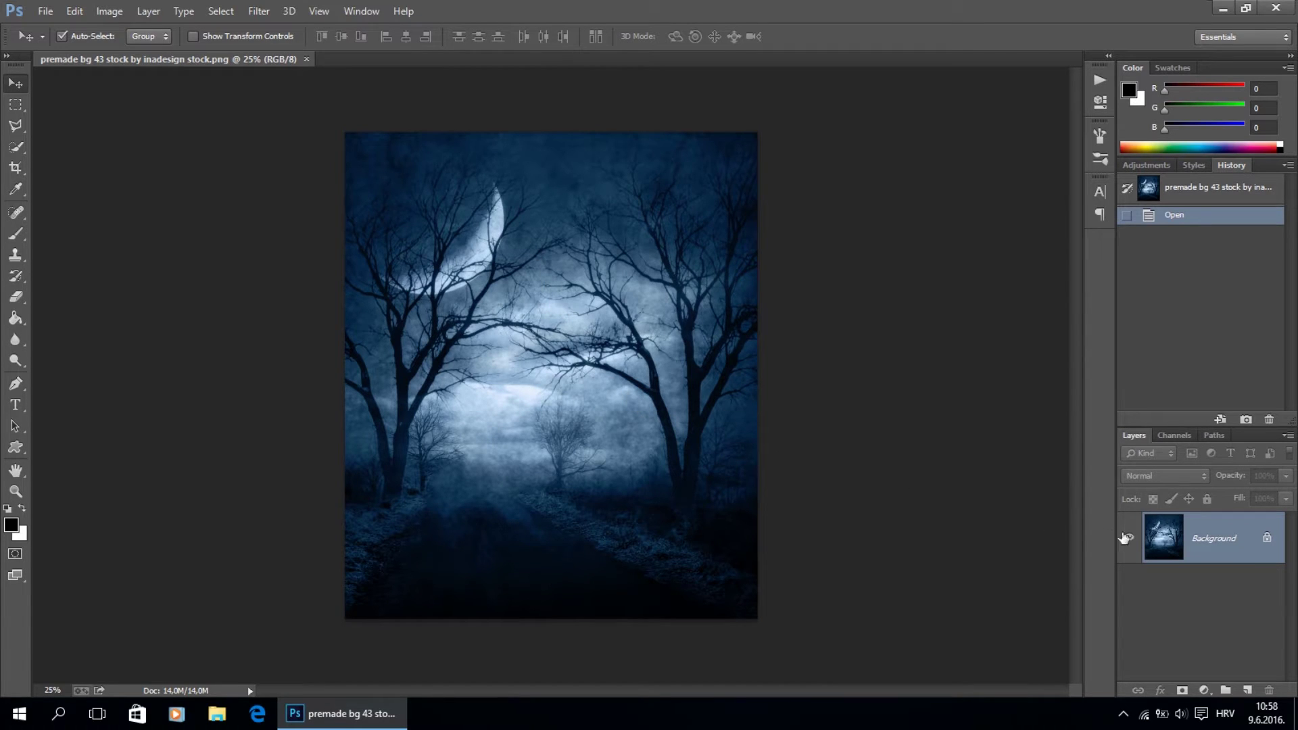
Duplicate the Background layer and name the copy BG.
left_click_drag(1222, 545, 1247, 691)
double_click(1225, 539)
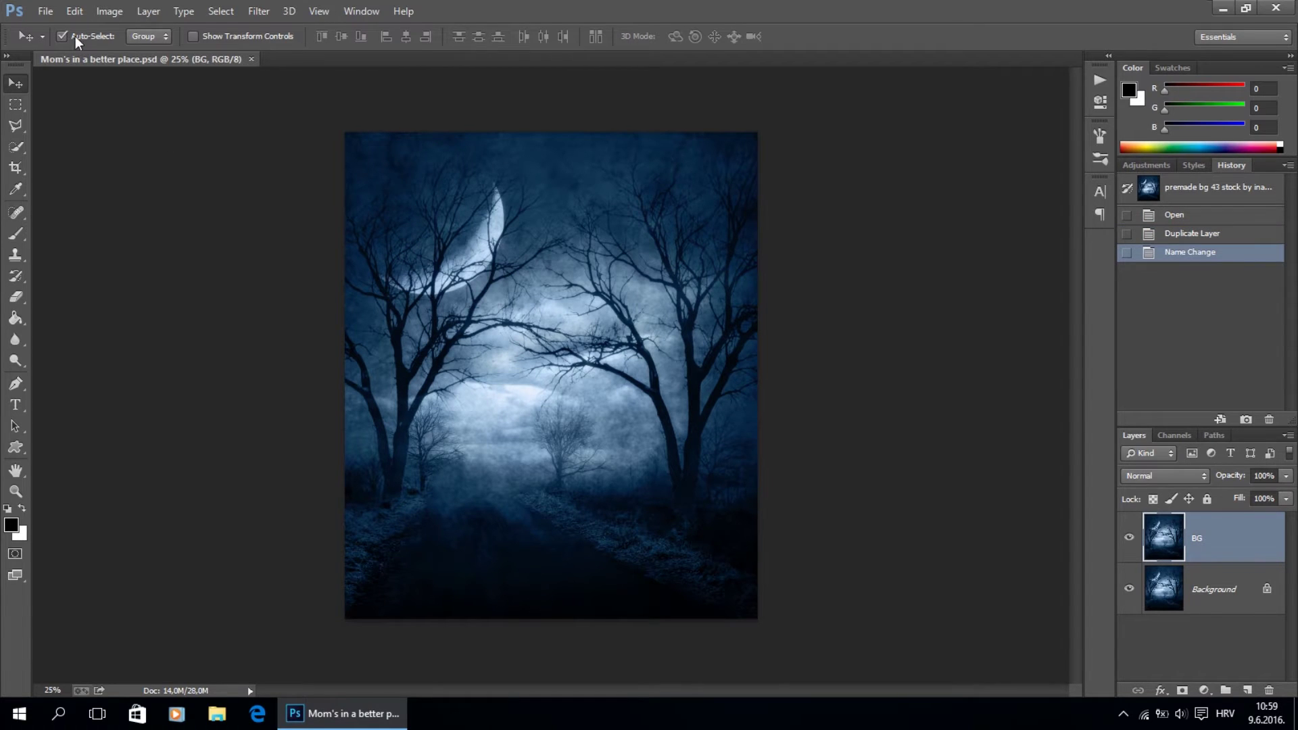
Open the Silueta 1 PSD file from the Mom's In A Better Place folder.
left_click(45, 11)
left_click(61, 42)
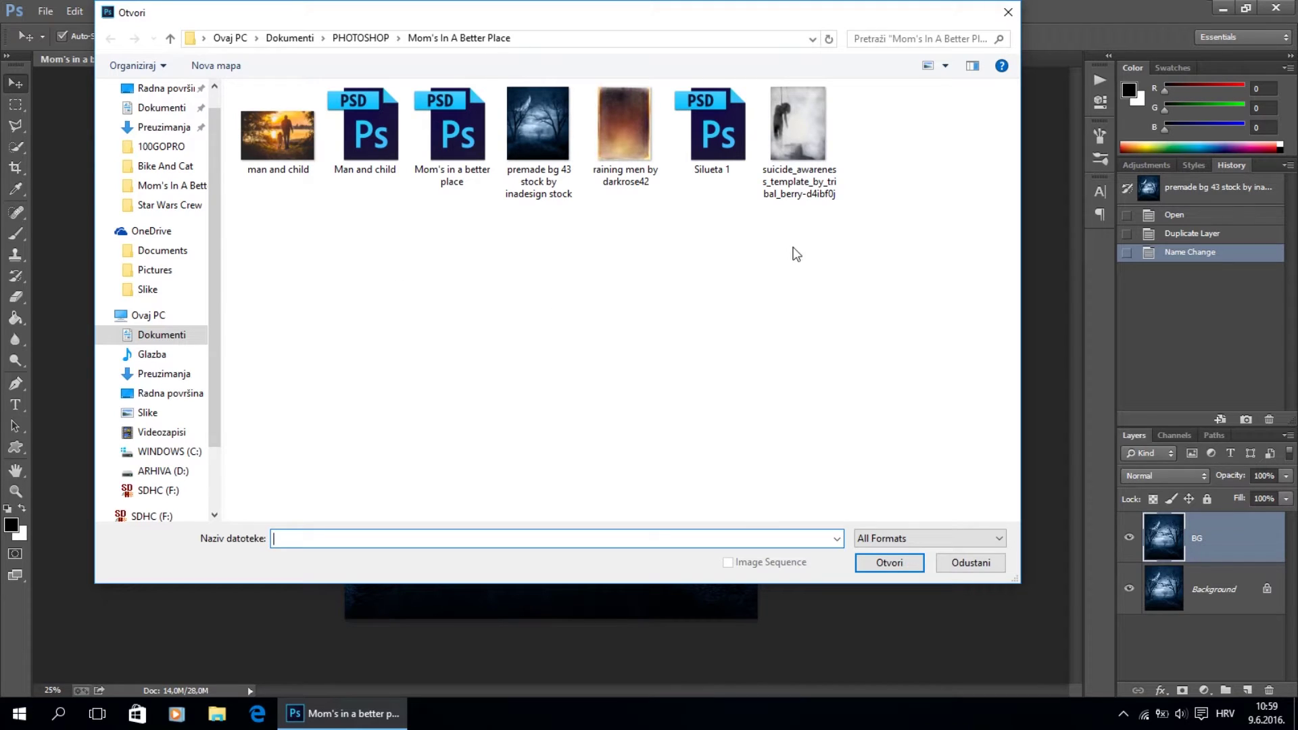
left_click(805, 132)
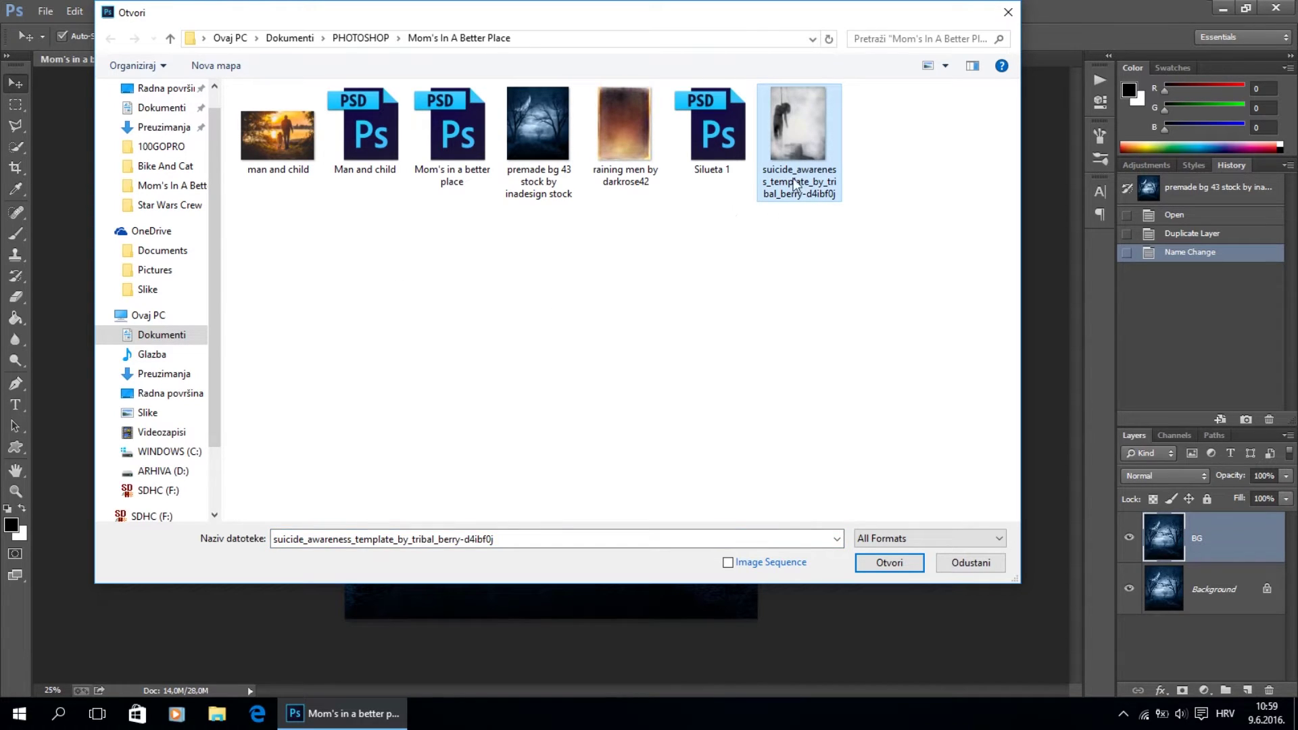
left_click(750, 152)
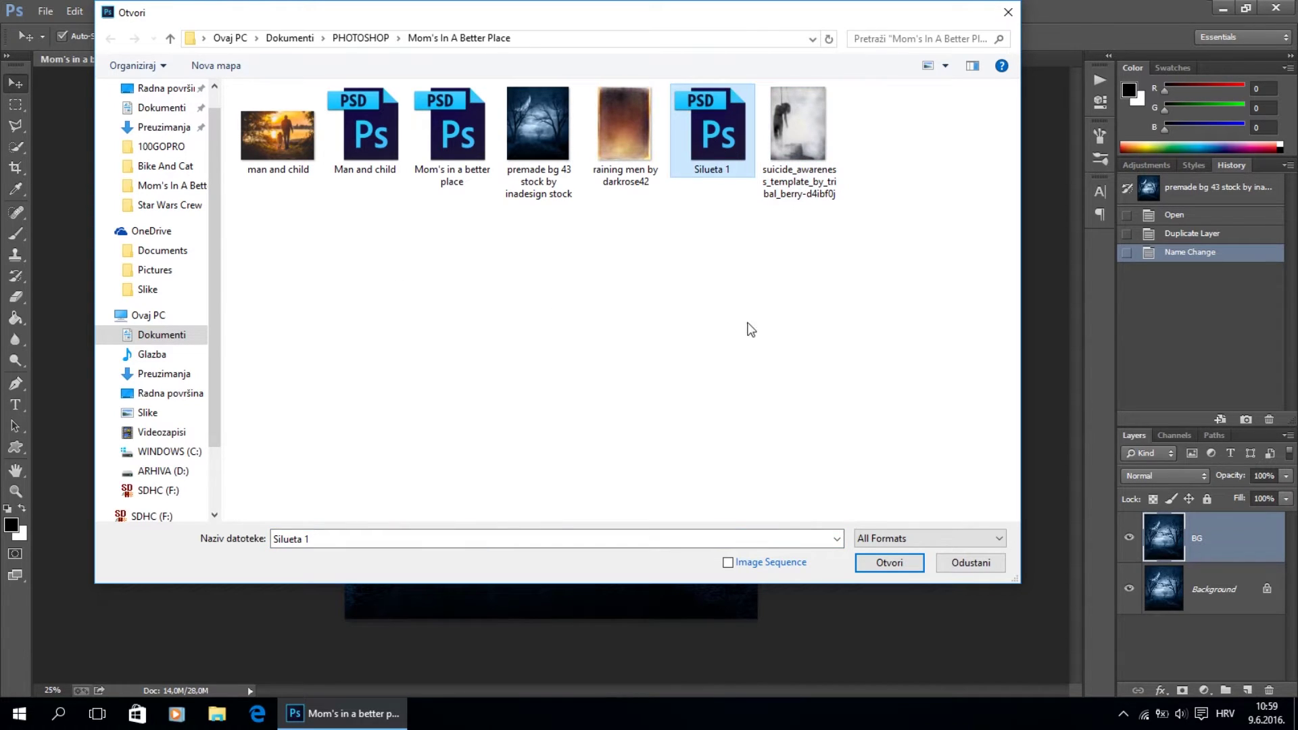
left_click(889, 564)
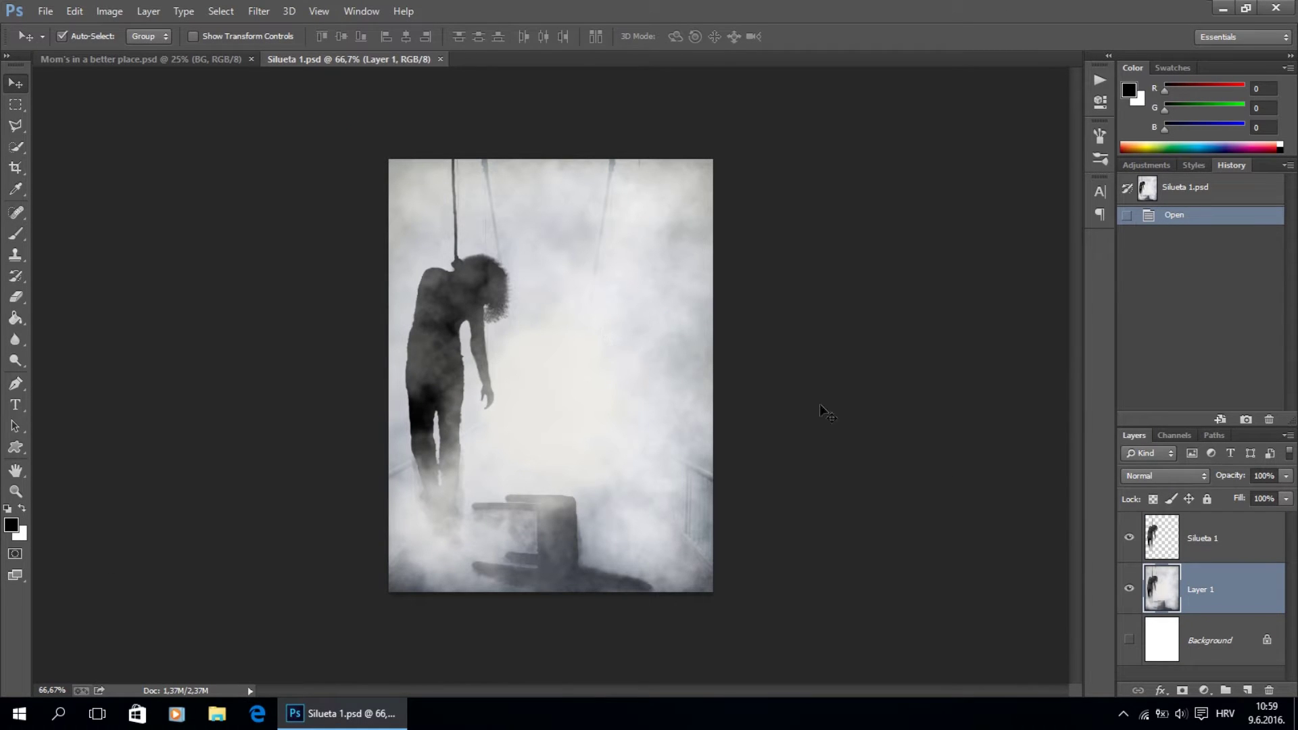
Hide Layer 1, copy the whole Silueta 1 layer and paste it into Mom's in a better place.psd.
left_click(1130, 591)
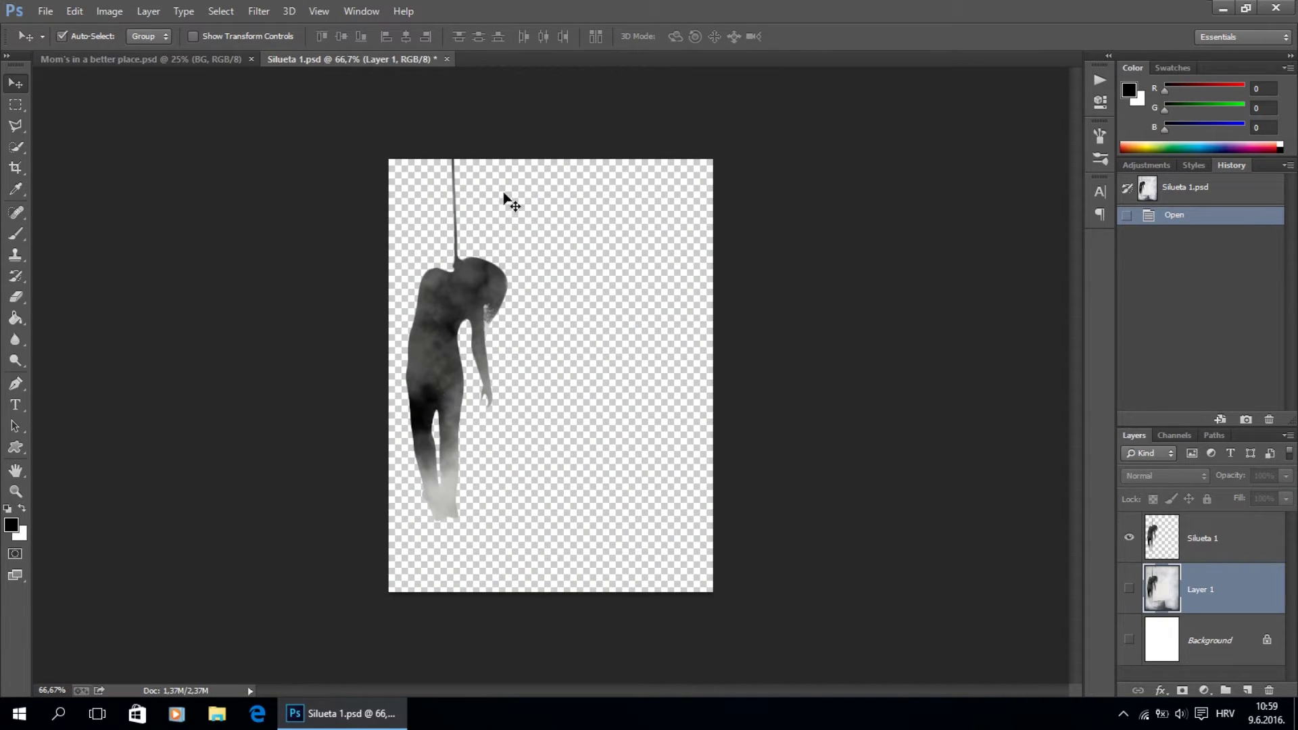
key("ctrl+a")
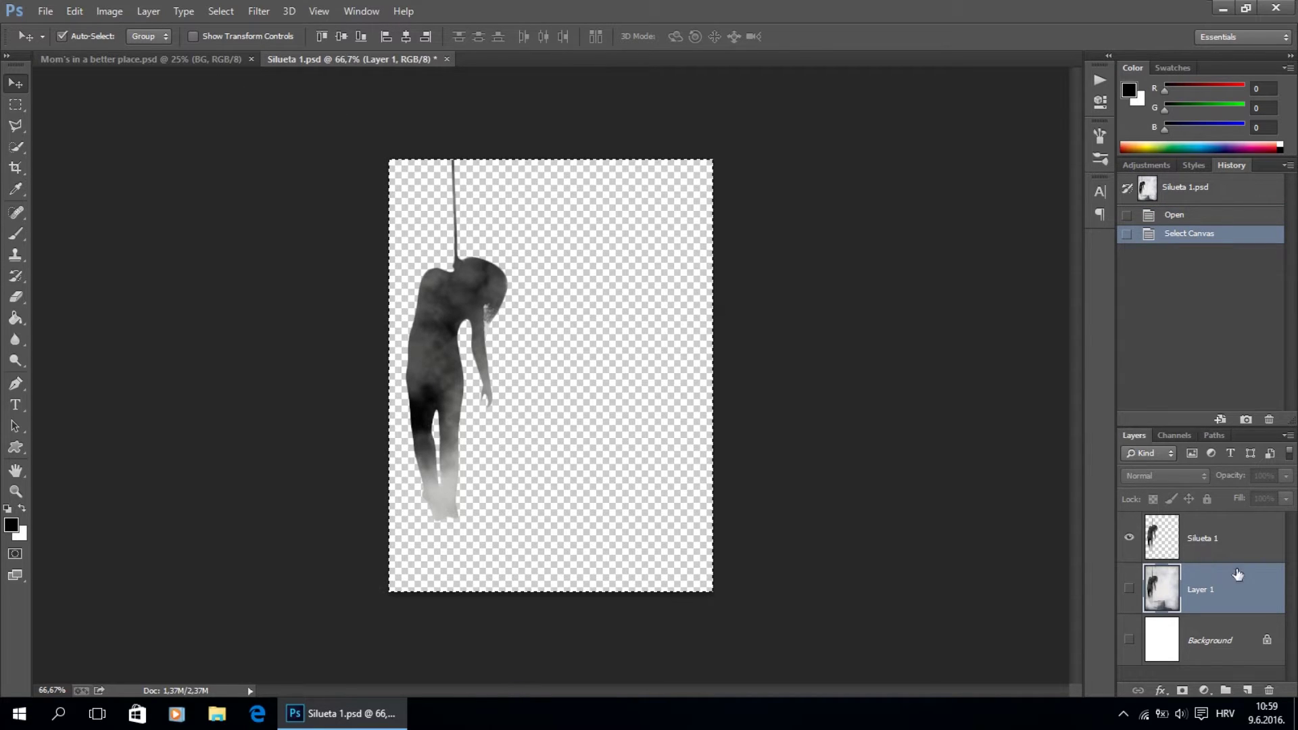
left_click(1251, 540)
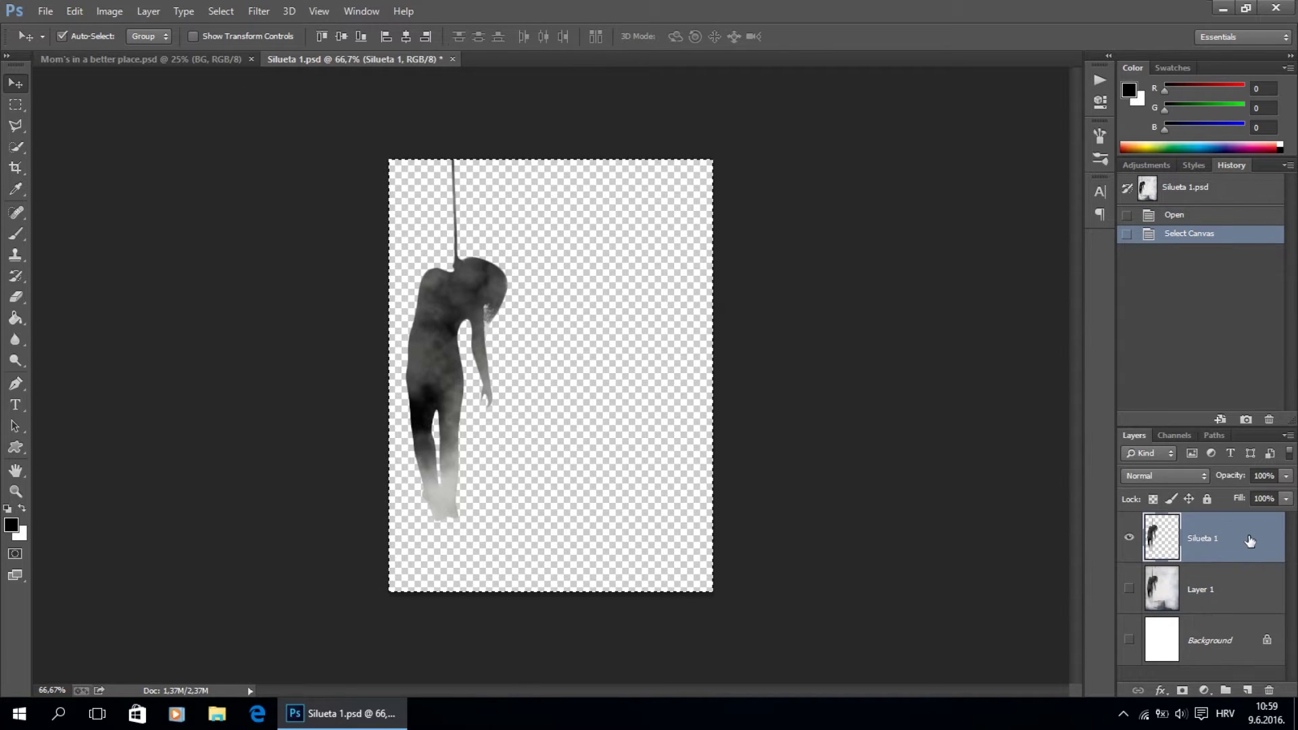
key("ctrl+c")
left_click(205, 60)
key("ctrl+v")
Move the pasted silhouette beneath the low branch of the right-hand tree.
left_click_drag(592, 377, 594, 444)
key("ctrl+plus")
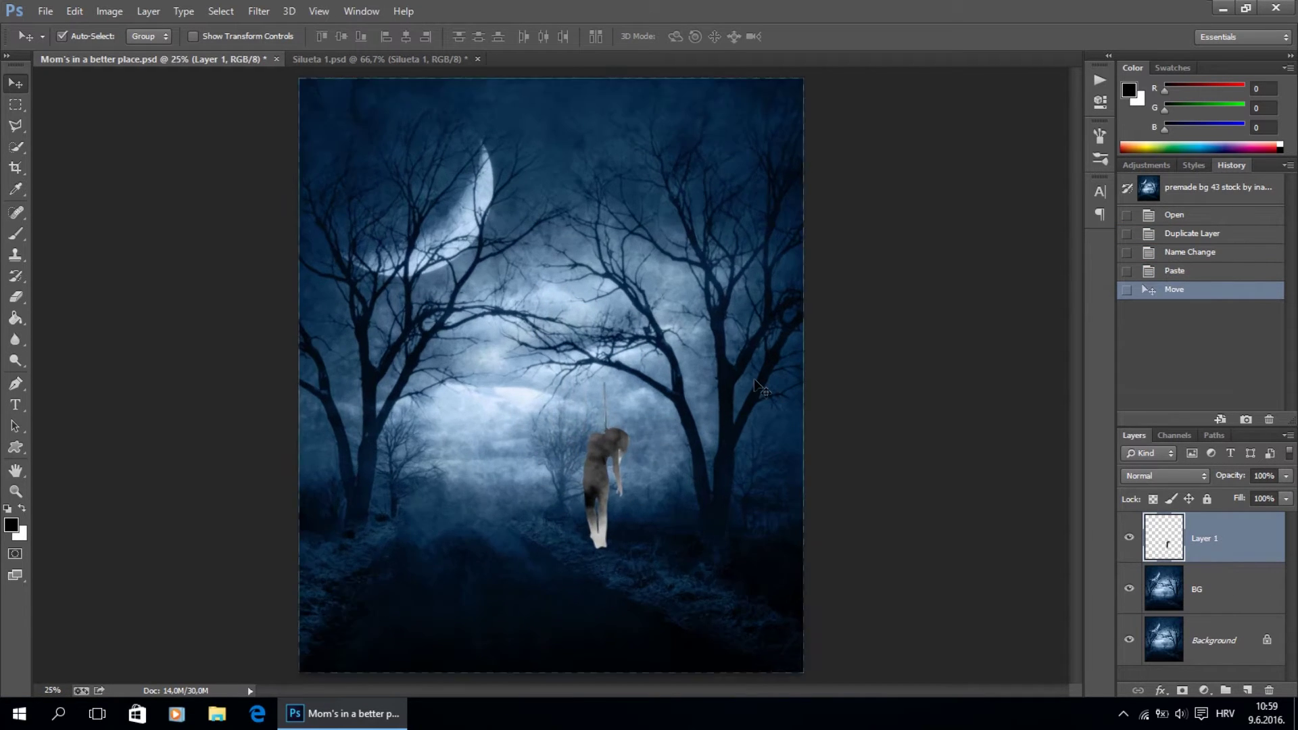
key("ctrl+plus")
key("ctrl+plus")
key("ctrl+plus")
key("ctrl+plus")
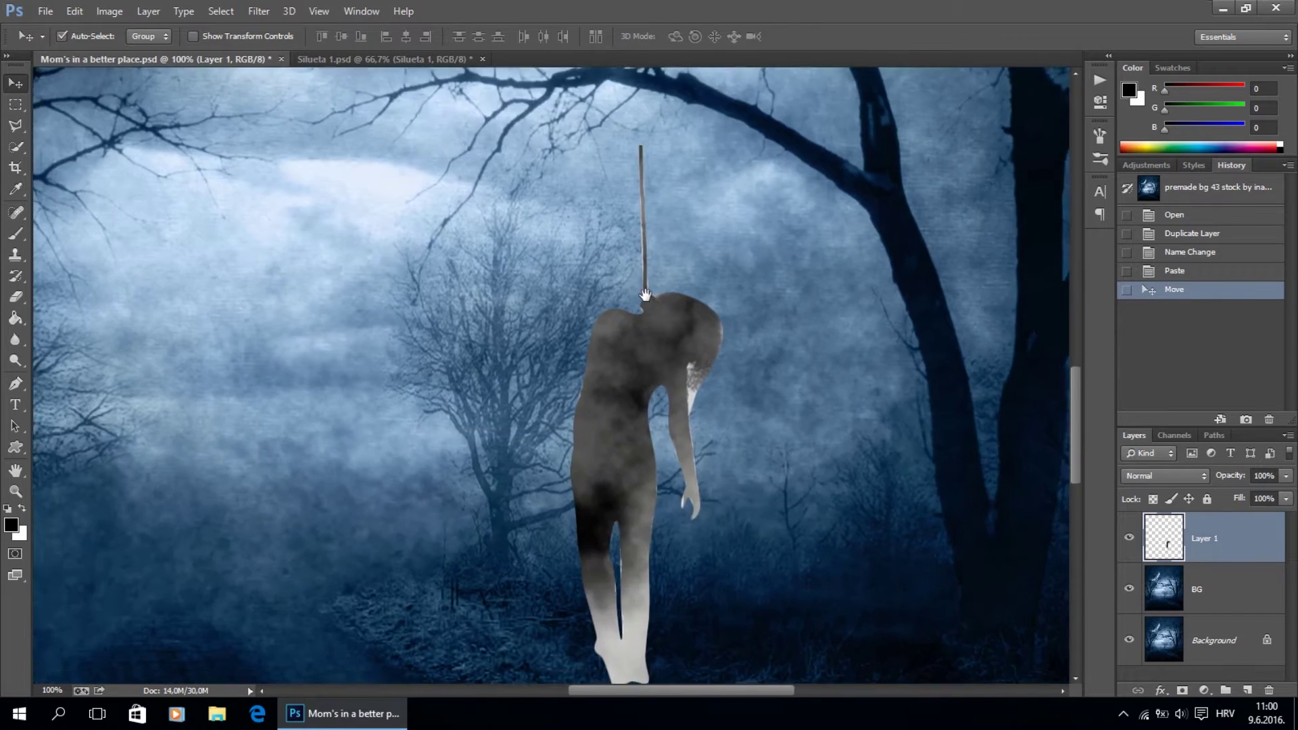
left_click_drag(644, 295, 538, 257)
left_click_drag(512, 308, 591, 245)
left_click_drag(609, 198, 630, 428)
key("ctrl+minus")
Scale the silhouette down to about 64% with Free Transform and align its upper end with the tree branch.
key("ctrl+t")
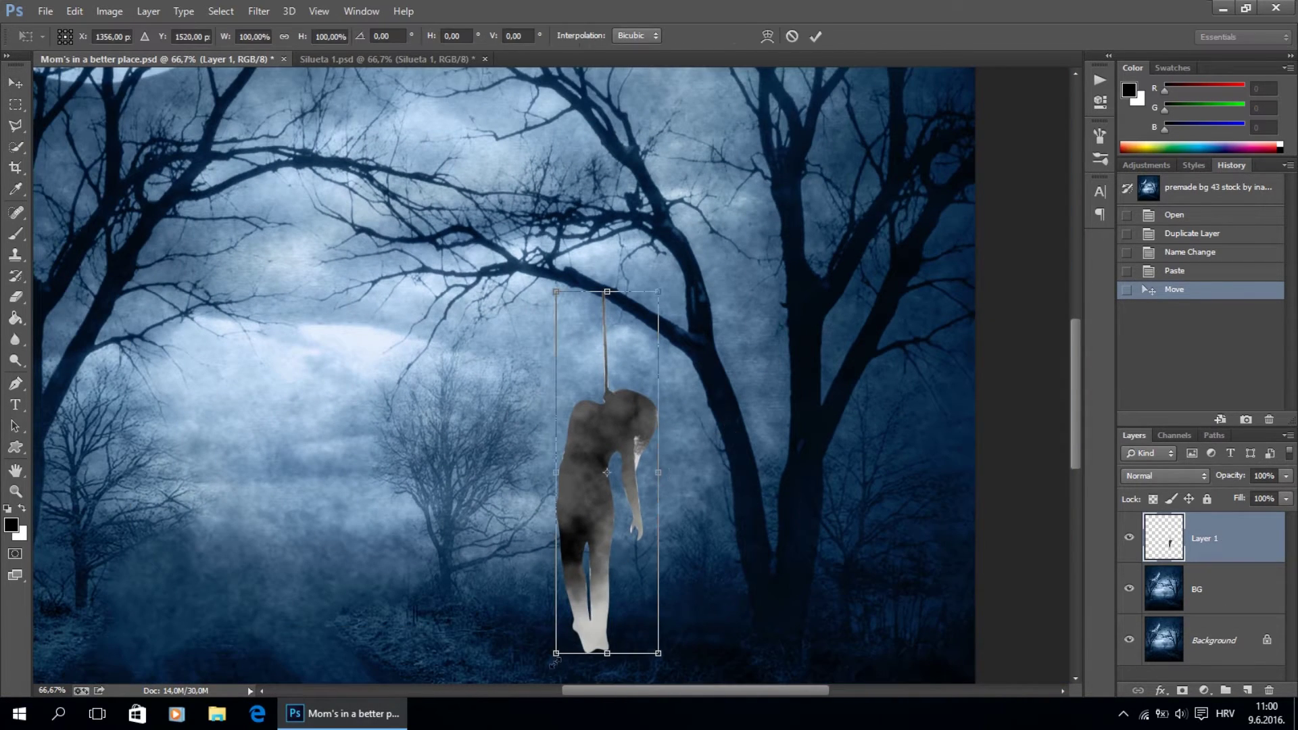
left_click_drag(556, 655, 636, 546)
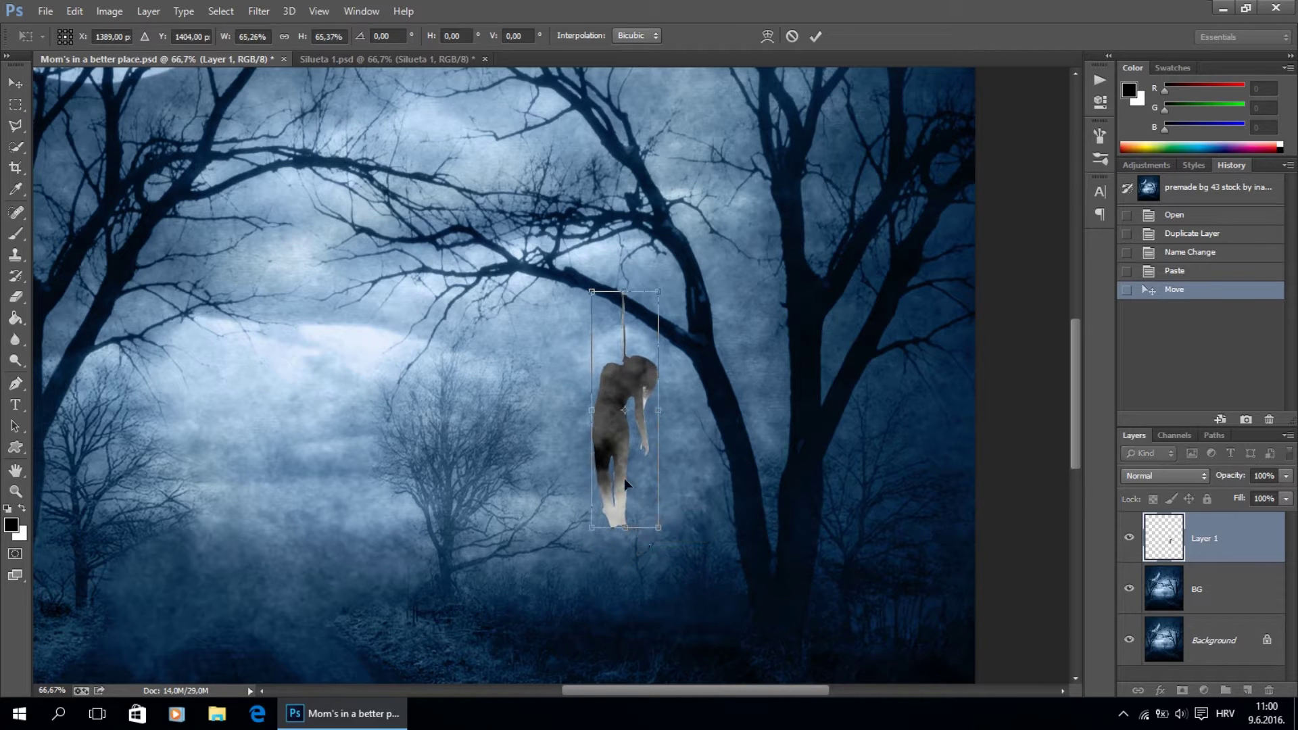
left_click_drag(615, 457, 604, 454)
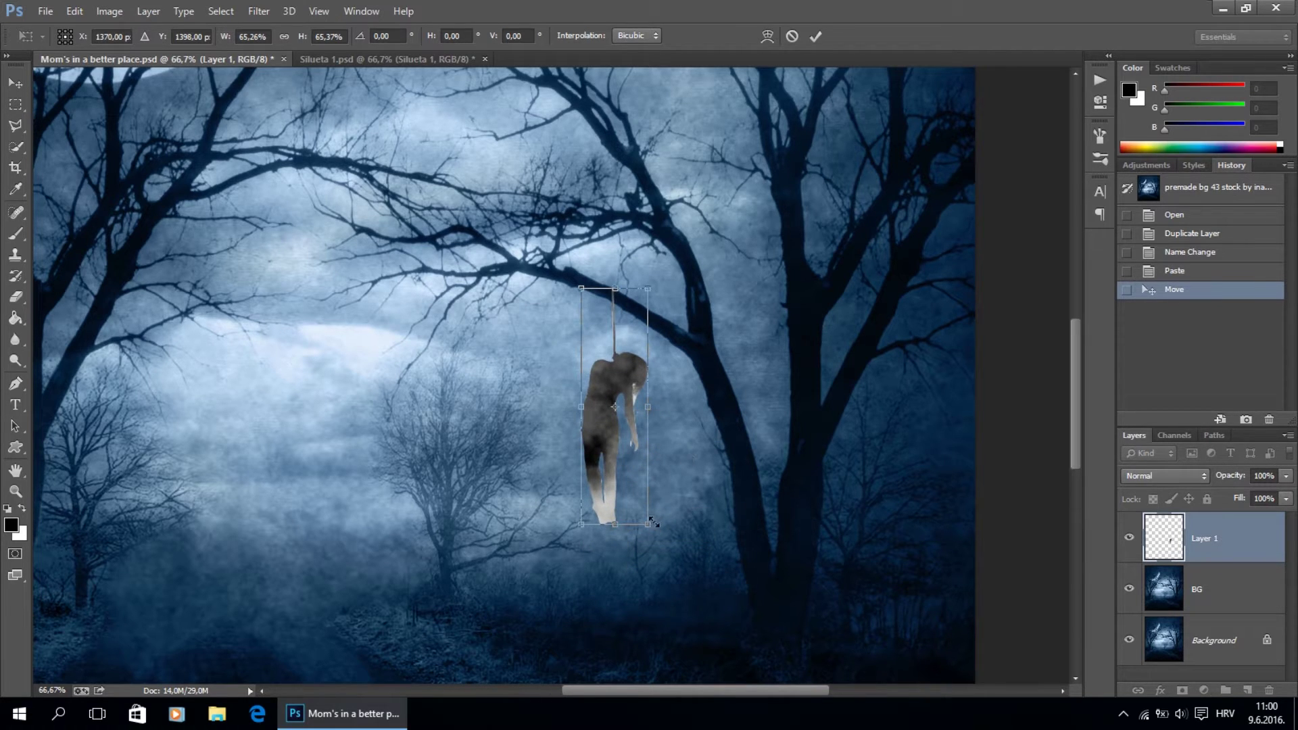
left_click_drag(642, 522, 640, 516)
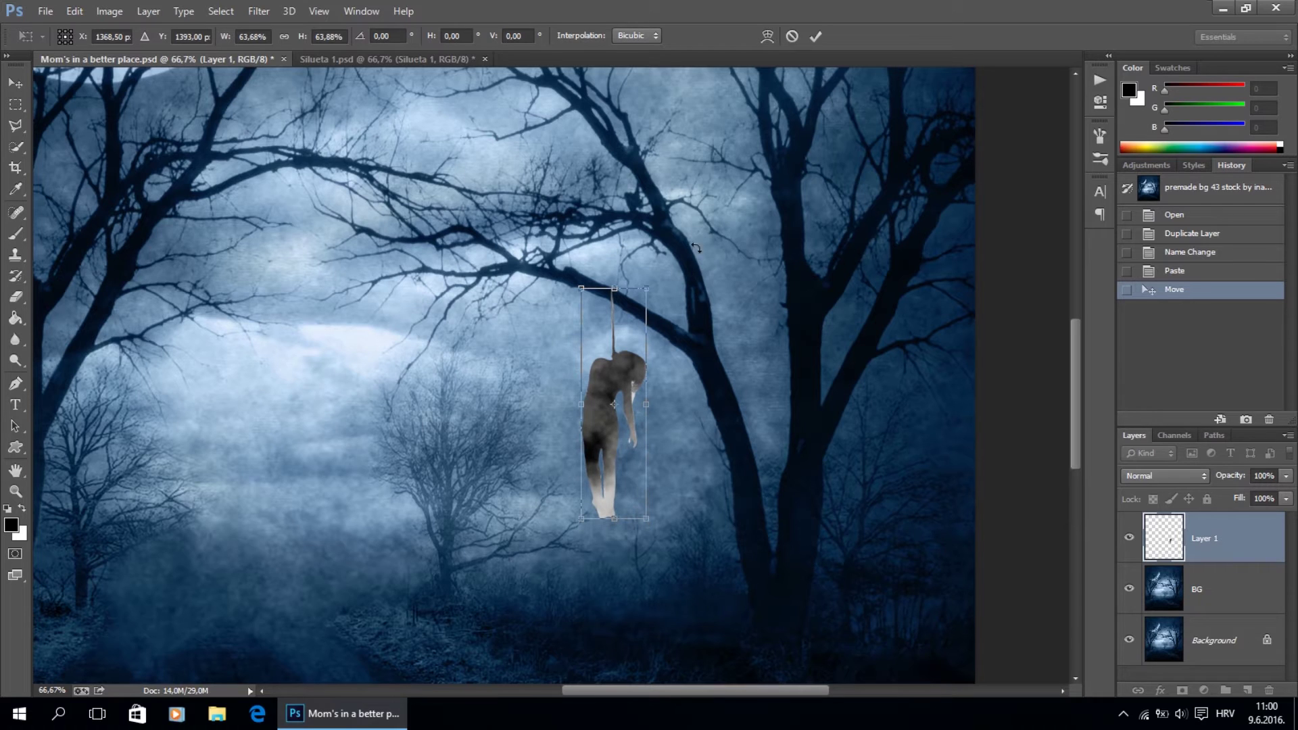
left_click(816, 36)
left_click_drag(658, 354, 719, 279)
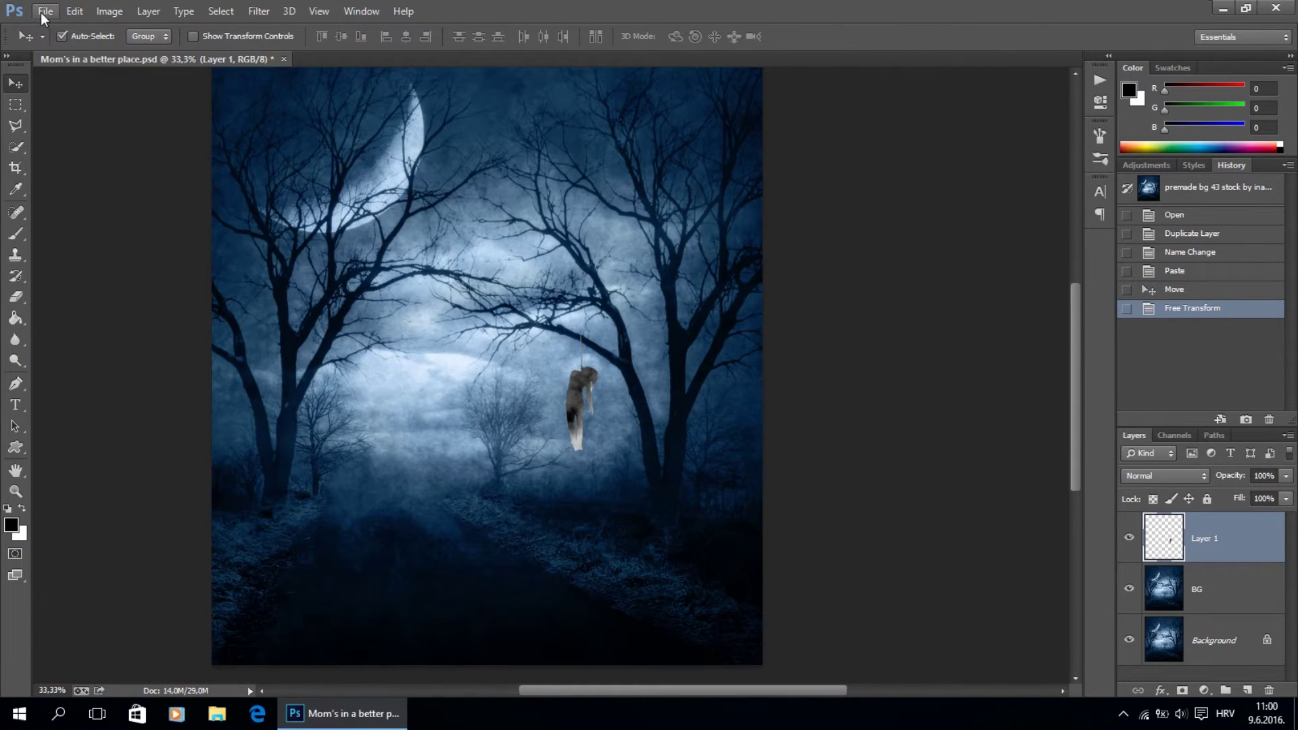
Open the Man and child PSD file from the same project folder.
left_click(44, 12)
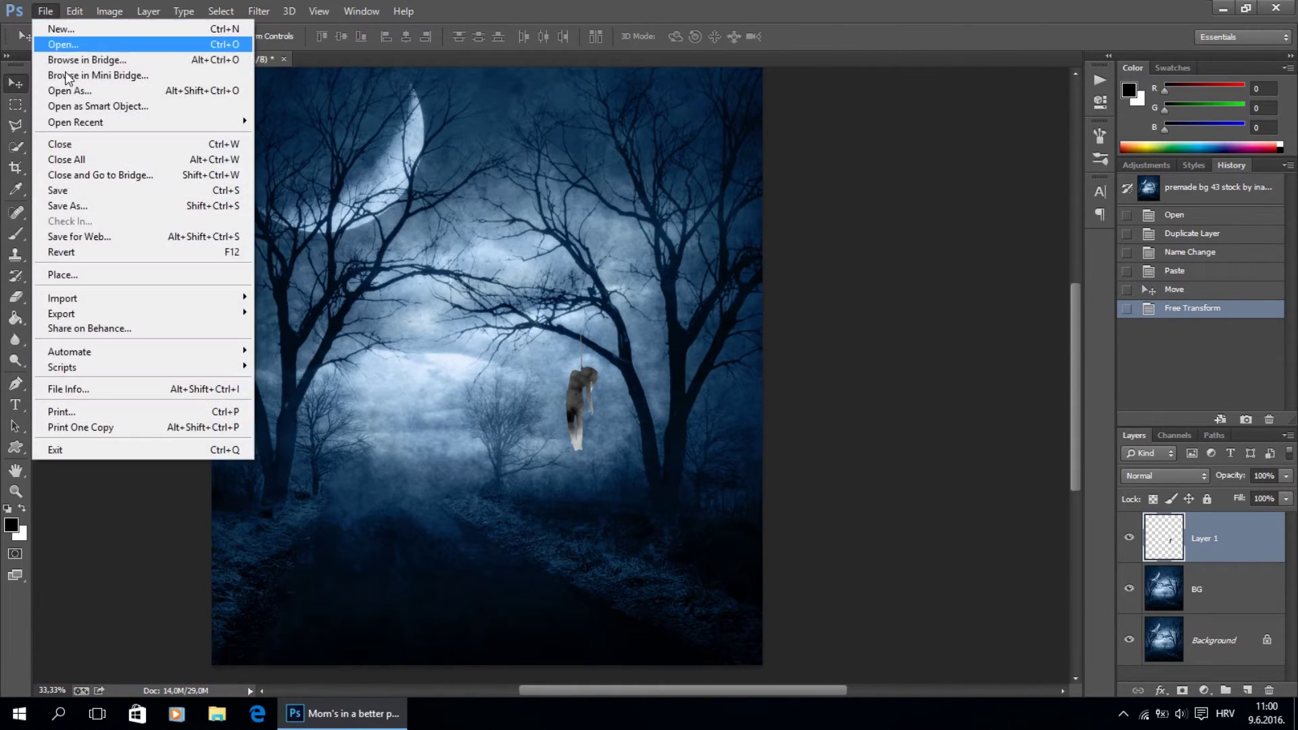
left_click(71, 45)
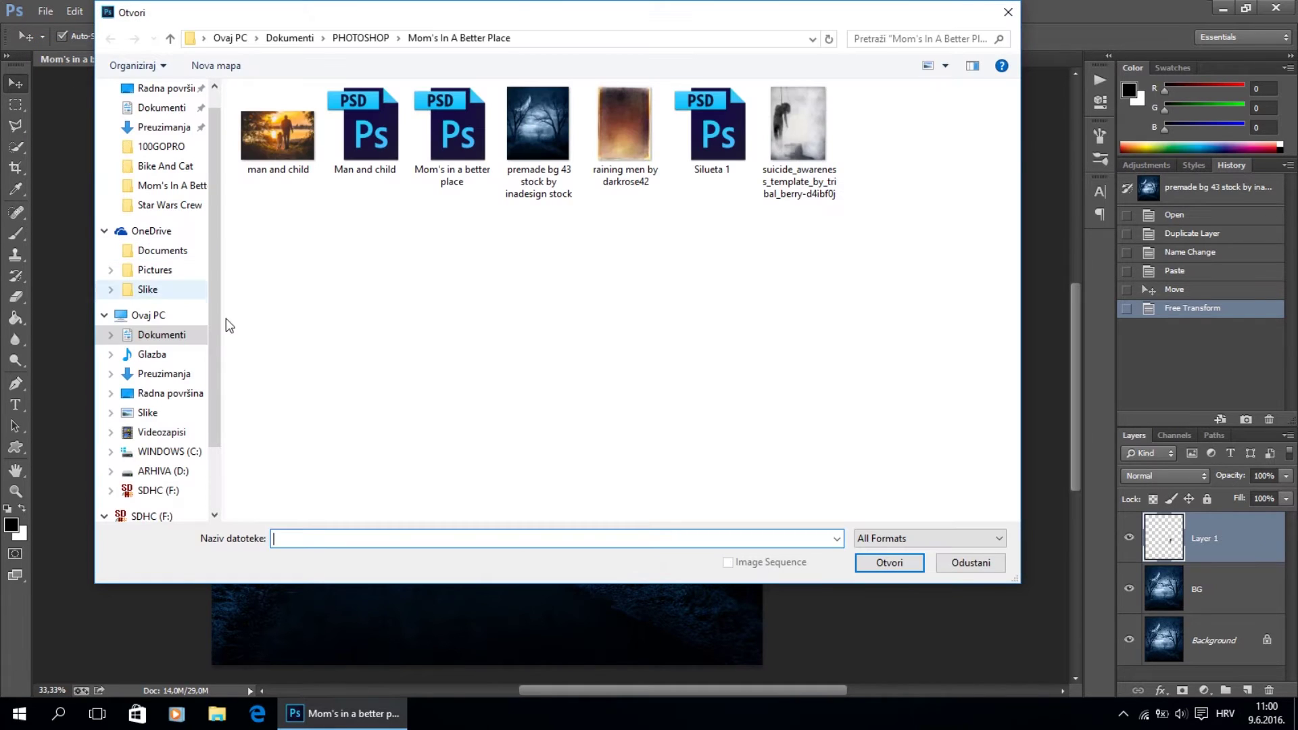
left_click(368, 132)
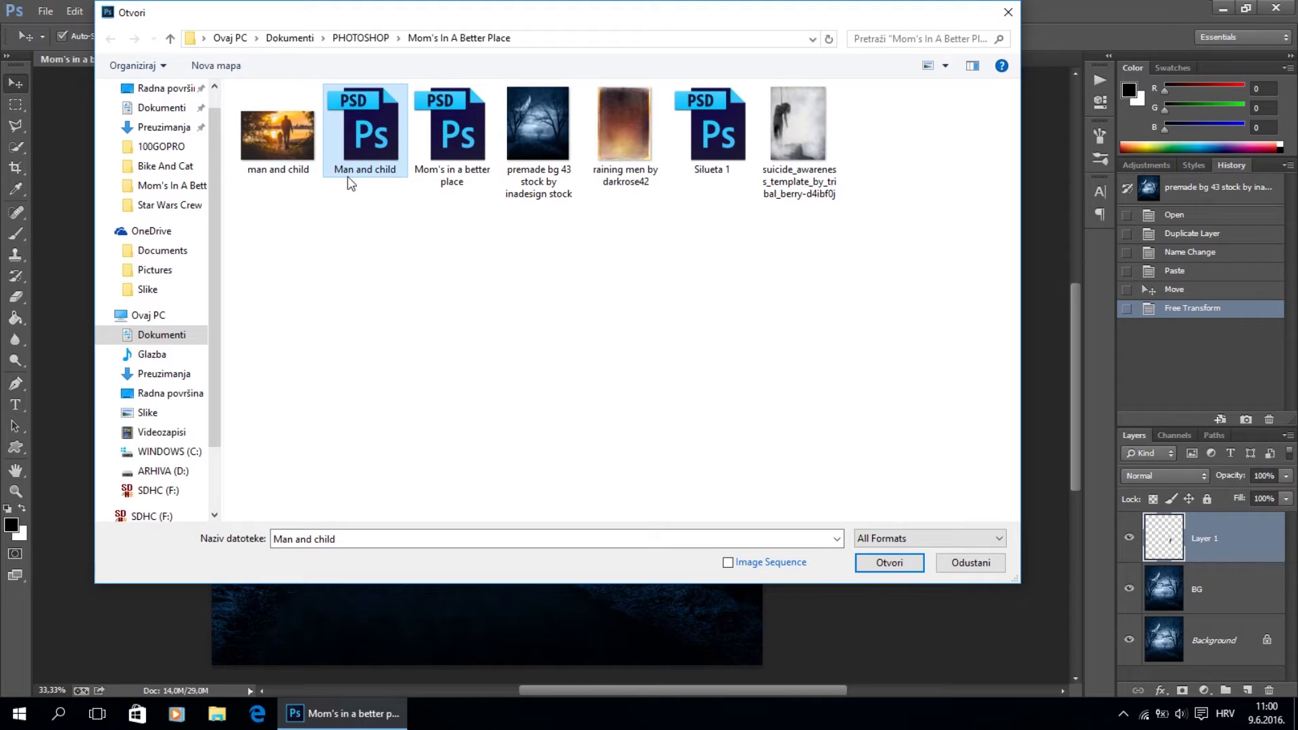
left_click(912, 563)
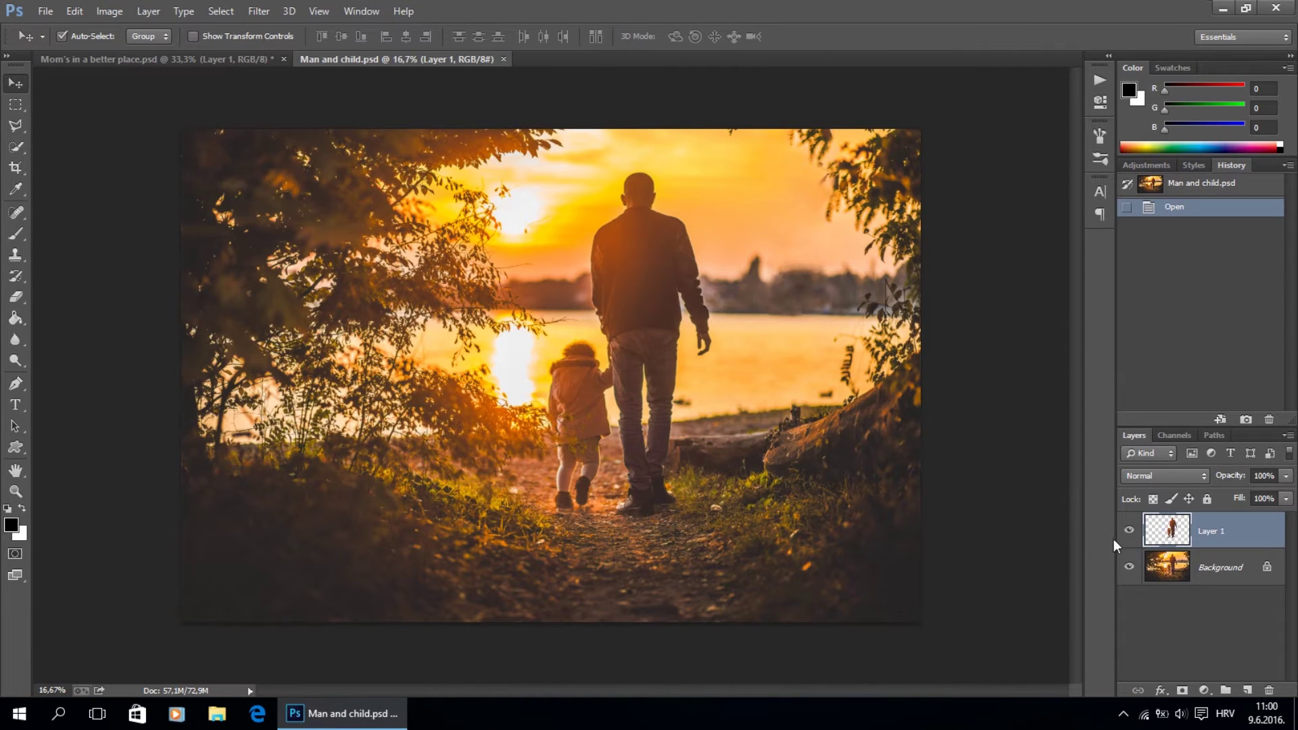
Hide the Background layer, copy the man-and-child cutout and paste it into Mom's in a better place.psd.
left_click(1129, 568)
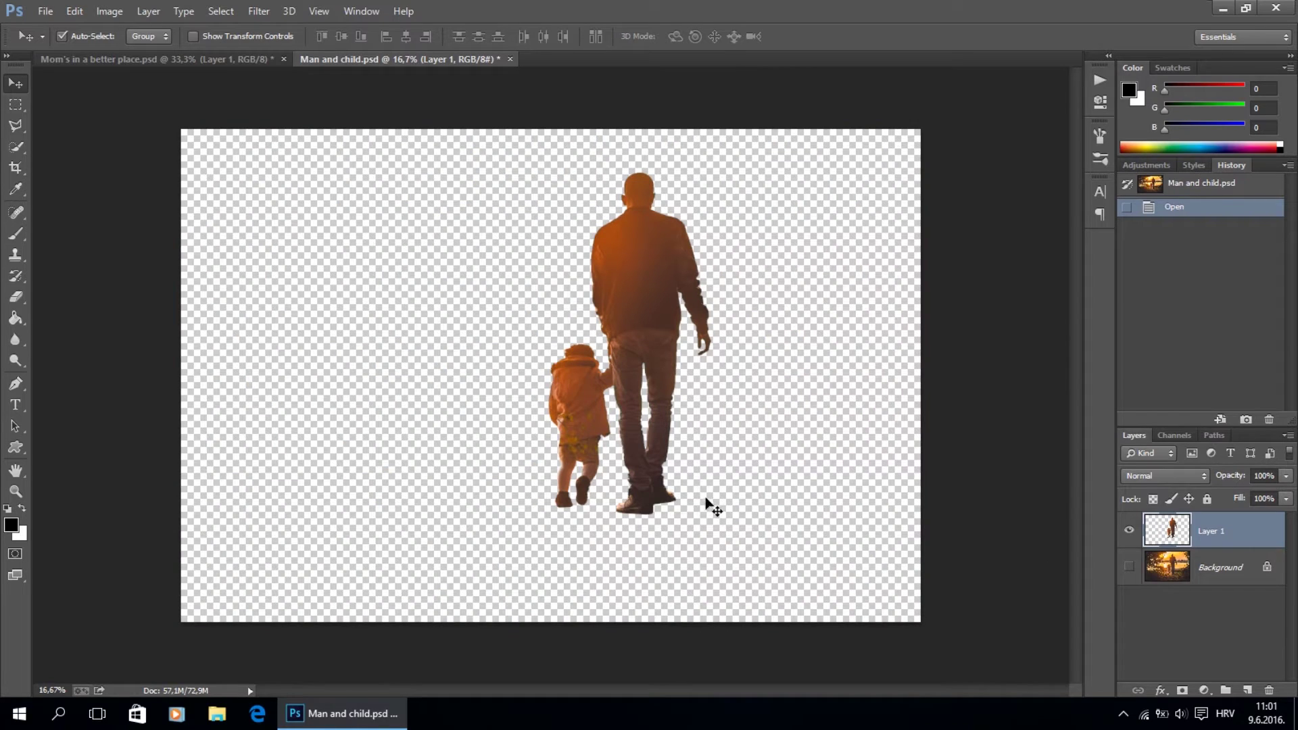
key("ctrl+a")
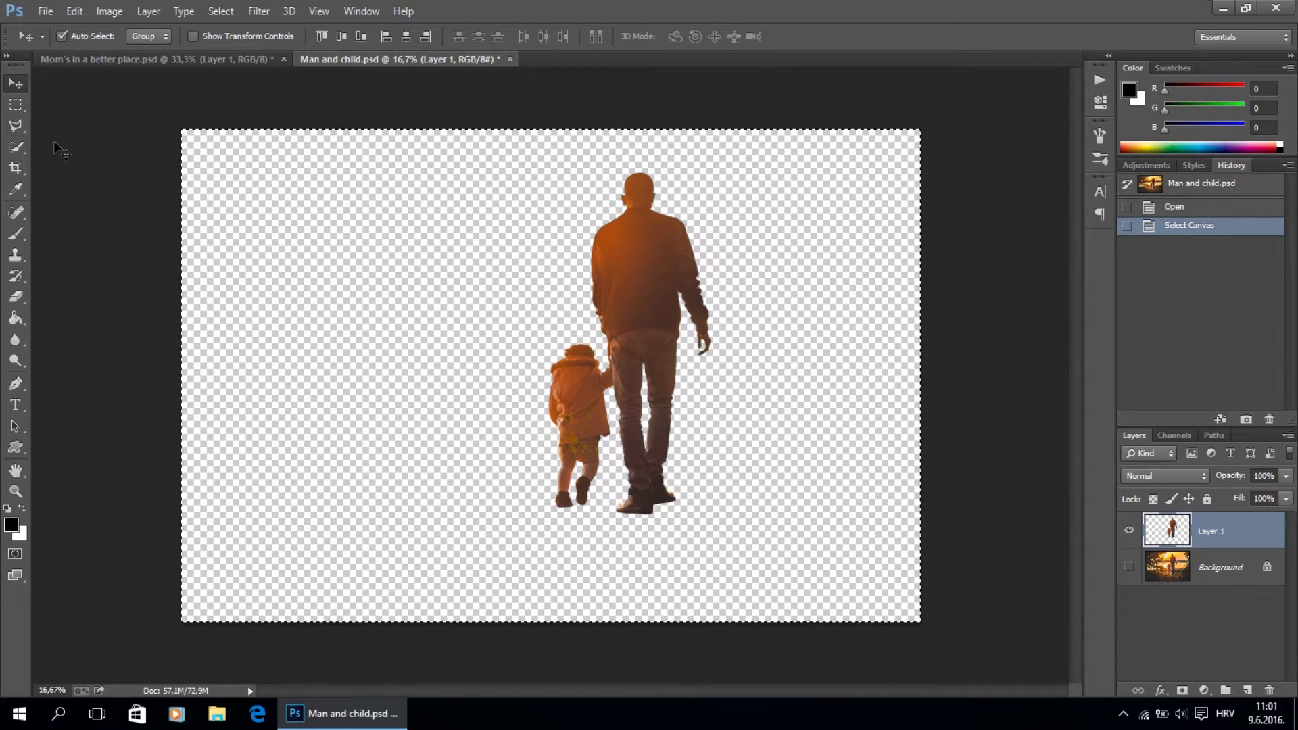
key("ctrl+c")
left_click(104, 62)
key("ctrl+v")
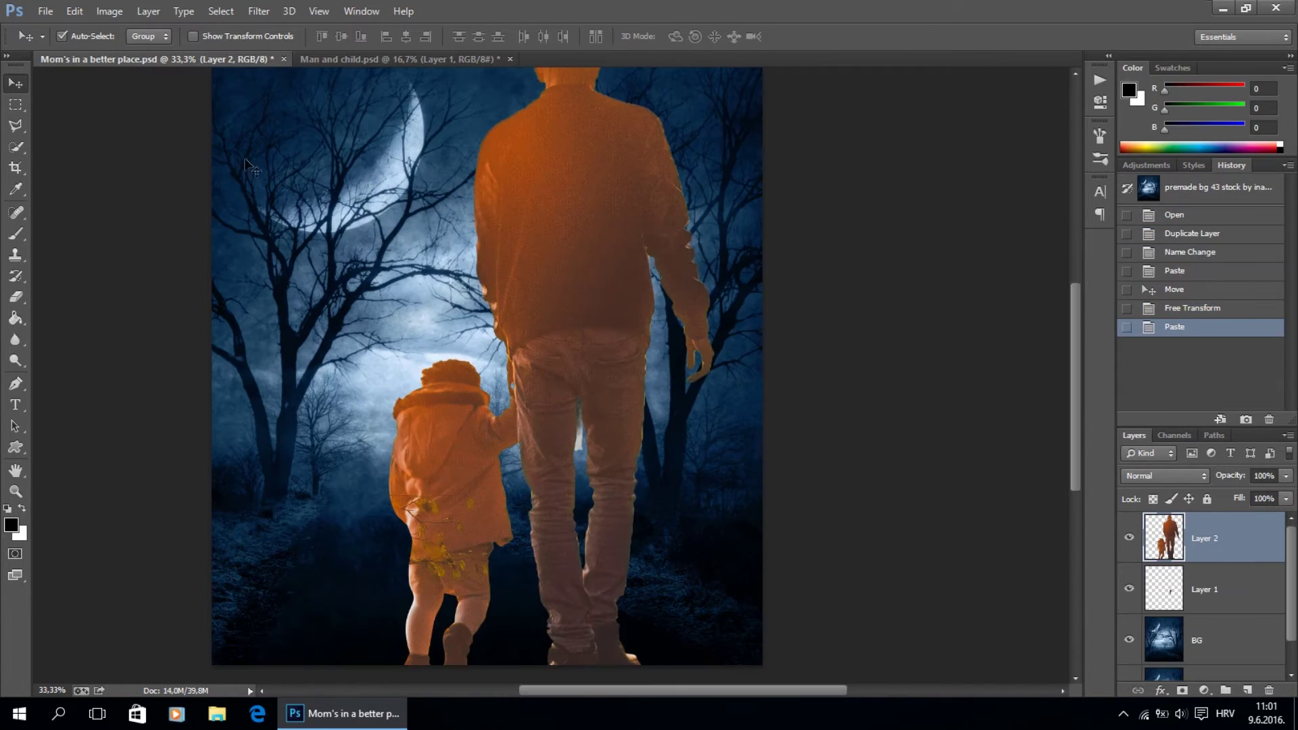
Scale the man and child down to about 12% with Free Transform and place them at the far end of the path.
left_click_drag(580, 230, 526, 294)
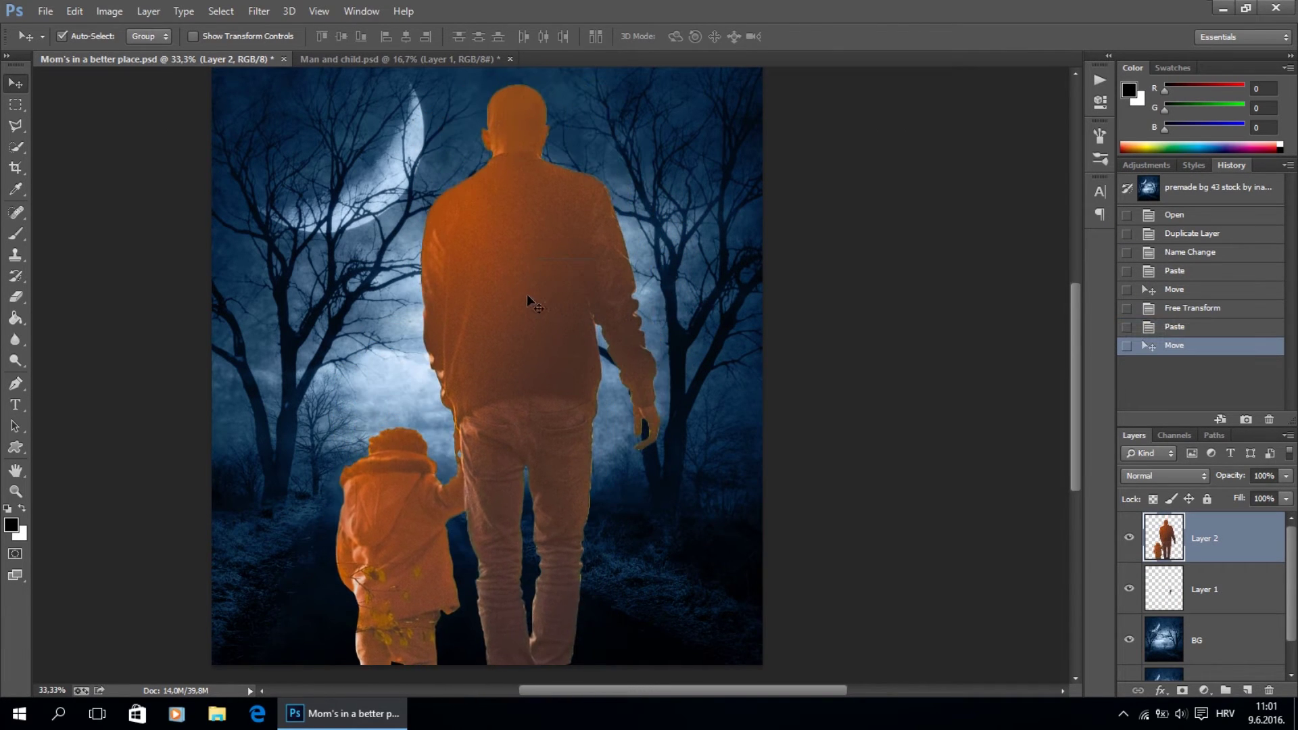
key("ctrl+t")
left_click_drag(667, 80, 472, 361)
key("ctrl+plus")
key("ctrl+plus")
left_click_drag(475, 440, 578, 374)
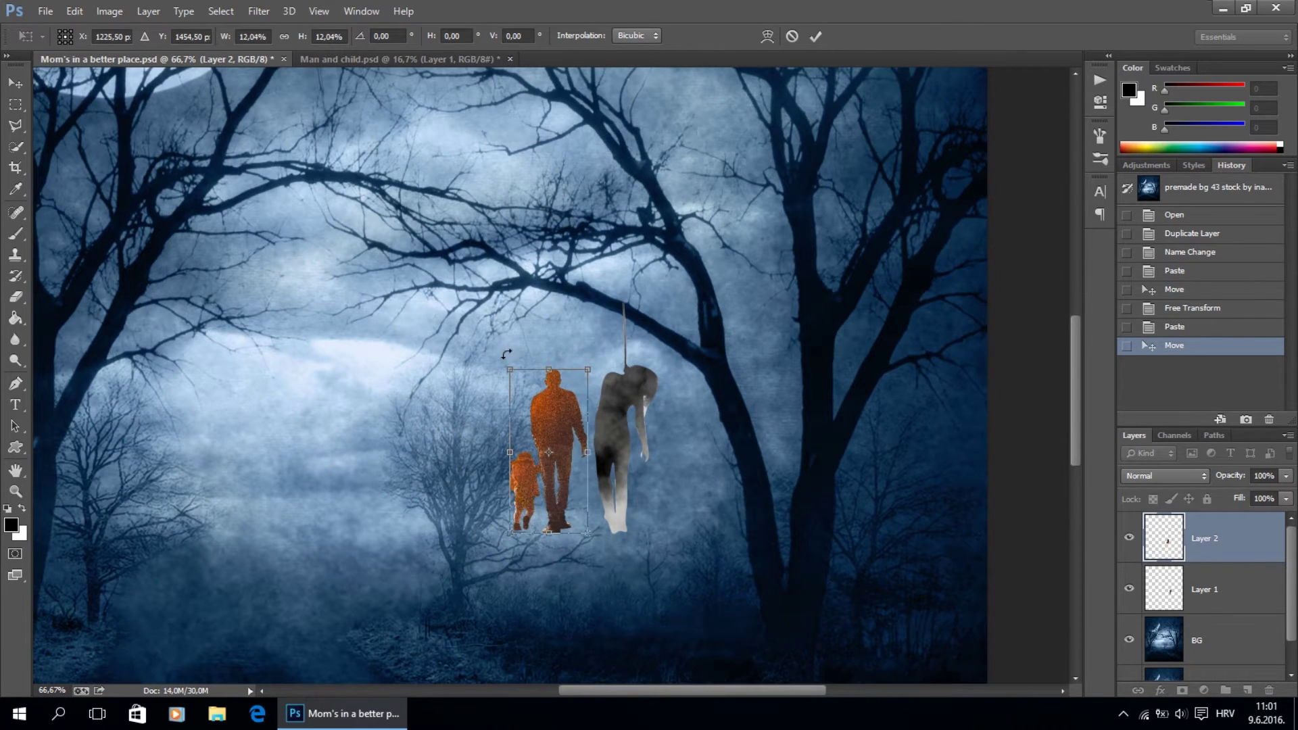
left_click_drag(522, 408, 453, 445)
key("Return")
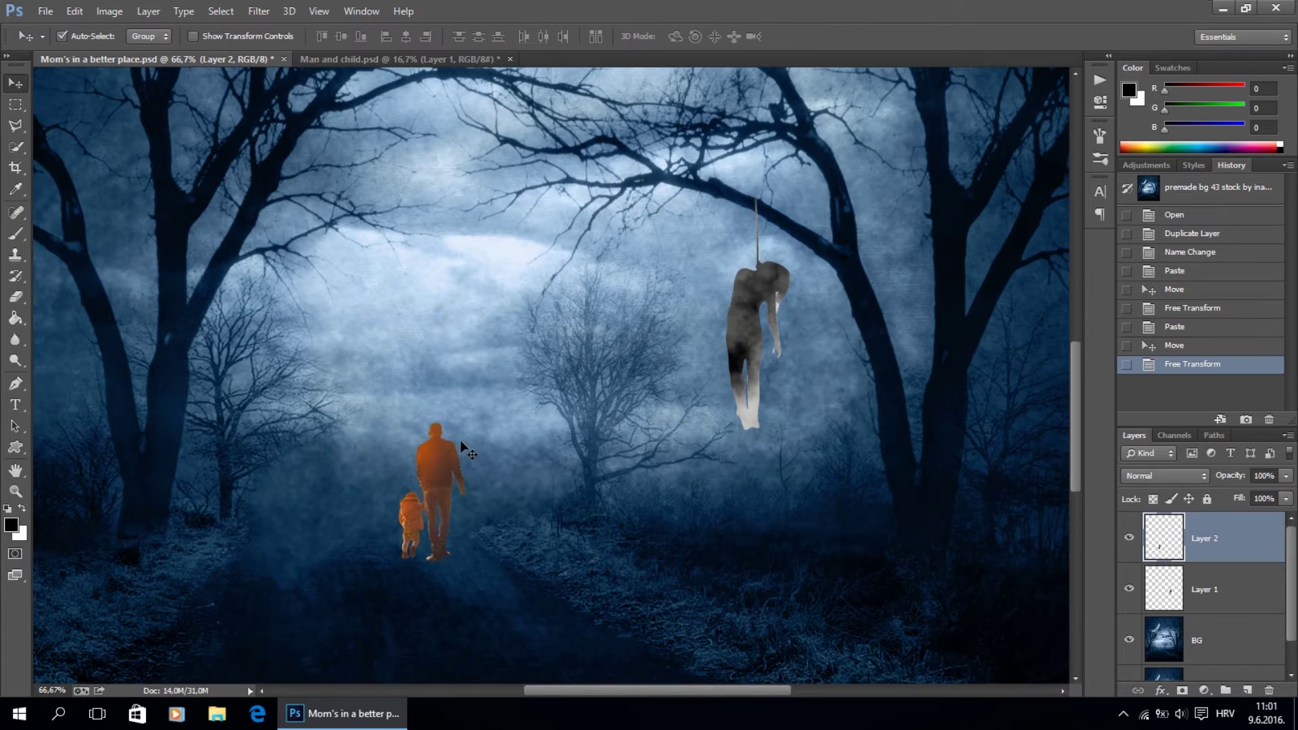
key("ctrl+minus")
scroll(466, 433, "up", 3)
left_click_drag(469, 448, 469, 432)
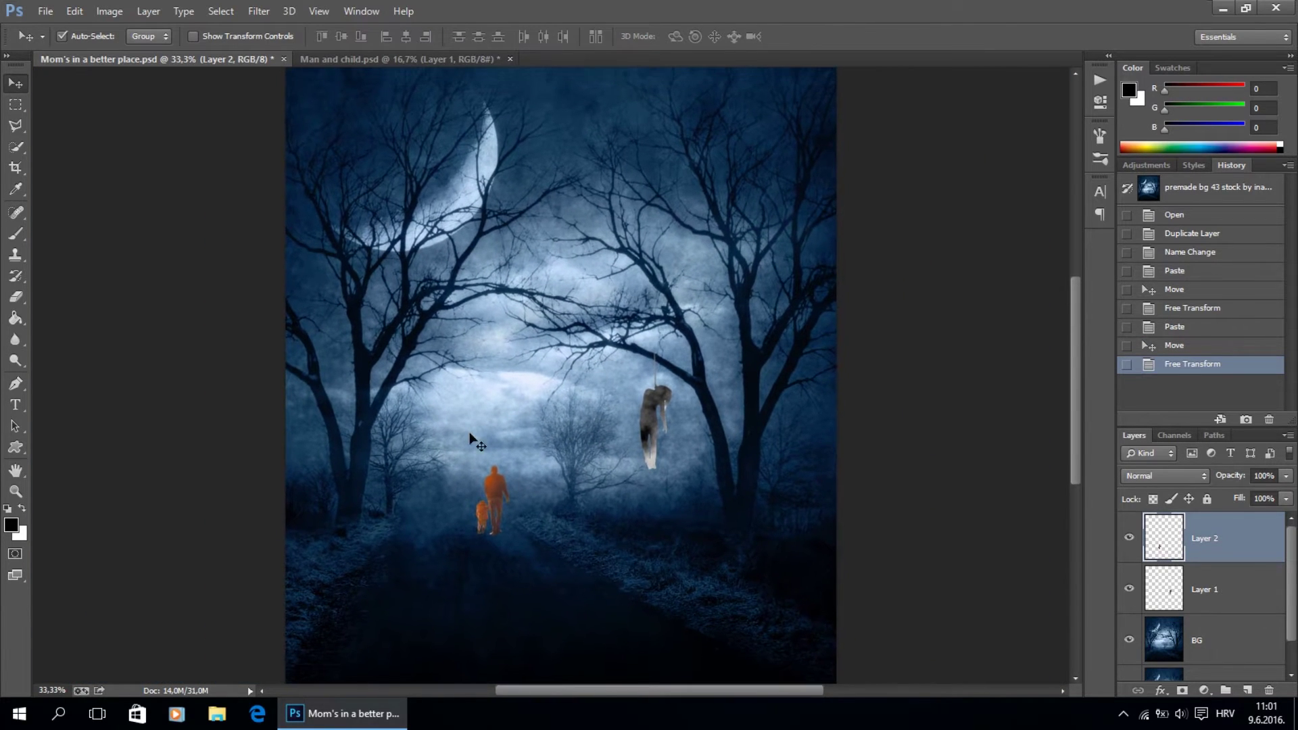
Rename Layer 1 to "Woman" and Layer 2 to "Dad and child".
double_click(1198, 591)
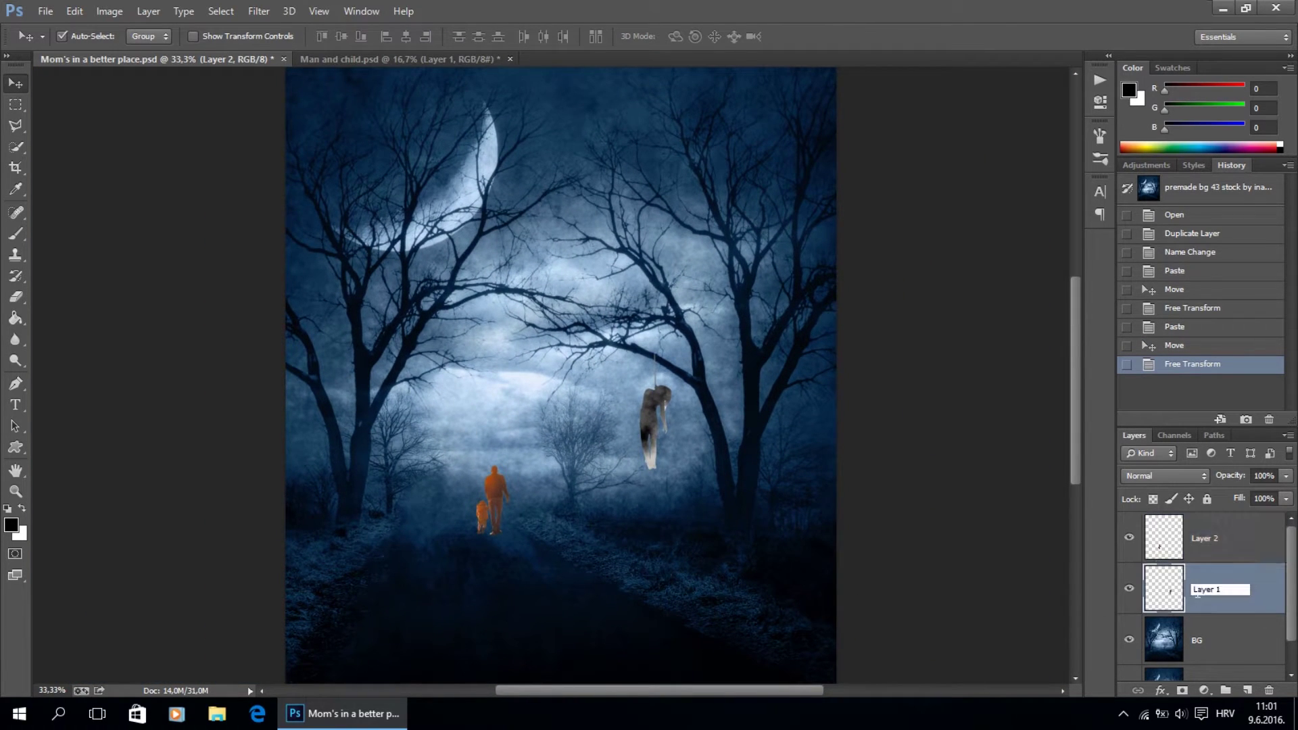
type("Woman")
key("Return")
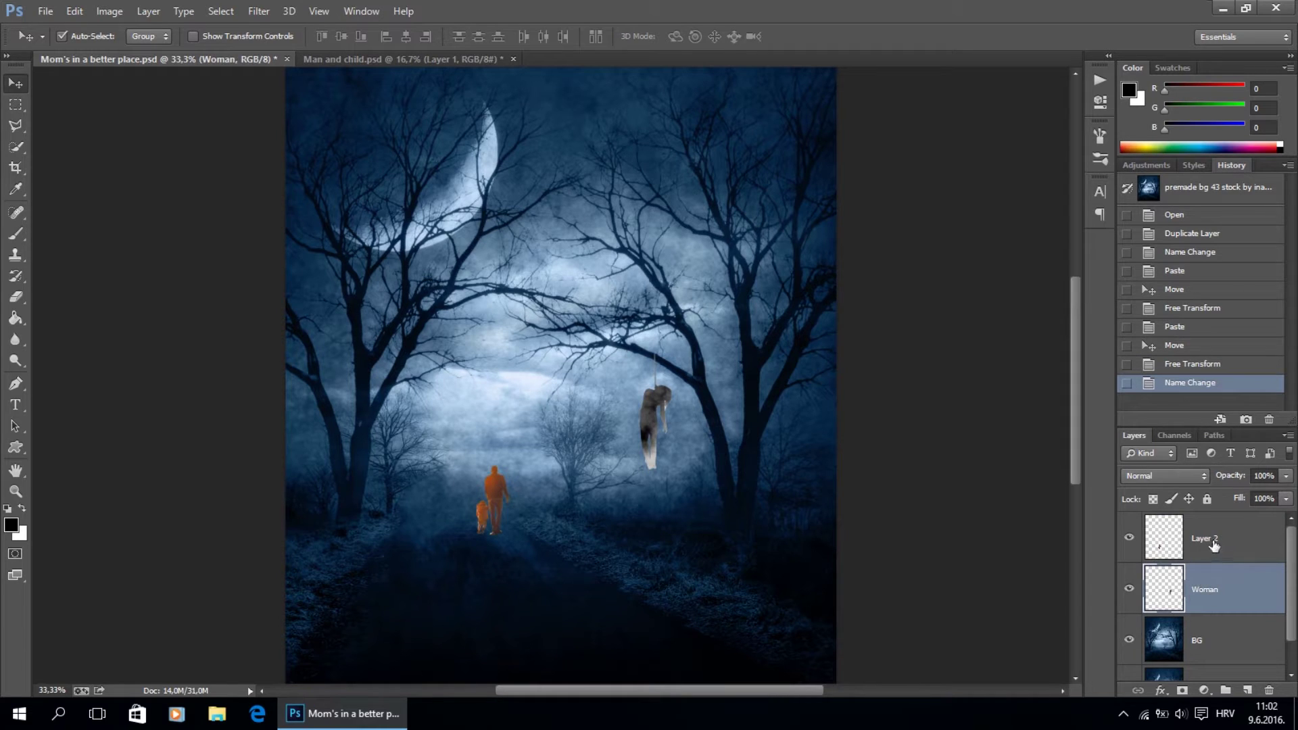
double_click(1210, 540)
type("Dad and child")
key("Return")
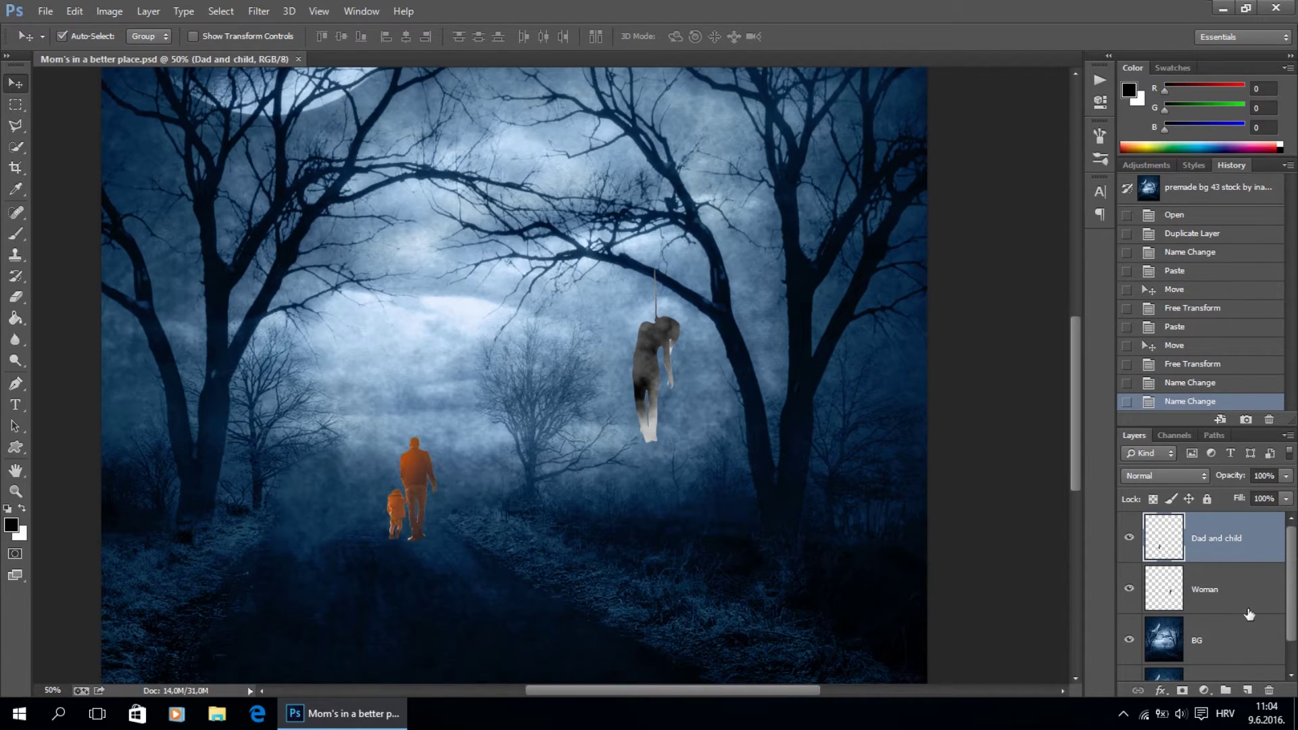
Add a Hue/Saturation adjustment clipped to the Woman layer and set its Lightness to -90.
left_click(1248, 608)
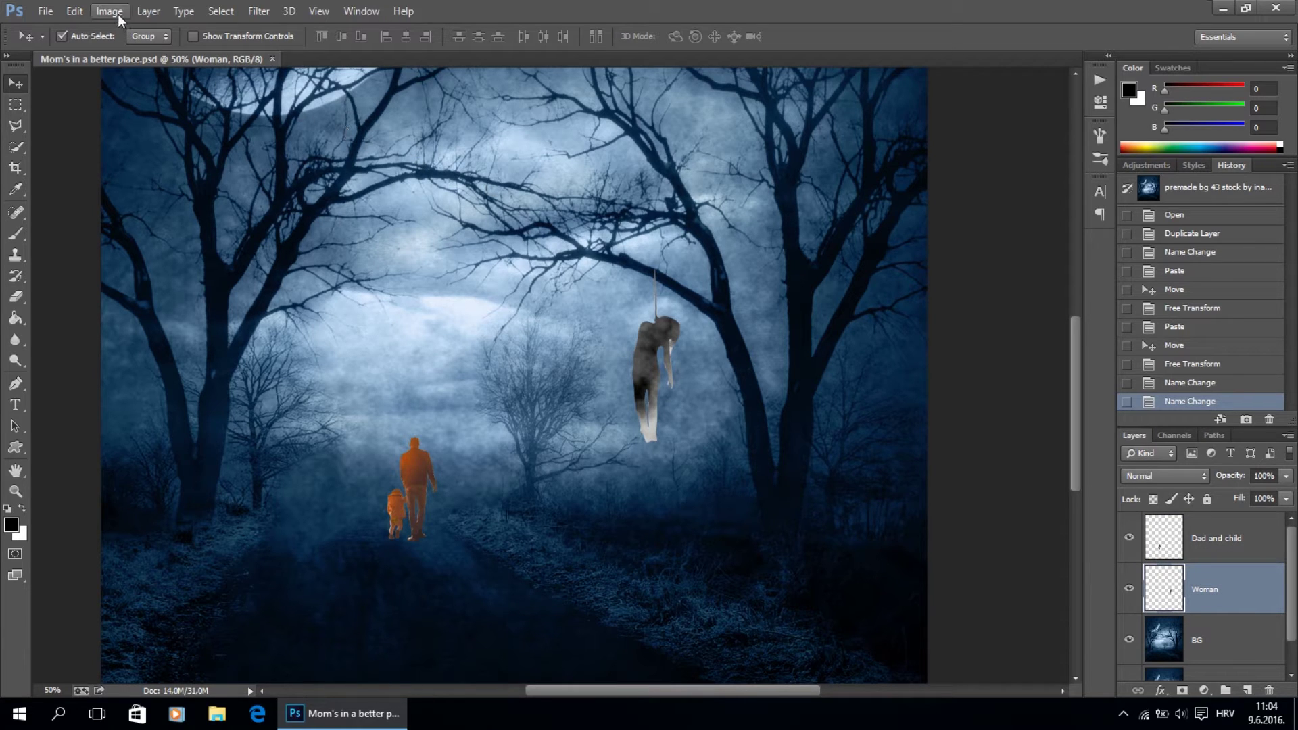
left_click(1204, 690)
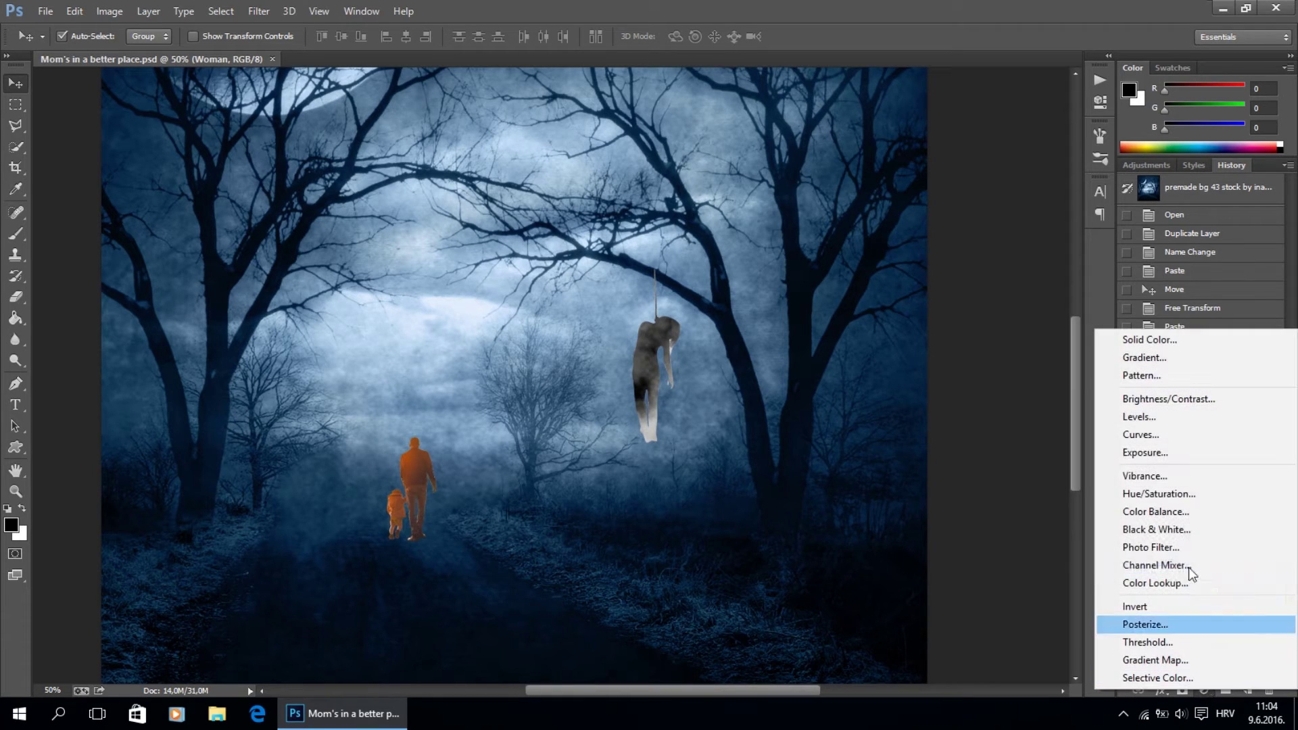
left_click(1175, 494)
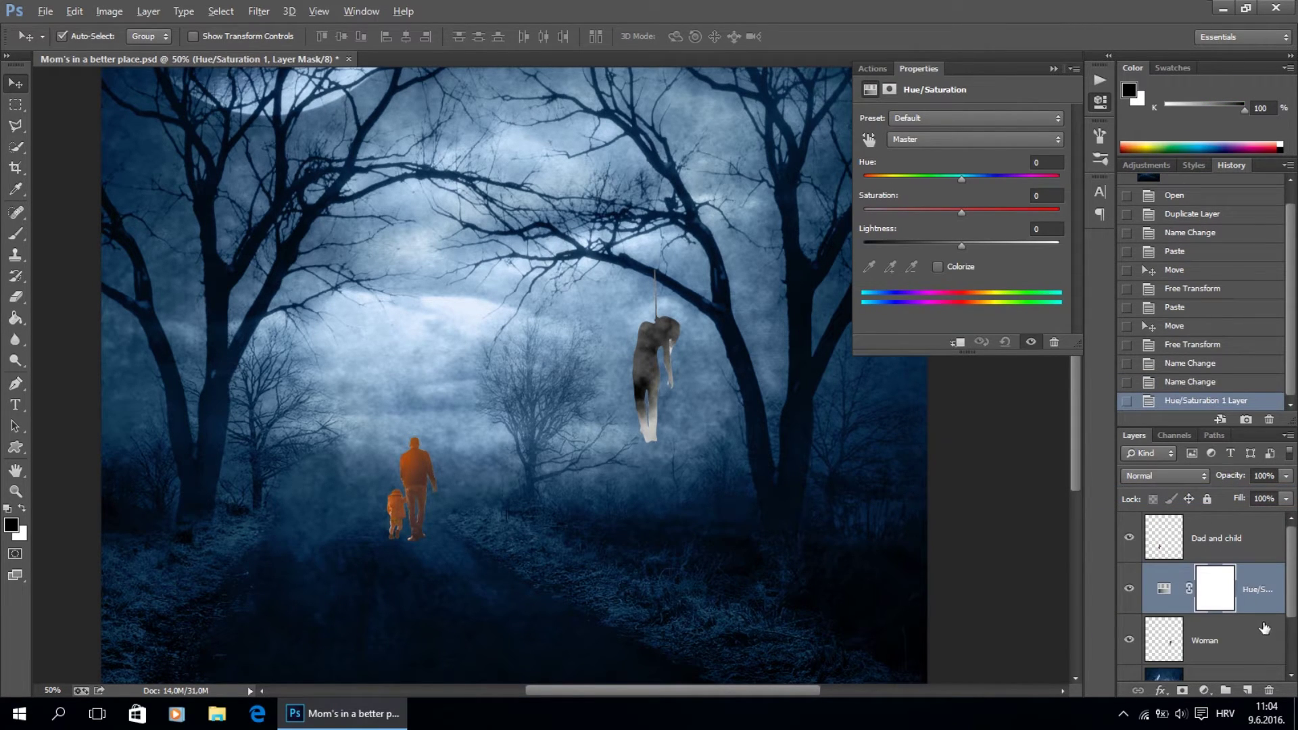
left_click(1262, 624, "alt")
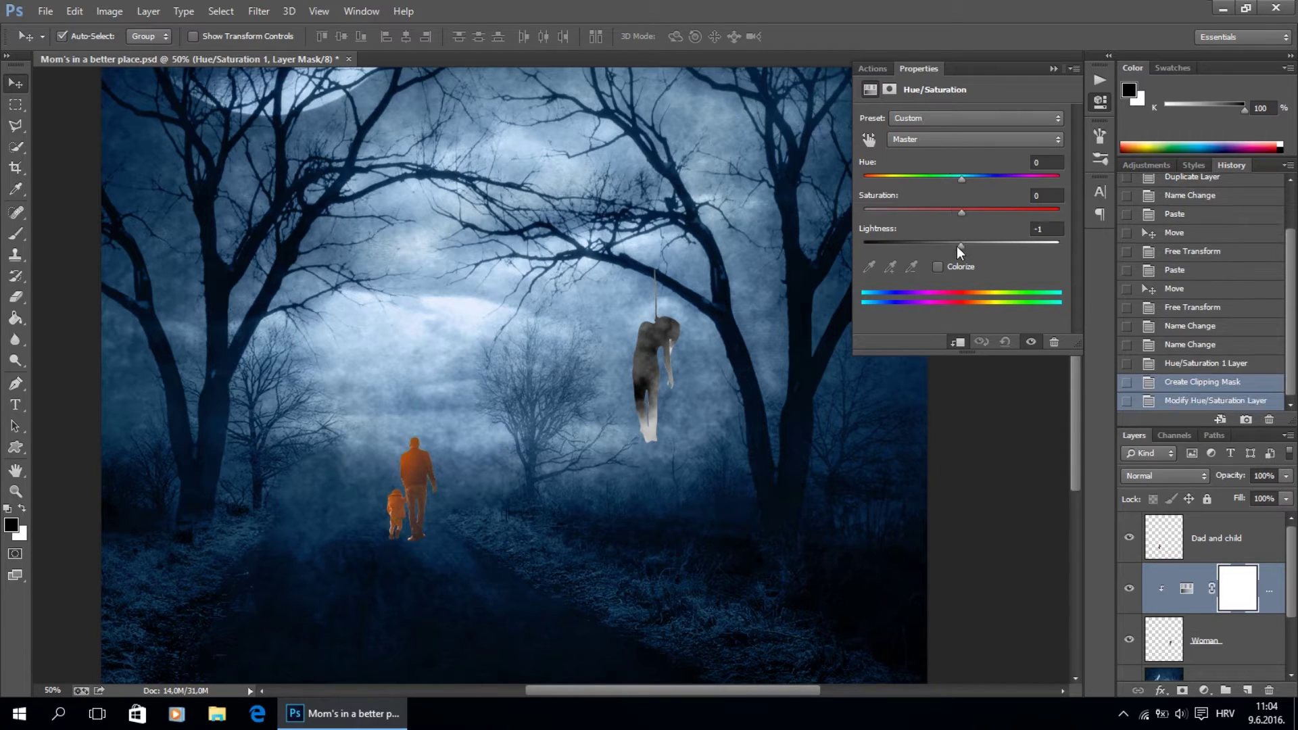
left_click_drag(956, 247, 874, 250)
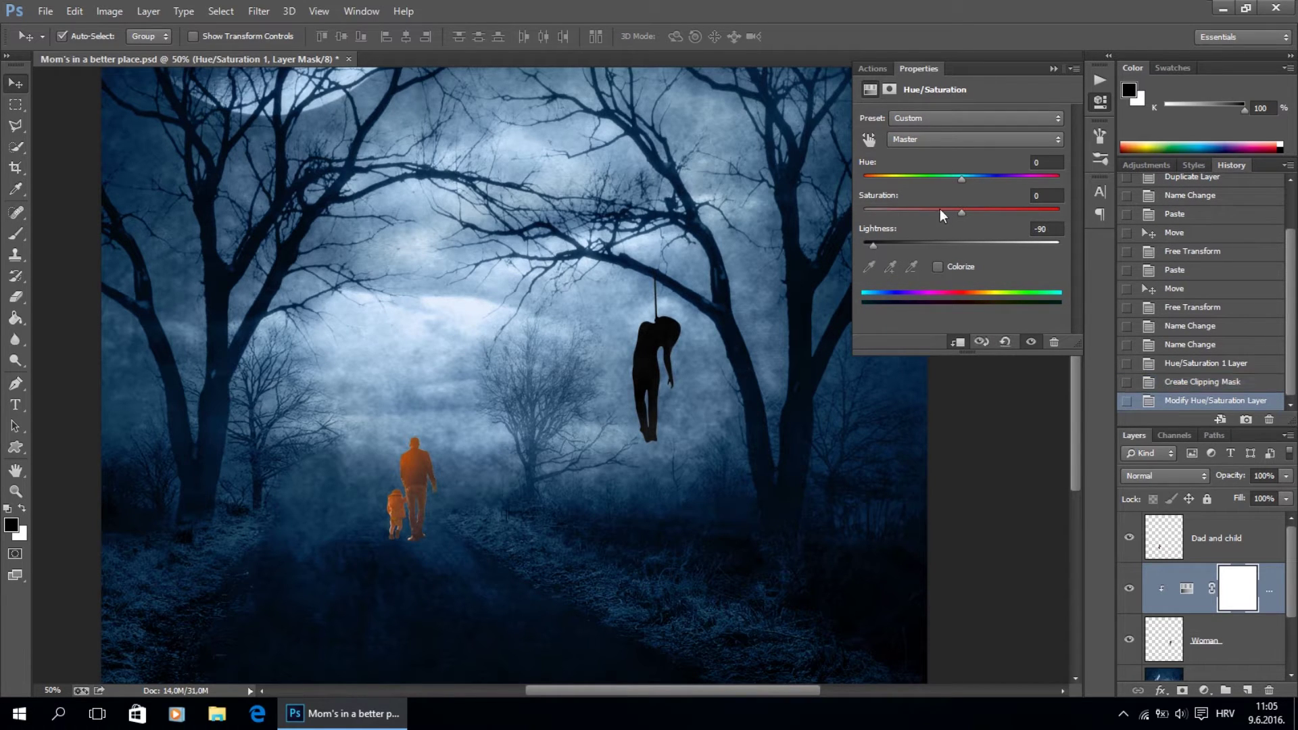
left_click(1053, 68)
Create a new layer above the woman's Hue/Saturation adjustment and name it "Rope".
key("ctrl+plus")
key("ctrl+plus")
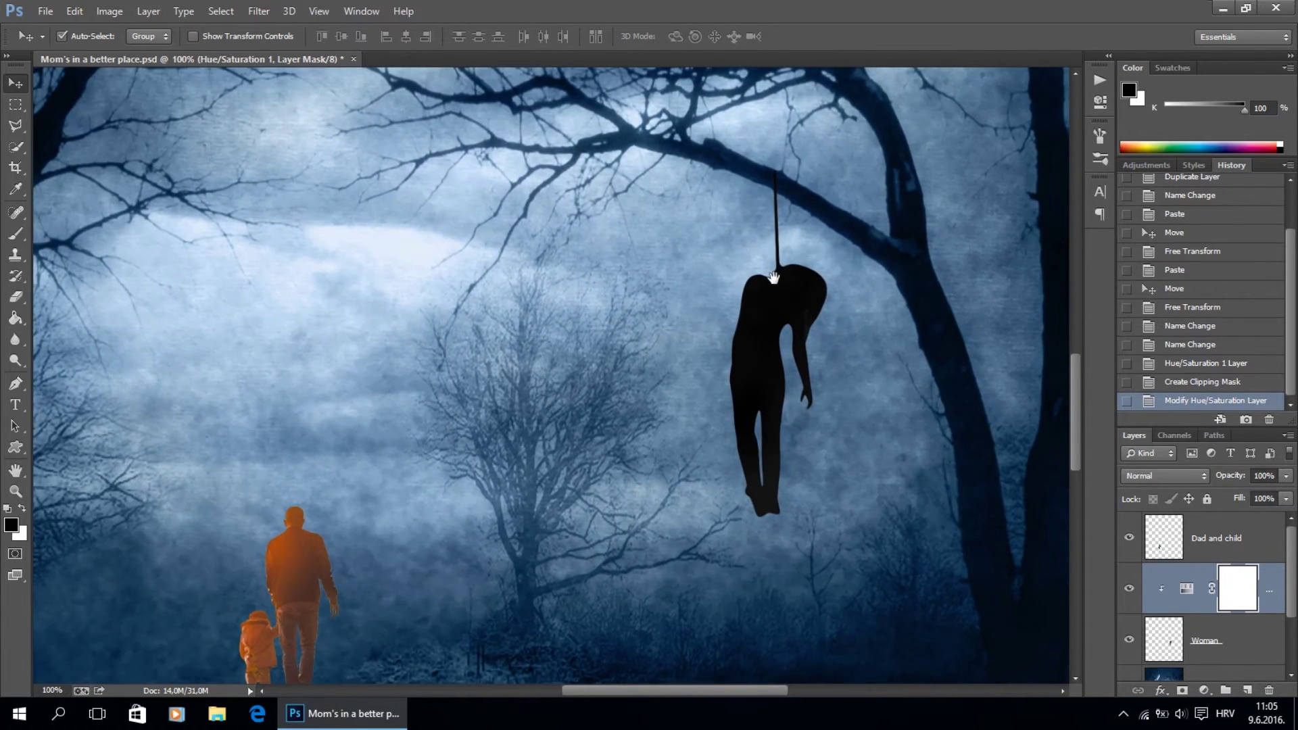
key("ctrl+plus")
key("ctrl+plus")
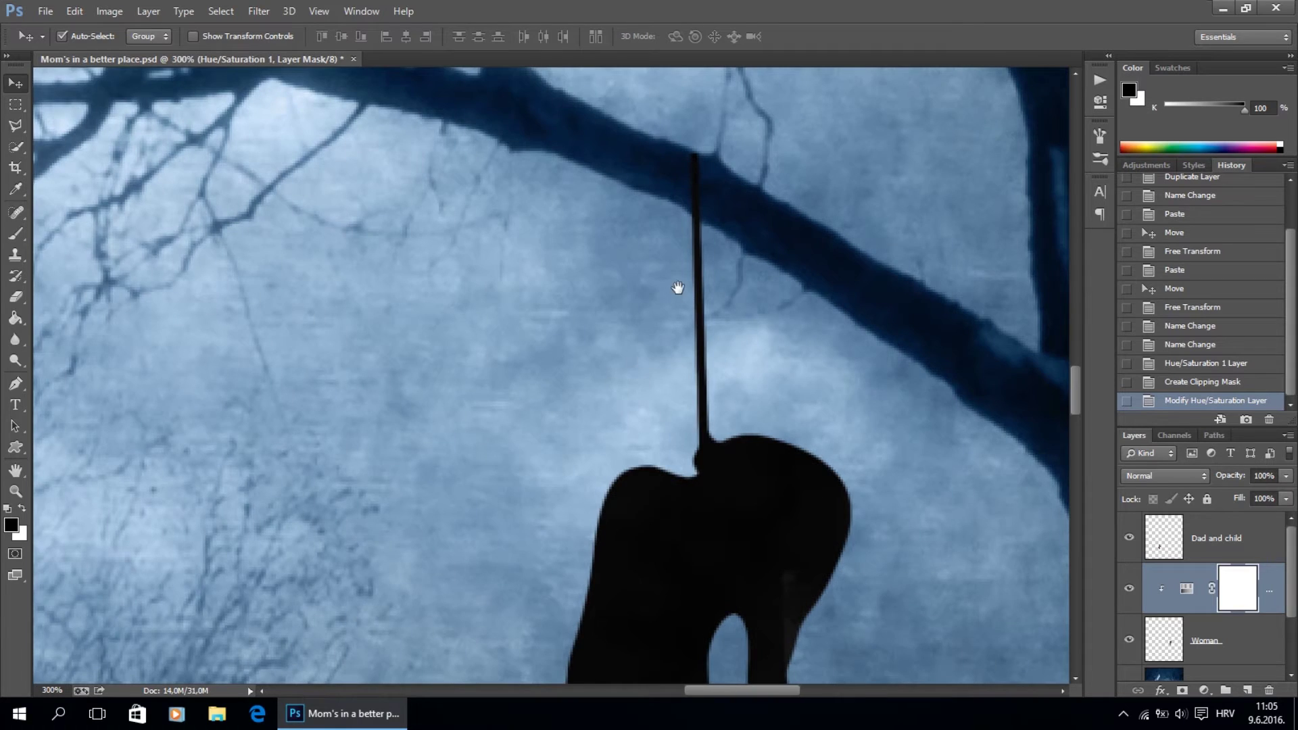
left_click_drag(677, 288, 504, 429)
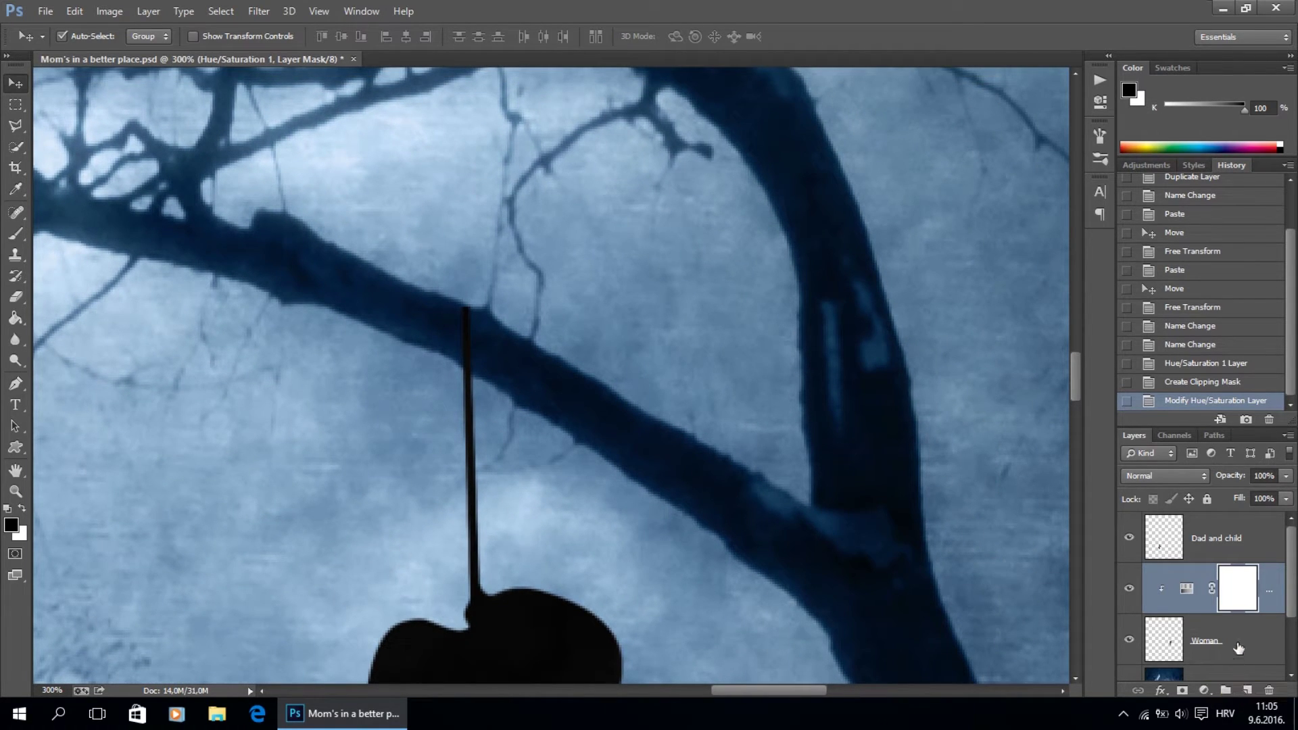
left_click(1252, 687)
double_click(1201, 590)
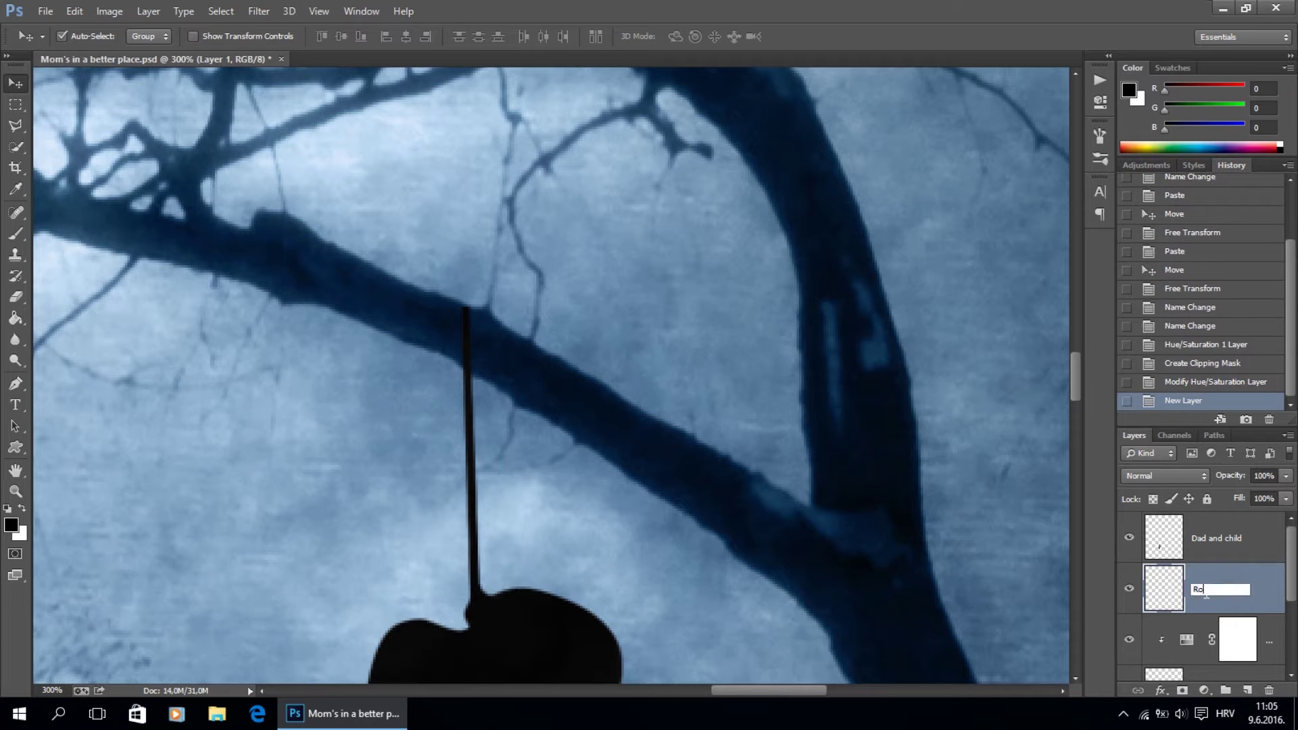
type("Rope")
key("Return")
Draw a closed Pen tool path along the rope's upper end, curving over the top edge of the branch.
key("ctrl+plus")
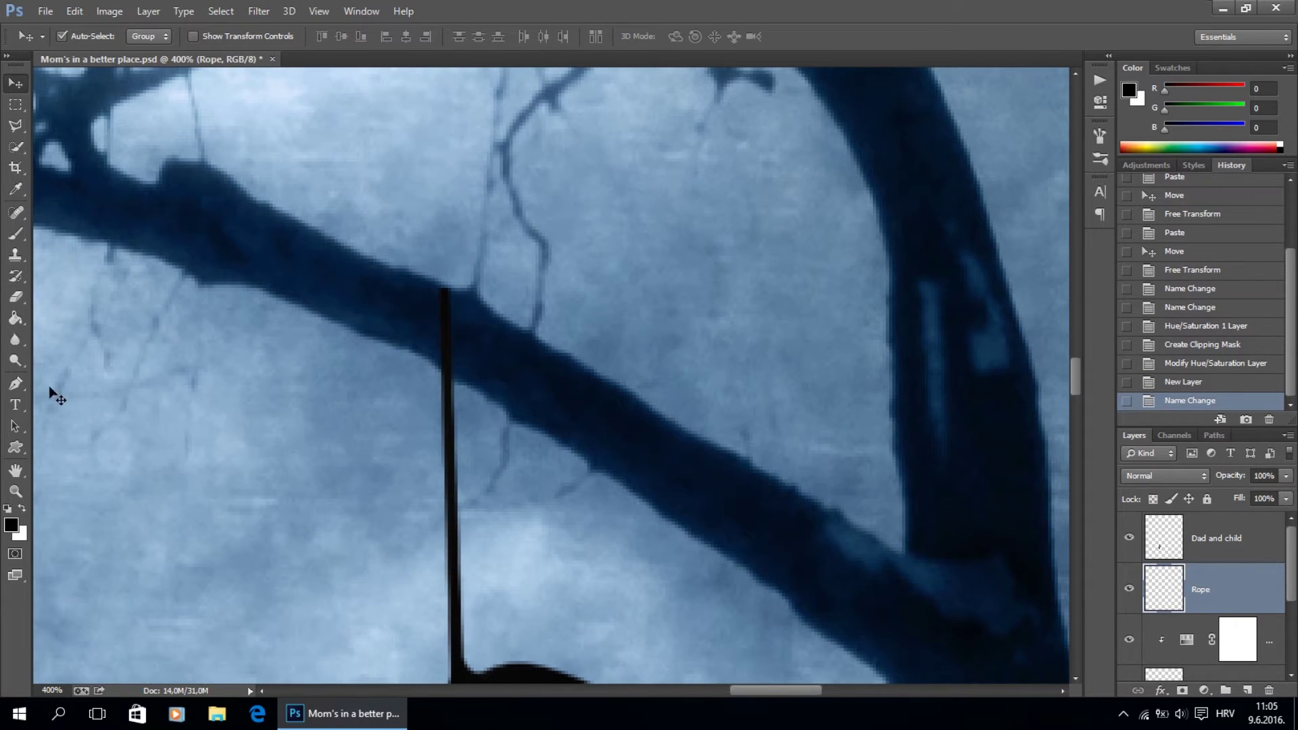
left_click(24, 389)
left_click(441, 357)
left_click(440, 286)
left_click(431, 279)
left_click(451, 288)
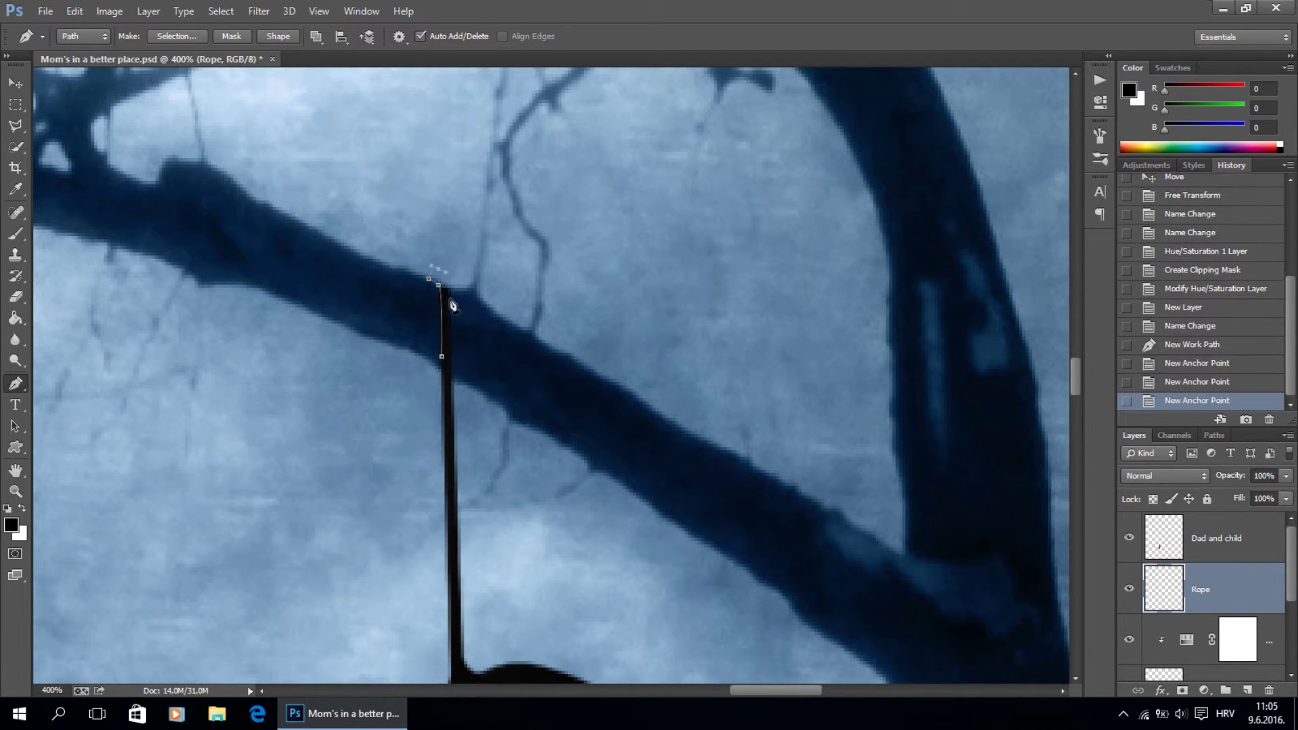
left_click(451, 315)
left_click(442, 356)
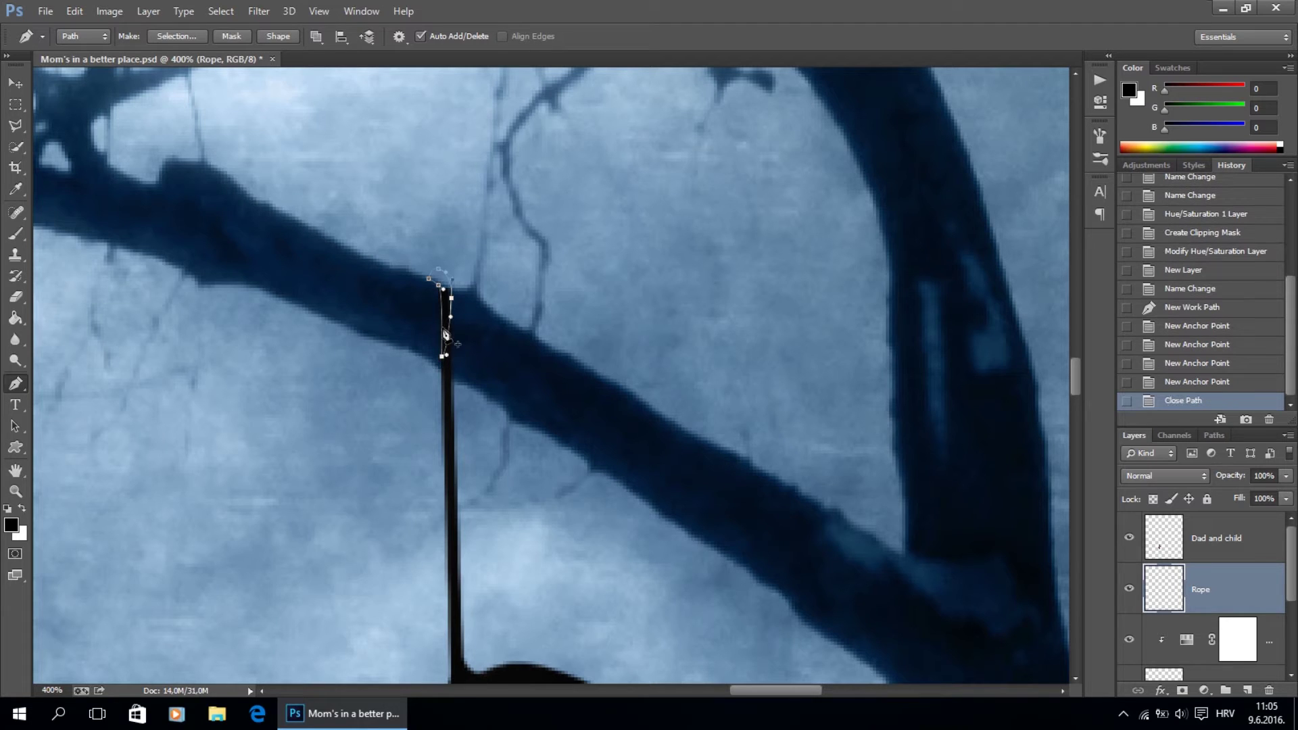
Turn the path into a selection with a 0-pixel feather, fill it with black on the Rope layer and deselect.
right_click(444, 284)
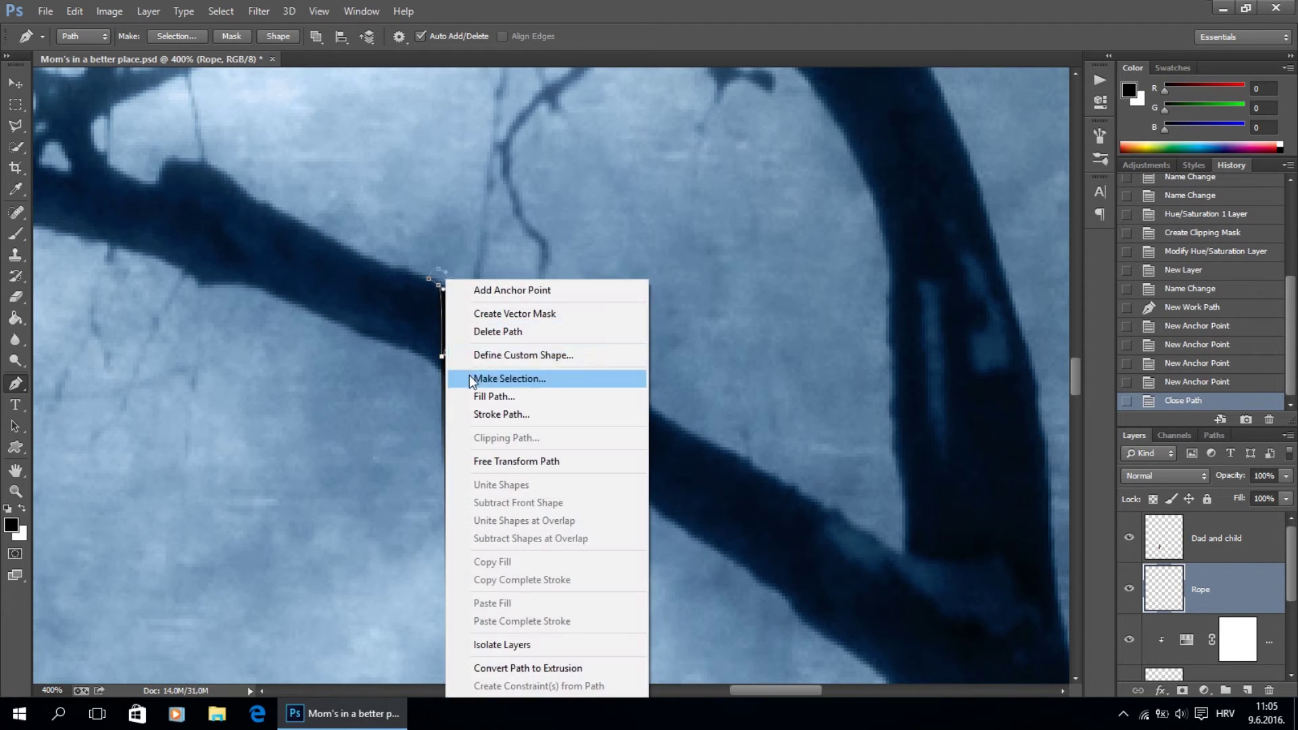
left_click(487, 374)
type("0")
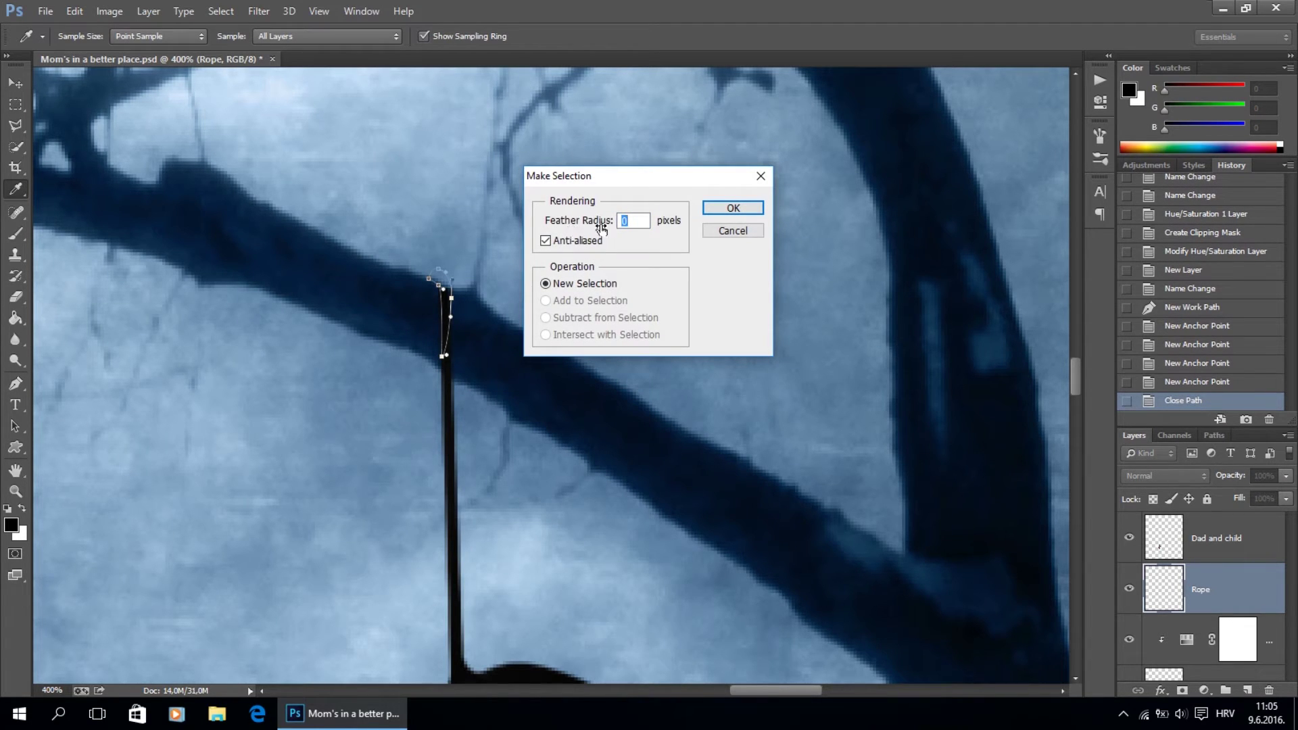
left_click(730, 208)
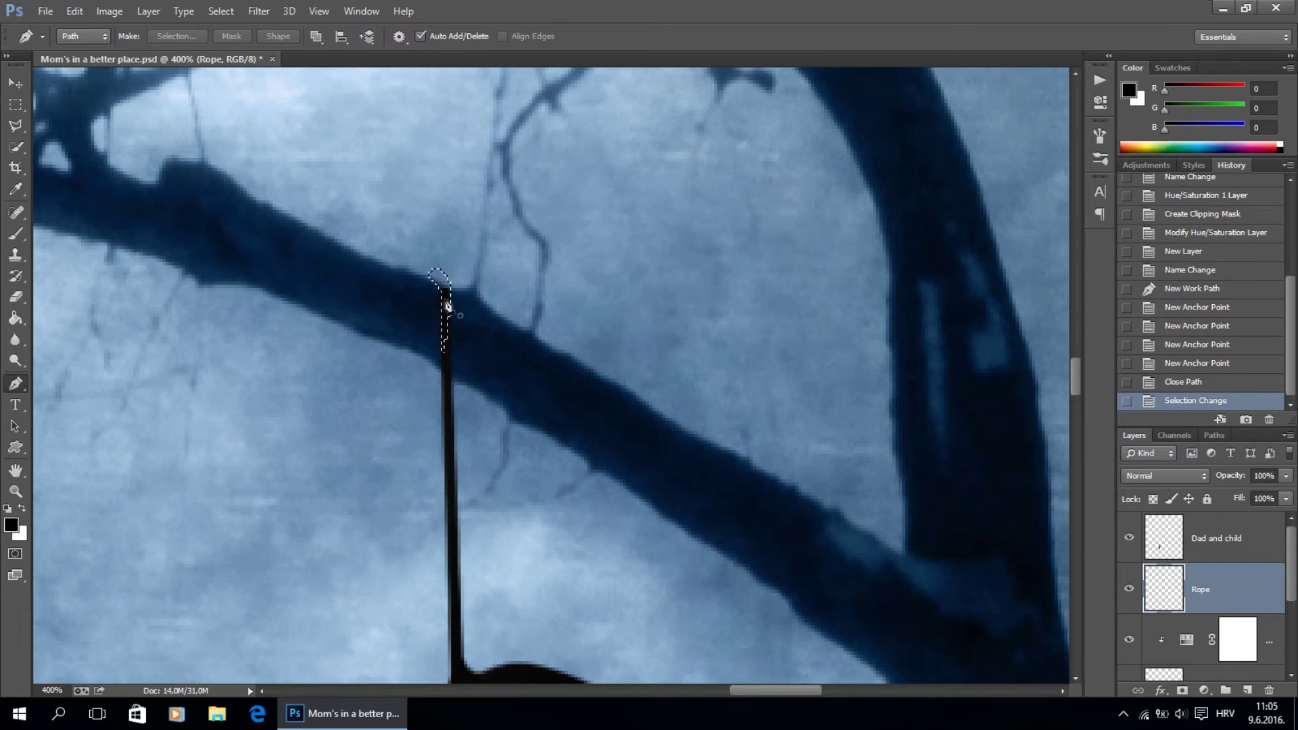
left_click(16, 323)
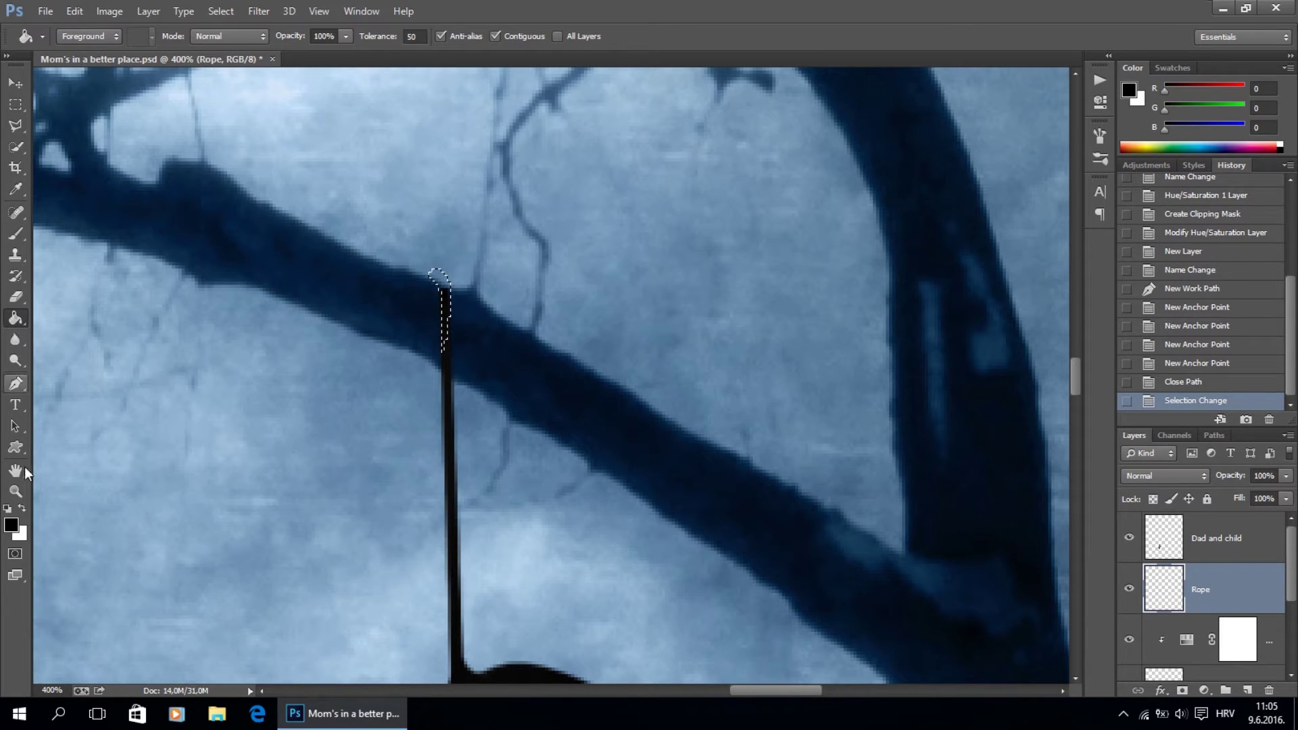
left_click(438, 281)
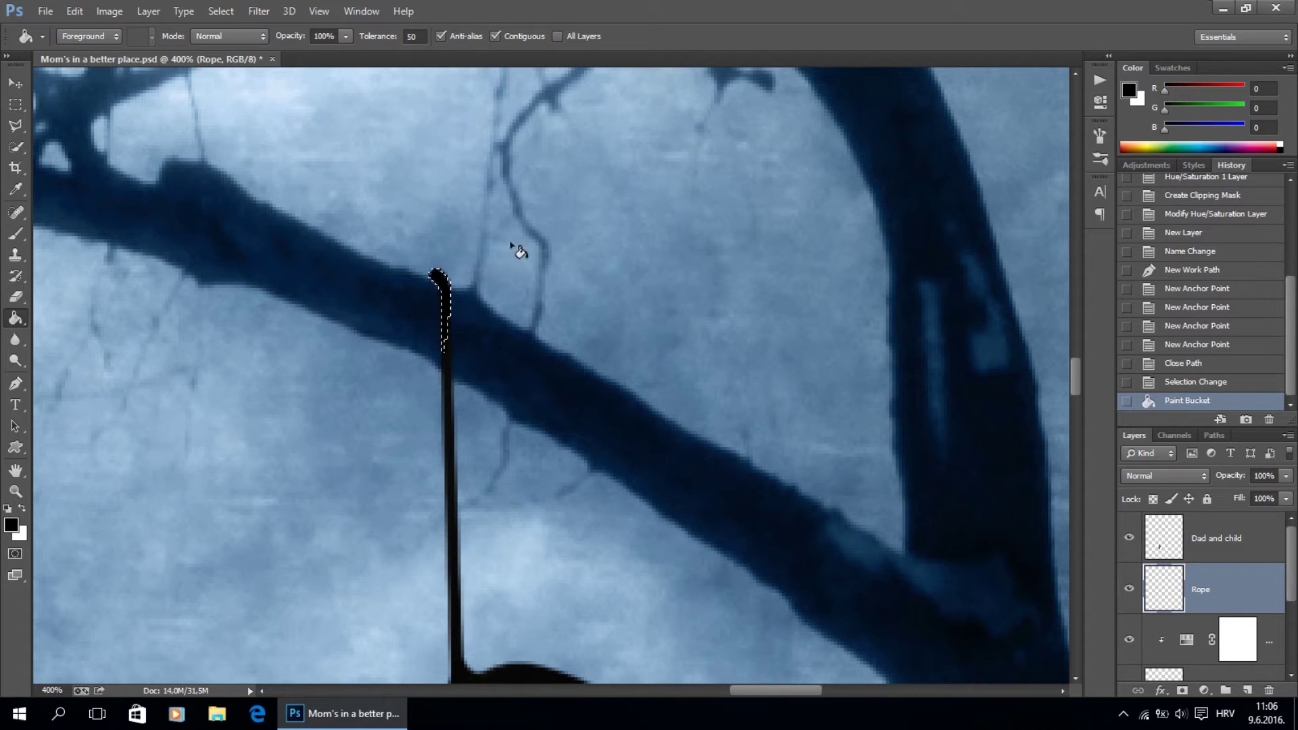
key("ctrl+d")
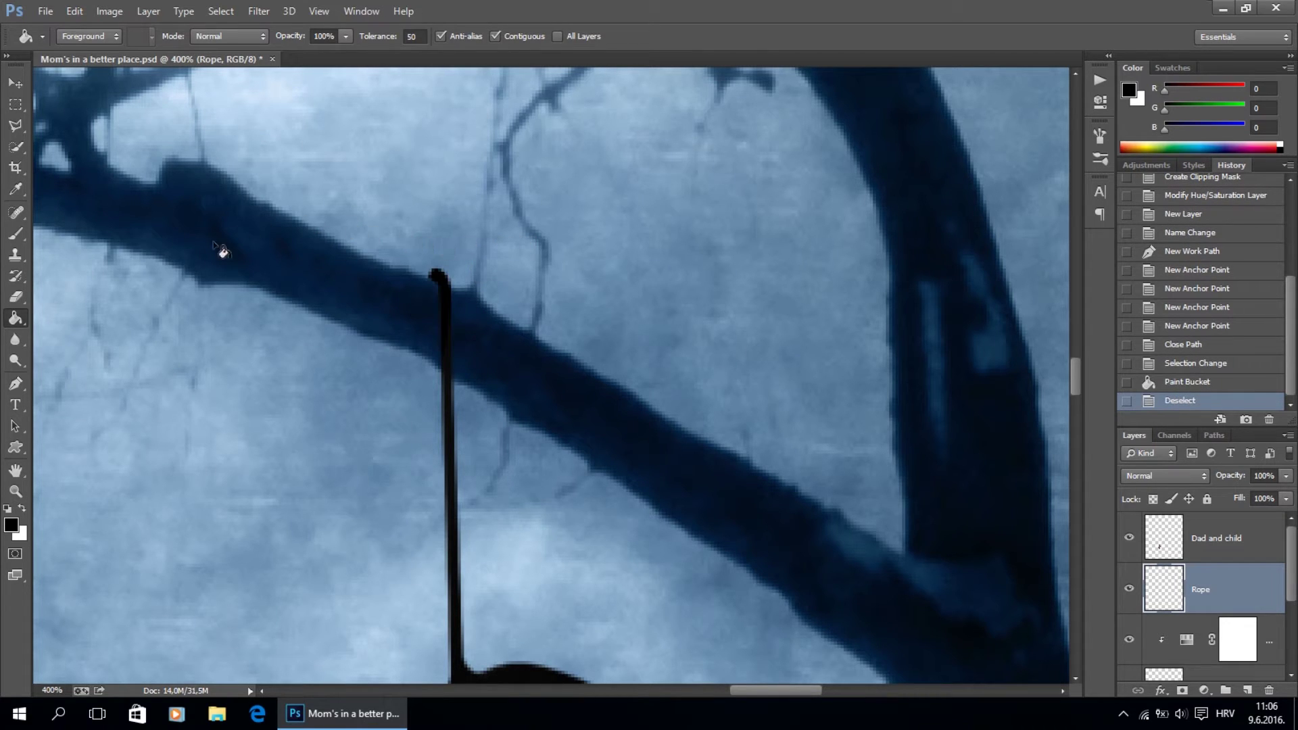
Draw a small closed Pen tool path beside the rope at the underside of the branch.
left_click(19, 385)
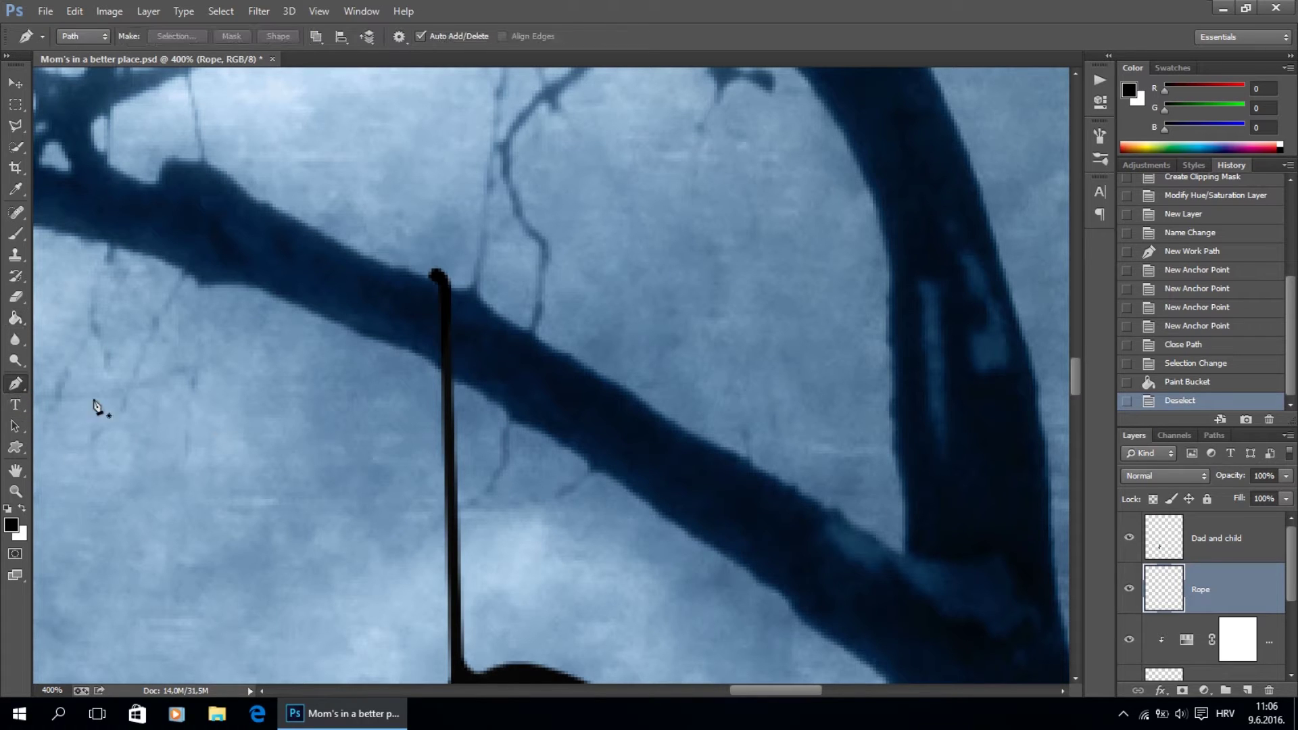
left_click(435, 366)
left_click(445, 372)
left_click(448, 414)
left_click(435, 366)
Convert the small path under the branch to a selection, fill it with black and deselect.
right_click(440, 368)
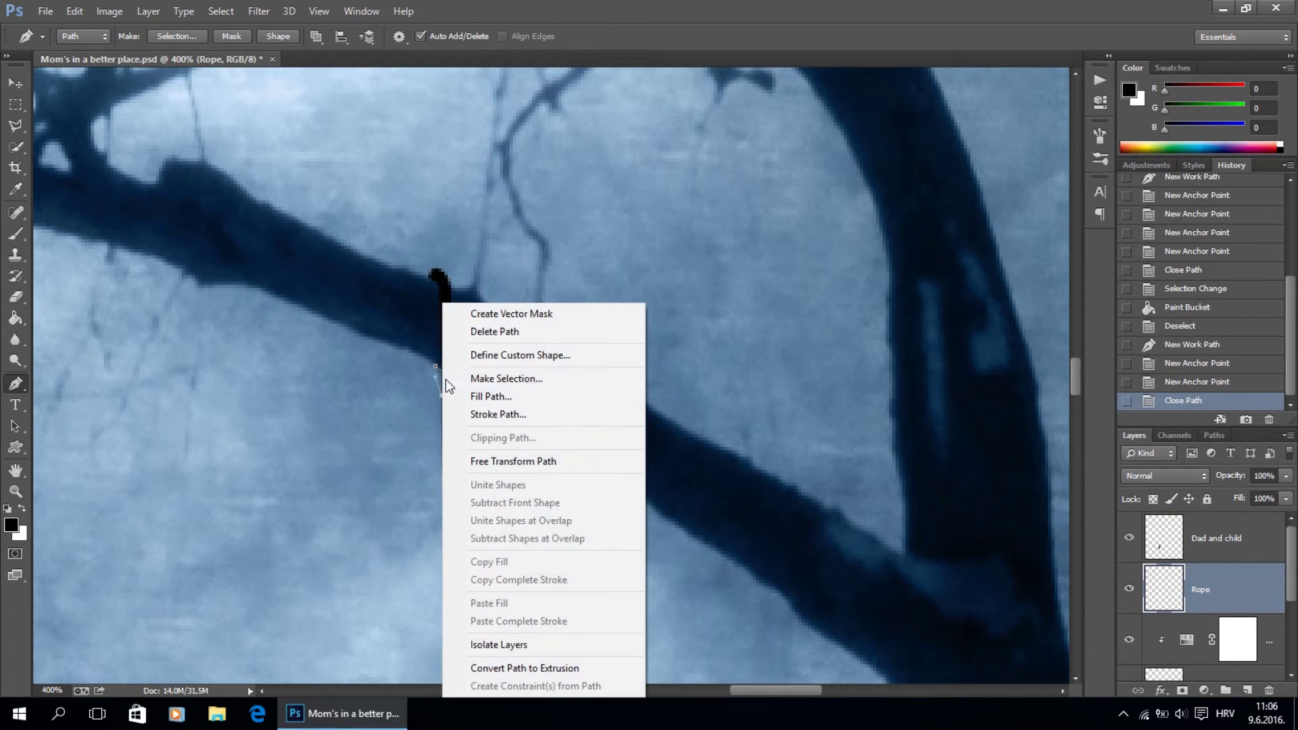
left_click(521, 380)
left_click(731, 208)
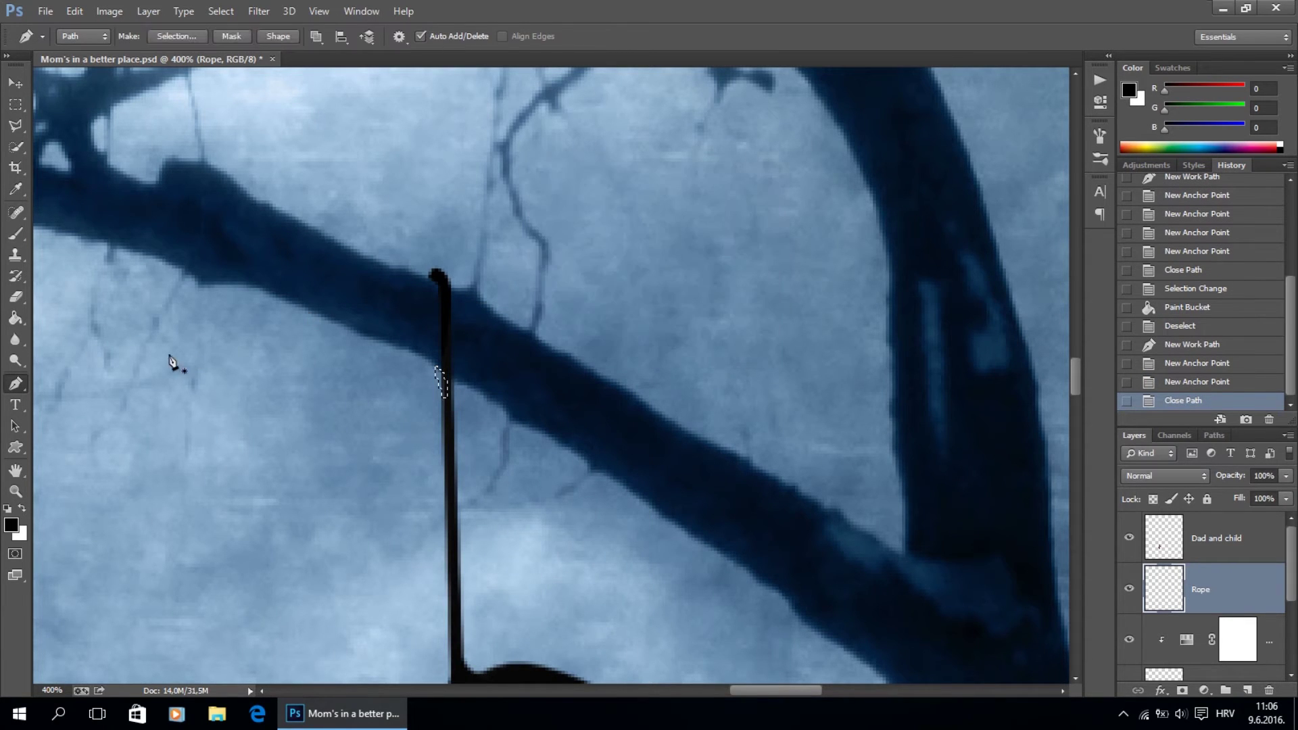
key("g")
left_click(442, 383)
key("ctrl+d")
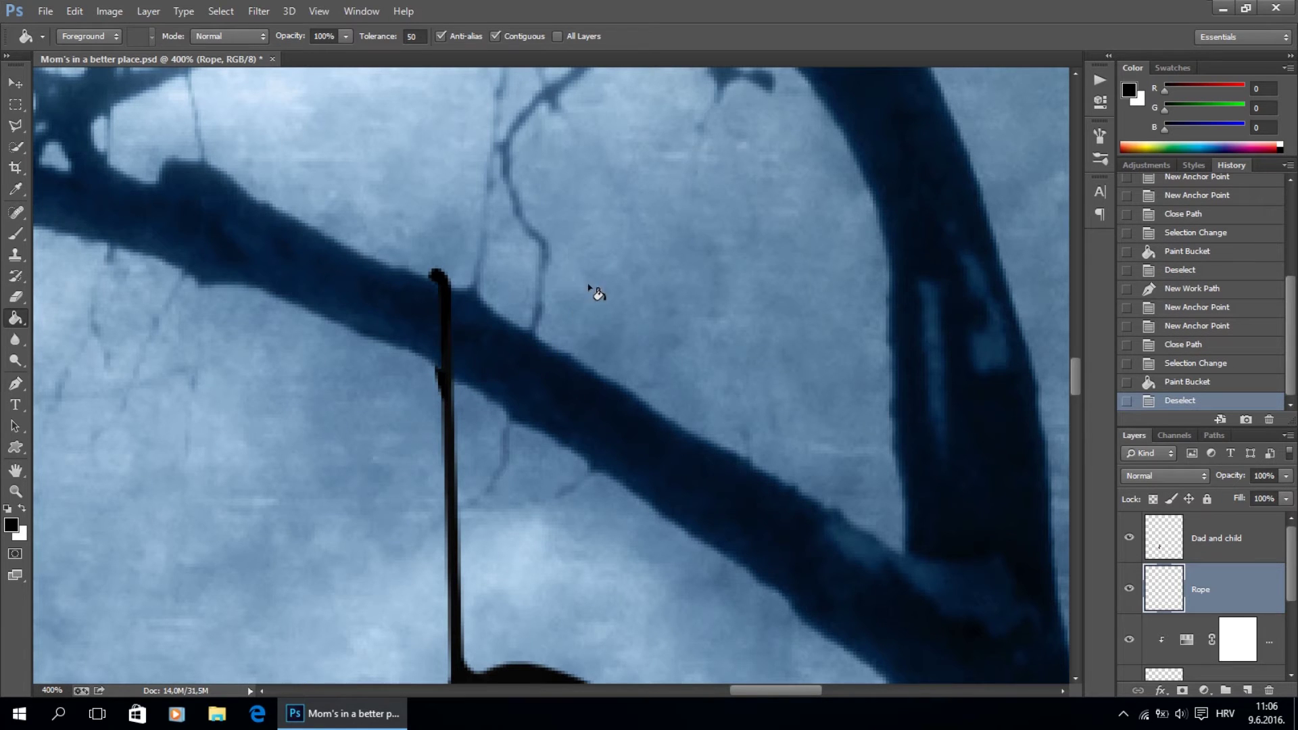
Create a new layer named "Black" directly above the Woman layer, beneath its Hue/Saturation adjustment.
scroll(609, 284, "down", 5)
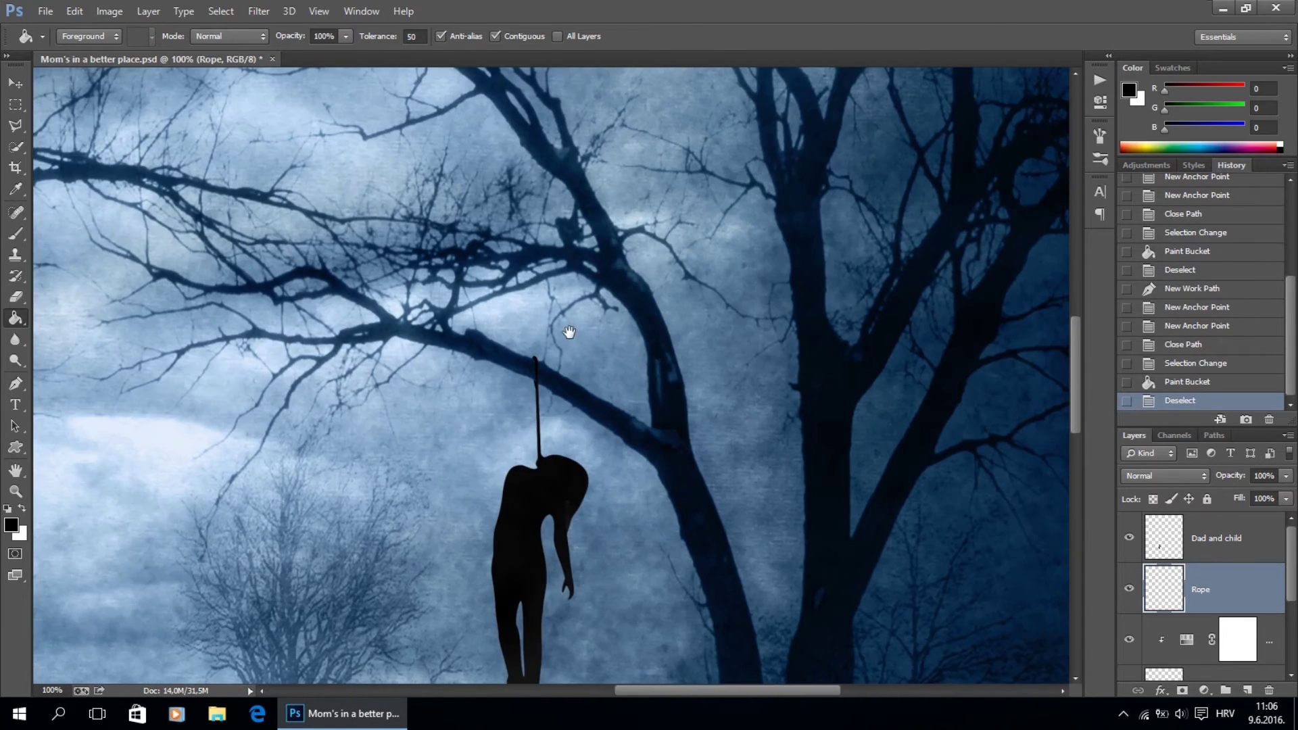
left_click_drag(569, 331, 701, 159)
left_click_drag(605, 347, 466, 463)
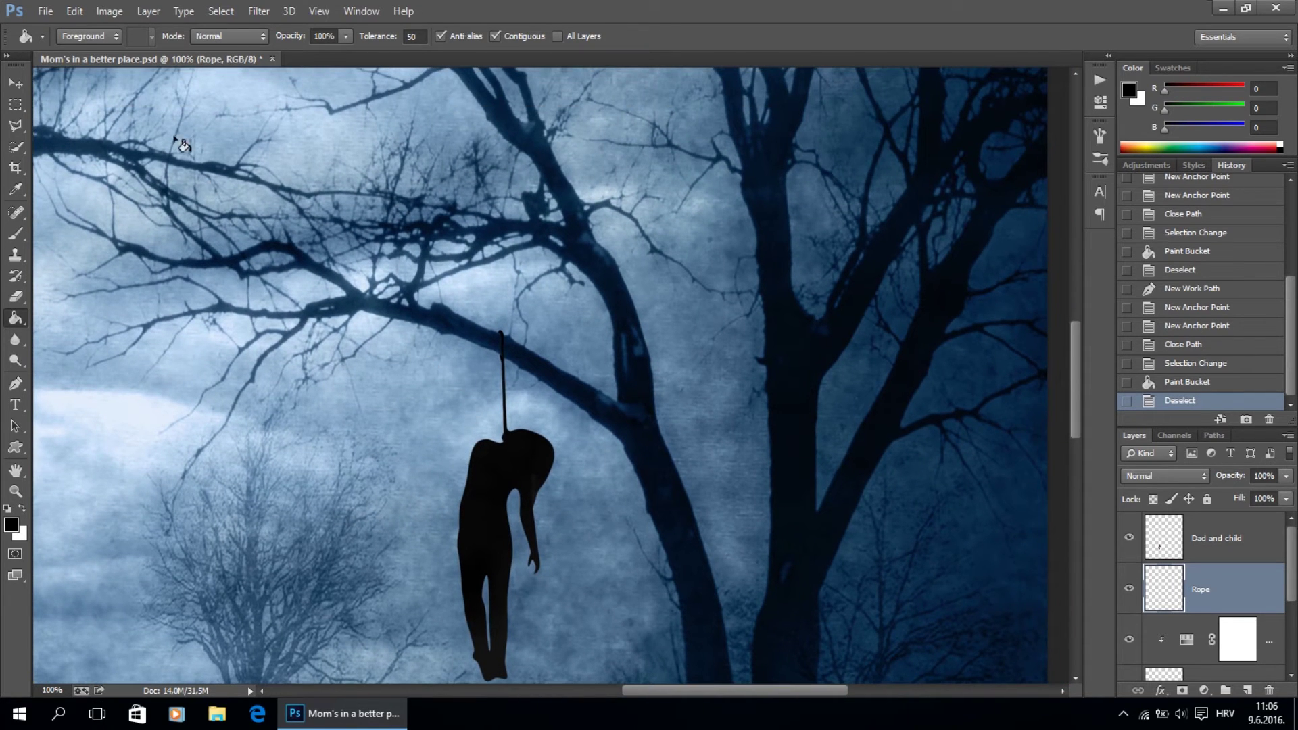
left_click(17, 81)
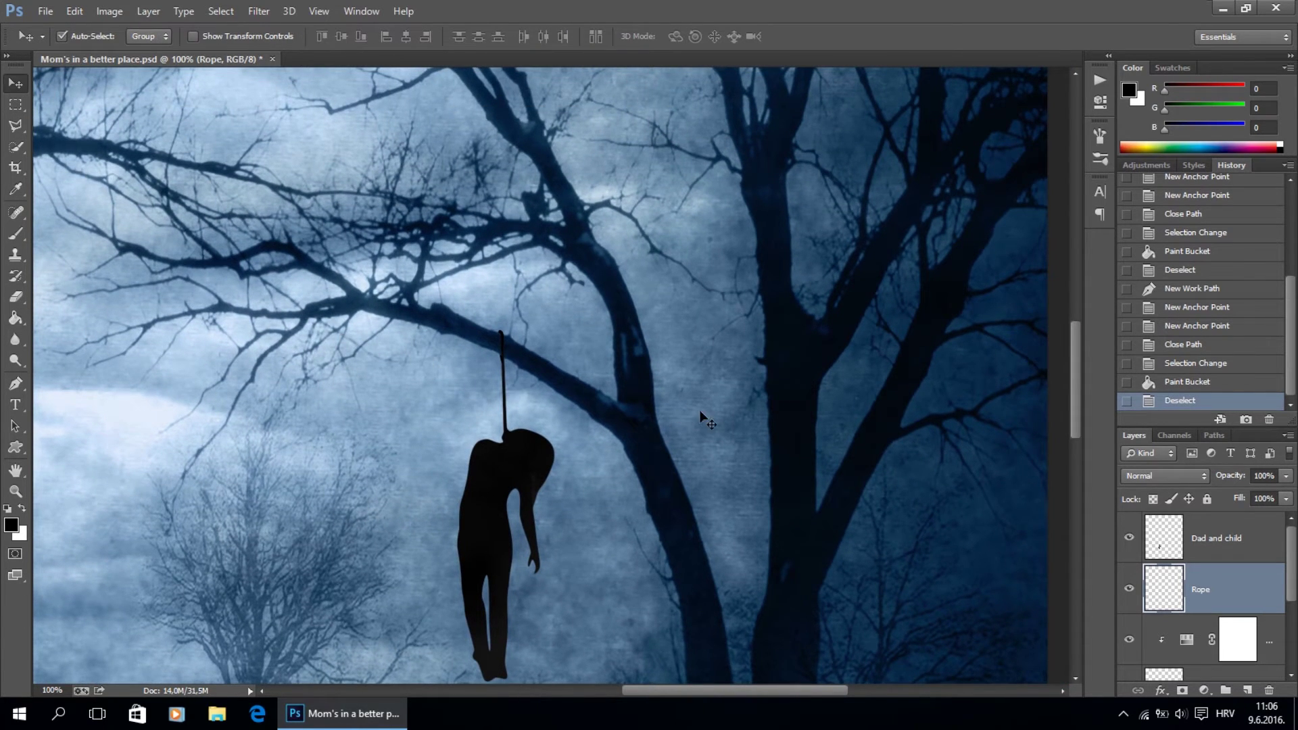
scroll(701, 420, "up", 5)
left_click_drag(667, 469, 645, 268)
left_click_drag(595, 395, 608, 298)
scroll(1189, 665, "down", 1)
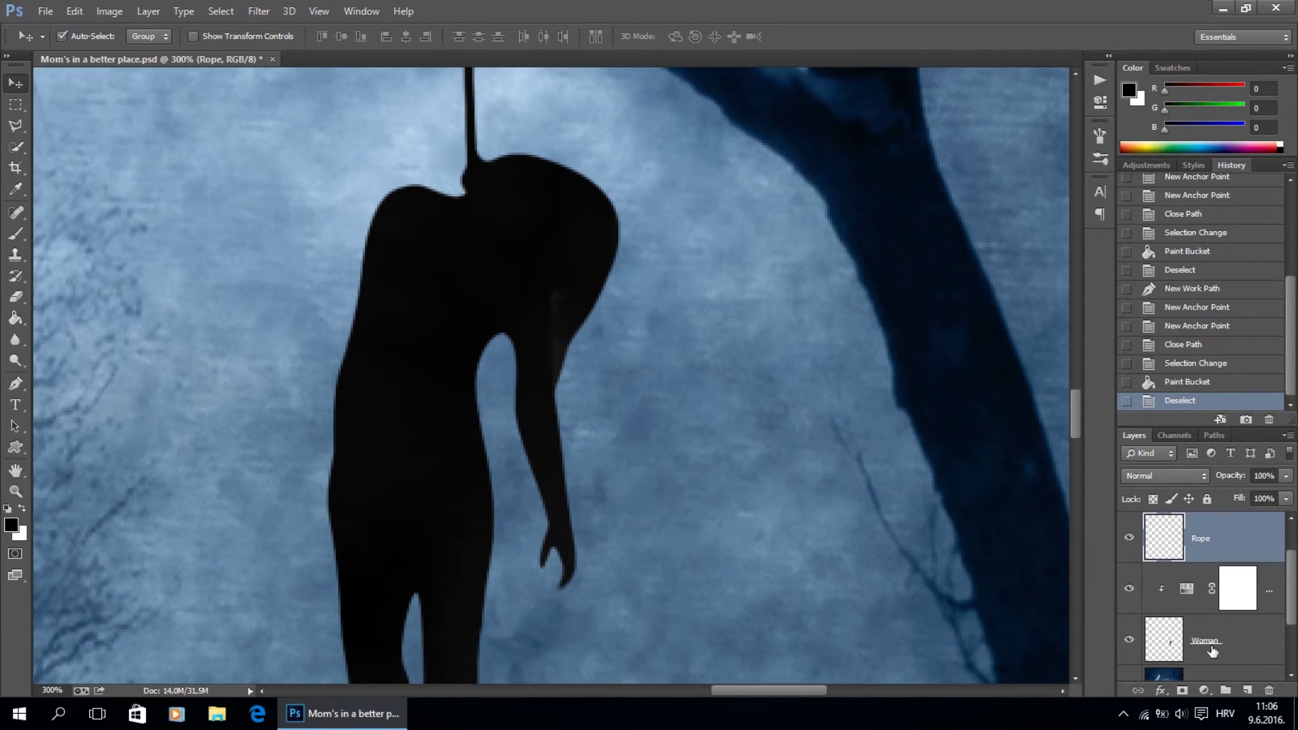
left_click(1217, 650)
left_click(1247, 690)
double_click(1227, 641)
type("Black")
key("Return")
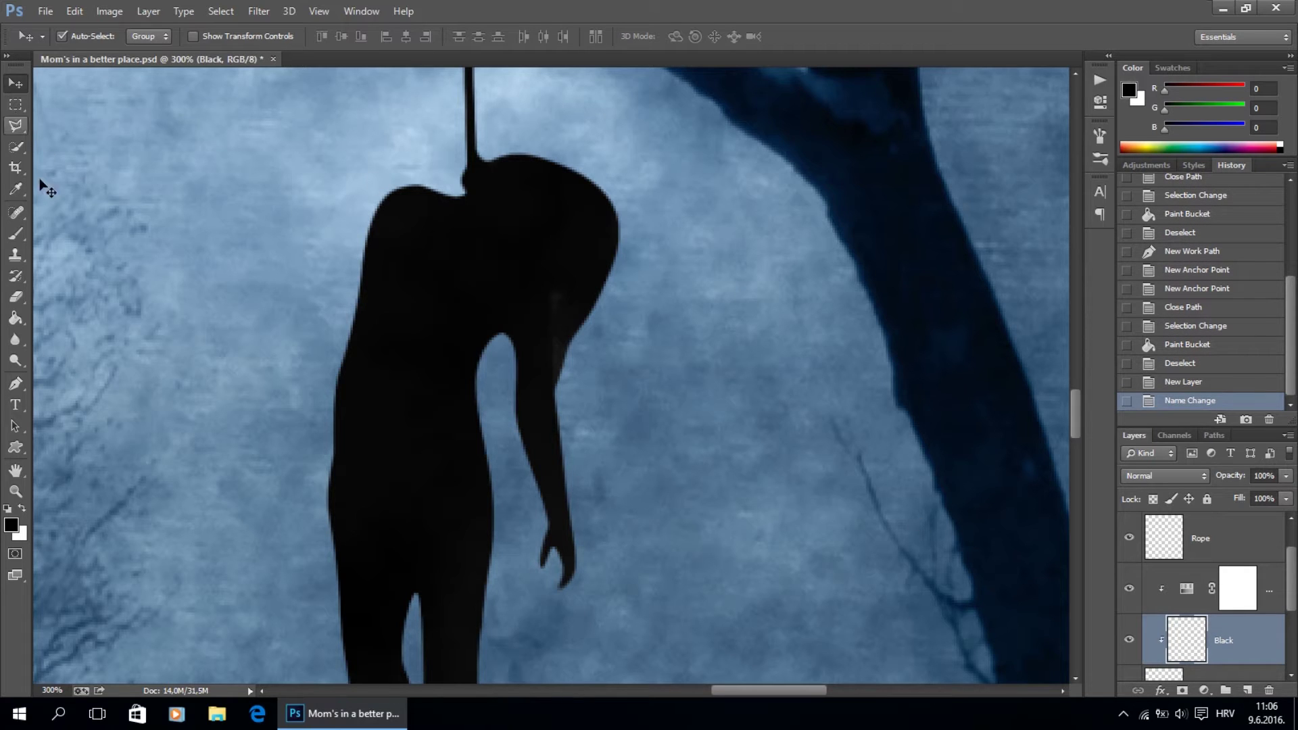
Set the Brush to 40% opacity and paint black over the lighter patches on the woman's head and arm.
left_click(16, 233)
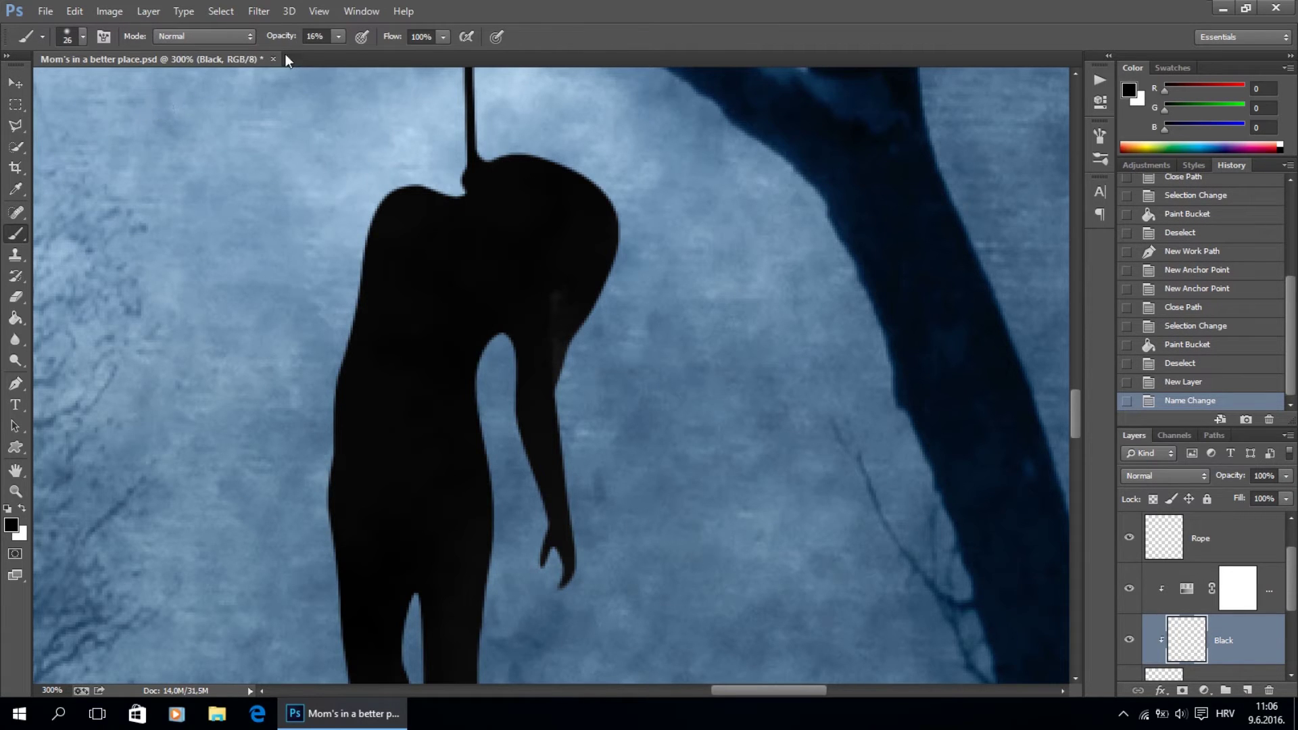
left_click_drag(274, 40, 290, 44)
left_click(517, 356)
mouse_move(554, 229)
left_mouse_down()
mouse_move(566, 257)
mouse_move(528, 260)
left_mouse_up()
left_click(536, 373)
left_click(541, 365)
Group the Rope, Hue/Saturation, Black and Woman layers and name the group "Woman".
key("ctrl+minus")
key("ctrl+minus")
key("ctrl+minus")
key("ctrl+minus")
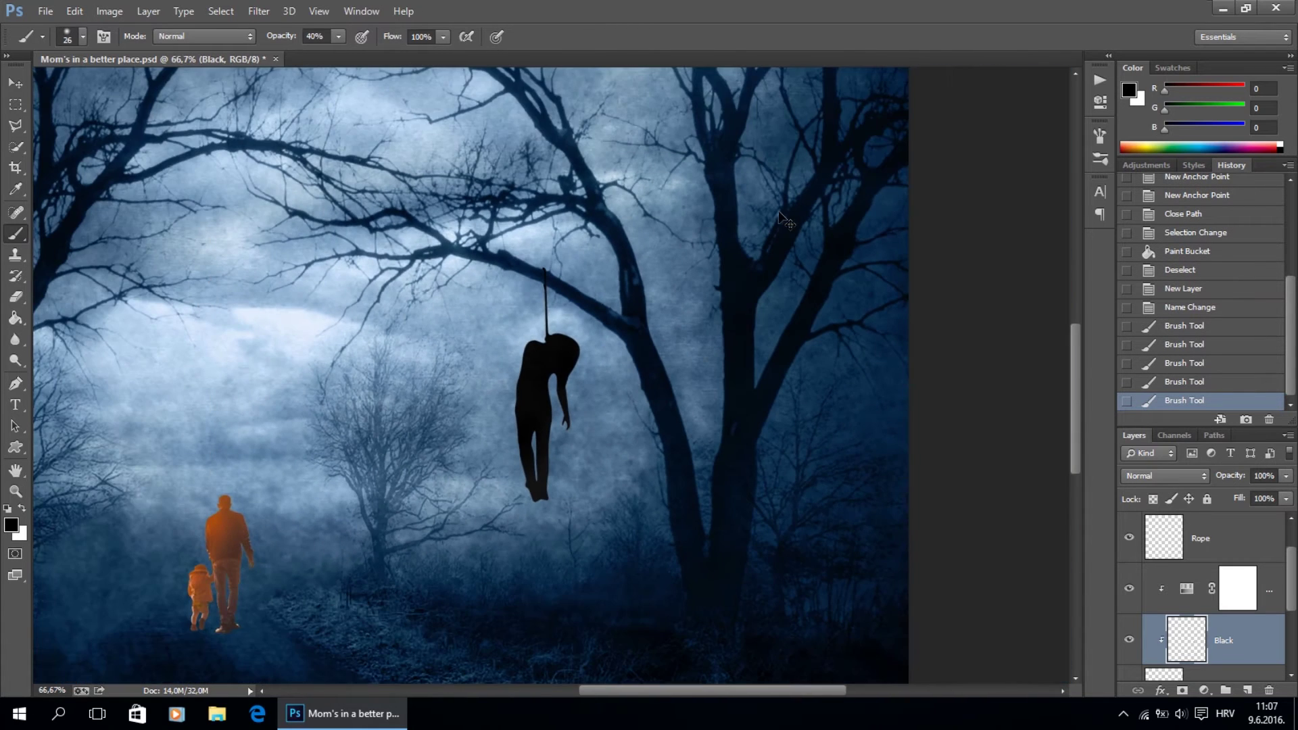
left_click_drag(608, 428, 805, 350)
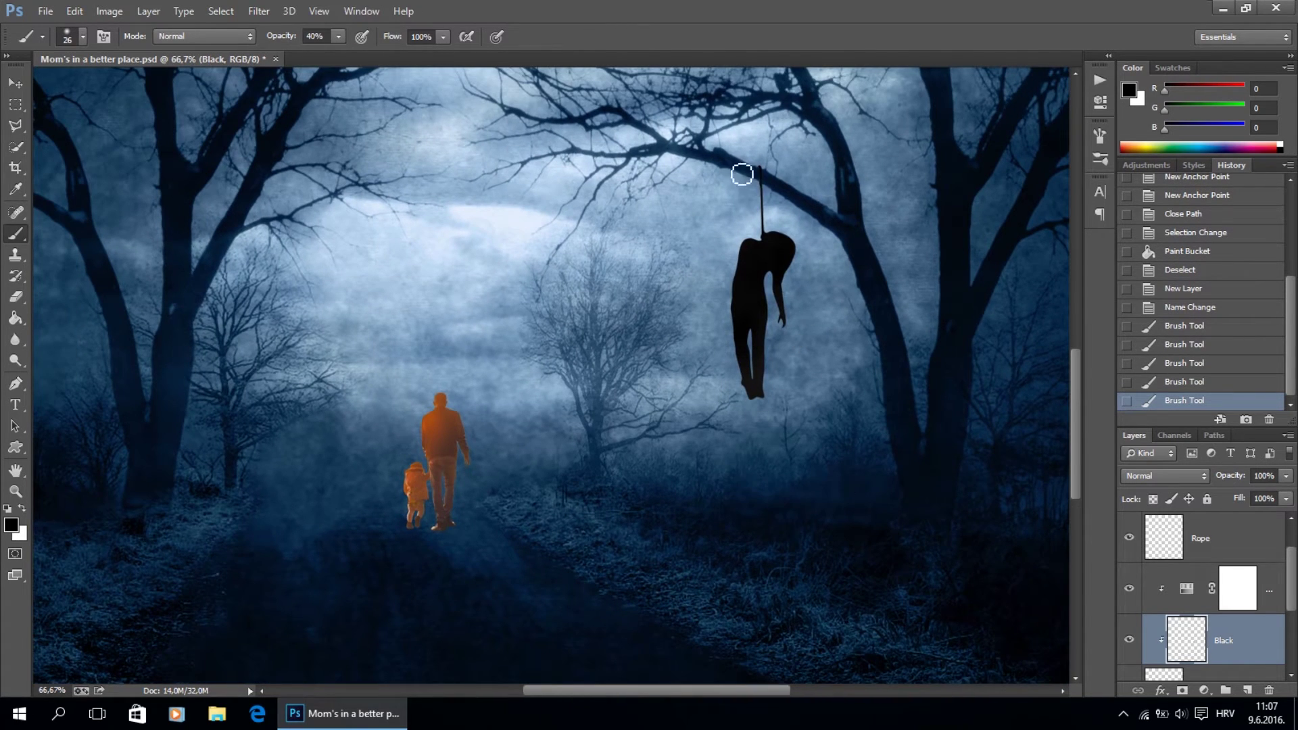
scroll(1268, 618, "up", 2)
left_click(1210, 585, "shift")
key("ctrl+g")
double_click(1190, 569)
type("Woma")
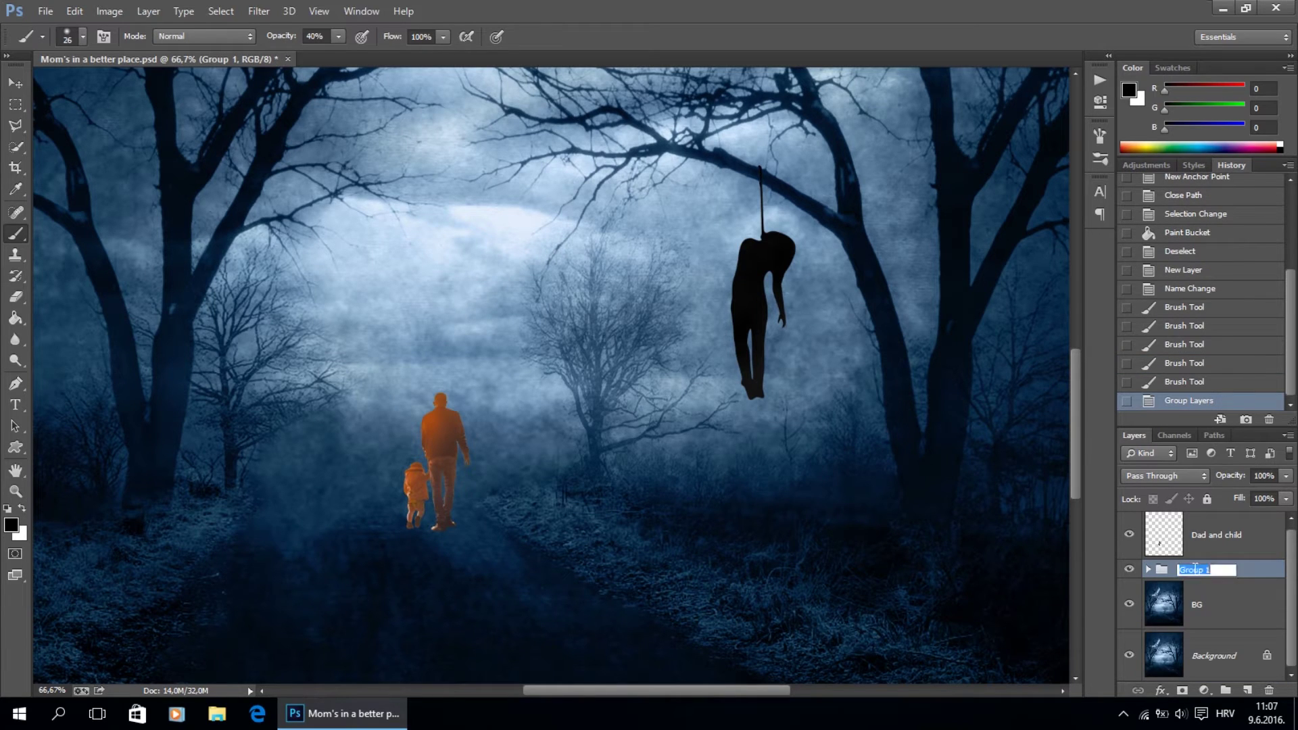
type("n")
key("Return")
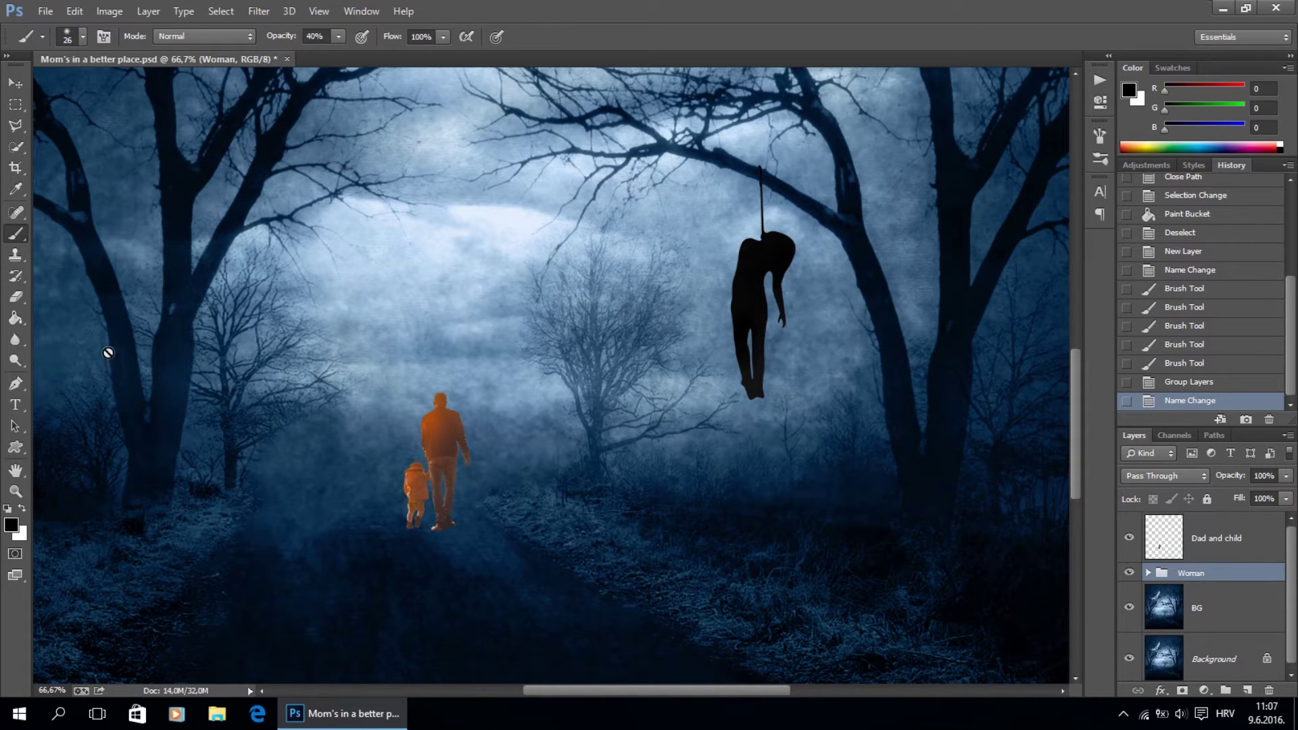
Scale the Dad and child layer down to about 88% with Free Transform.
left_click(15, 83)
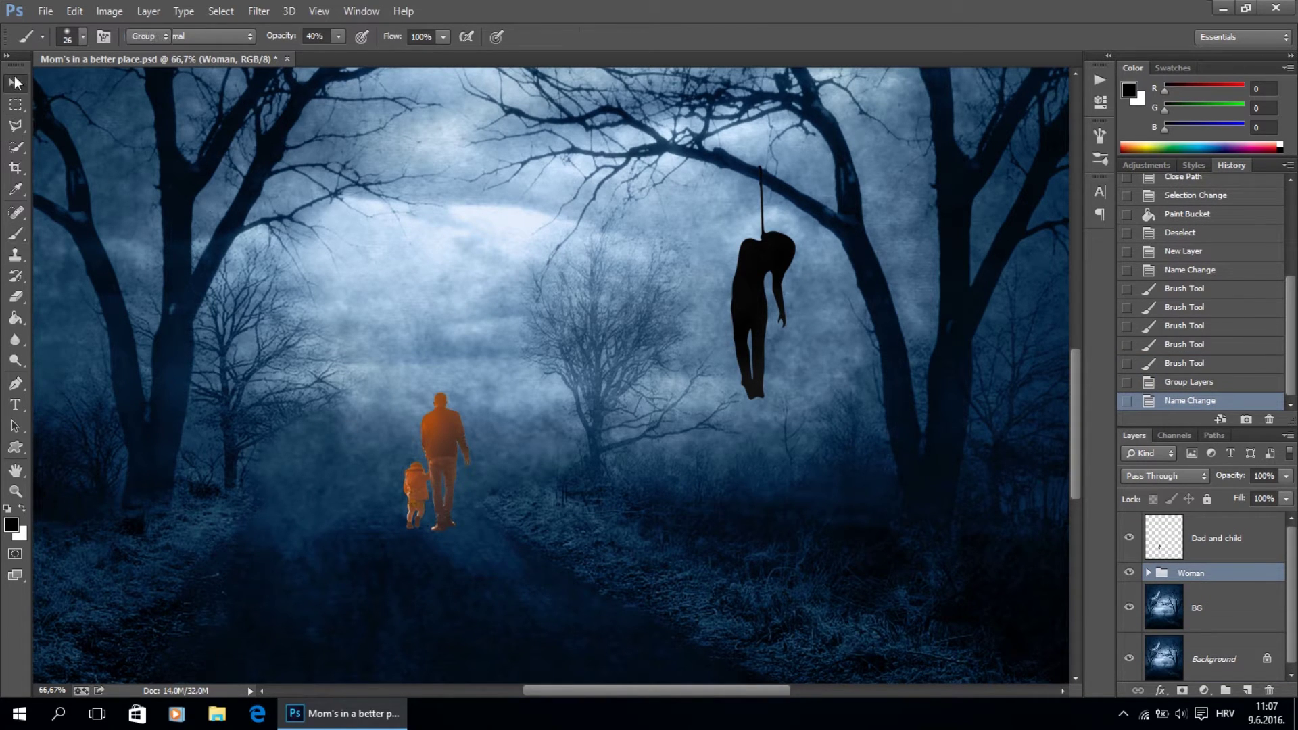
left_click(444, 439)
key("ctrl+t")
left_click_drag(406, 393, 411, 410)
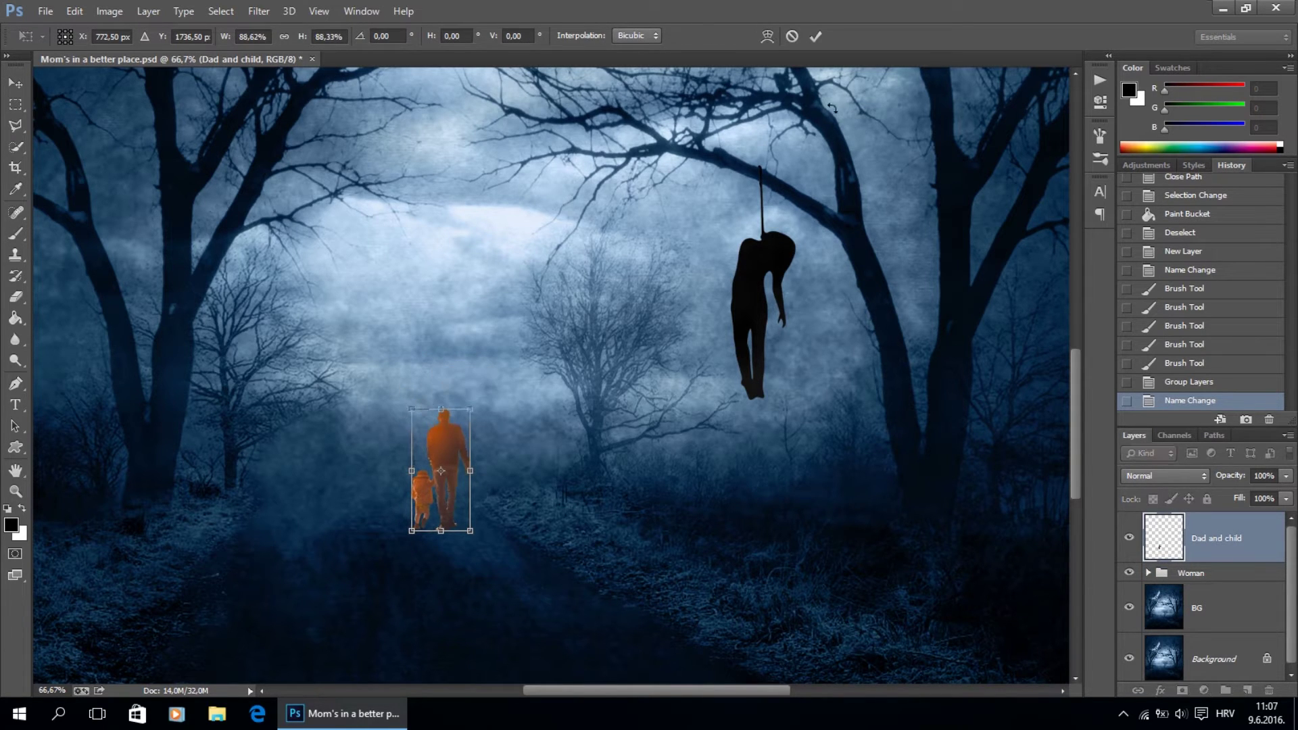
left_click(816, 36)
scroll(458, 493, "up", 1)
left_click_drag(458, 493, 614, 331)
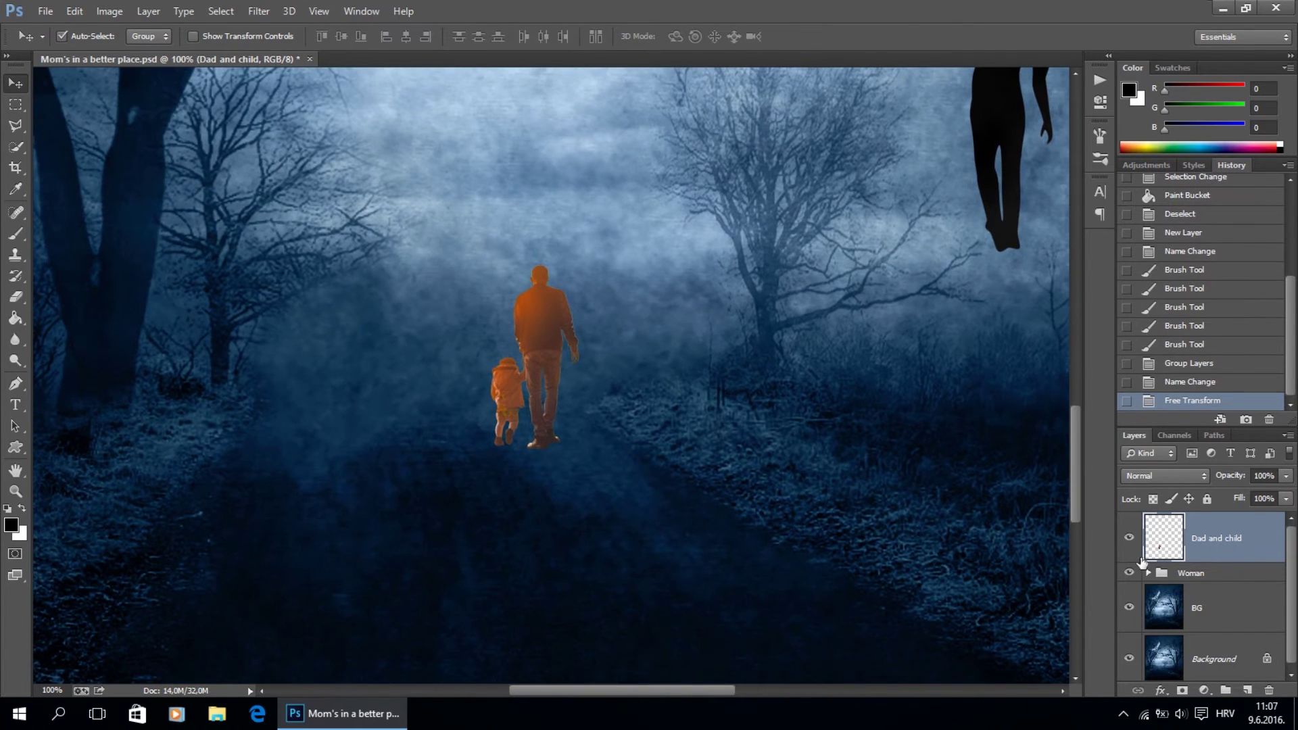
Duplicate the Dad and child layer, name the copy "Shadow", place it beneath the original and hide it.
left_click_drag(1250, 561, 1247, 690)
double_click(1217, 538)
type("Shadow")
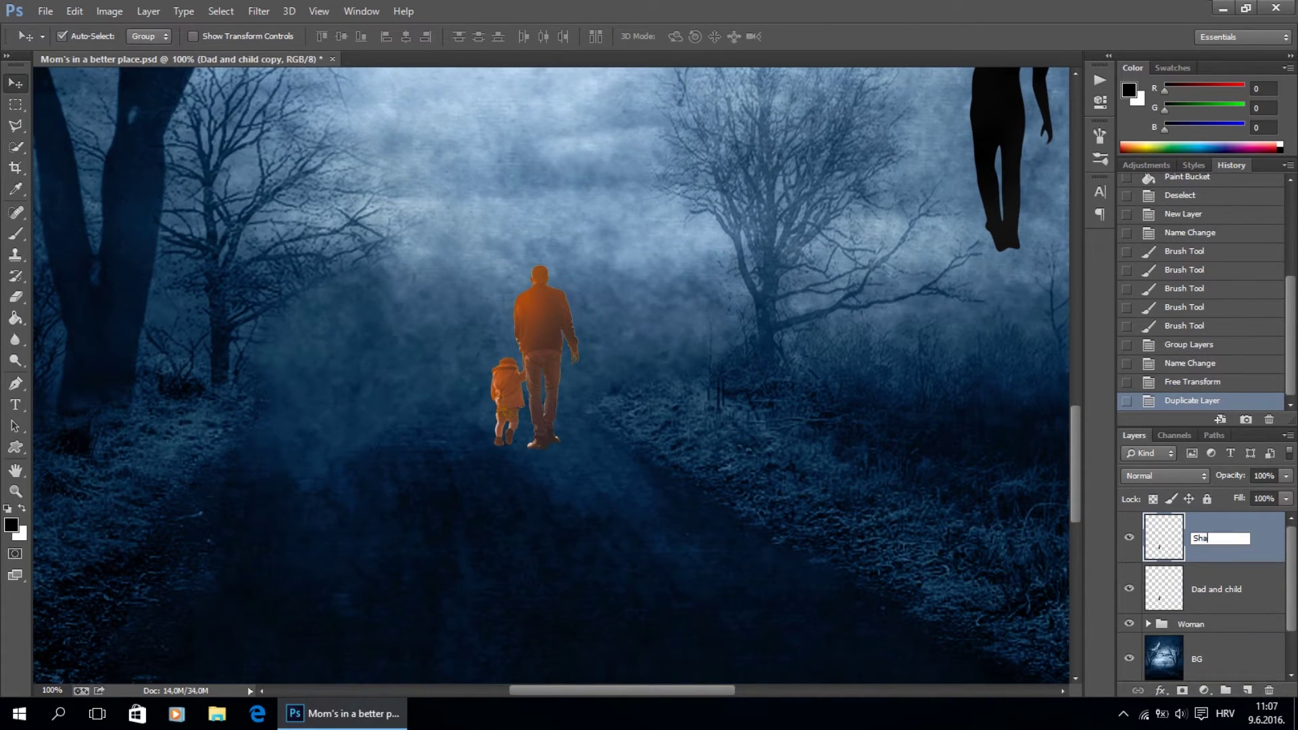
key("Return")
left_click_drag(1240, 538, 1238, 617)
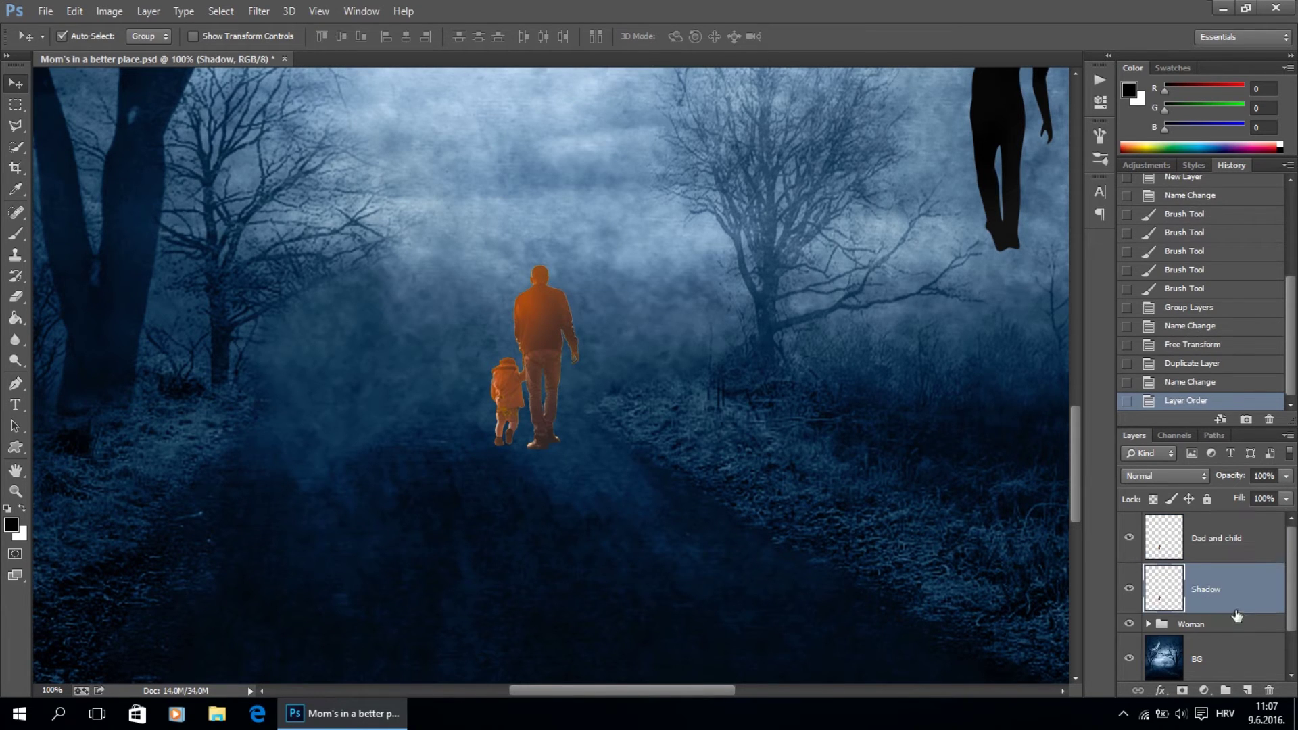
left_click(1128, 589)
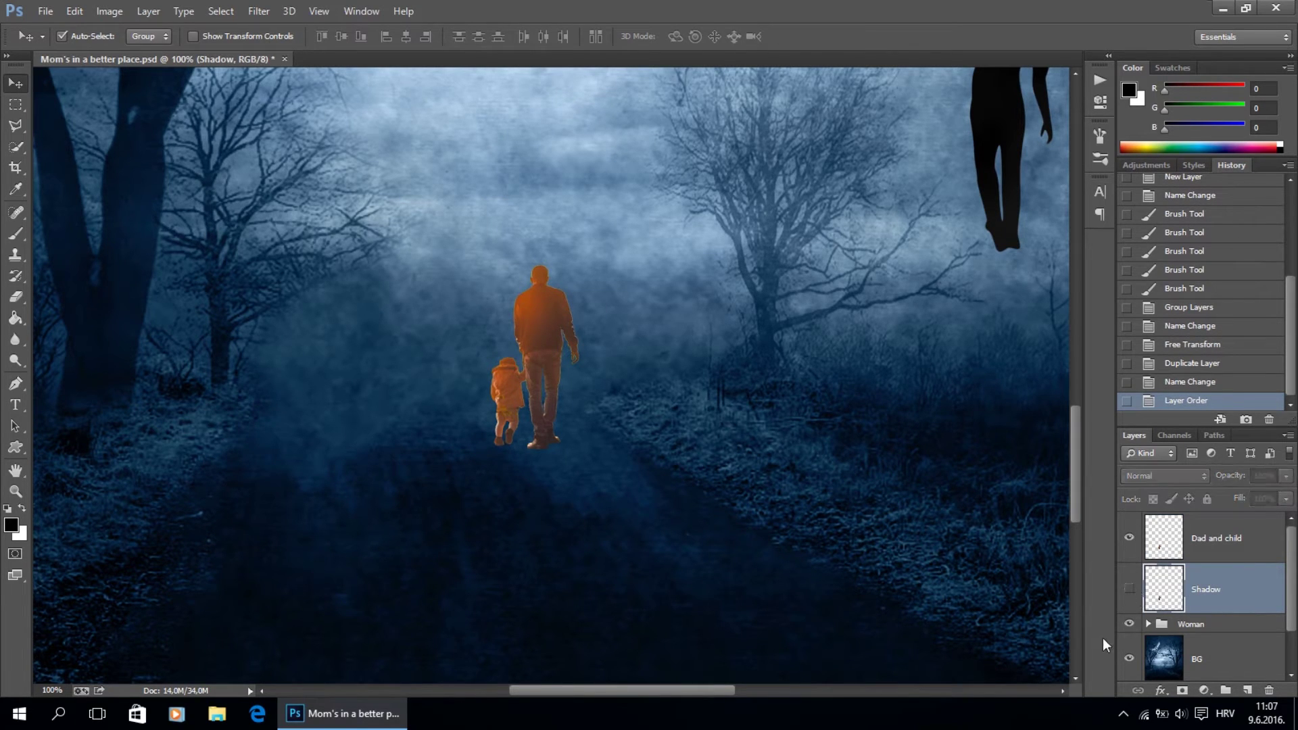
Clip a Hue/Saturation adjustment to the Dad and child layer with Saturation -30 and Lightness -75.
left_click(1239, 536)
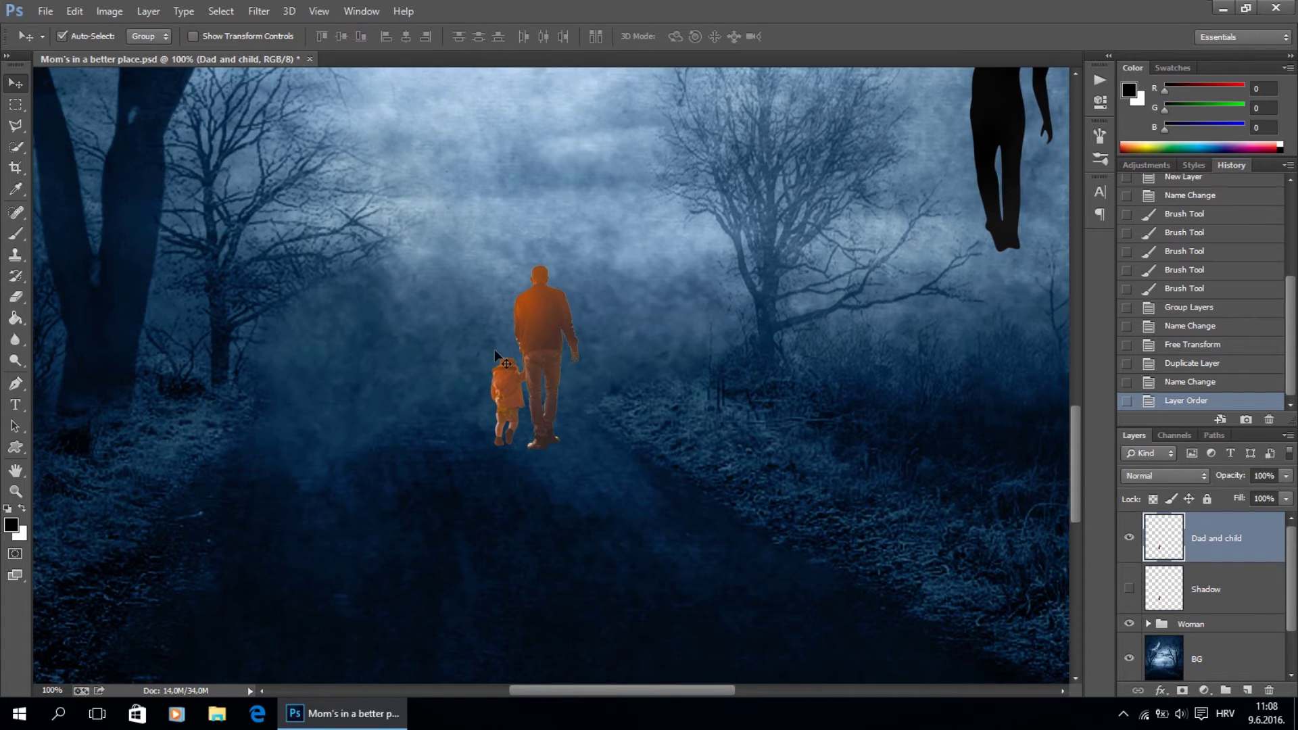
key("ctrl+plus")
left_click(1206, 690)
left_click(1227, 494)
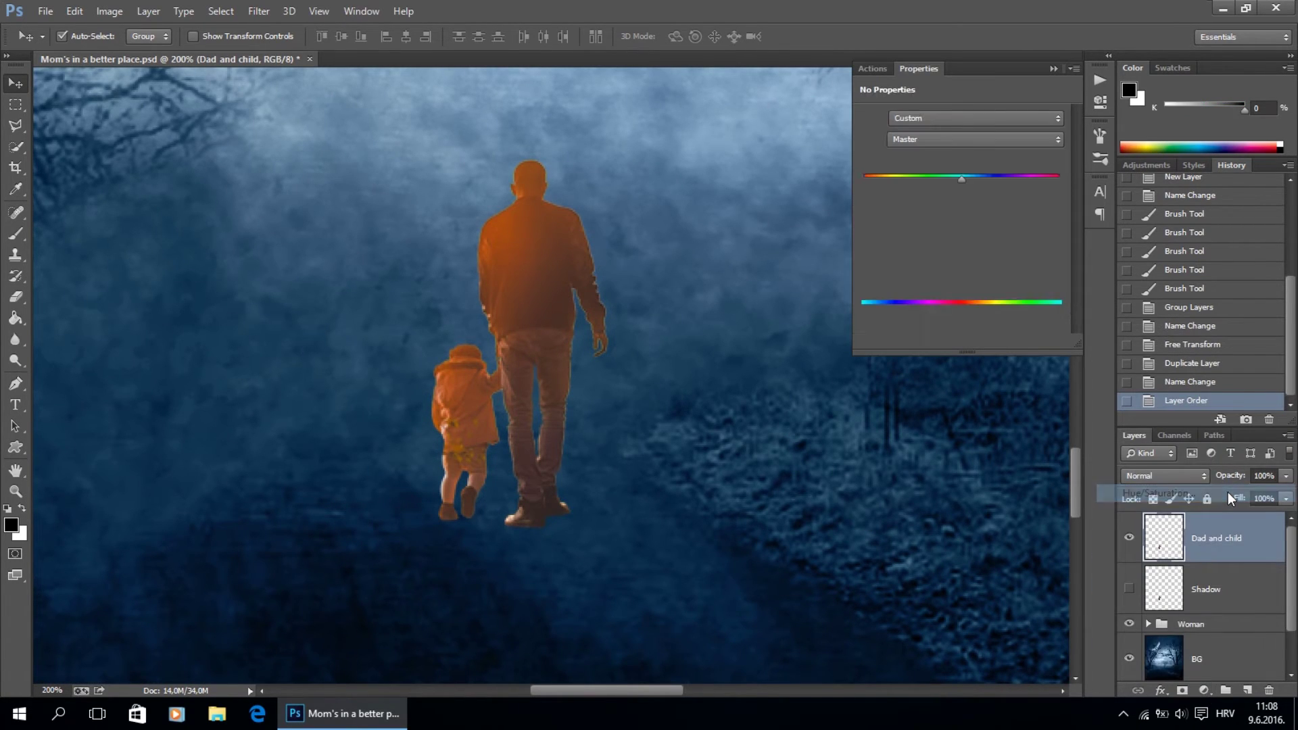
key("ctrl+alt+g")
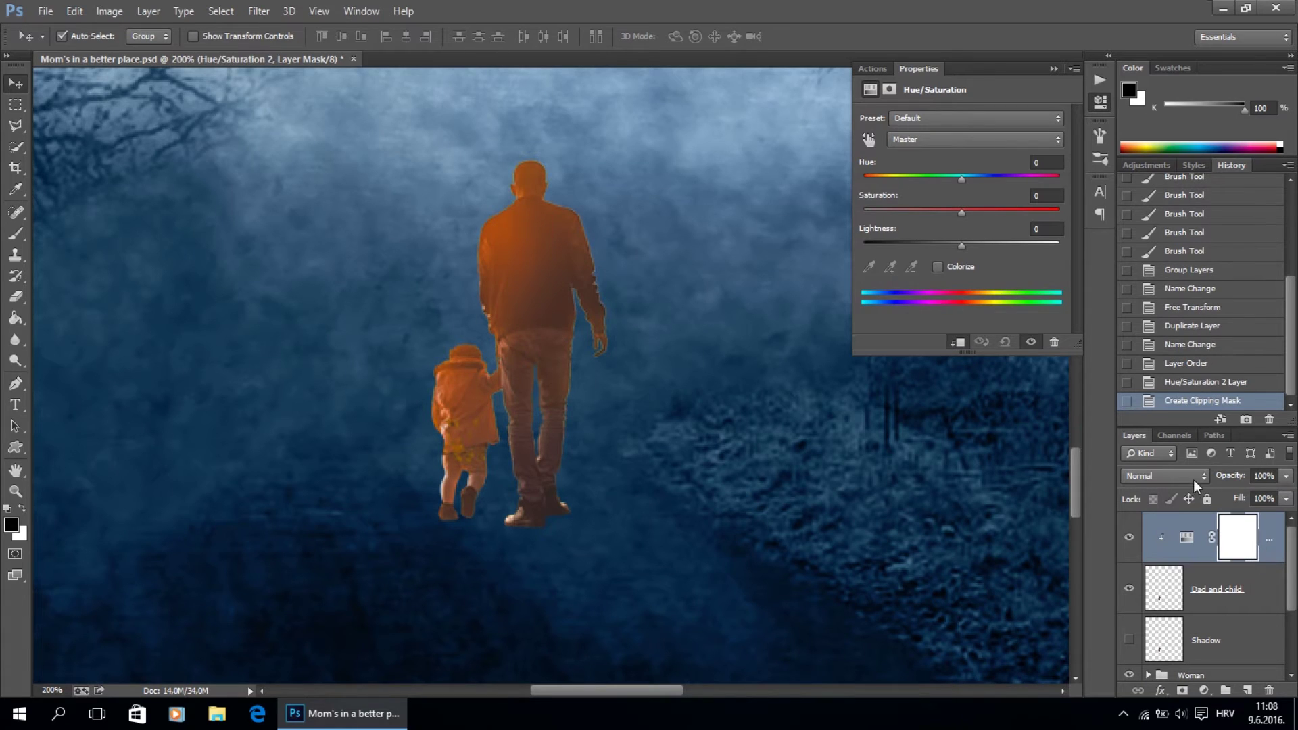
left_click_drag(962, 214, 887, 253)
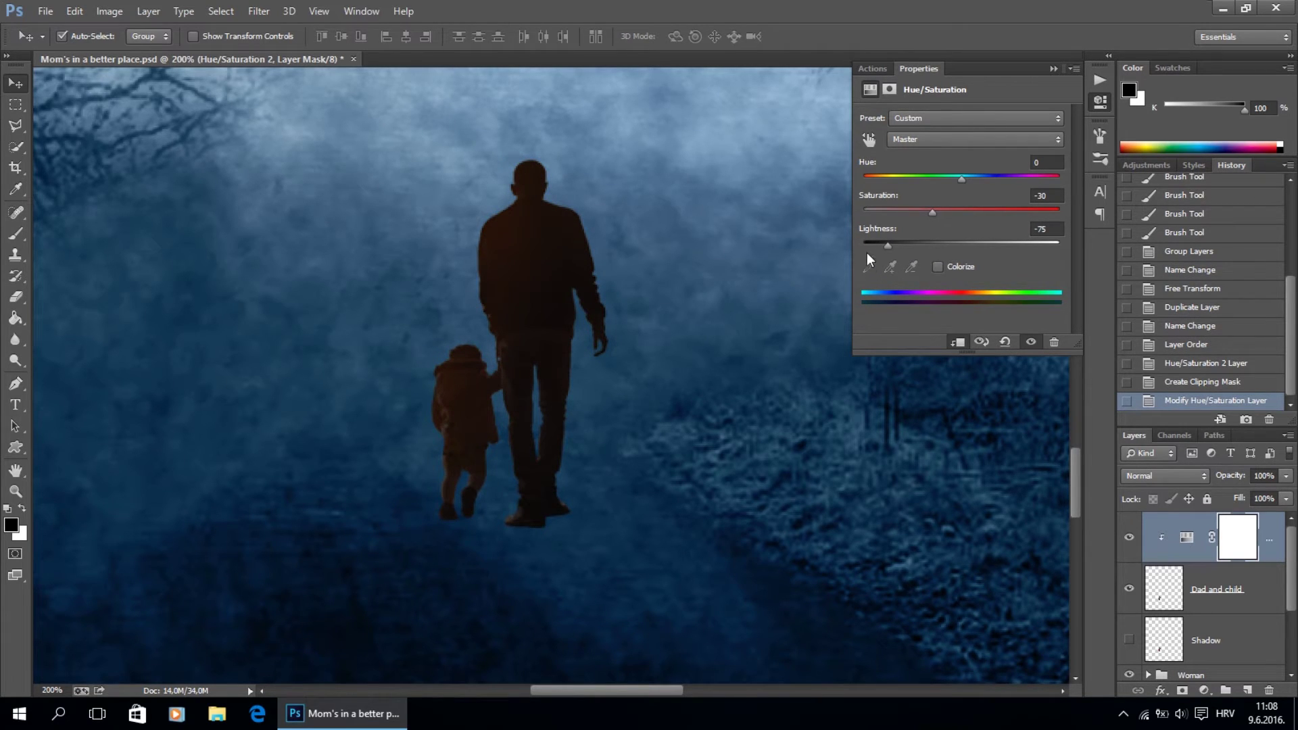
left_click(1053, 69)
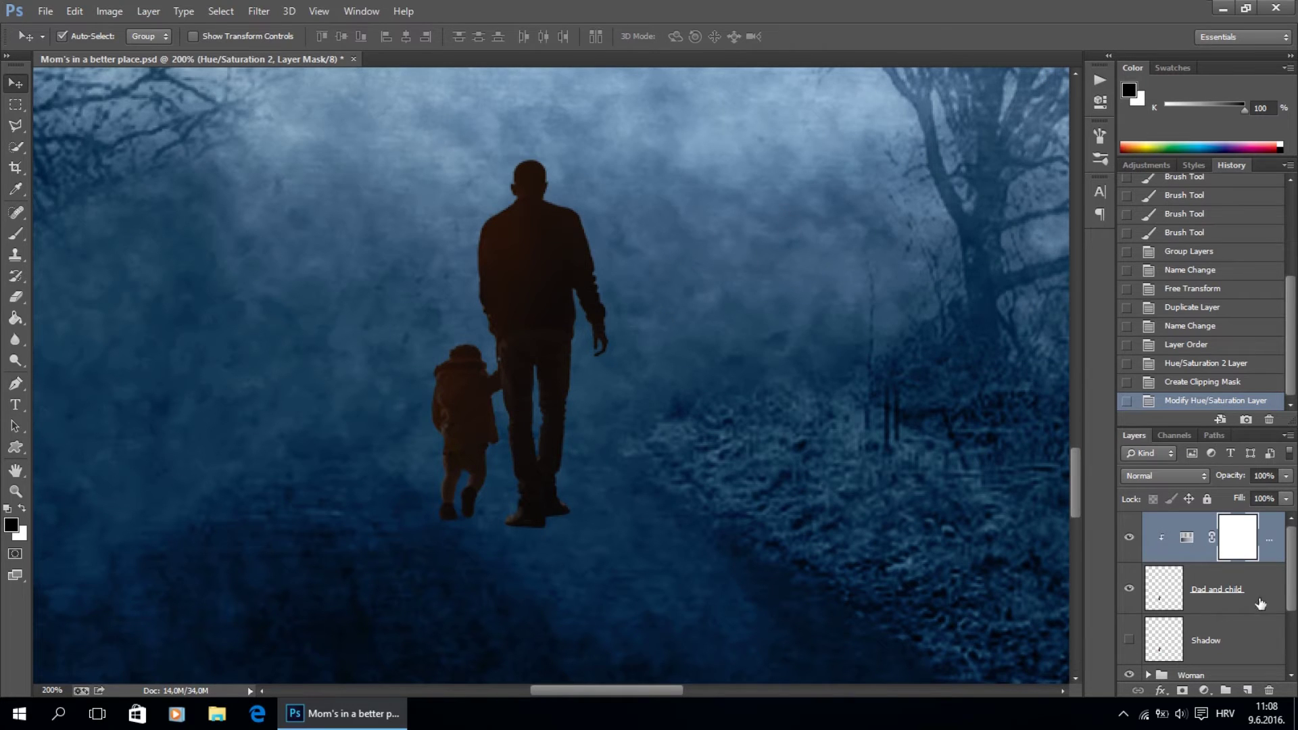
Clip a Color Balance adjustment above the figures' Hue/Saturation, shifting the midtones toward cyan and setting Yellow-Blue to 15.
left_click(1204, 691)
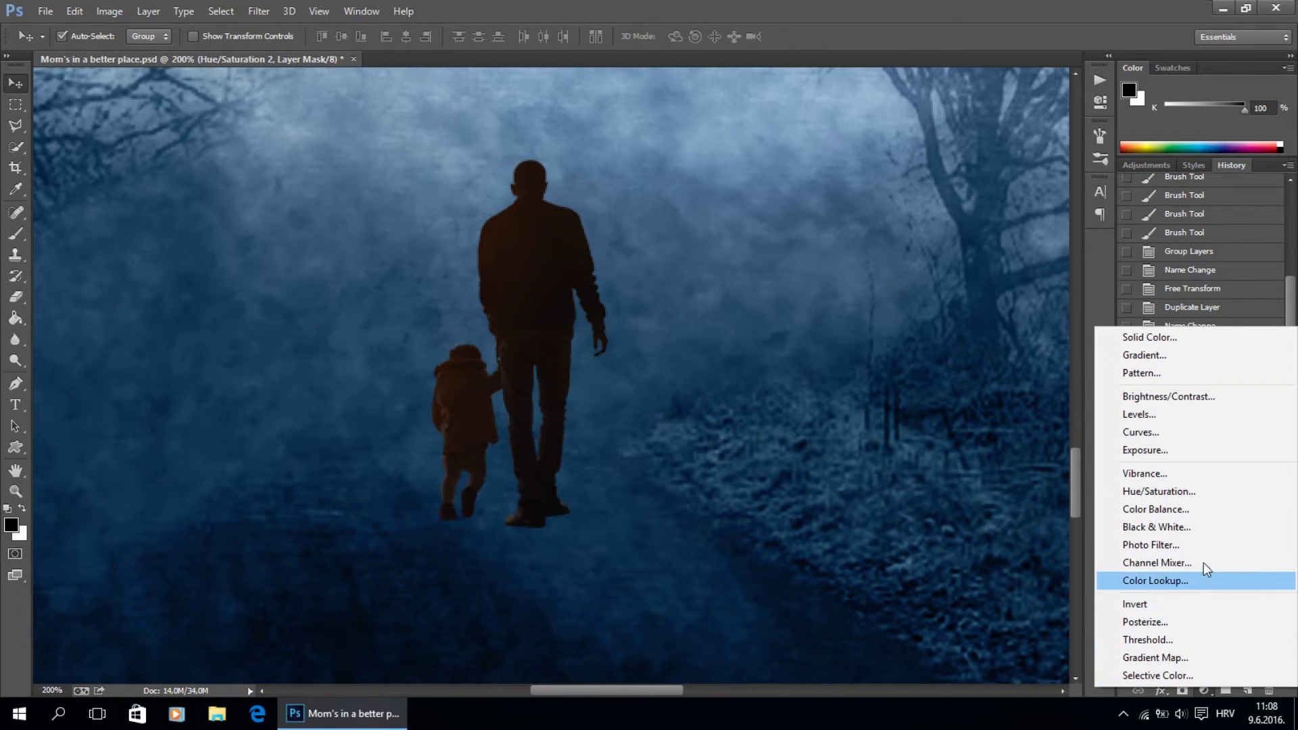
left_click(1199, 511)
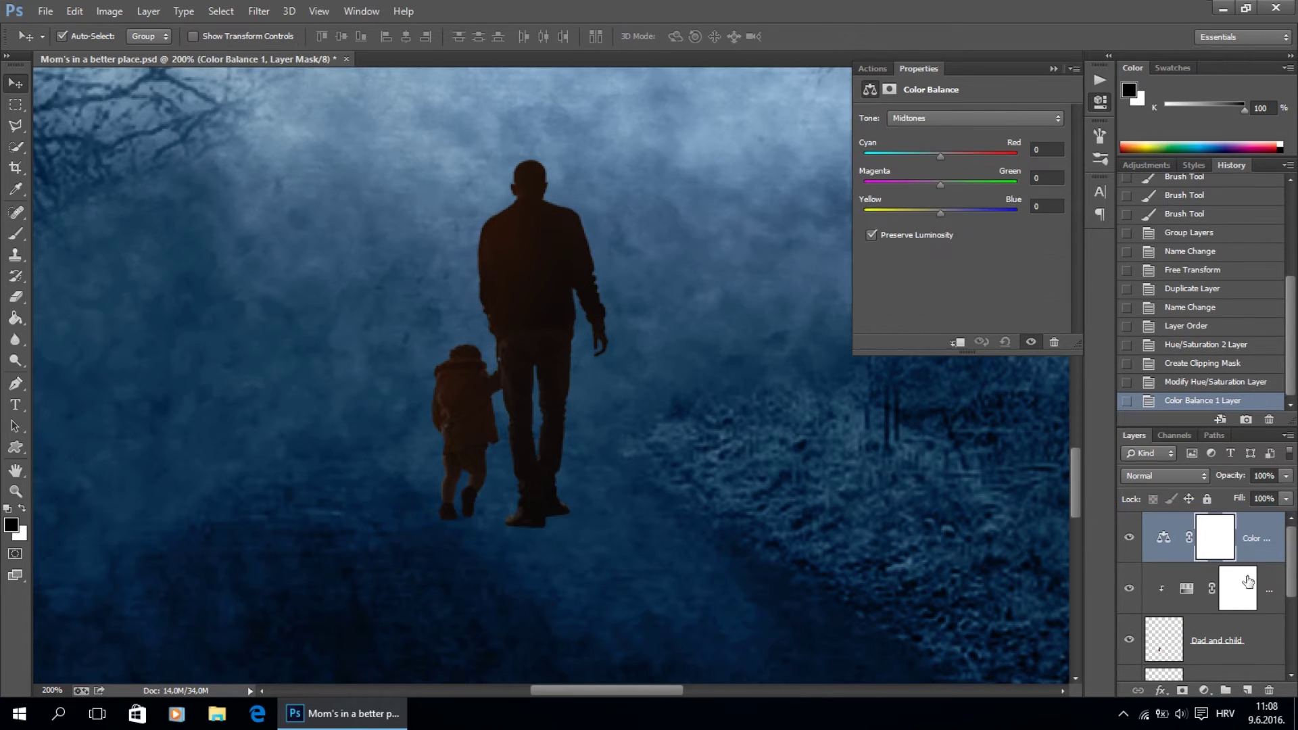
left_click(1258, 564, "alt")
left_click(1039, 206)
type("15")
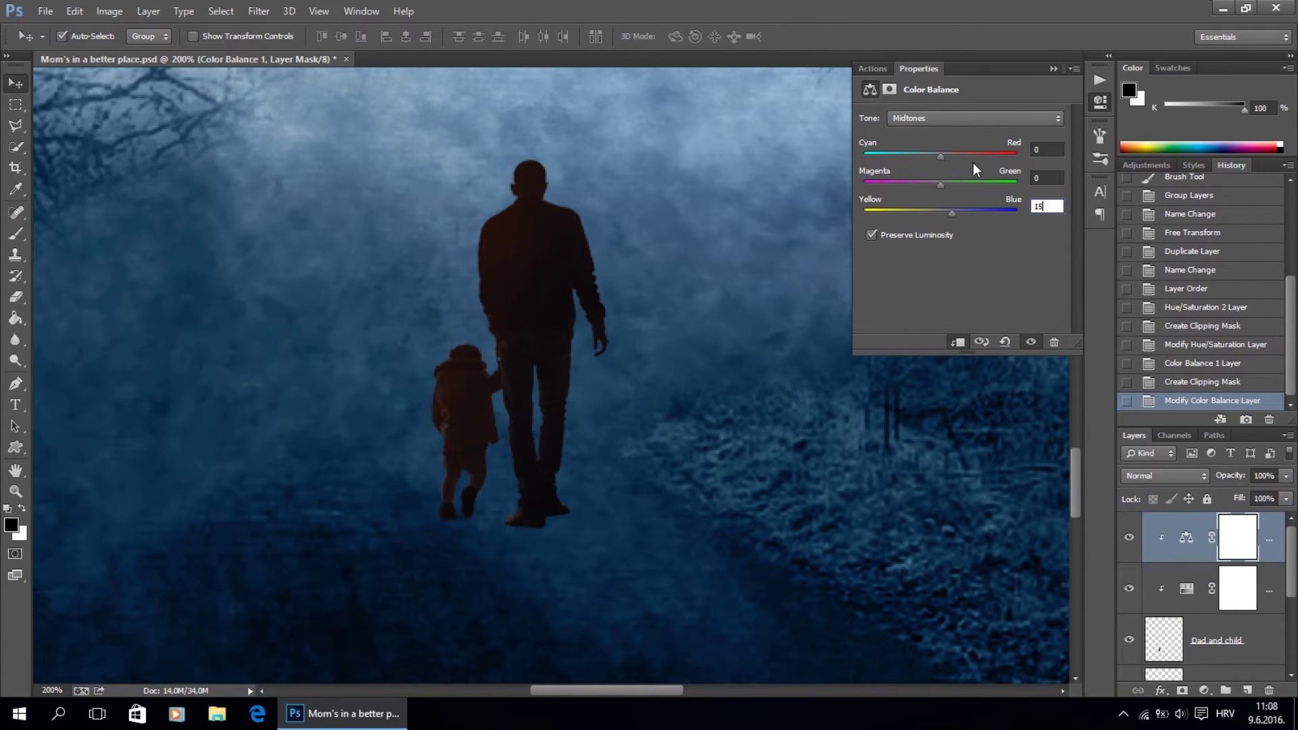
left_click(1049, 150)
type("-2")
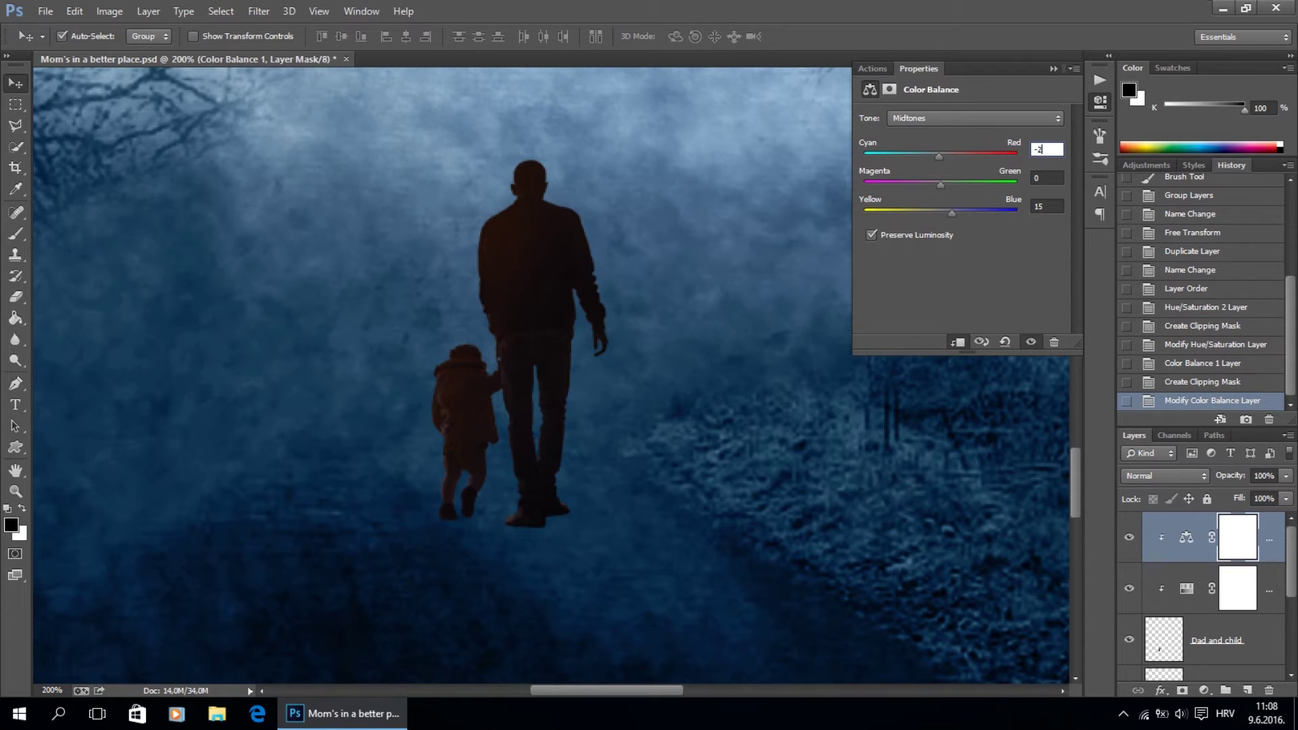
left_click(1056, 80)
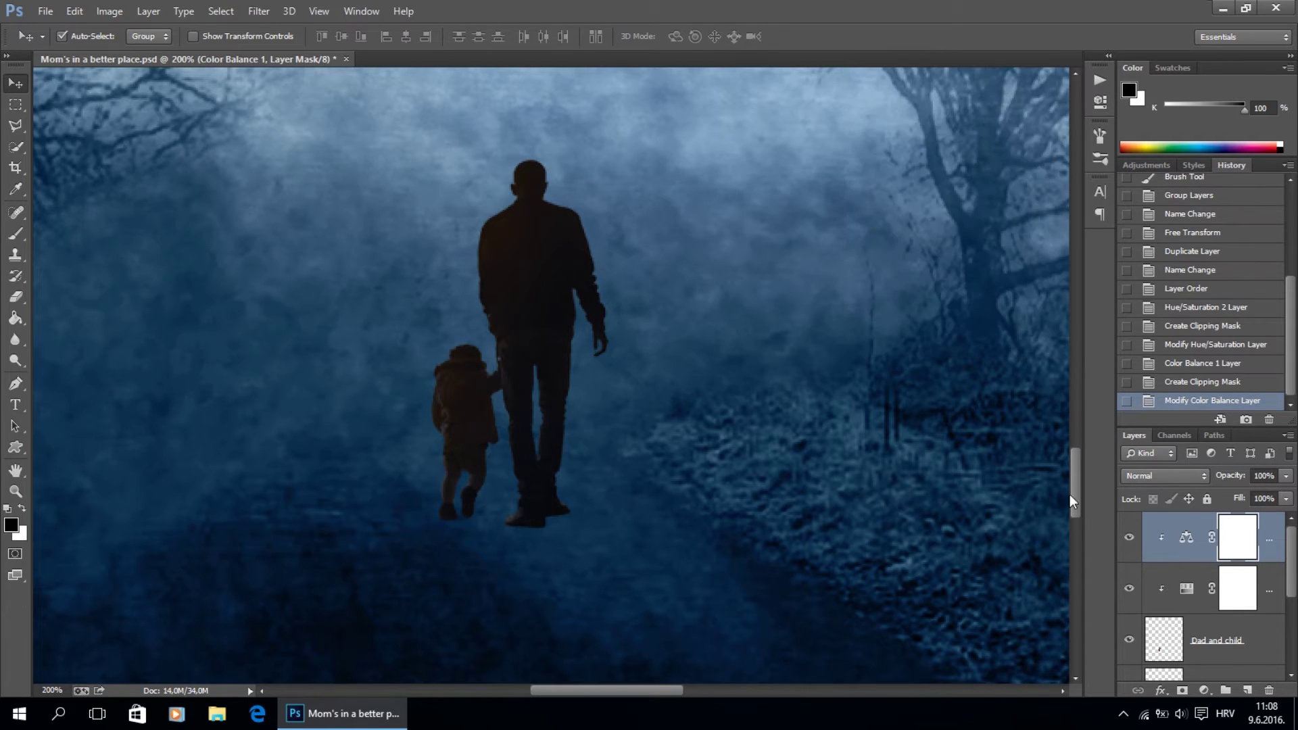
left_click(1127, 590)
left_click(1128, 589)
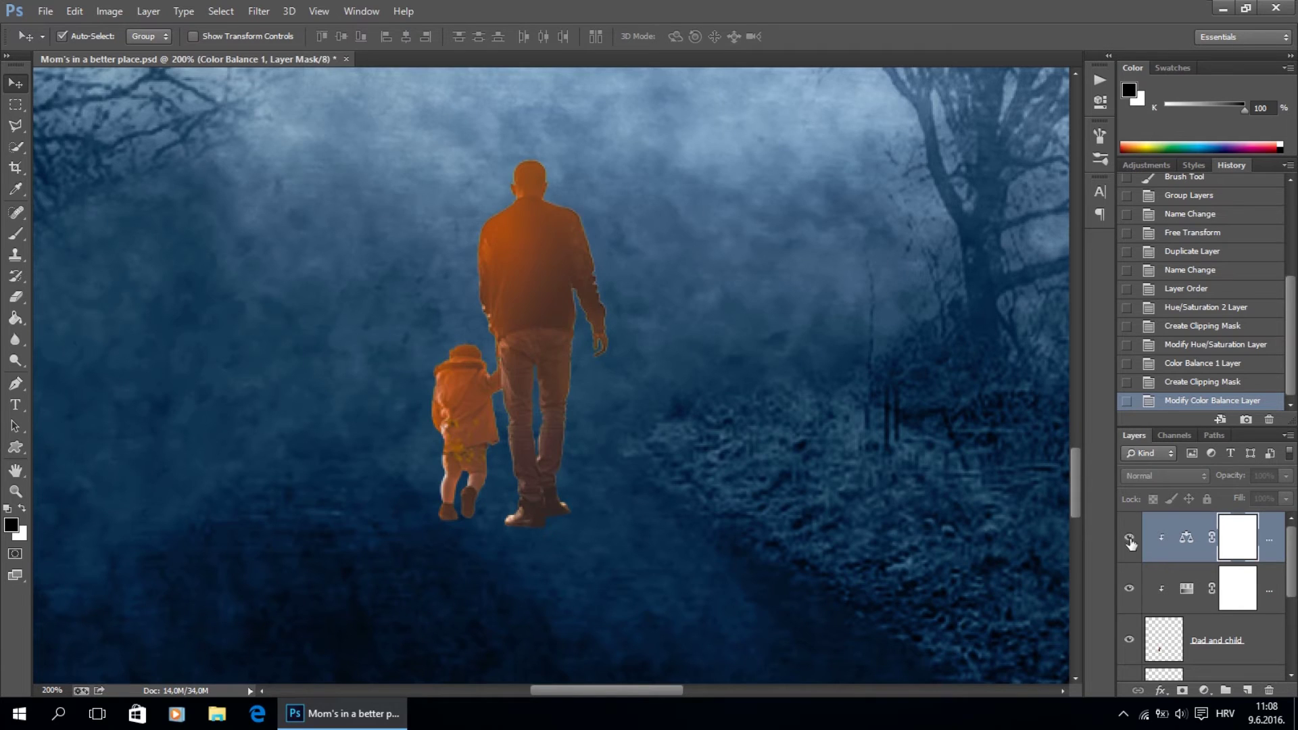
Show the Shadow layer, flip it vertically with Free Transform and move it directly below the figures' feet.
key("ctrl+minus")
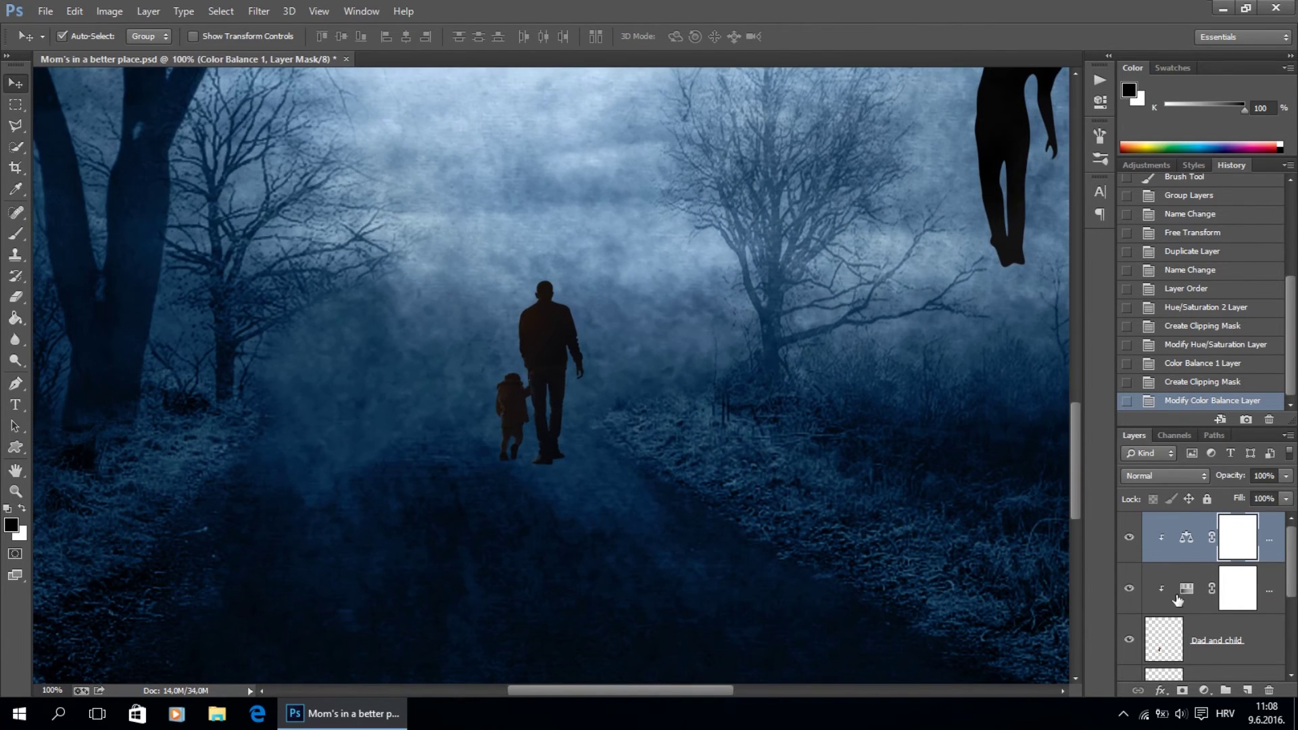
scroll(1195, 610, "down", 2)
left_click(1230, 595)
left_click(1129, 589)
key("ctrl+t")
right_click(549, 326)
left_click(595, 585)
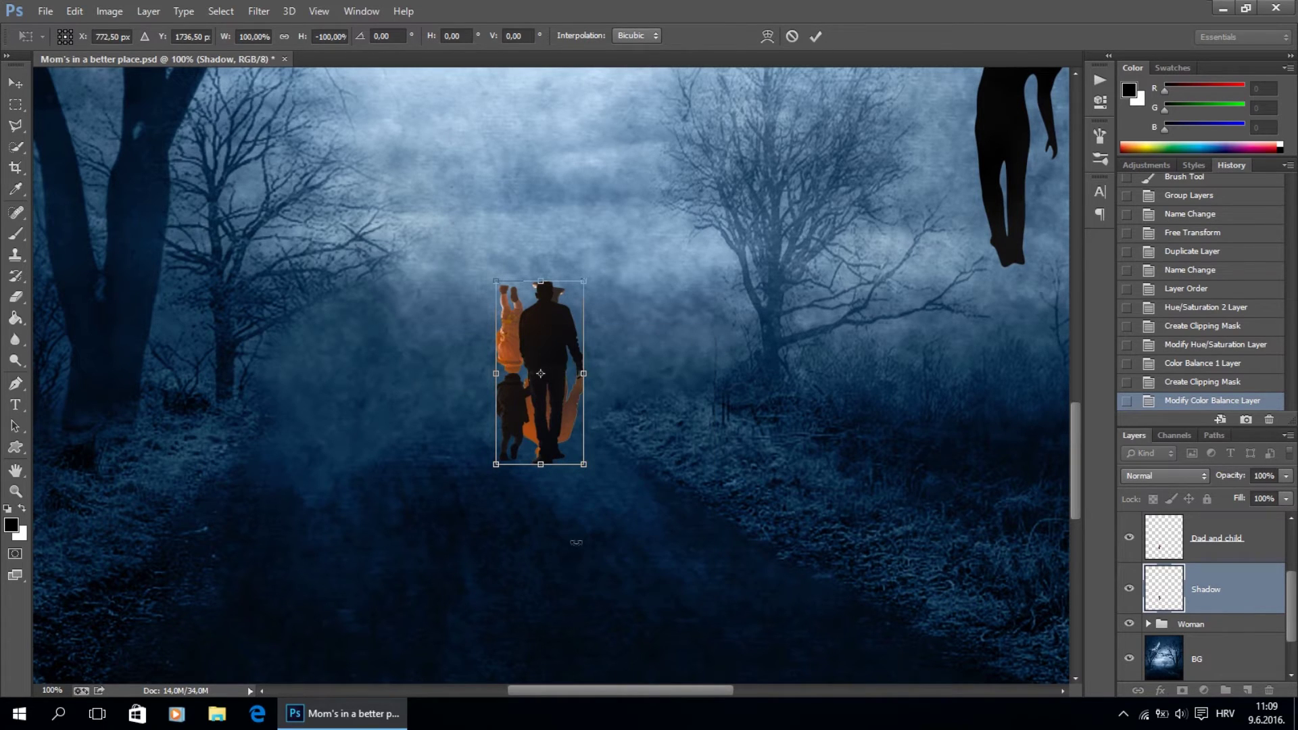
left_click_drag(545, 320, 520, 488)
scroll(639, 521, "down", 3)
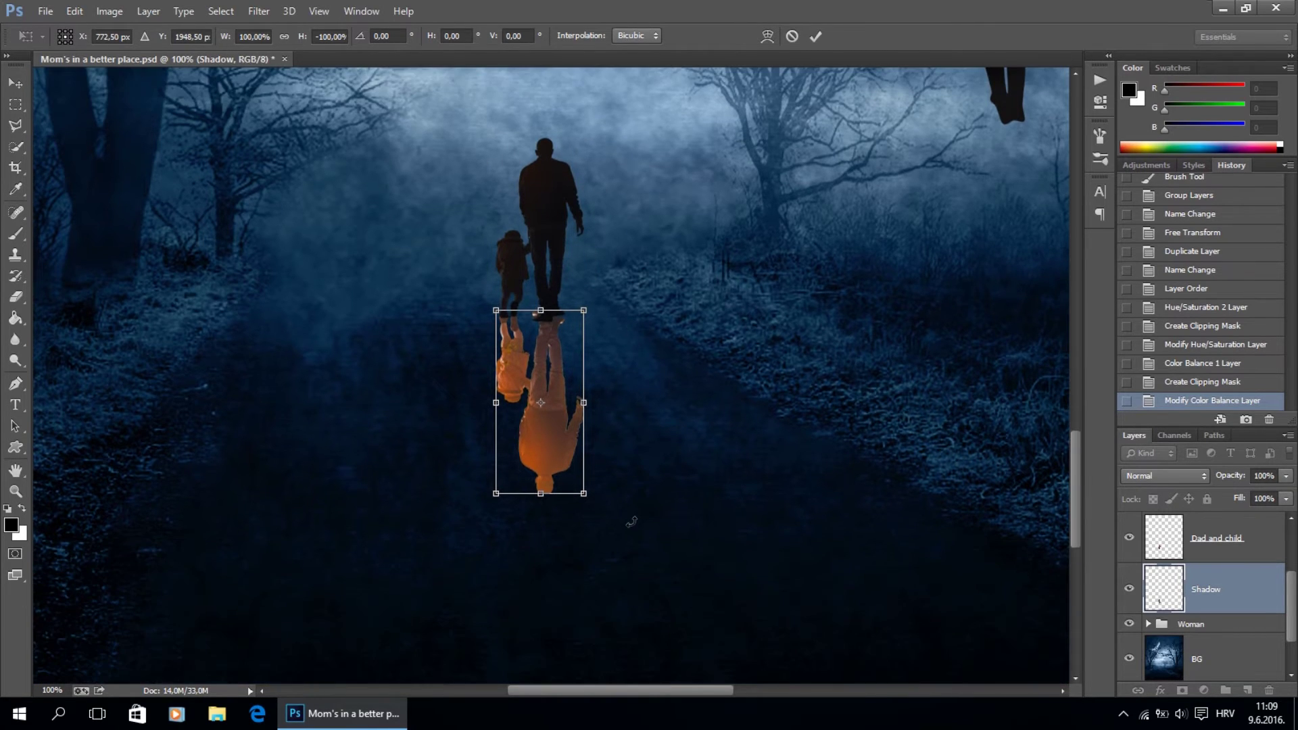
Distort the flipped Shadow copy into a longer, wider shape slanting diagonally down the road and away from the feet.
right_click(556, 441)
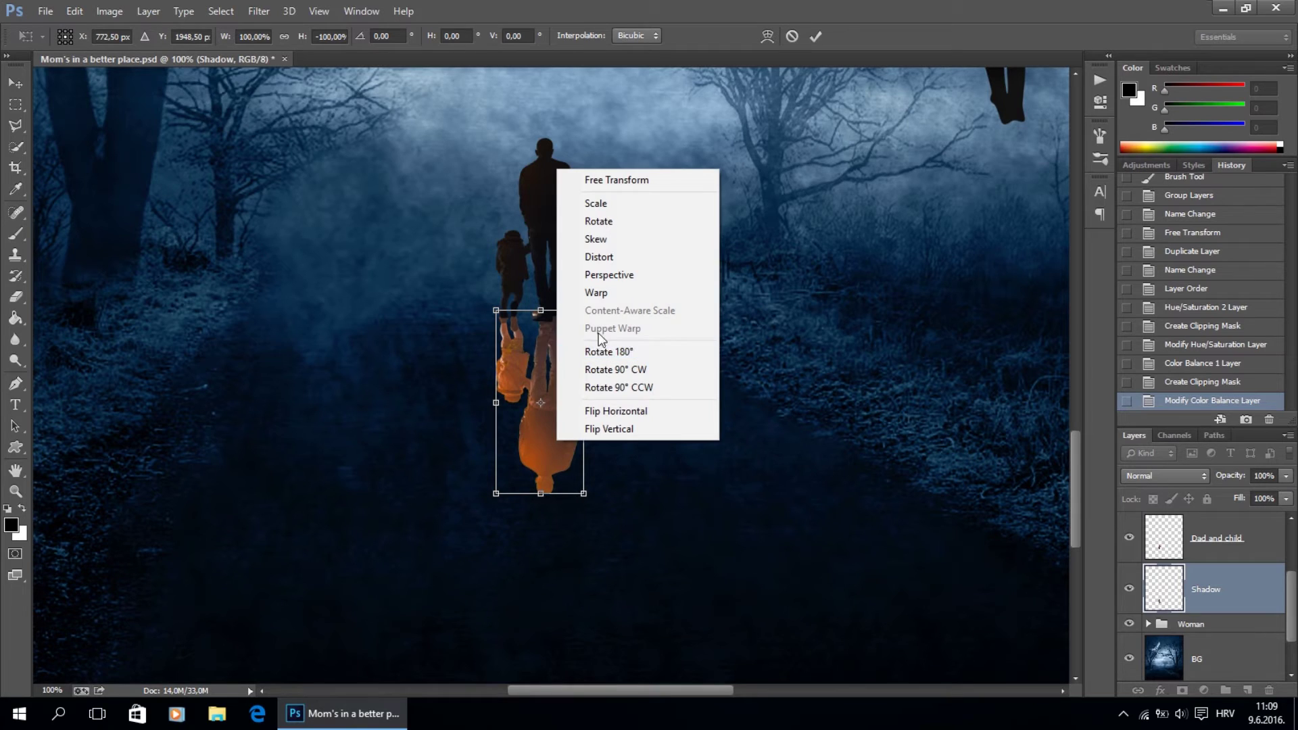
left_click(602, 257)
left_click_drag(542, 495, 670, 549)
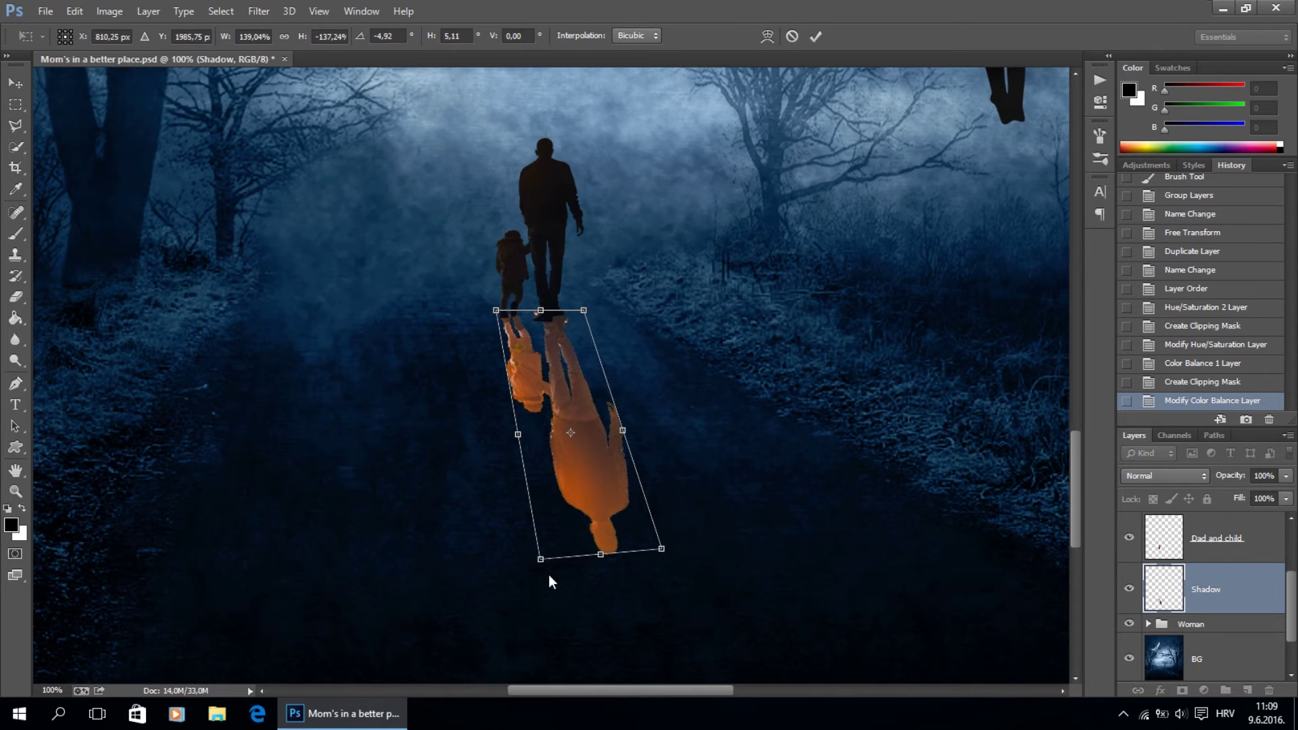
left_click_drag(543, 562, 558, 596)
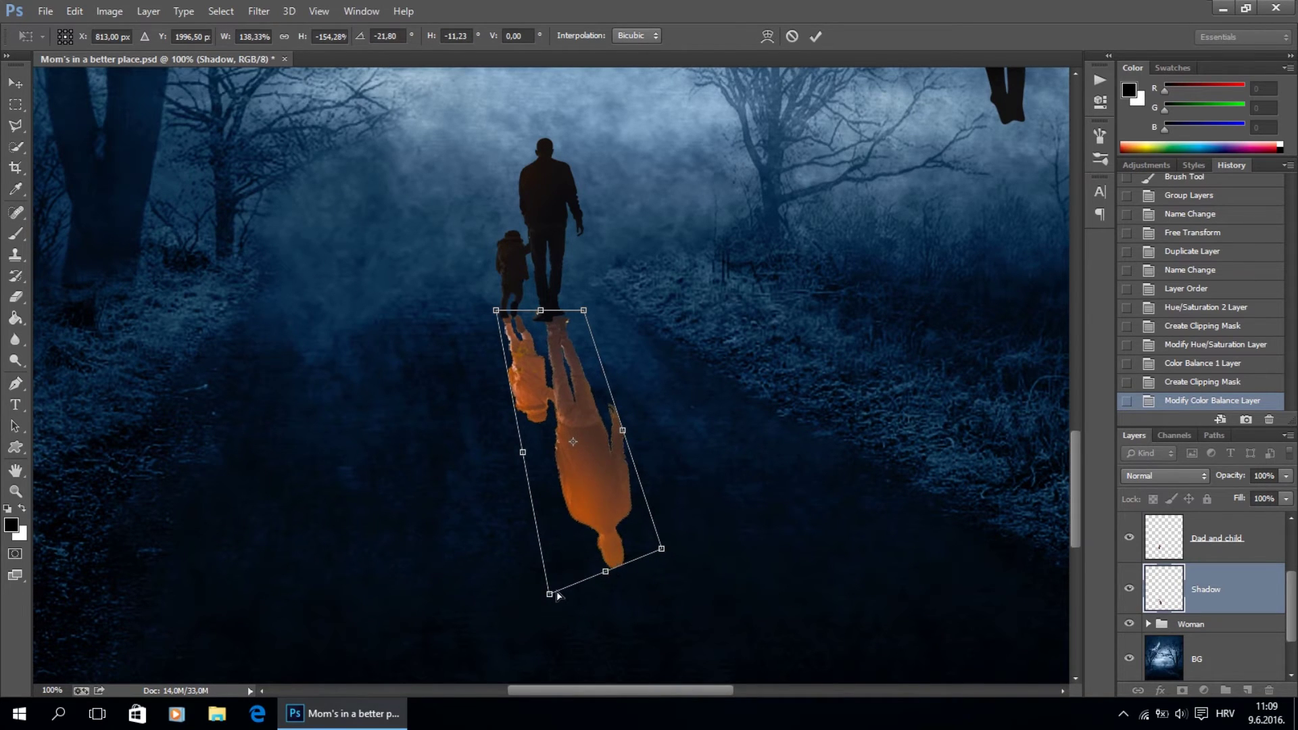
left_click_drag(665, 553, 703, 626)
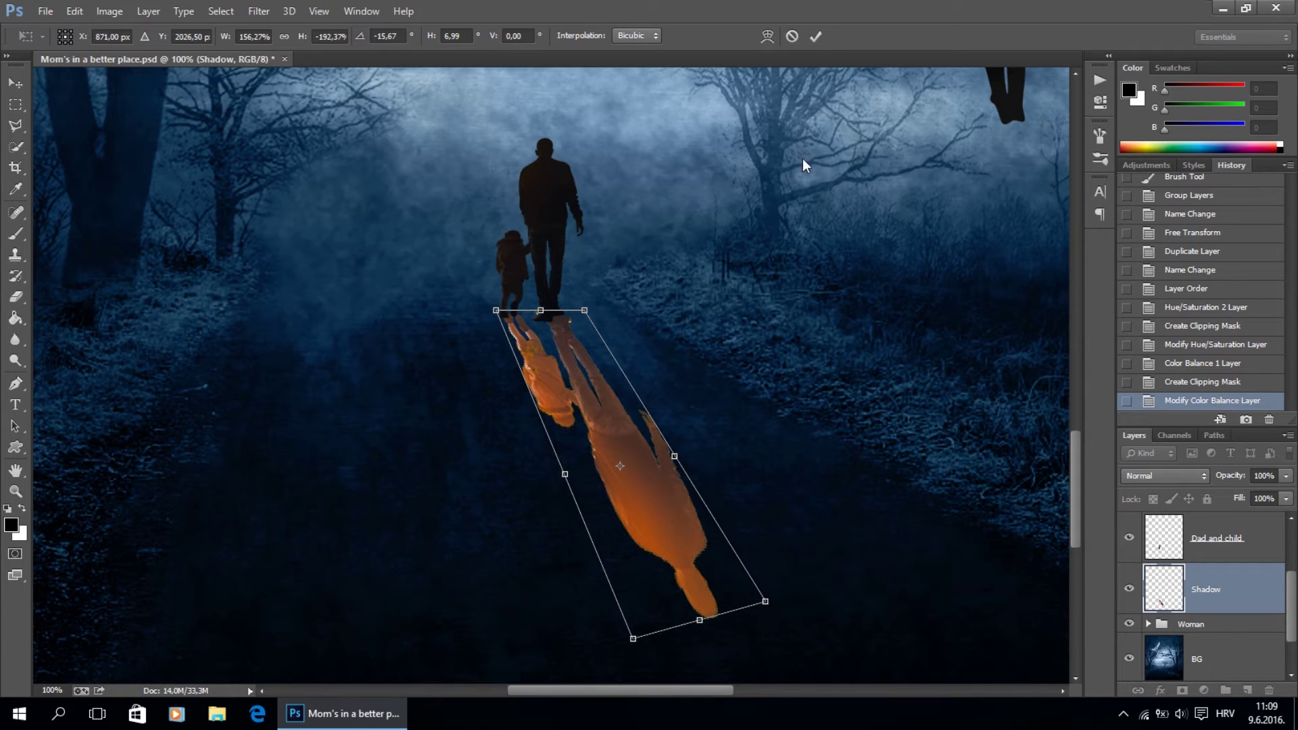
left_click(817, 36)
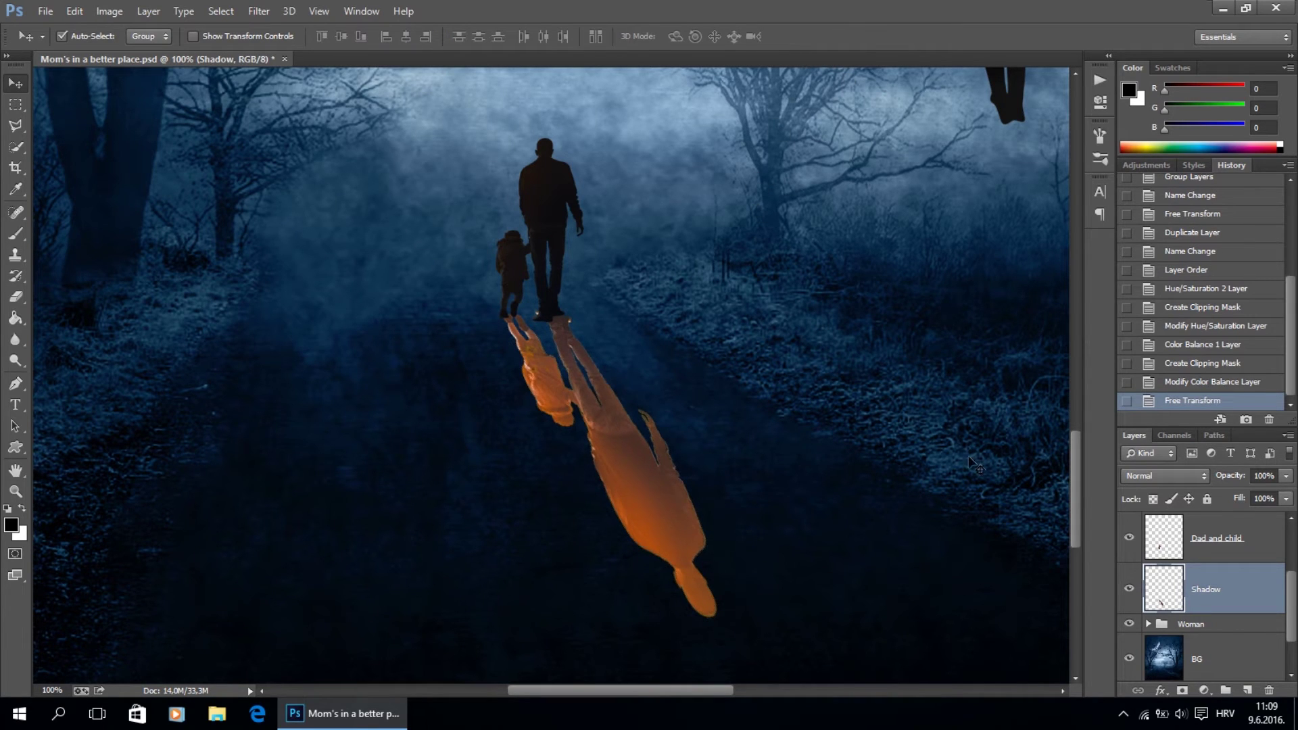
Turn the Shadow layer black by applying Hue/Saturation with Lightness -100.
left_click(108, 11)
mouse_move(156, 53)
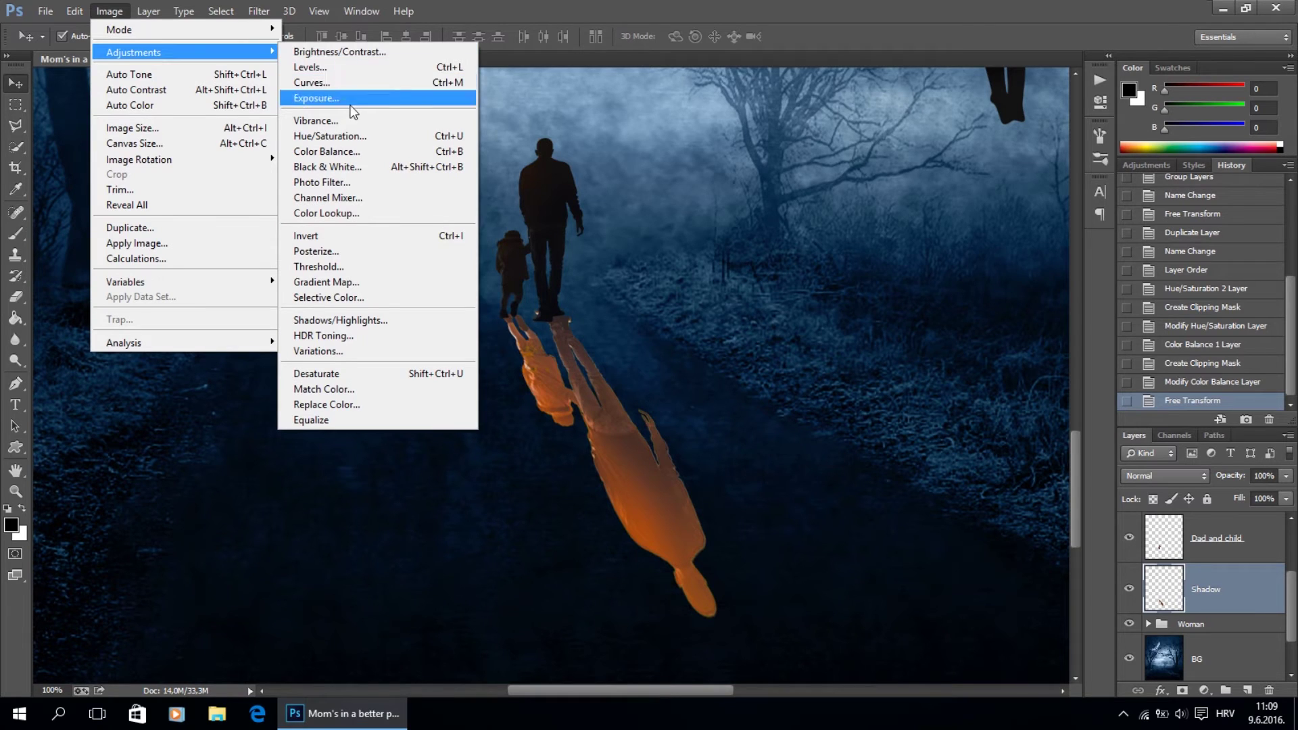
left_click(330, 136)
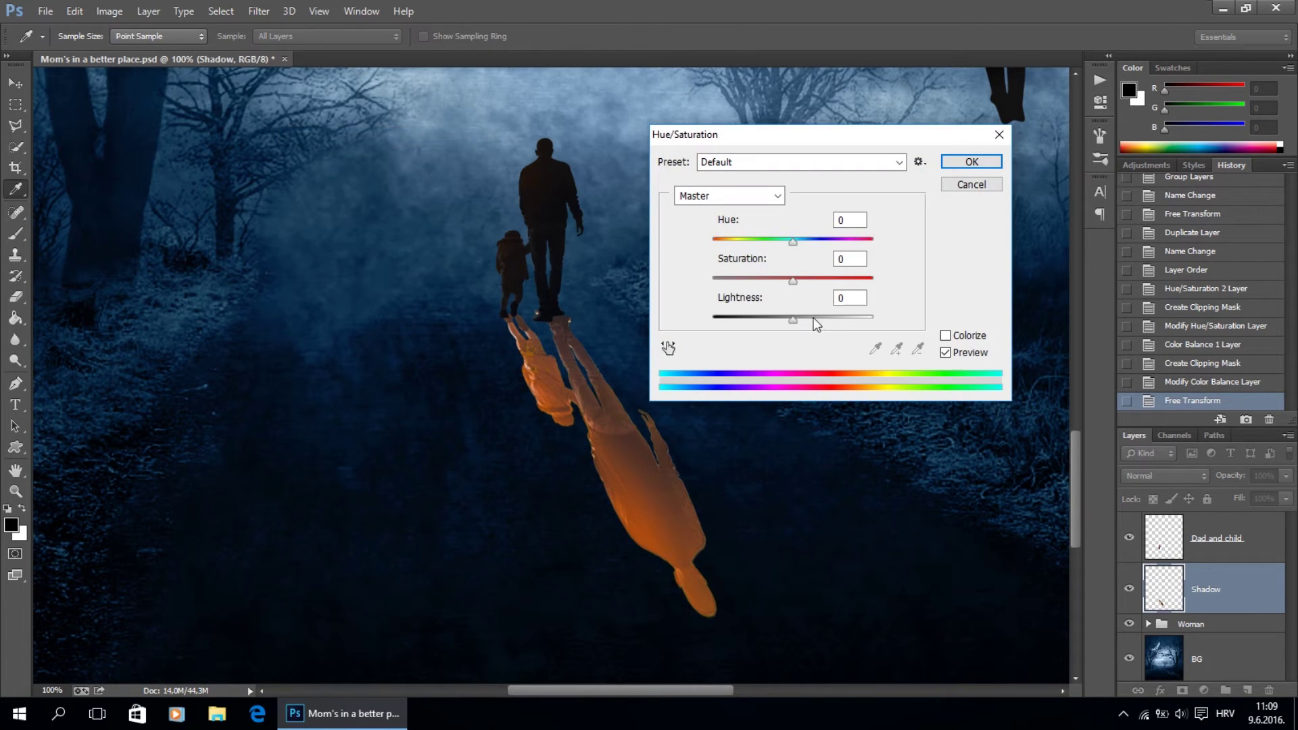
left_click_drag(793, 319, 697, 331)
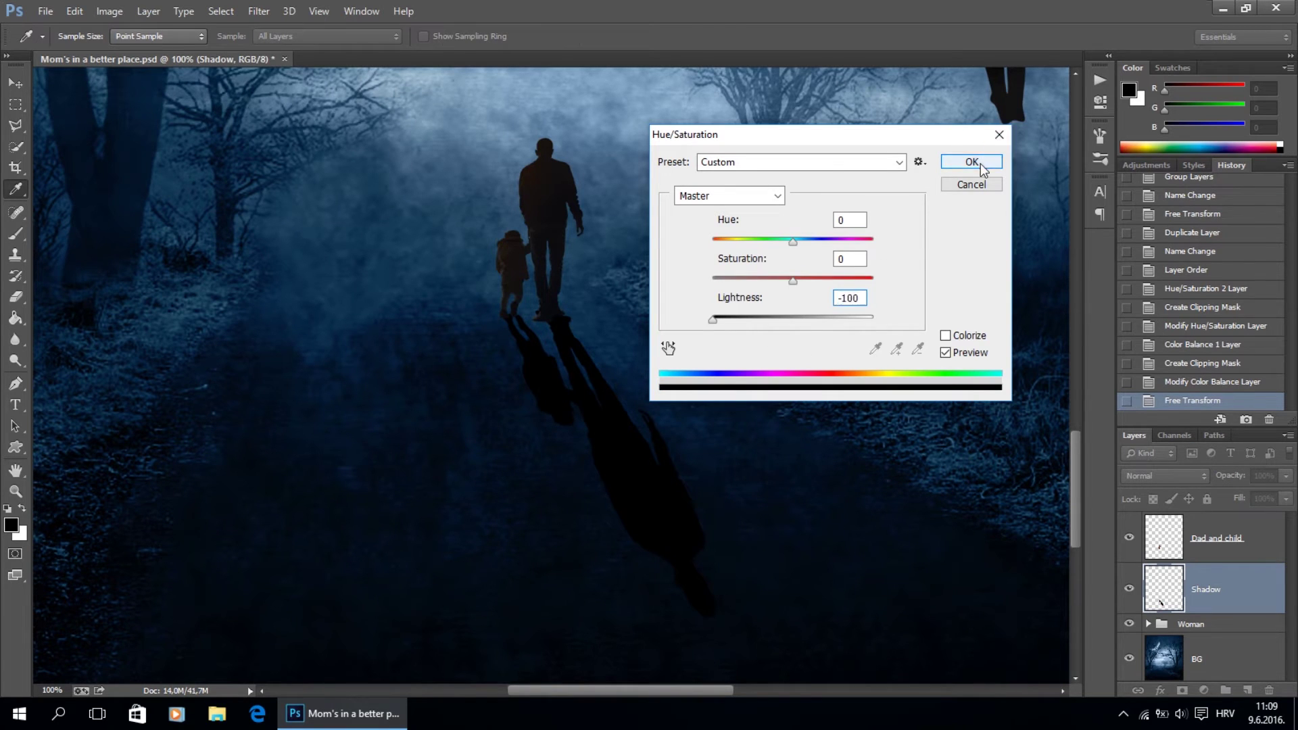
left_click(974, 163)
Nudge the Shadow layer so that it meets the shoes of the father and child.
key("ctrl+plus")
key("ctrl+plus")
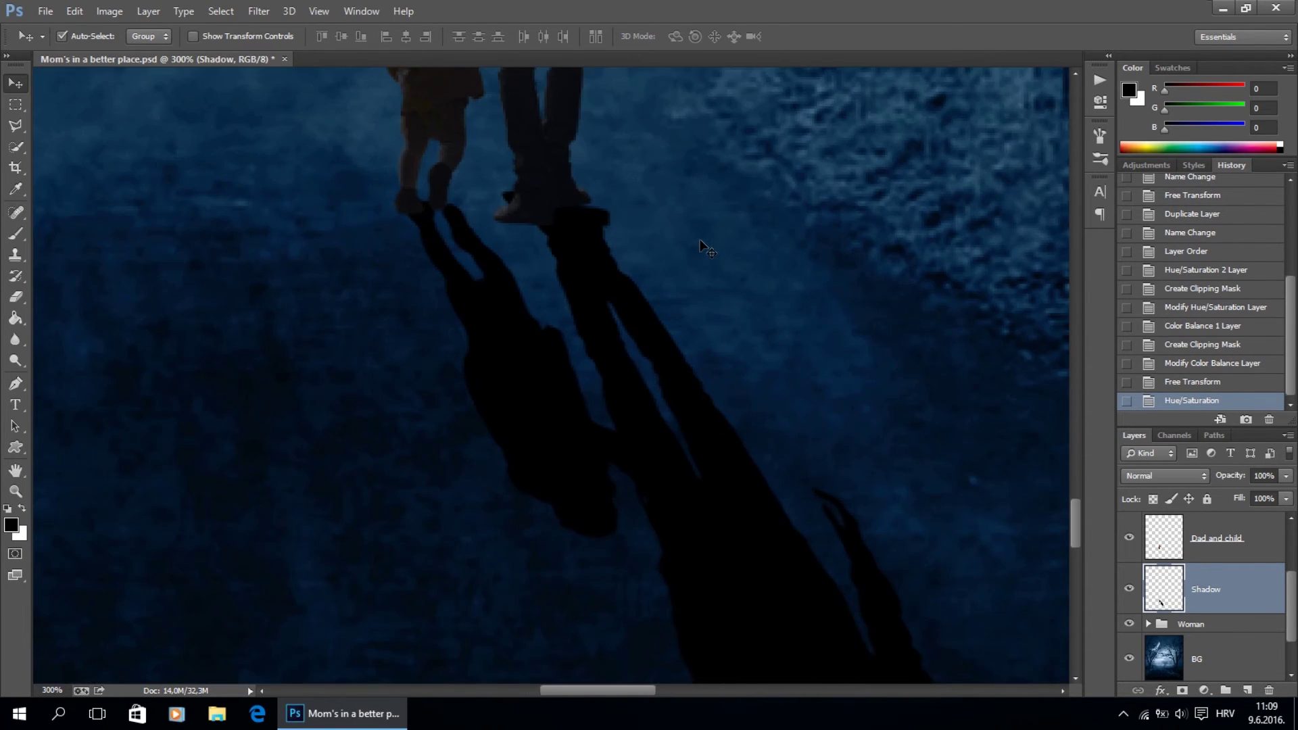
scroll(687, 322, "up", 2)
left_click_drag(504, 379, 496, 390)
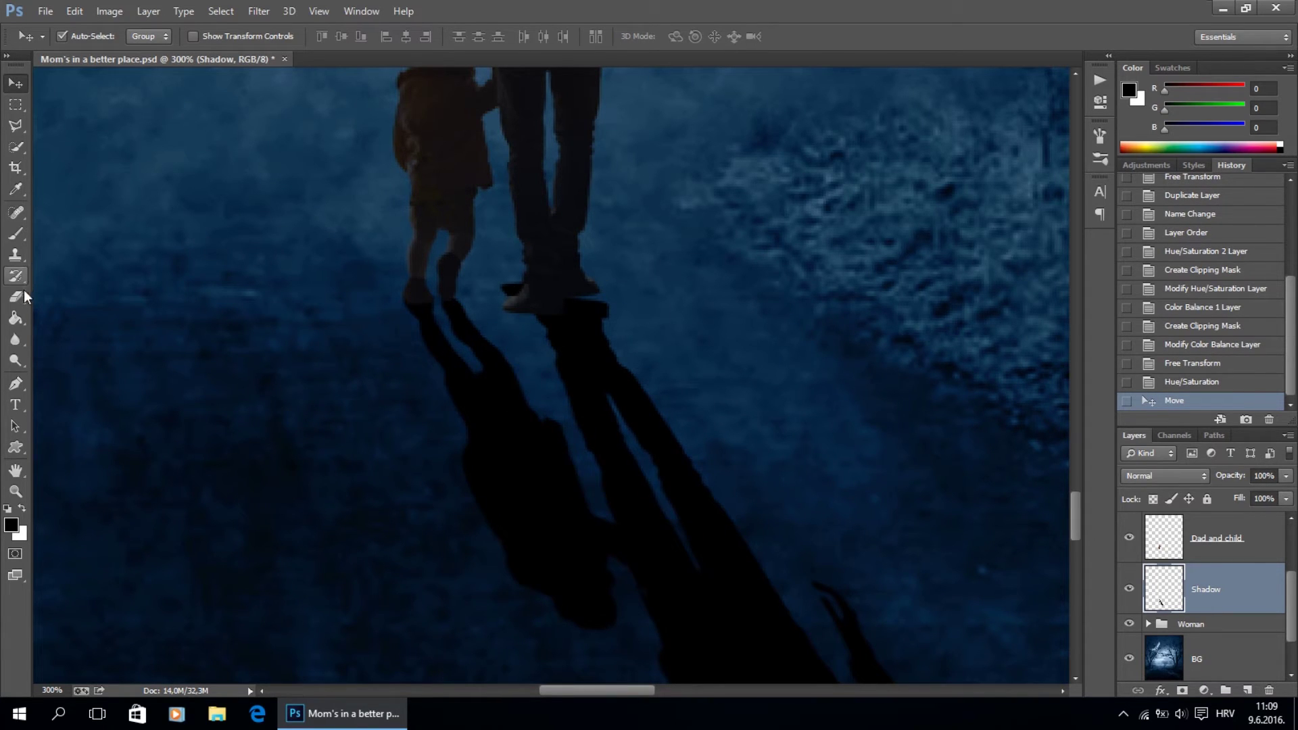
Erase the excess parts of the shadow sticking out around the father's shoes.
left_click(17, 301)
left_click_drag(508, 251, 501, 276)
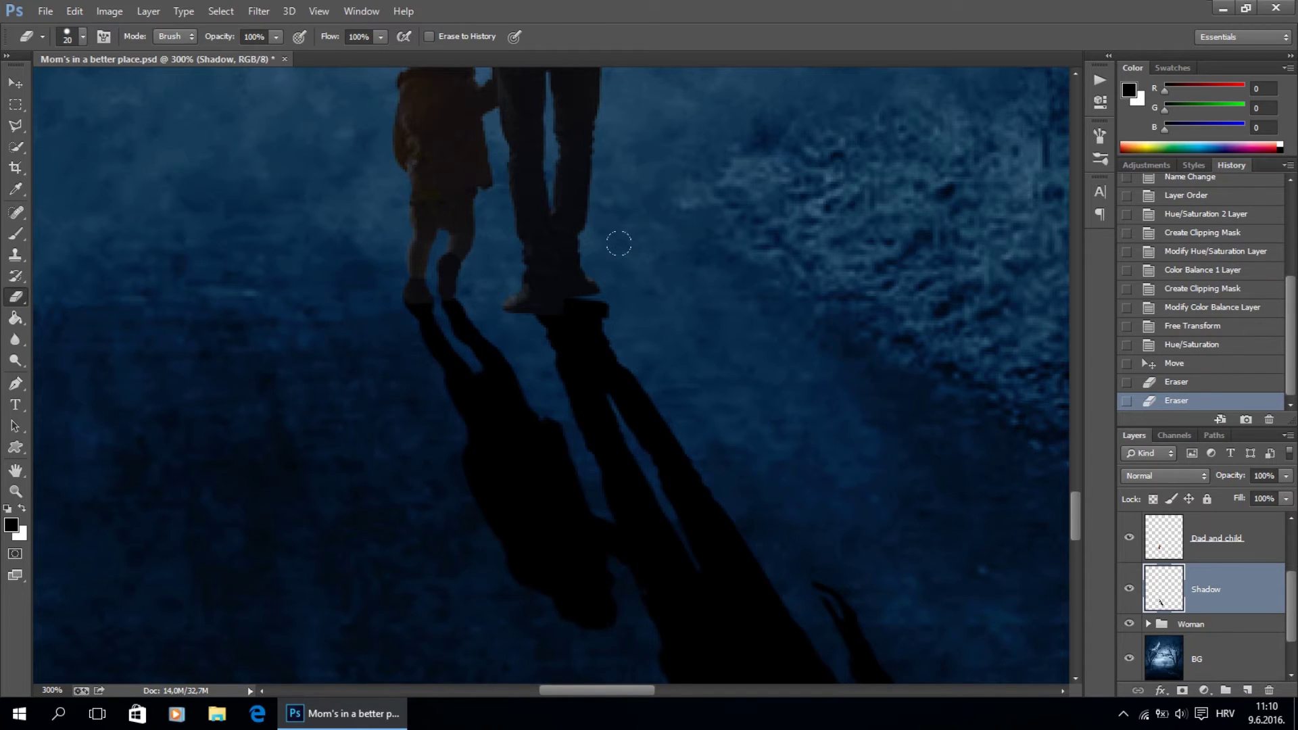
left_click(617, 295)
left_click(614, 300)
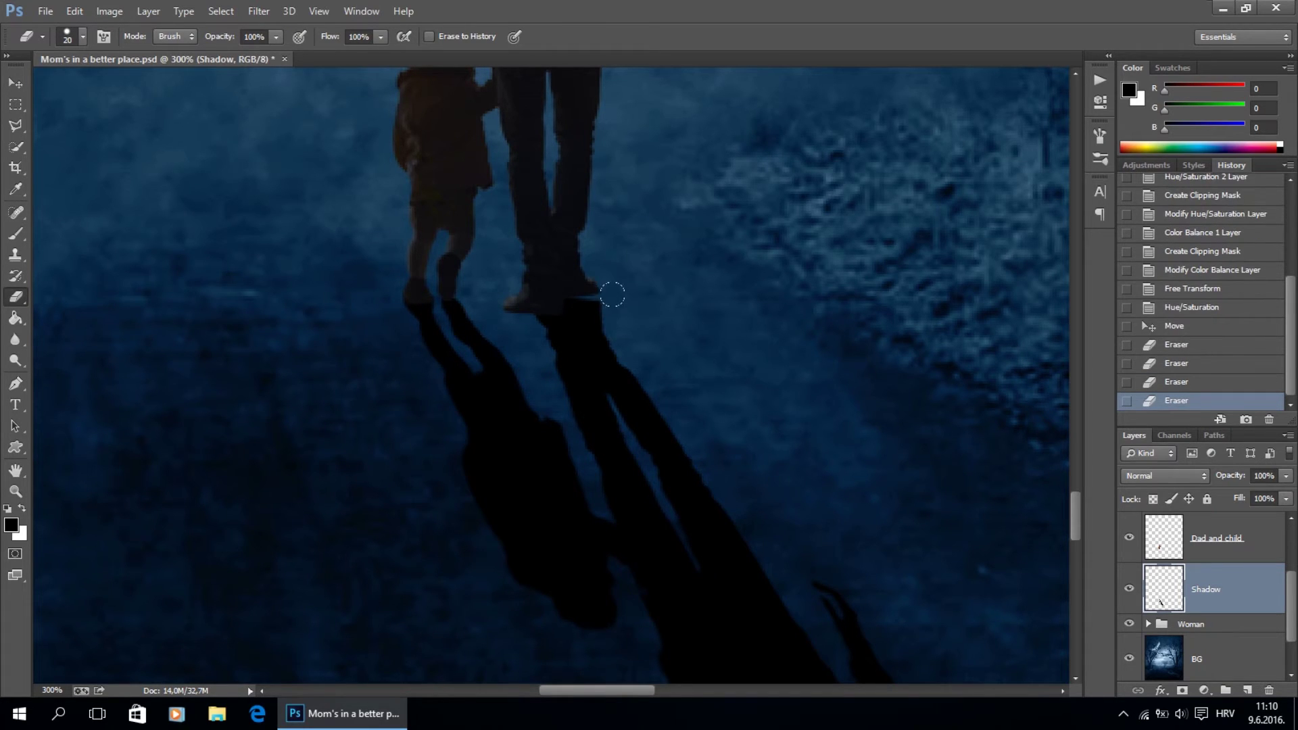
left_click(603, 268)
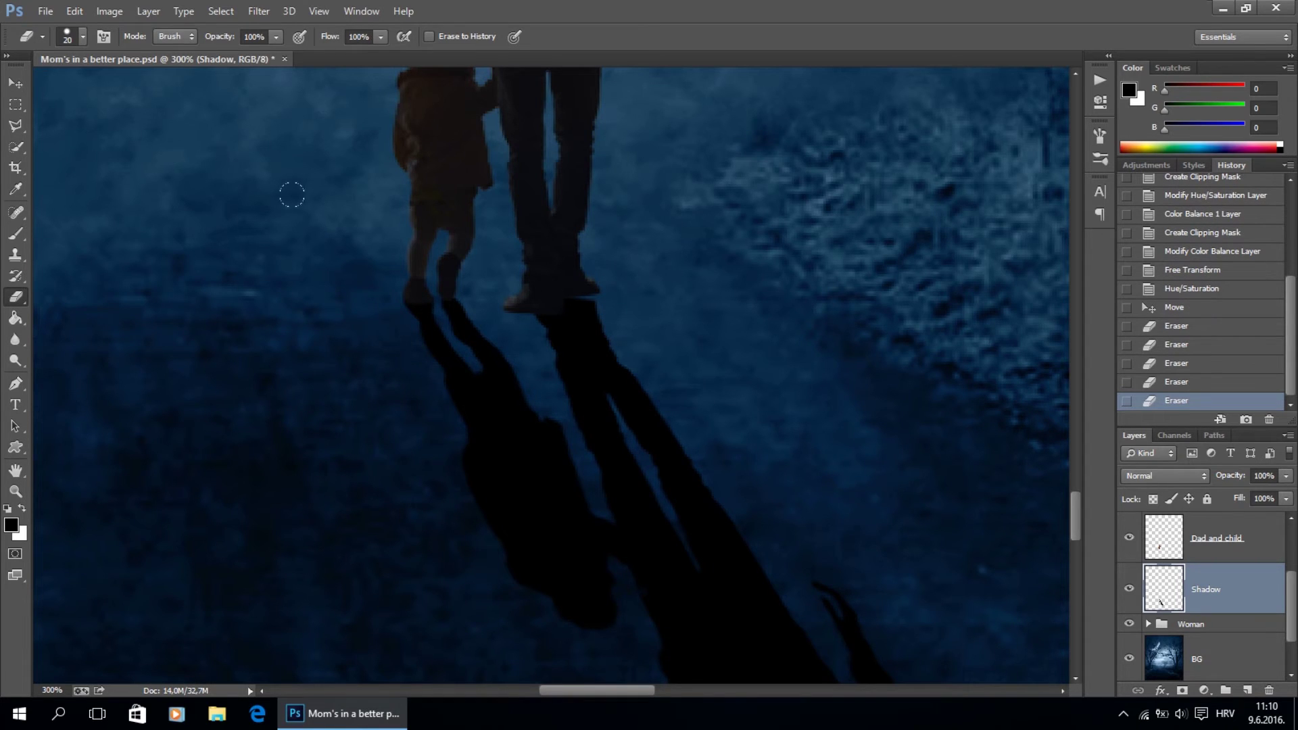
Set the Brush to 13 px, 100% hardness and 100% opacity, and paint black shadow between the father's shoes.
left_click(20, 234)
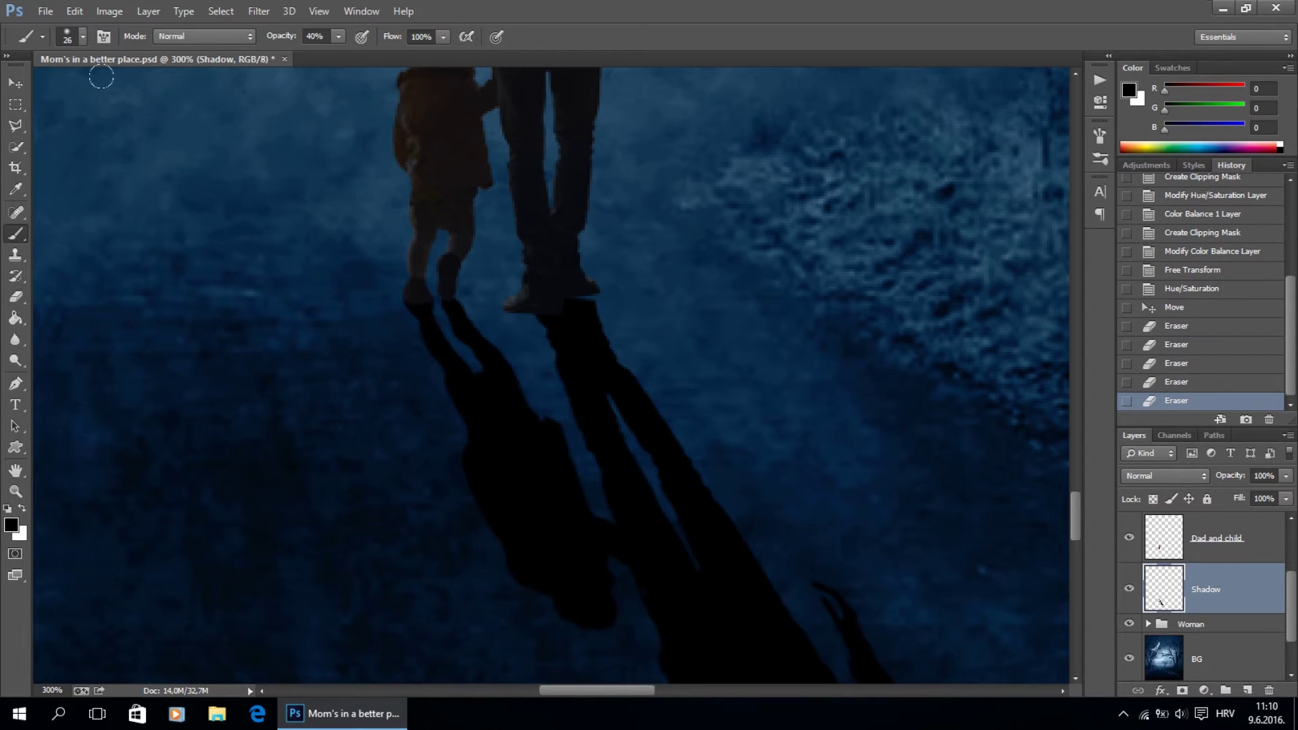
left_click(82, 36)
left_click_drag(95, 86, 95, 88)
left_click_drag(135, 126, 151, 125)
left_click_drag(284, 42, 351, 38)
left_click_drag(576, 271, 565, 295)
Reduce the Brush to 8 px and paint thin black shadow along the soles of the father's shoes.
left_click(83, 37)
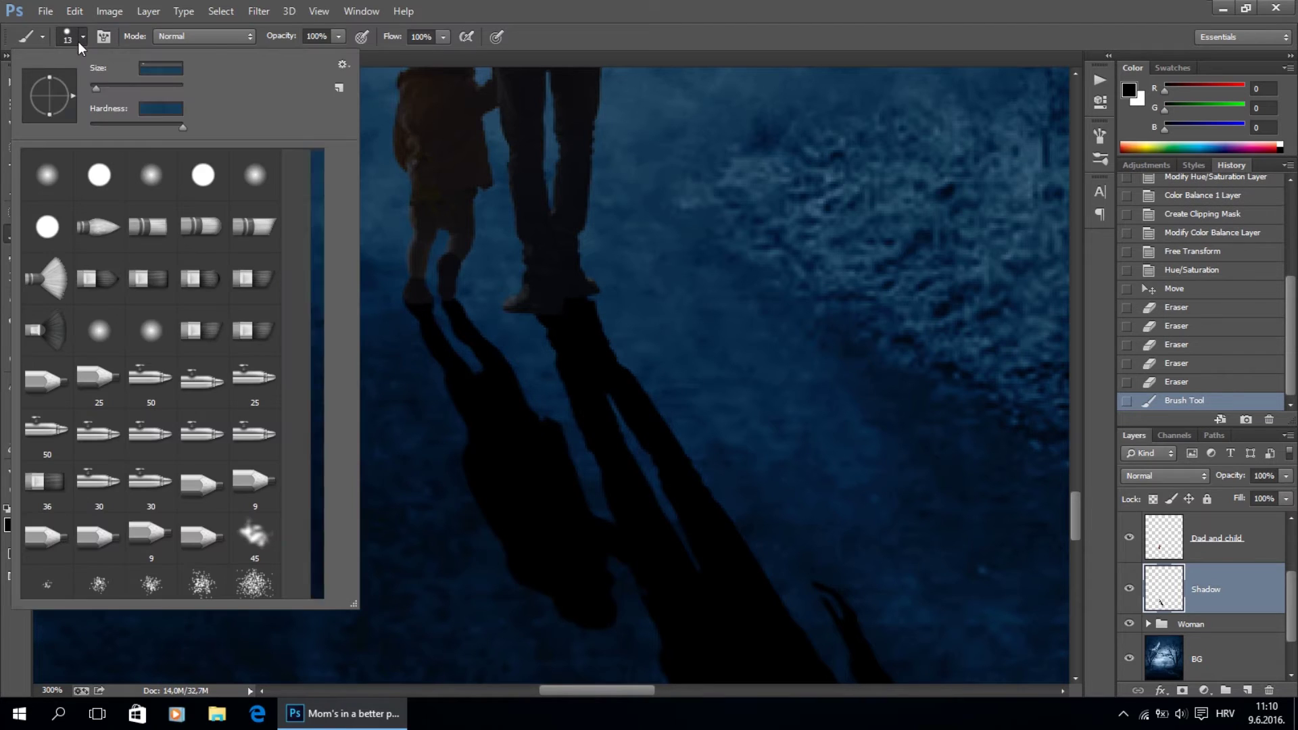
left_click_drag(99, 88, 94, 88)
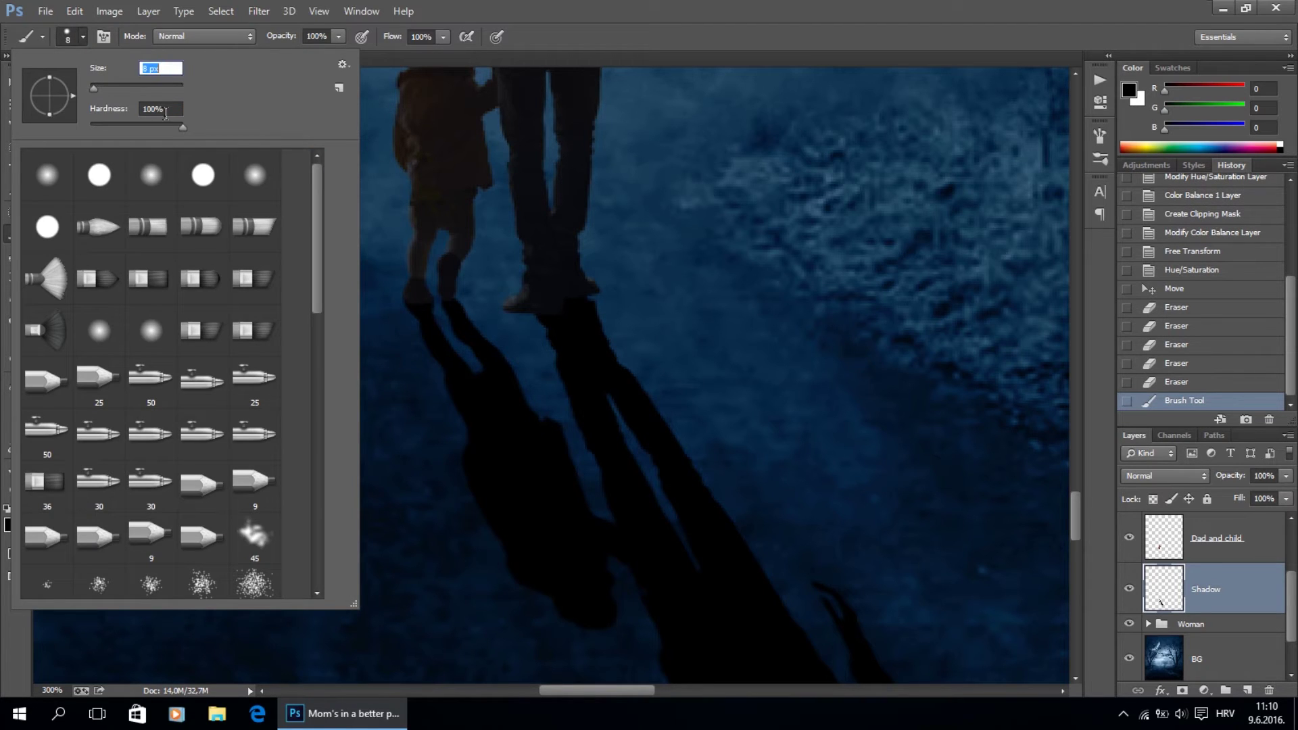
left_click(589, 299)
mouse_move(586, 301)
left_mouse_down()
mouse_move(569, 325)
mouse_move(510, 306)
left_mouse_up()
Soften the Shadow layer with a Gaussian Blur of 1 pixel radius.
key("v")
key("ctrl+1")
left_click(259, 12)
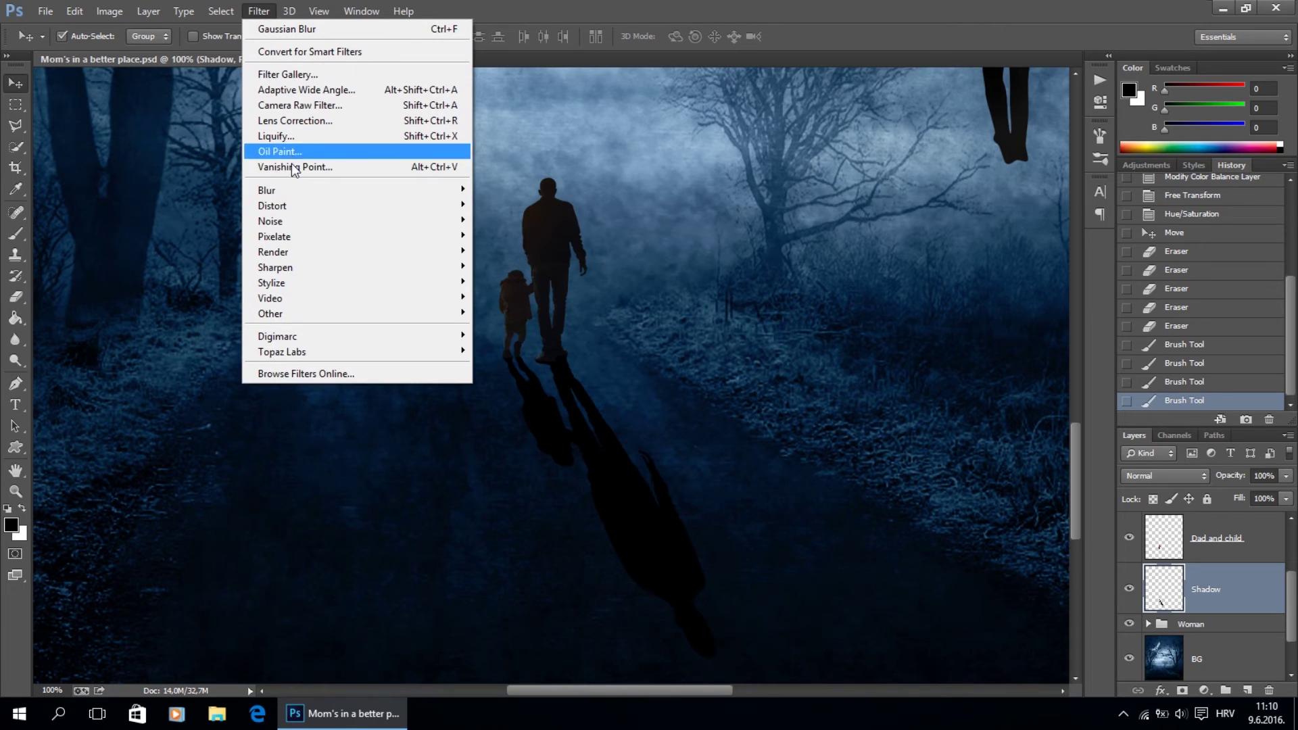
mouse_move(449, 191)
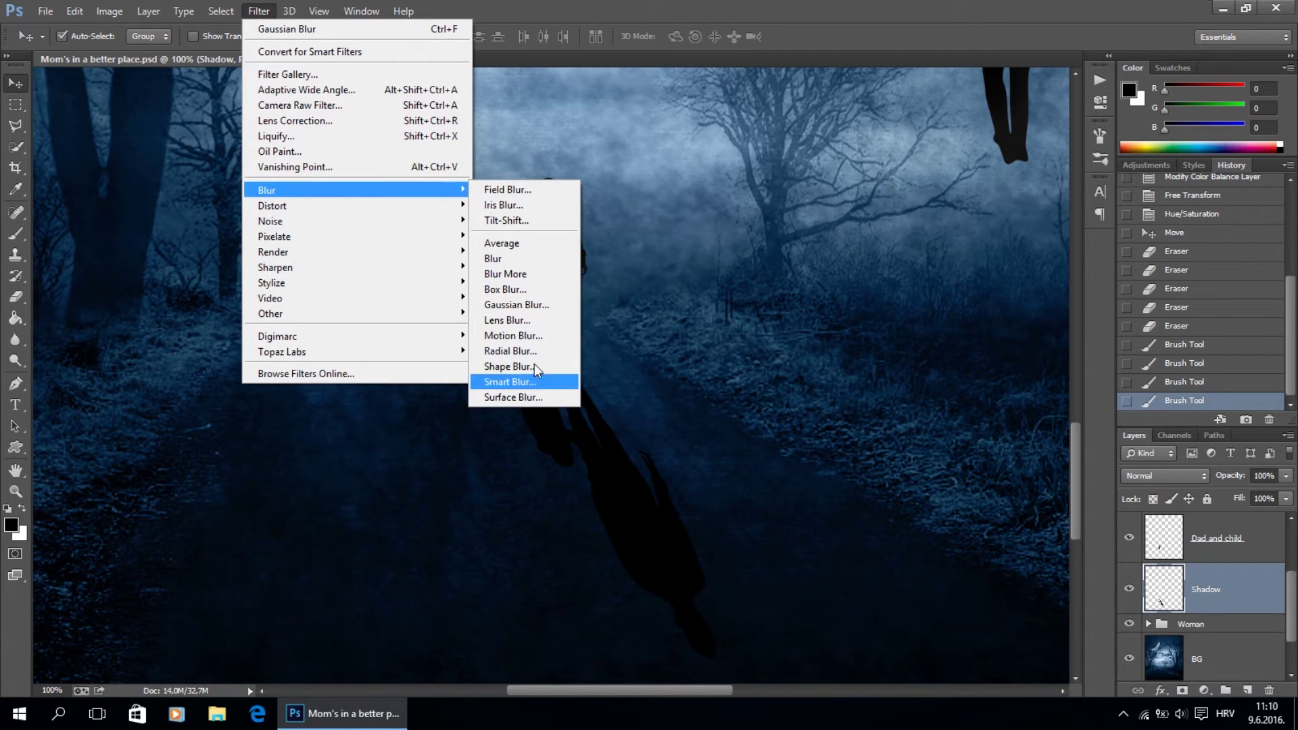
left_click(542, 306)
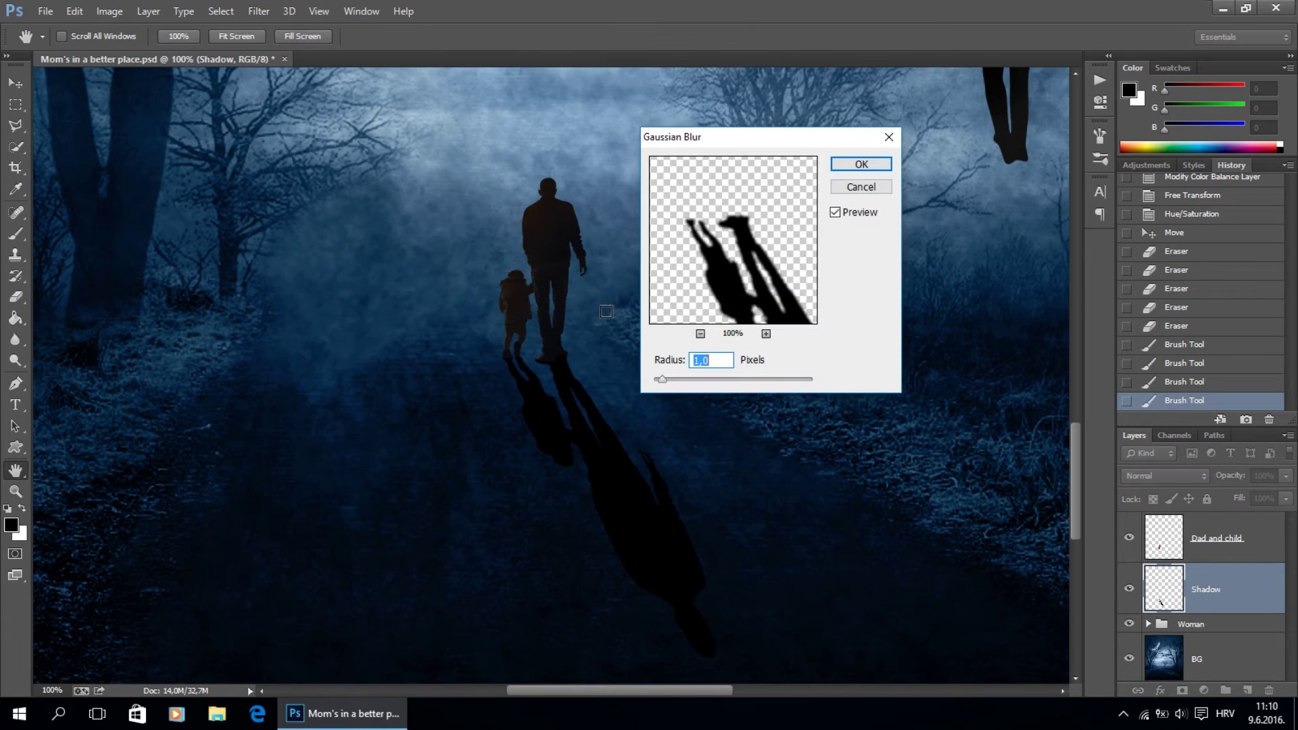
type("1")
left_click(862, 165)
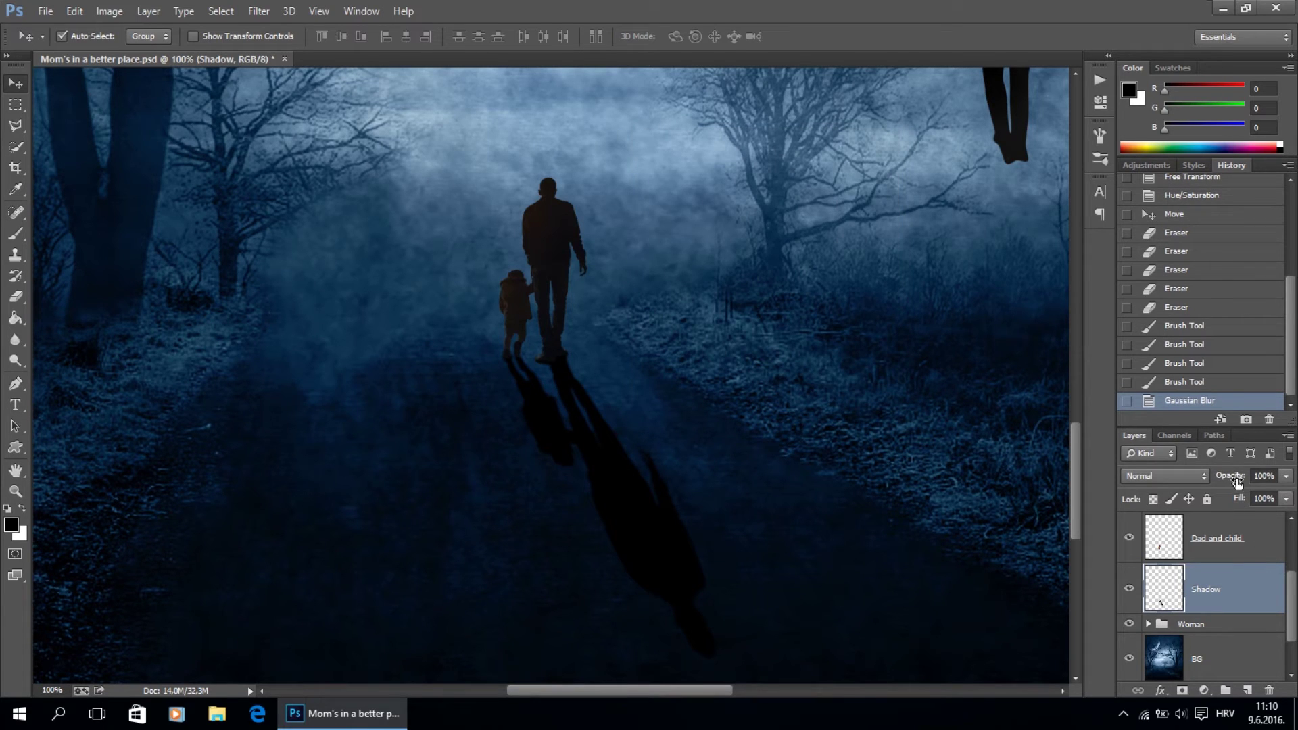
Set the Shadow layer's opacity to 90%.
left_click(1257, 475)
type("0")
key("Return")
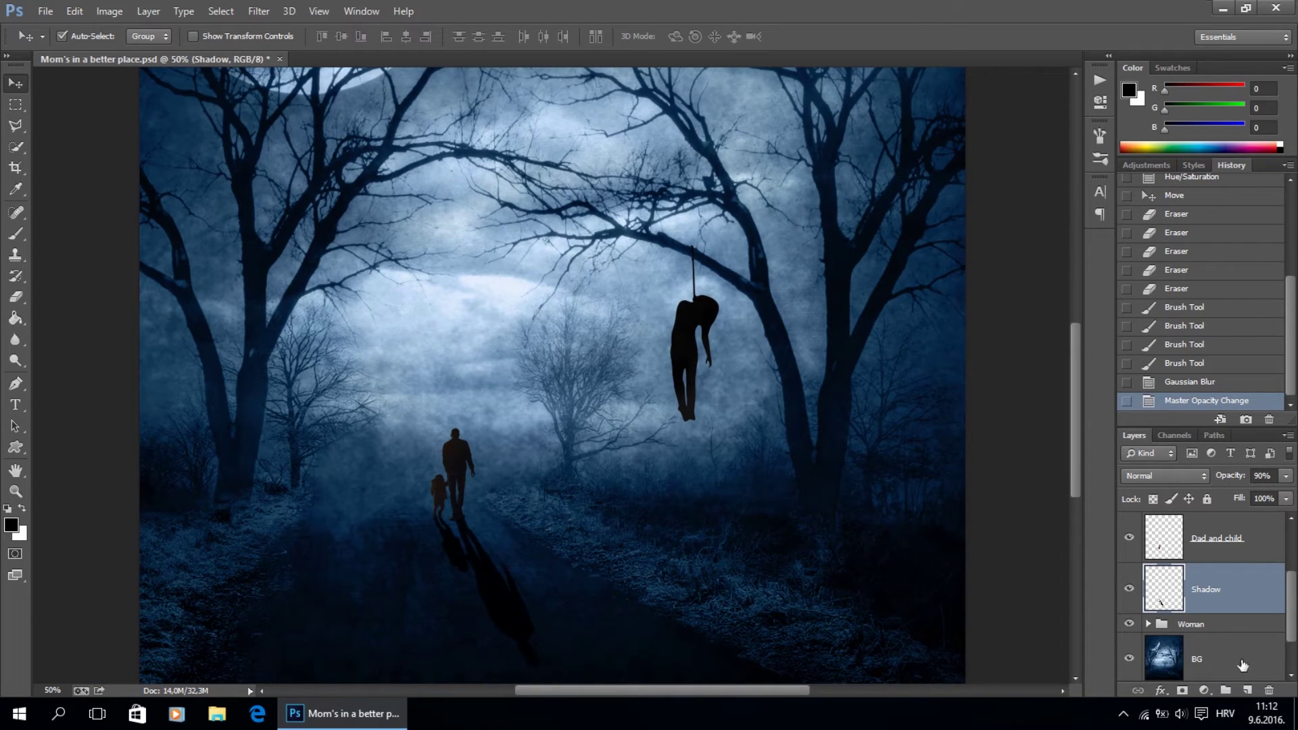
Add a Brightness/Contrast adjustment layer above BG and clip it to the BG layer.
left_click(1243, 666)
left_click(1205, 690)
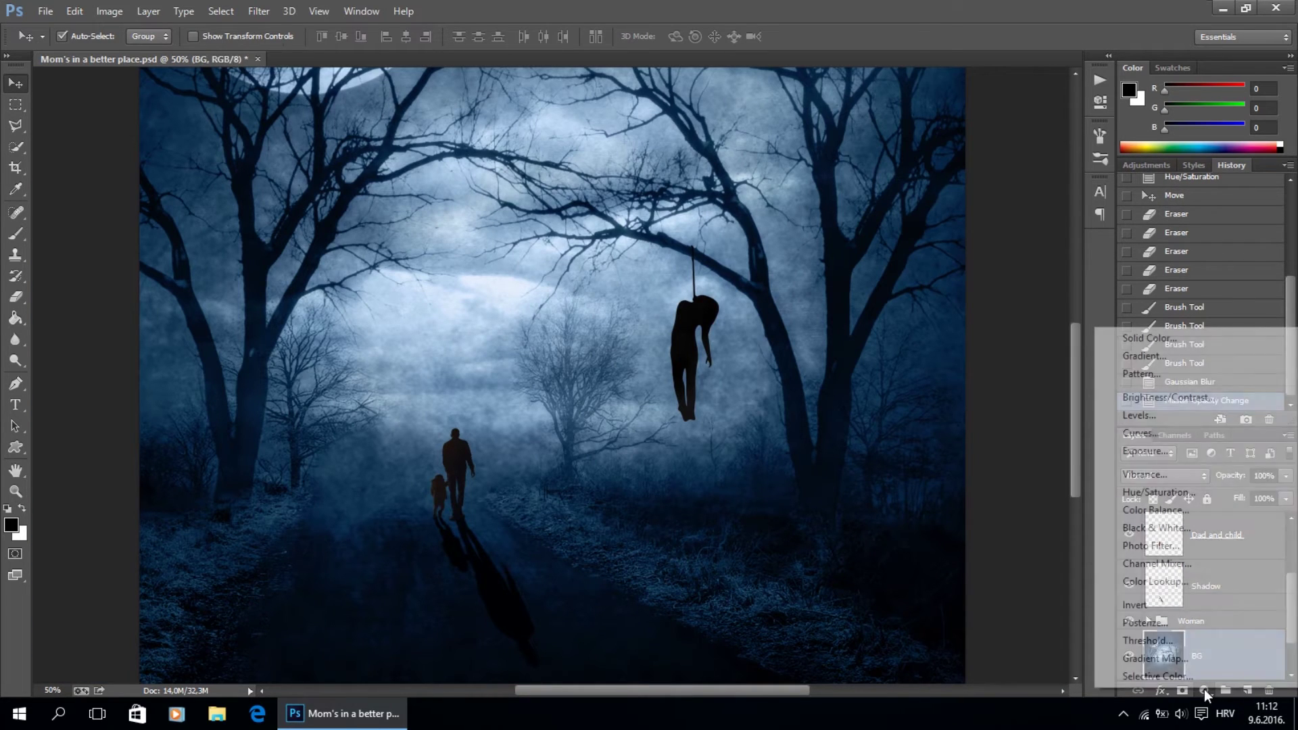
left_click(1184, 399)
scroll(1225, 608, "down", 2)
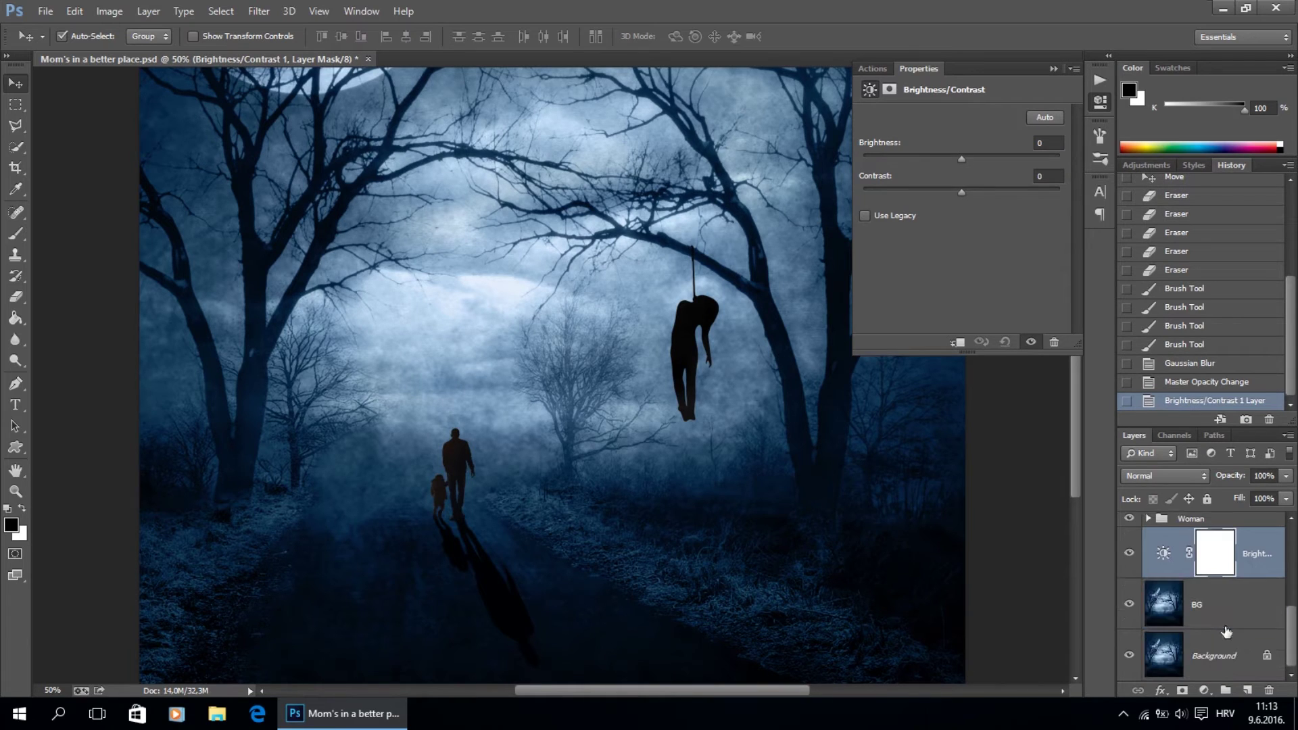
left_click(1250, 582, "alt")
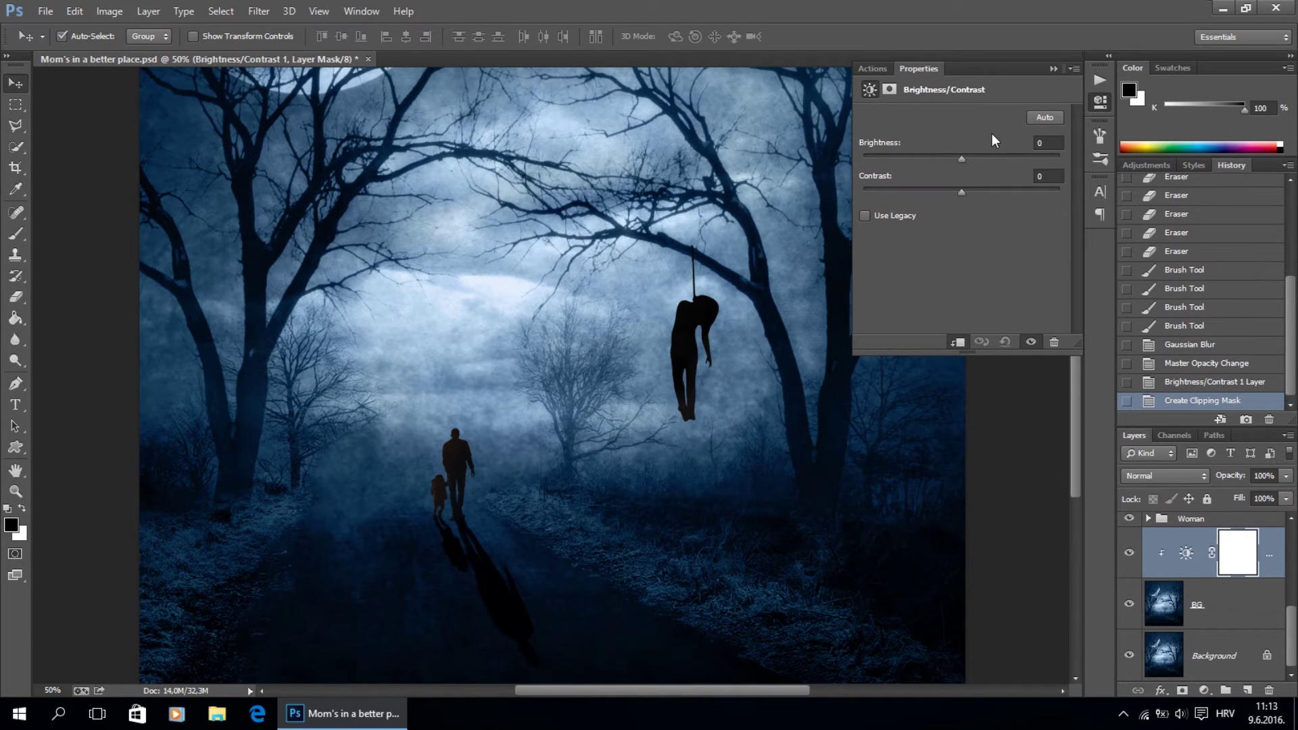
Set the brightness of the BG adjustment to -15 and raise its contrast.
left_click_drag(968, 157, 949, 161)
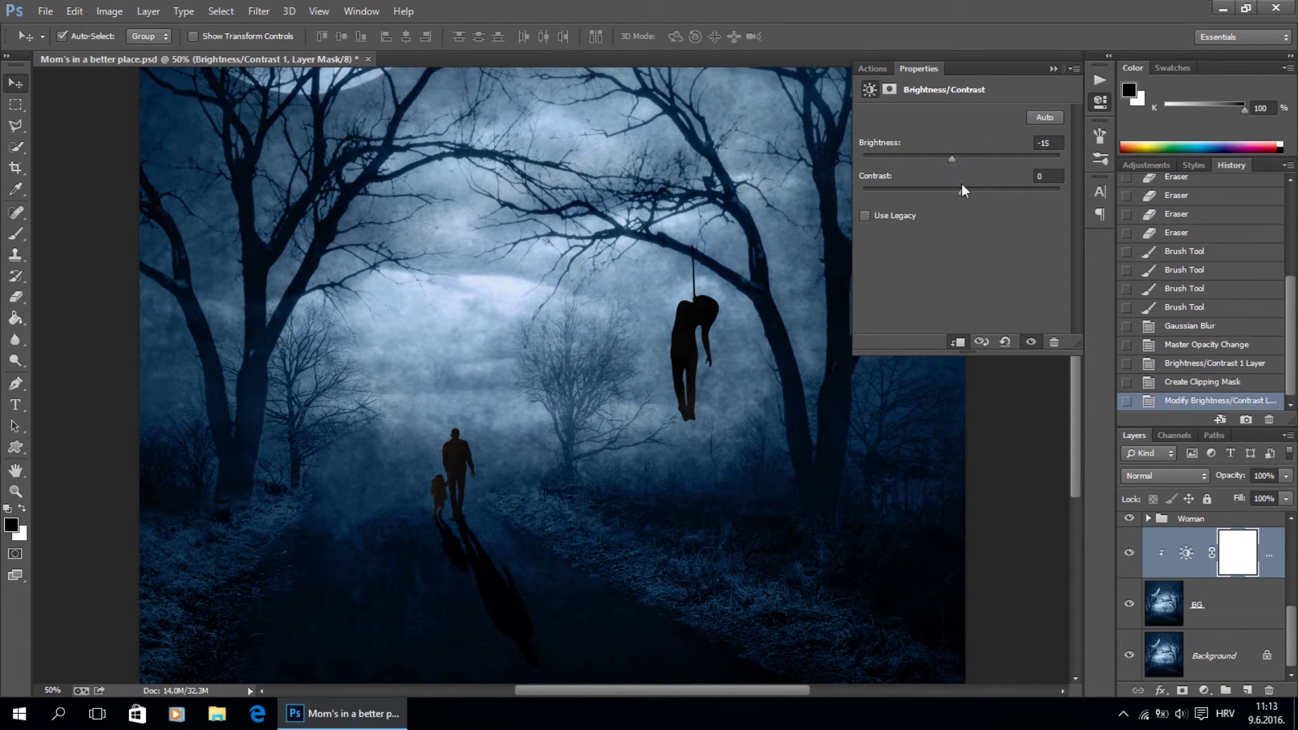
left_click(1040, 177)
left_click(1055, 68)
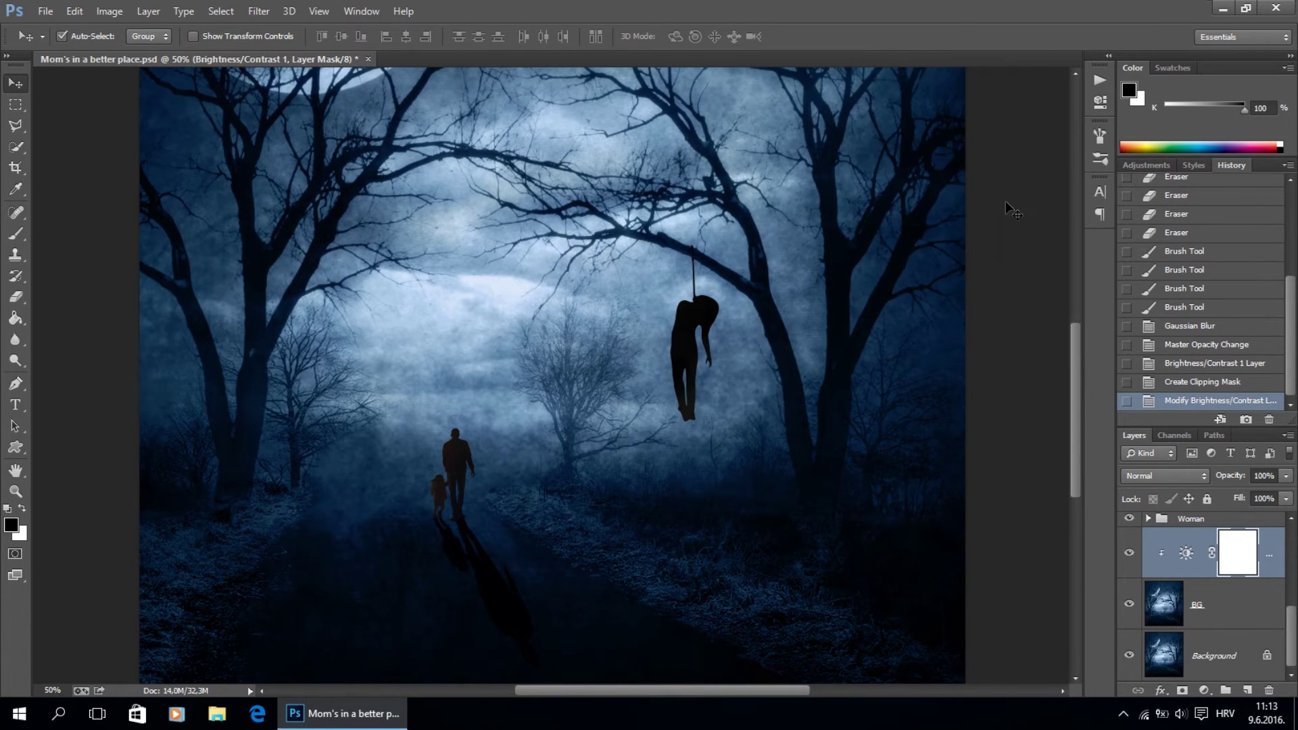
Group the father-and-child layer, its adjustments and the Shadow layer, and name the group "Dad and child".
key("ctrl+minus")
key("ctrl+minus")
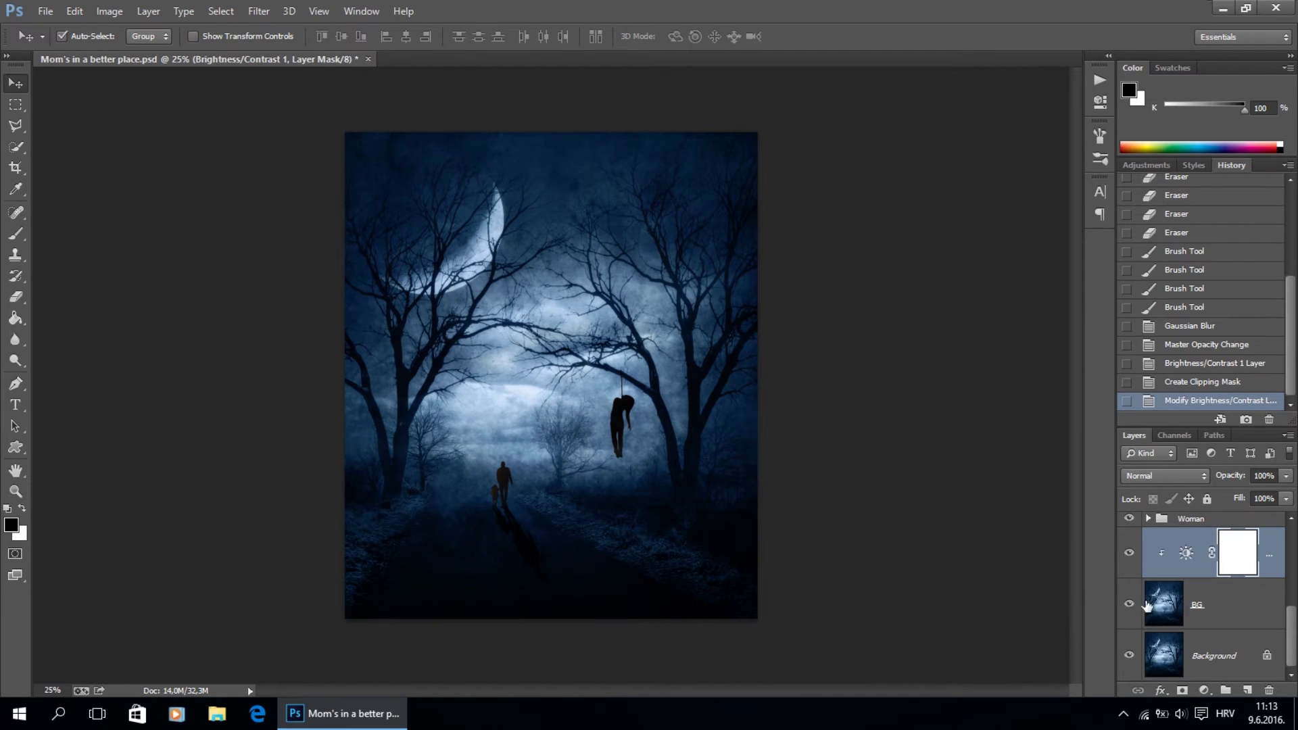
scroll(1234, 576, "up", 5)
scroll(1233, 575, "down", 2)
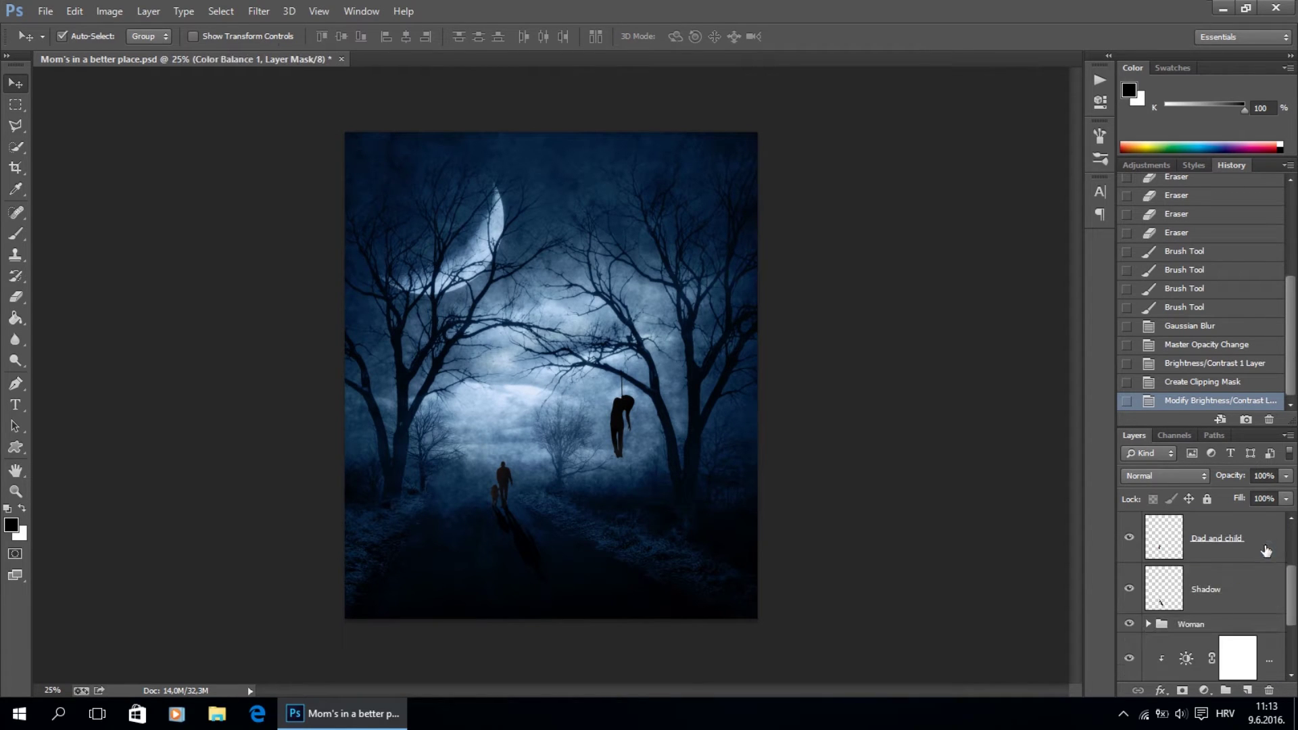
left_click(1240, 594, "shift")
key("ctrl+g")
double_click(1187, 522)
type("Dad a")
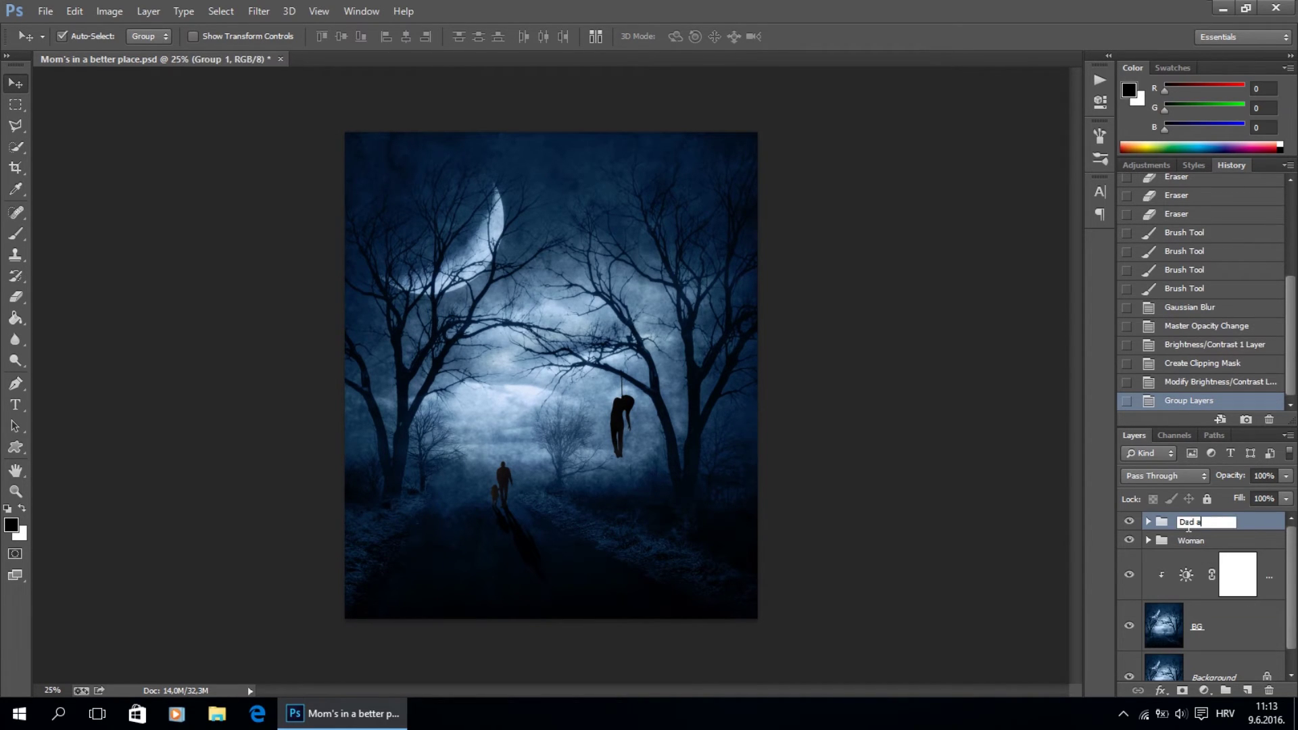
type("nd child")
key("Return")
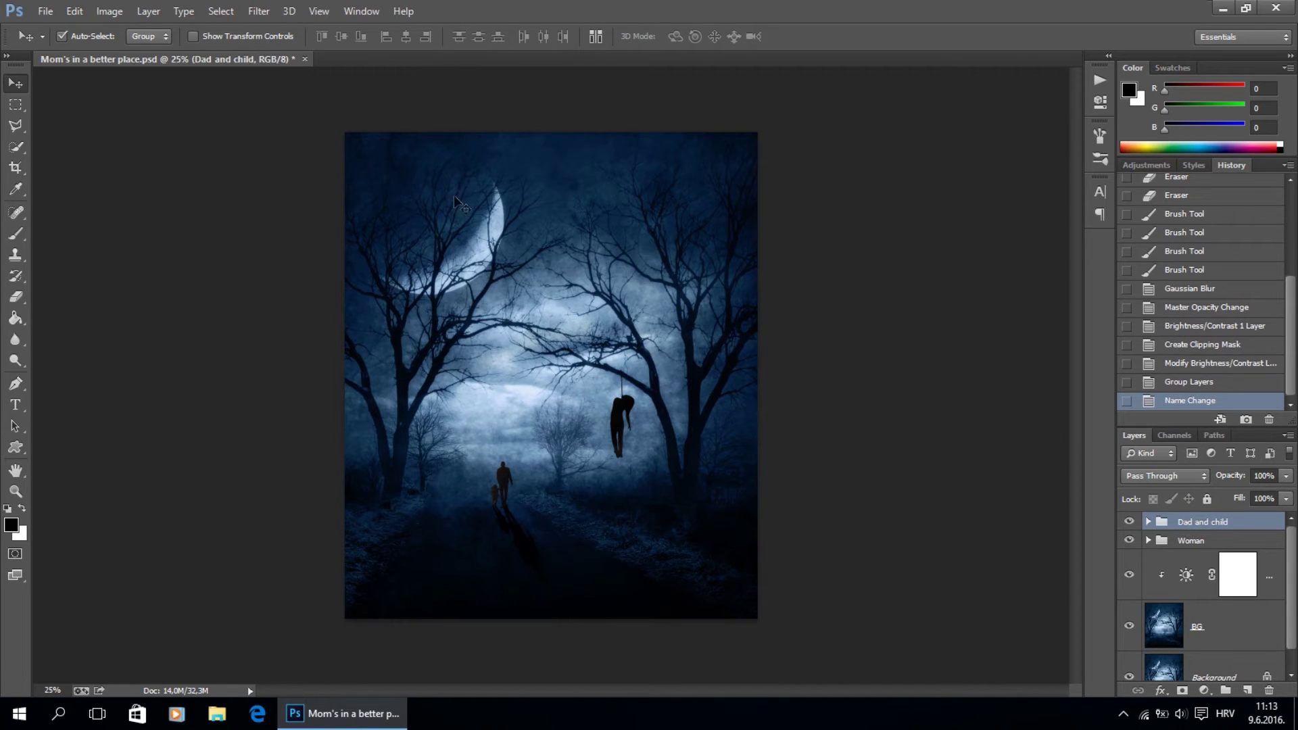
Open the image "raining men by darkrose42" and paste a copy of all of it above the groups in the Mom's in a better place document.
left_click(45, 11)
left_click(60, 41)
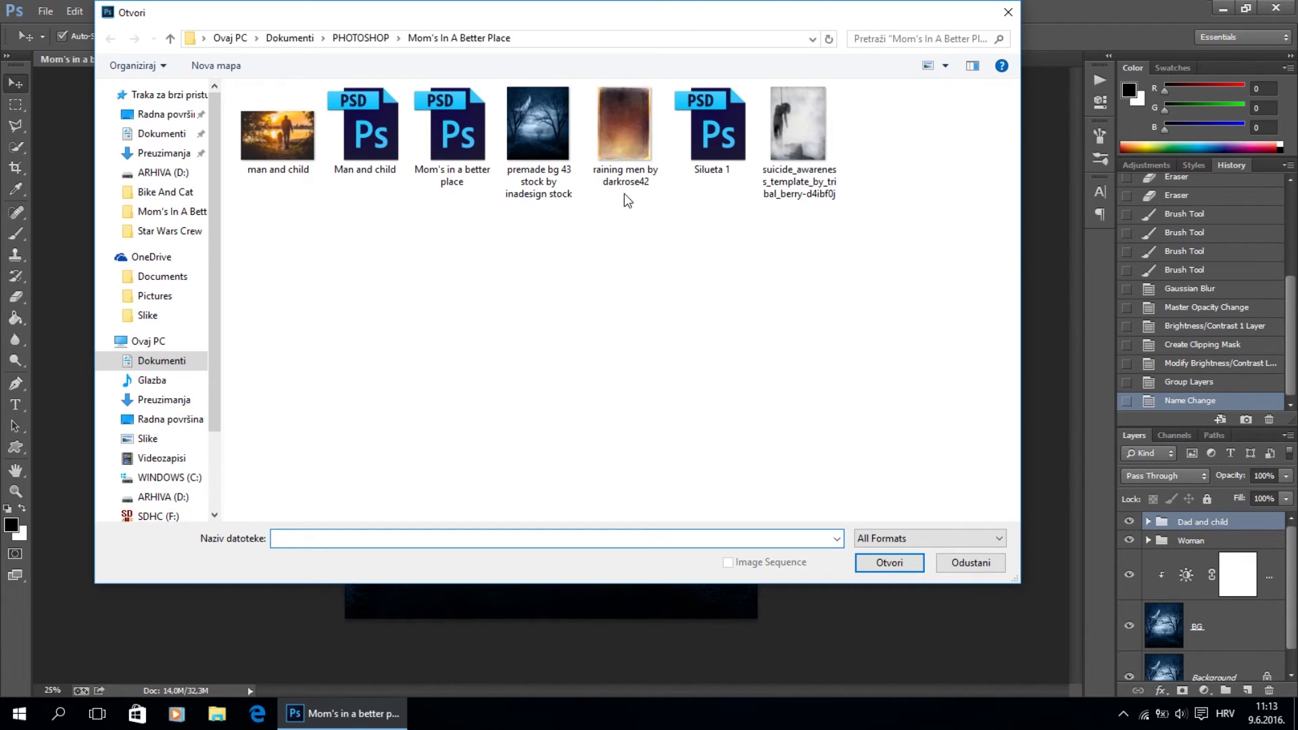
left_click(631, 122)
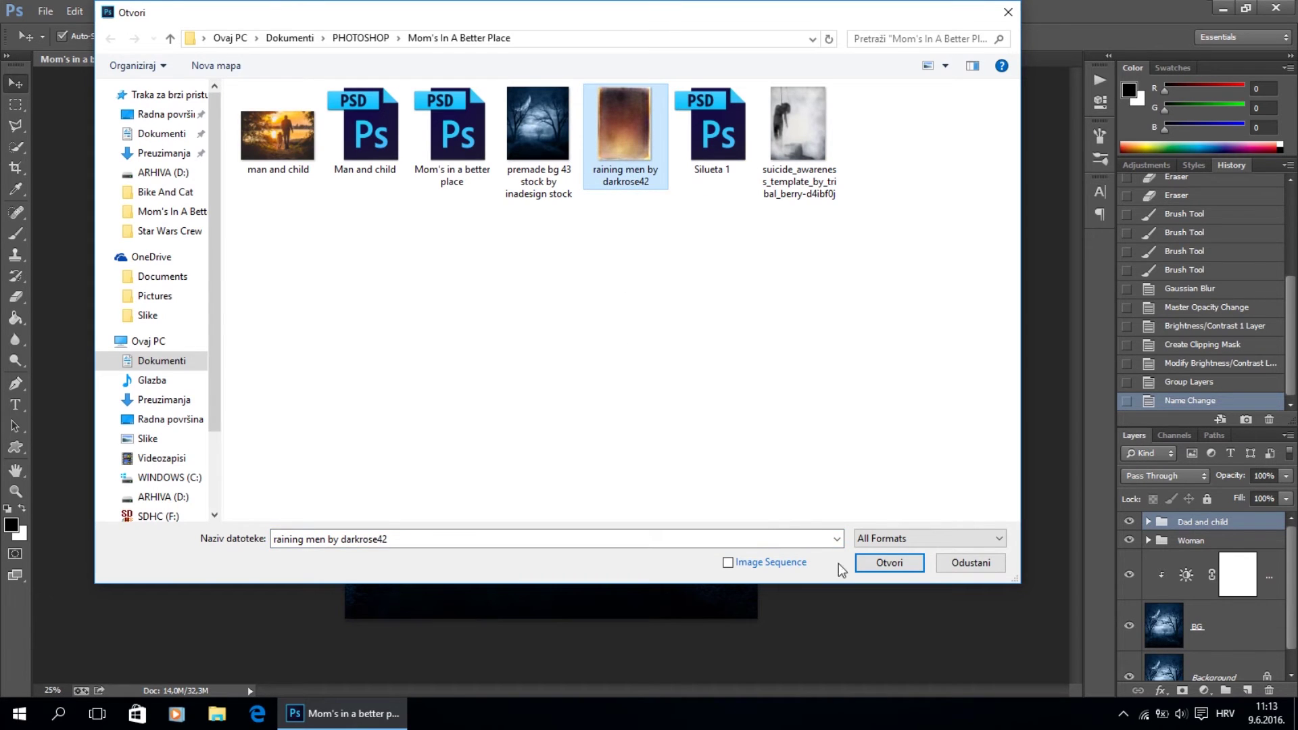
left_click(910, 563)
key("ctrl+a")
key("ctrl+c")
left_click(106, 59)
key("ctrl+v")
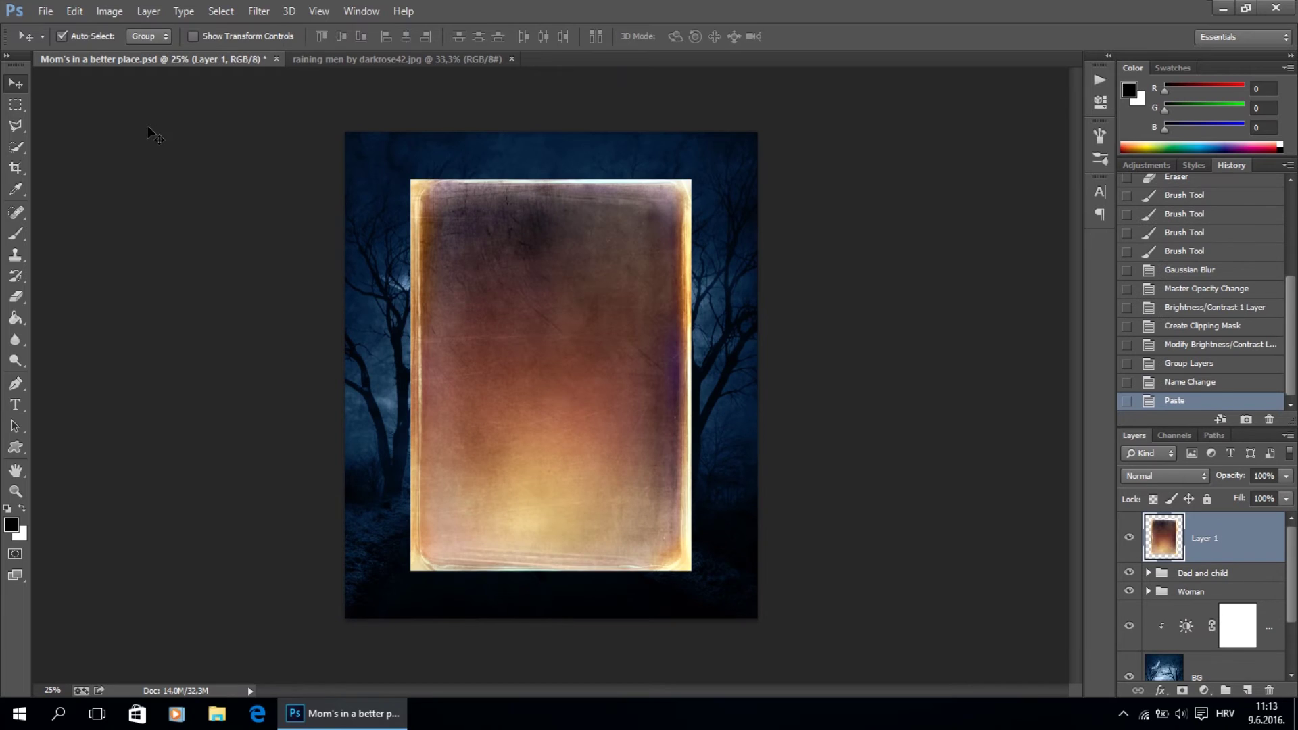
Flip the pasted texture vertically and stretch it to cover the whole canvas.
key("ctrl+t")
right_click(496, 225)
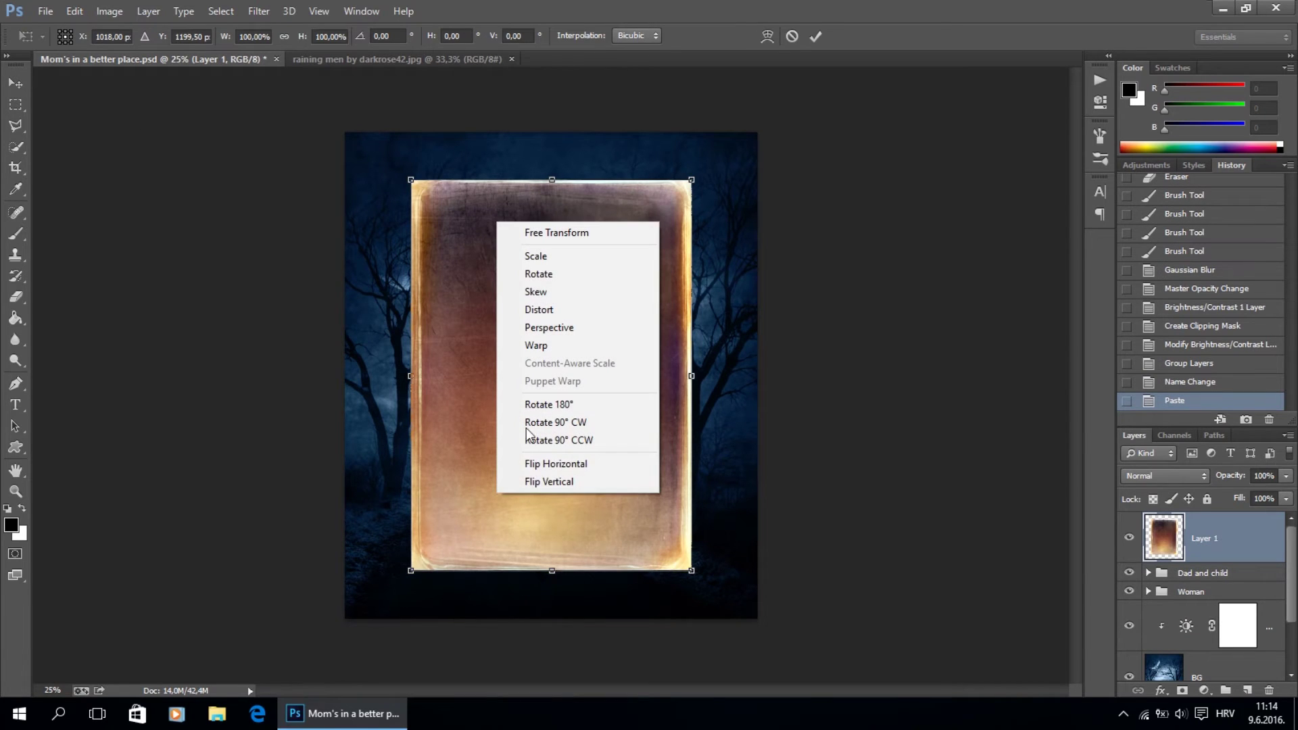
left_click(533, 482)
left_click_drag(692, 572, 769, 679)
left_click_drag(666, 434, 594, 374)
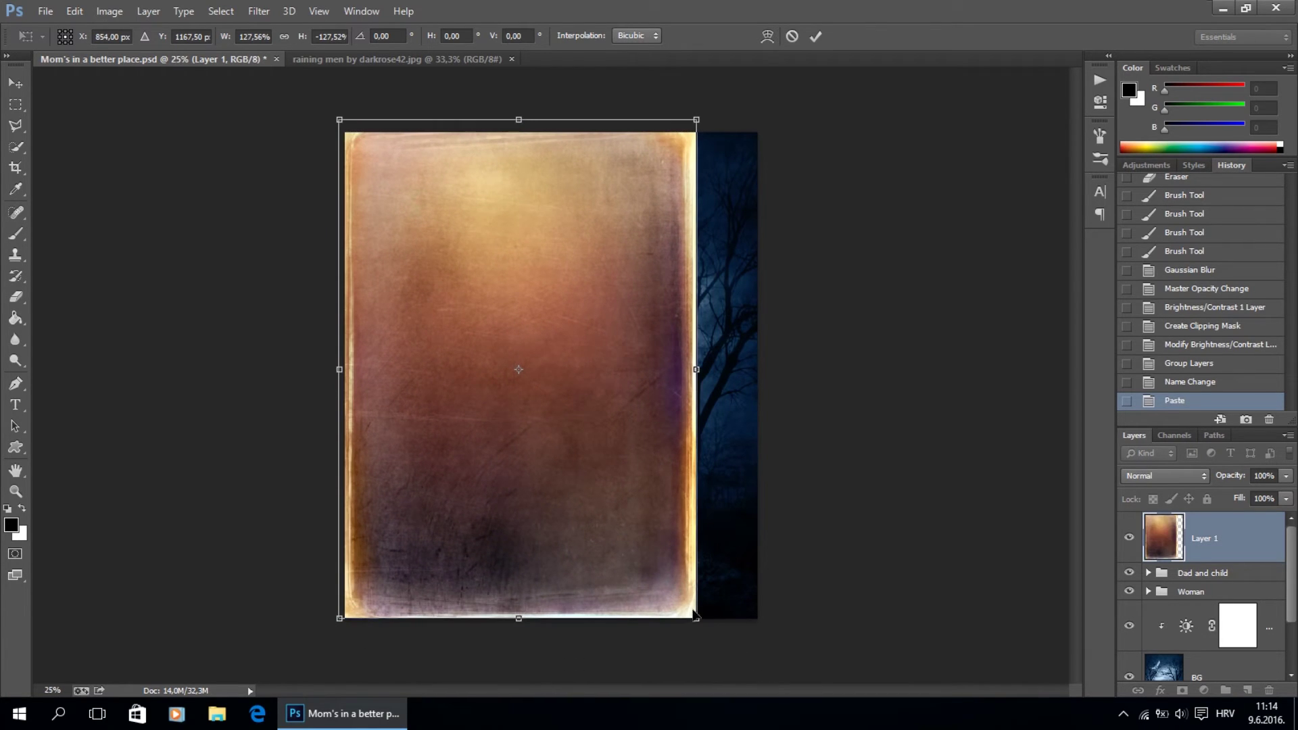
left_click_drag(701, 623, 767, 641)
left_click_drag(533, 640, 533, 632)
left_click(816, 36)
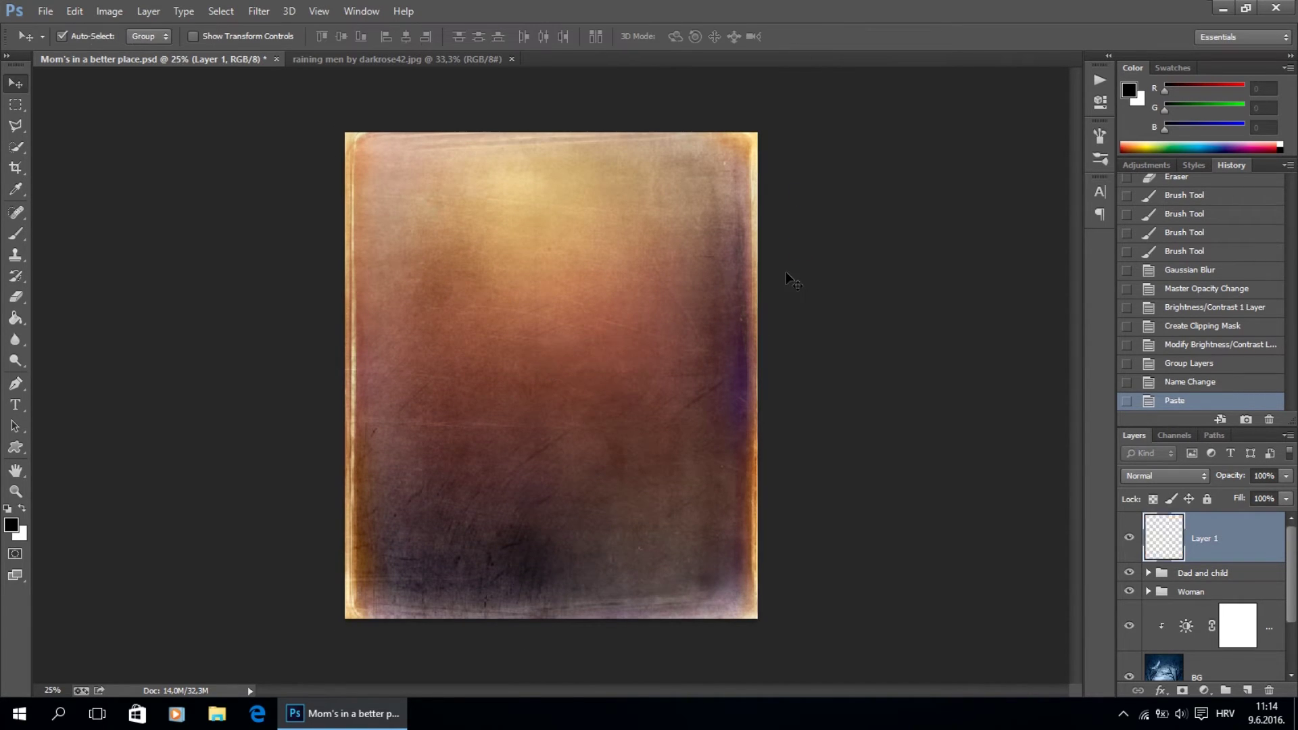
Rename the pasted layer "Texture".
double_click(1200, 538)
type("Texture")
key("Return")
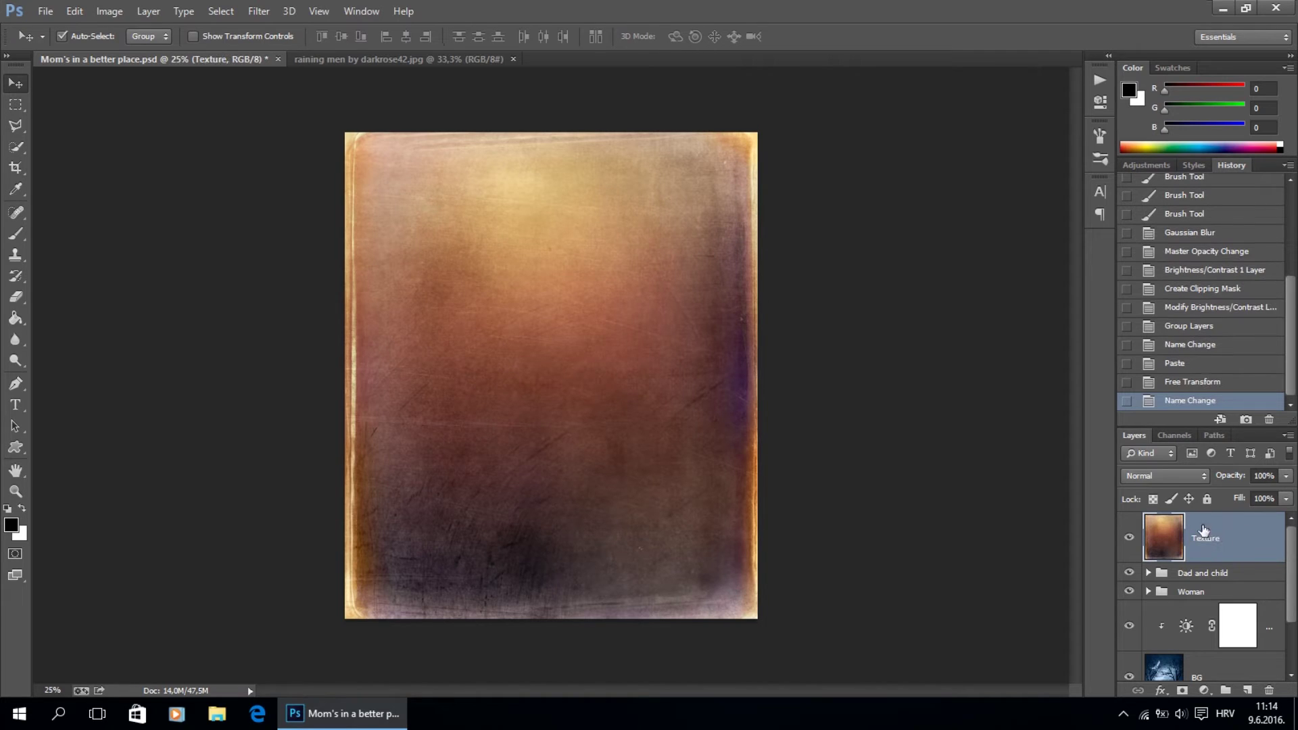
Reduce the Texture layer's saturation to -50 with a Hue/Saturation adjustment.
left_click(108, 11)
mouse_move(238, 54)
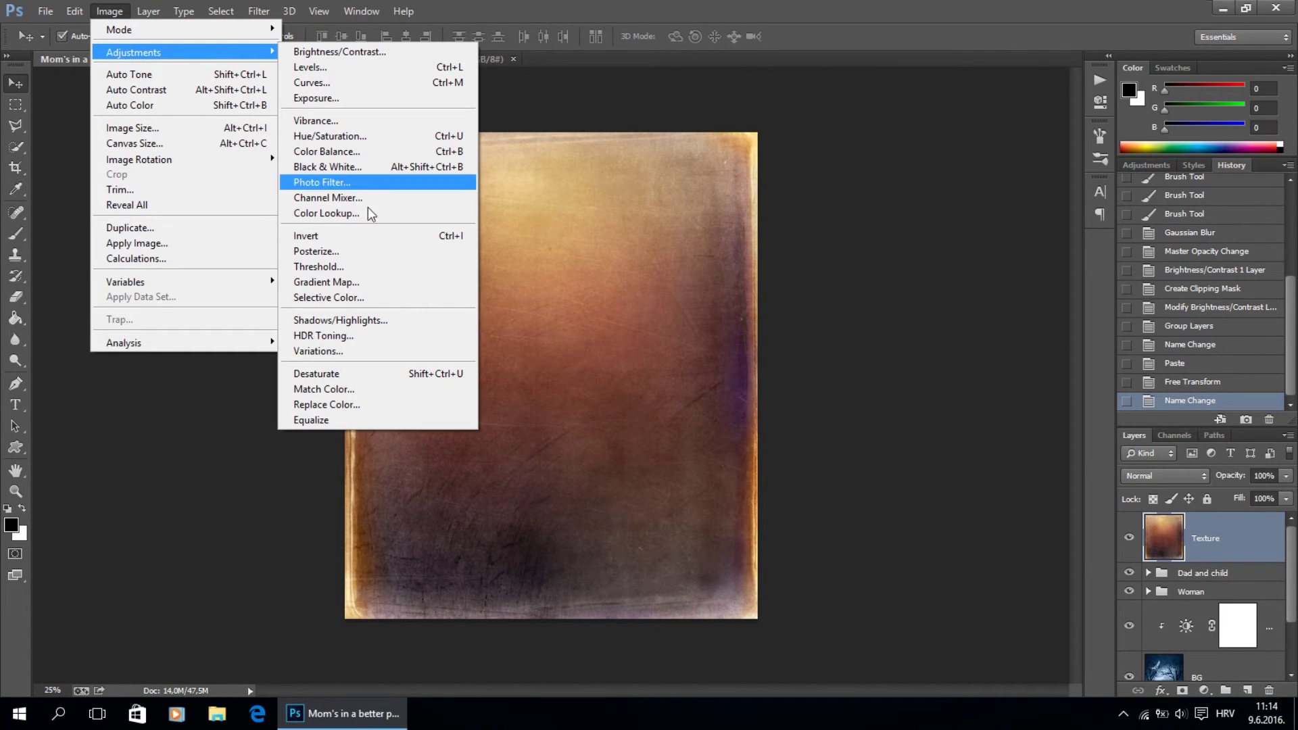
left_click(379, 139)
key("Tab")
type("-50")
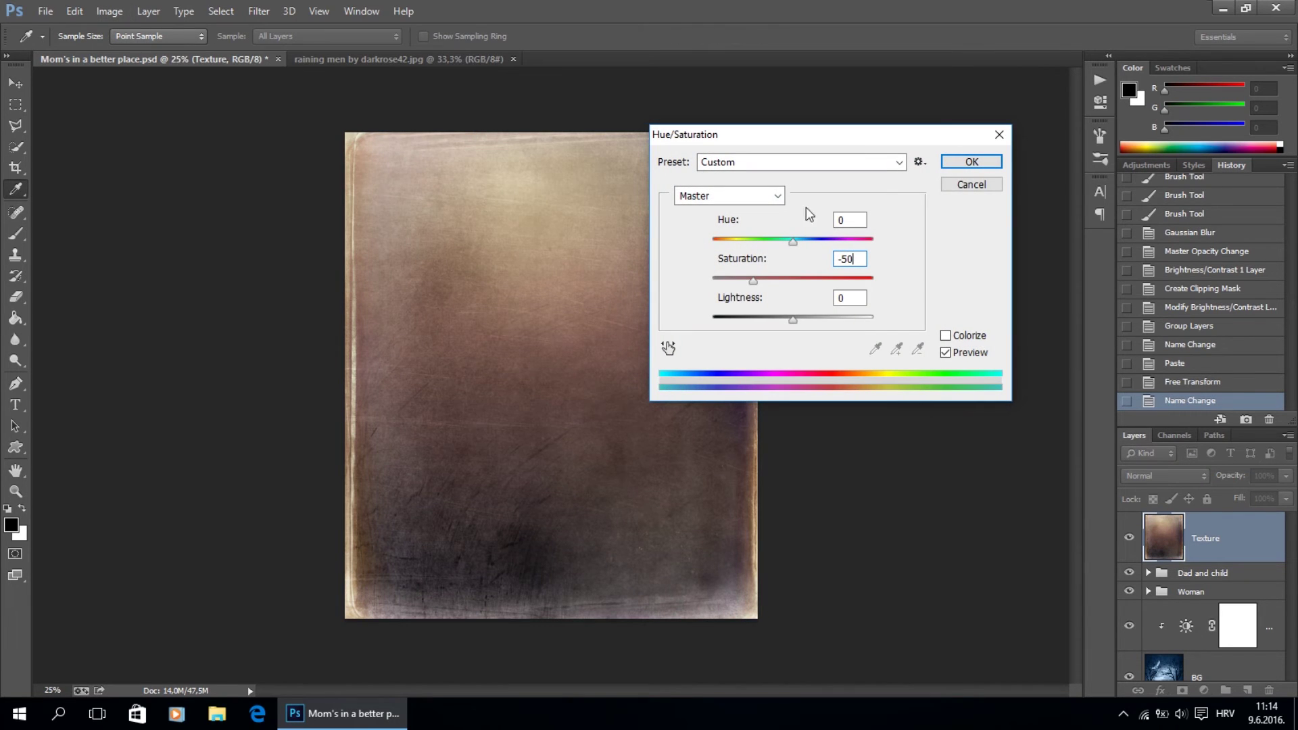
left_click(971, 162)
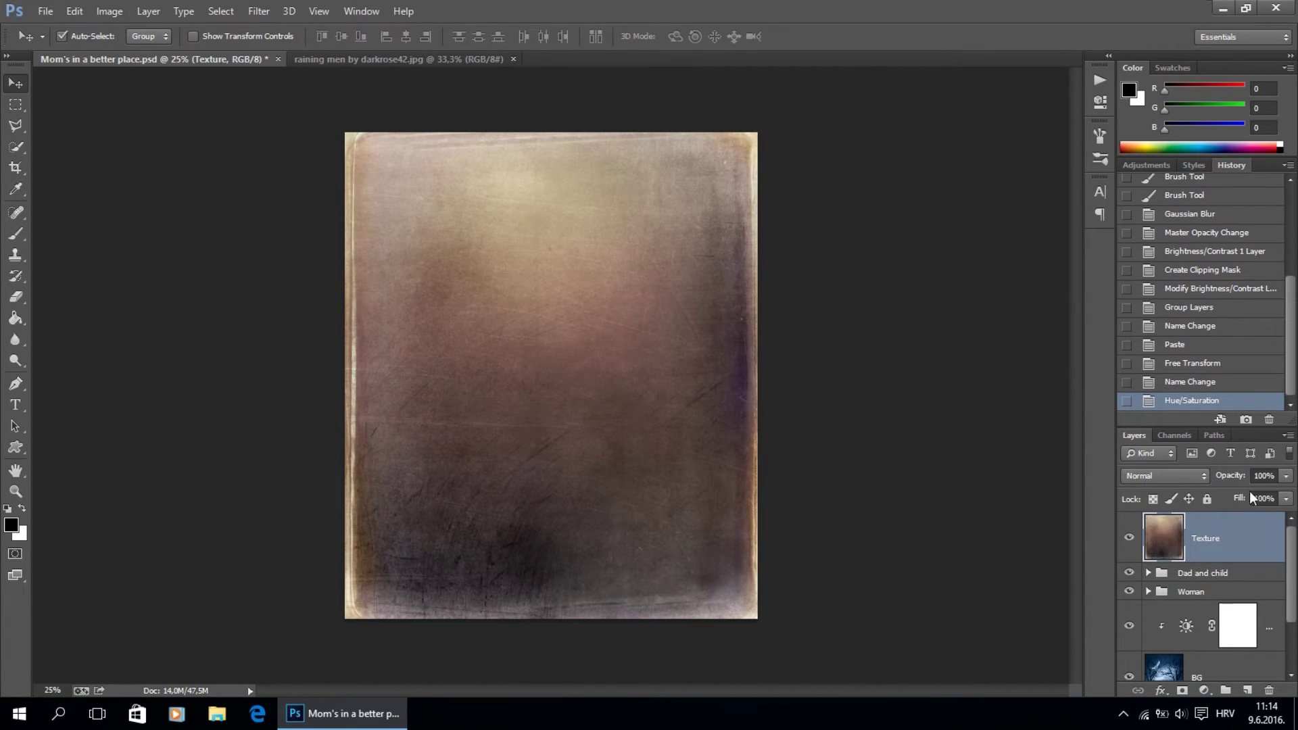
Blend the Texture layer in Soft Light mode at 50% opacity.
double_click(1258, 476)
type("60")
key("Return")
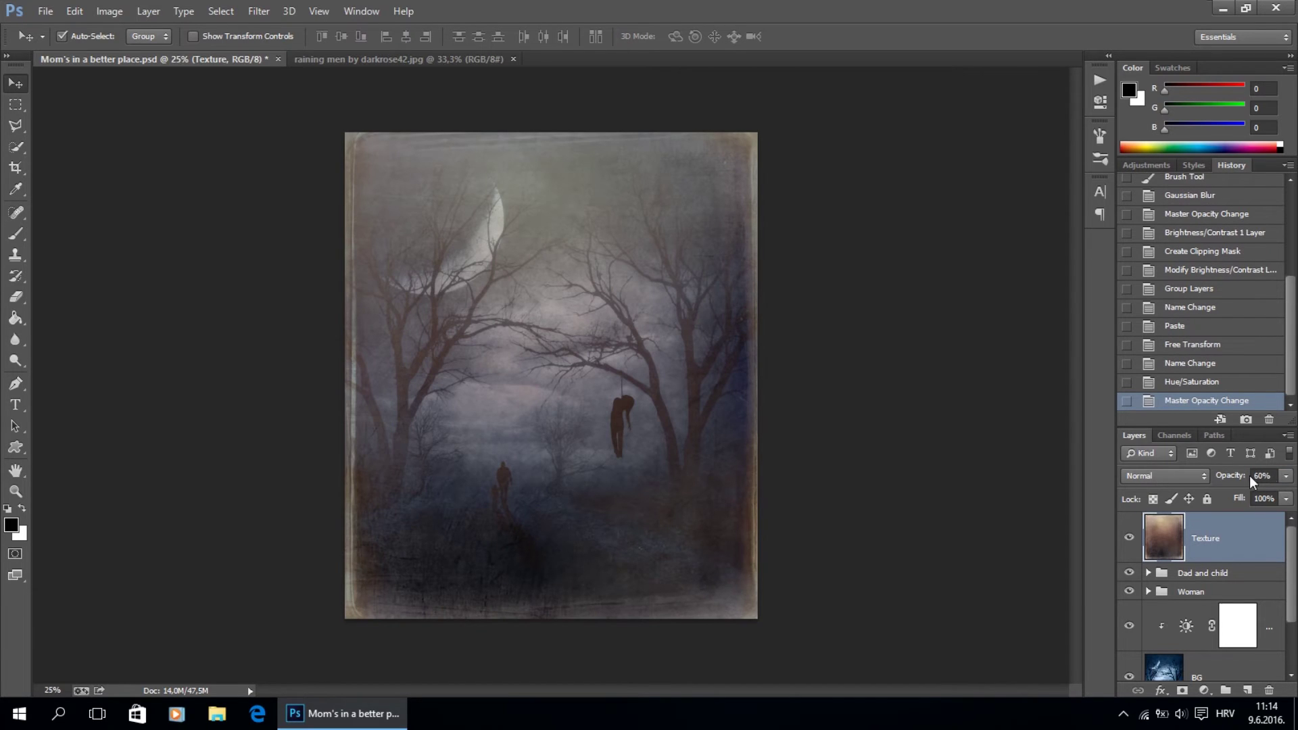
left_click(1163, 475)
left_click(1160, 274)
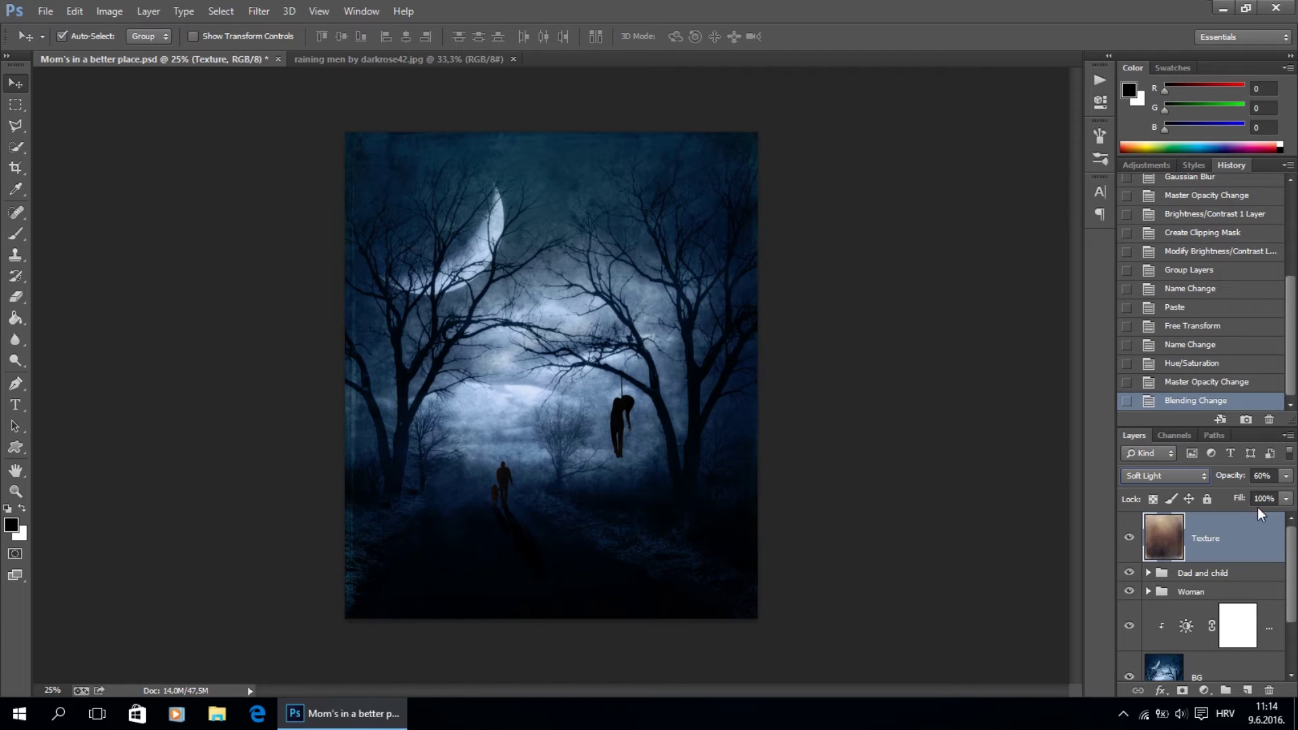
double_click(1258, 475)
type("50")
key("Return")
Transform the Texture layer to about 100.5% width and 98.9% height, shifting it slightly to the left.
key("ctrl+t")
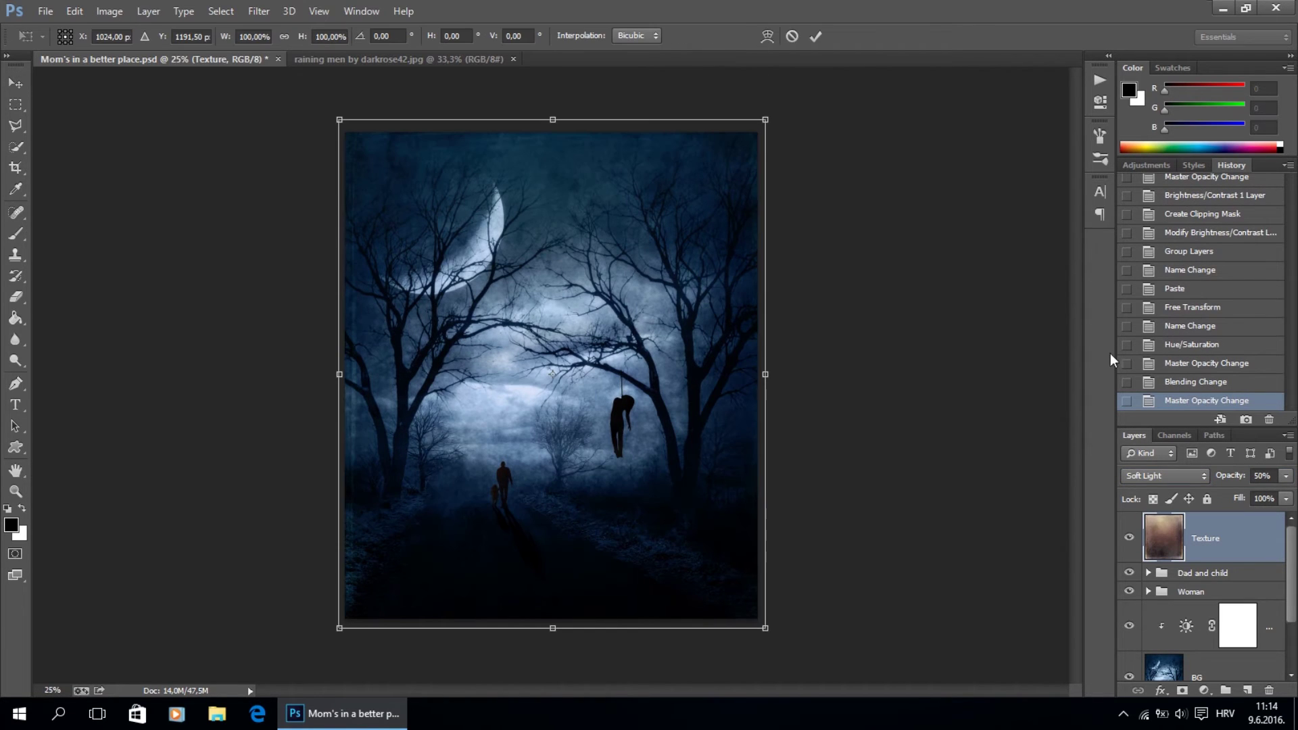
left_click_drag(340, 117, 335, 114)
left_click_drag(769, 113, 749, 111)
left_click_drag(548, 632, 549, 625)
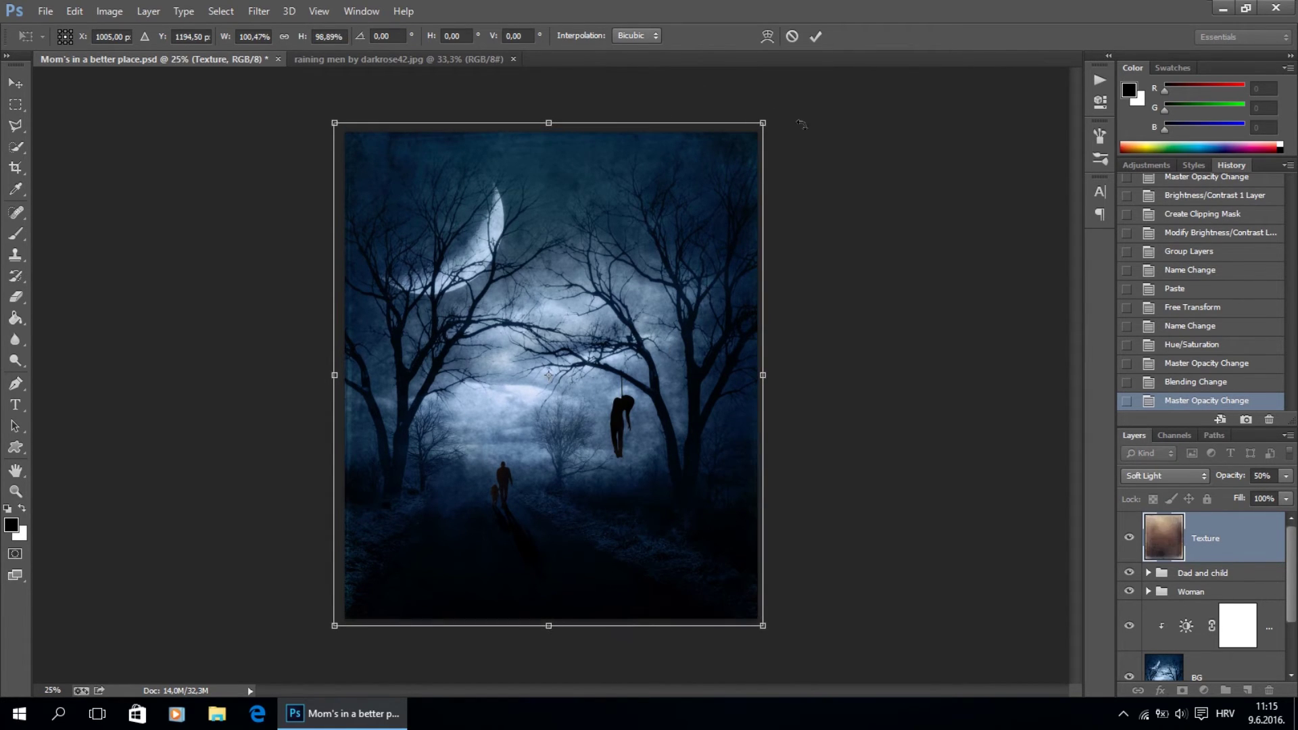
left_click(816, 36)
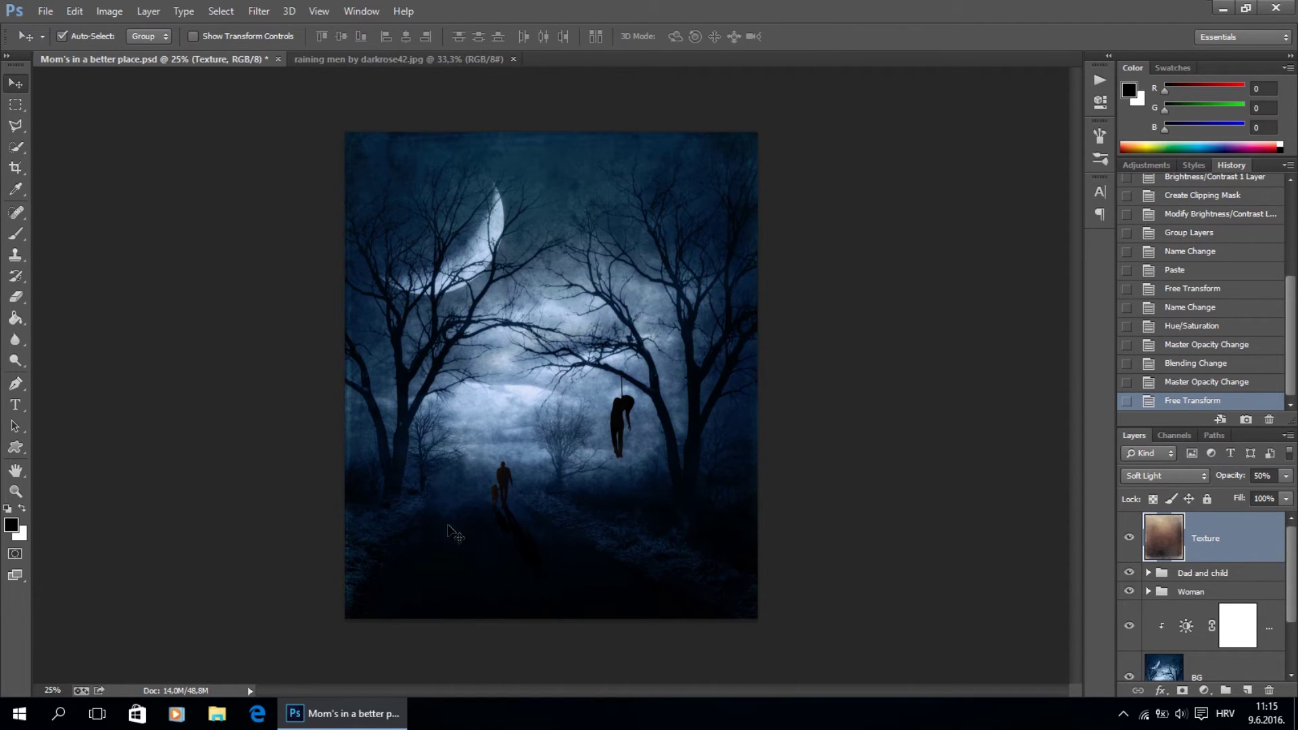
Create a new layer above Texture and name it "Fog".
left_click(1248, 691)
double_click(1202, 539)
type("Fog")
key("Return")
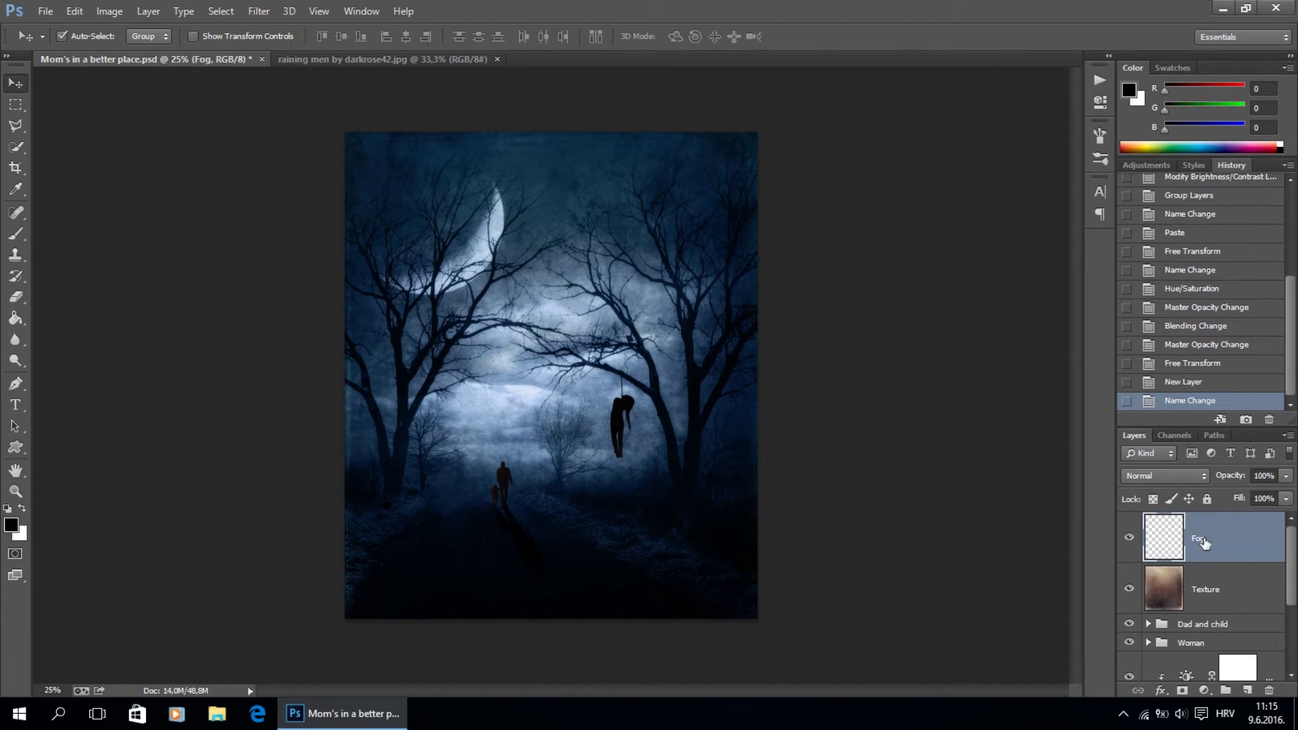
Fill the Fog layer with black in Normal mode at 100% opacity.
left_click(76, 12)
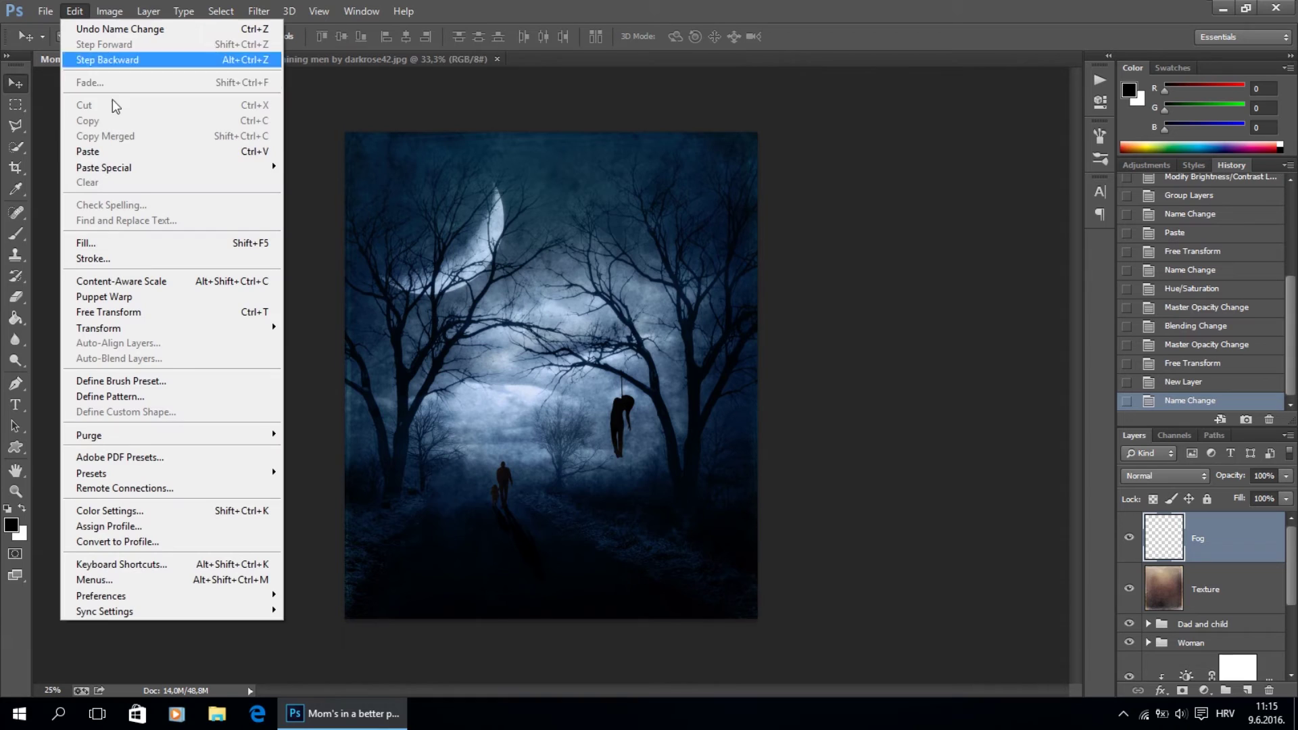
left_click(130, 245)
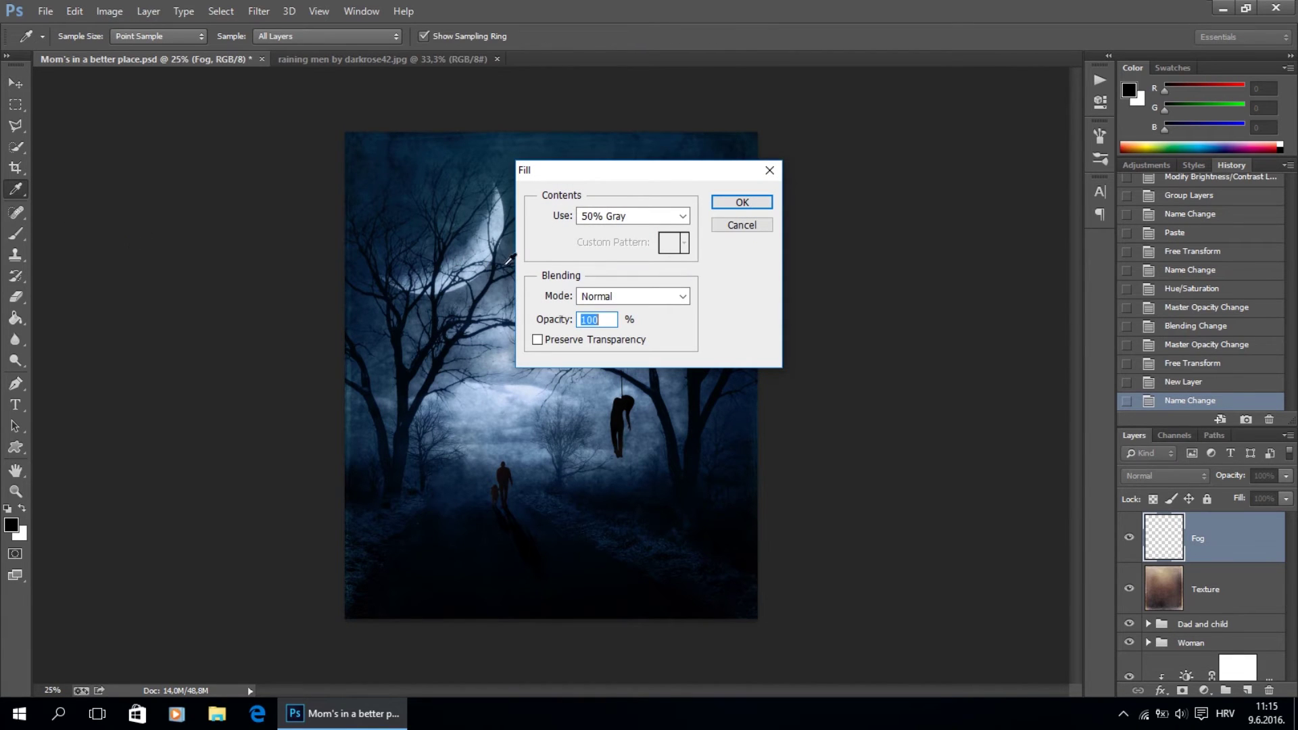
left_click(652, 216)
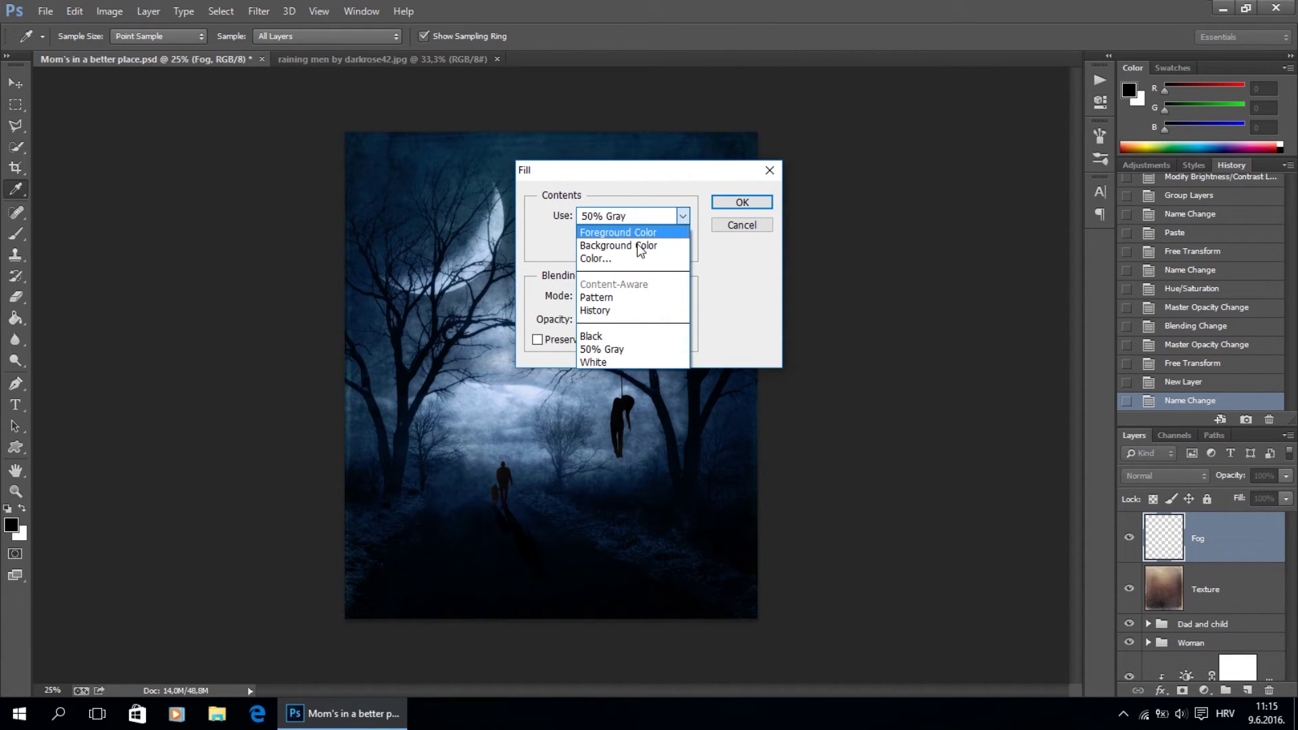
left_click(604, 335)
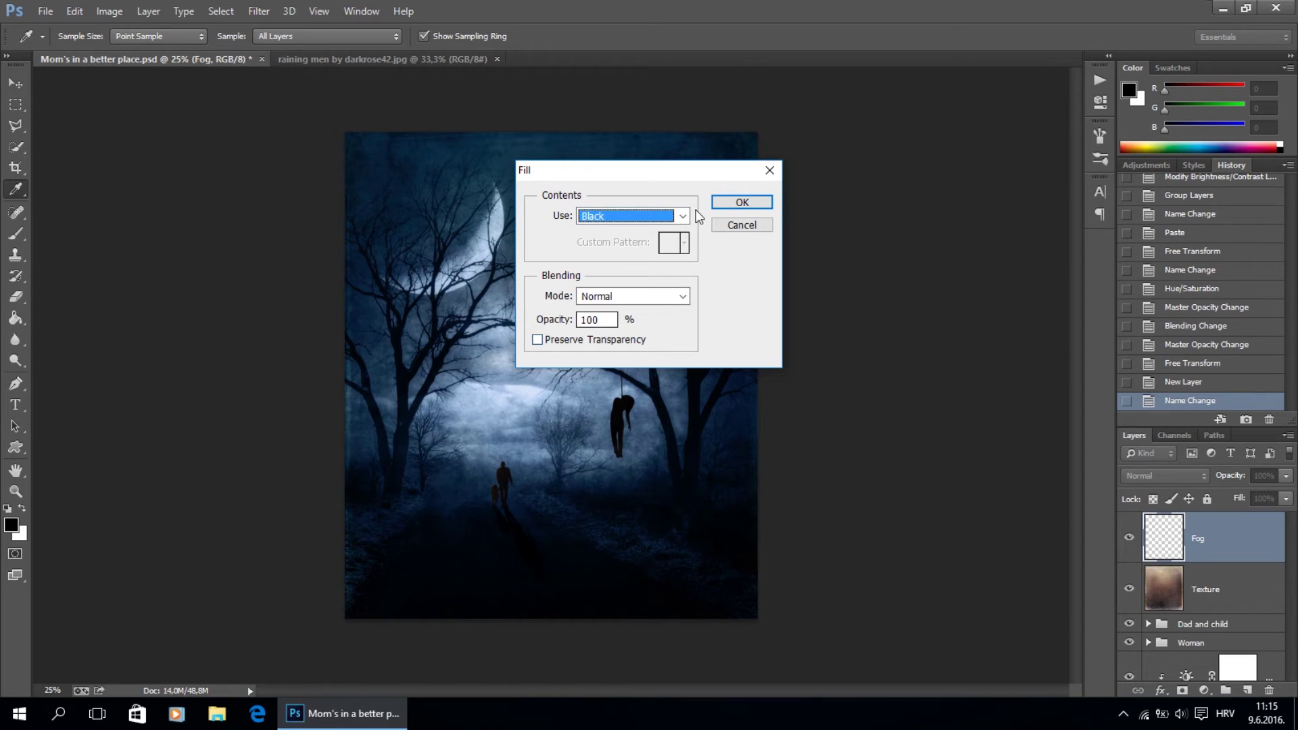
left_click(742, 202)
key("v")
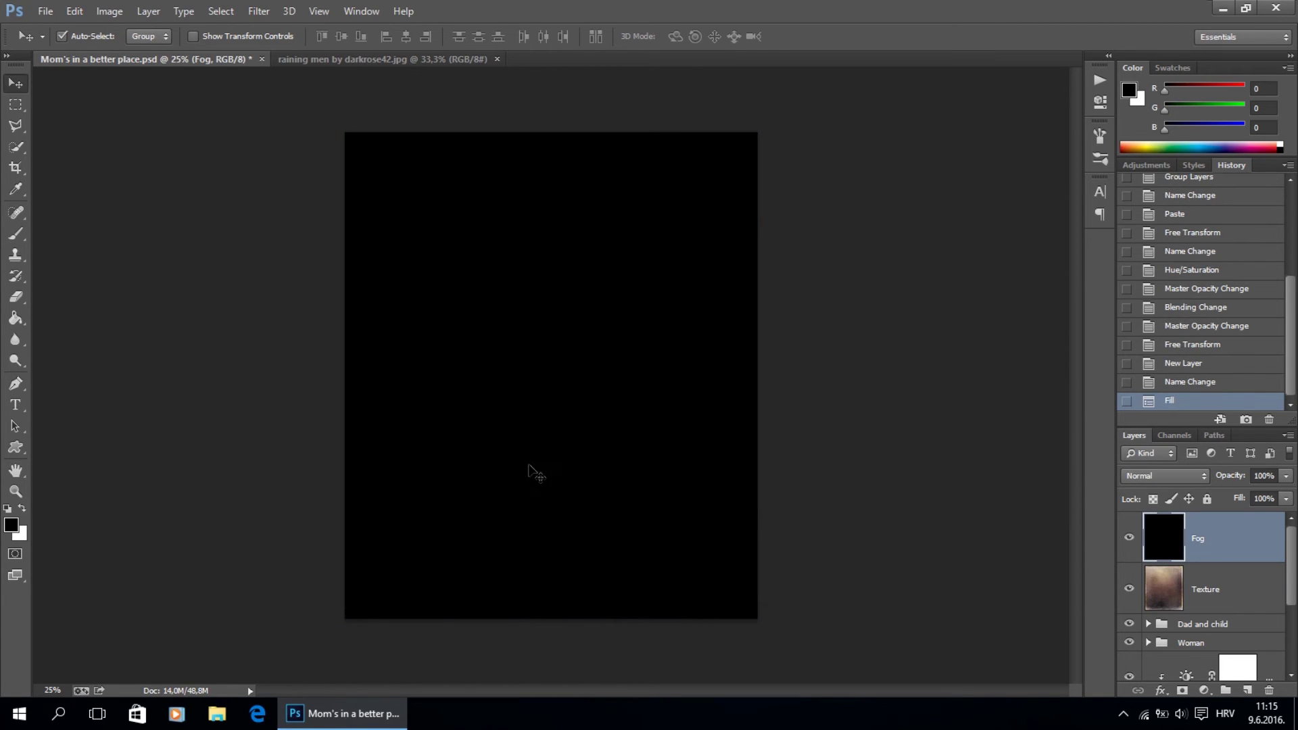
Render Clouds on the Fog layer and set its blend mode to Screen.
left_click(259, 11)
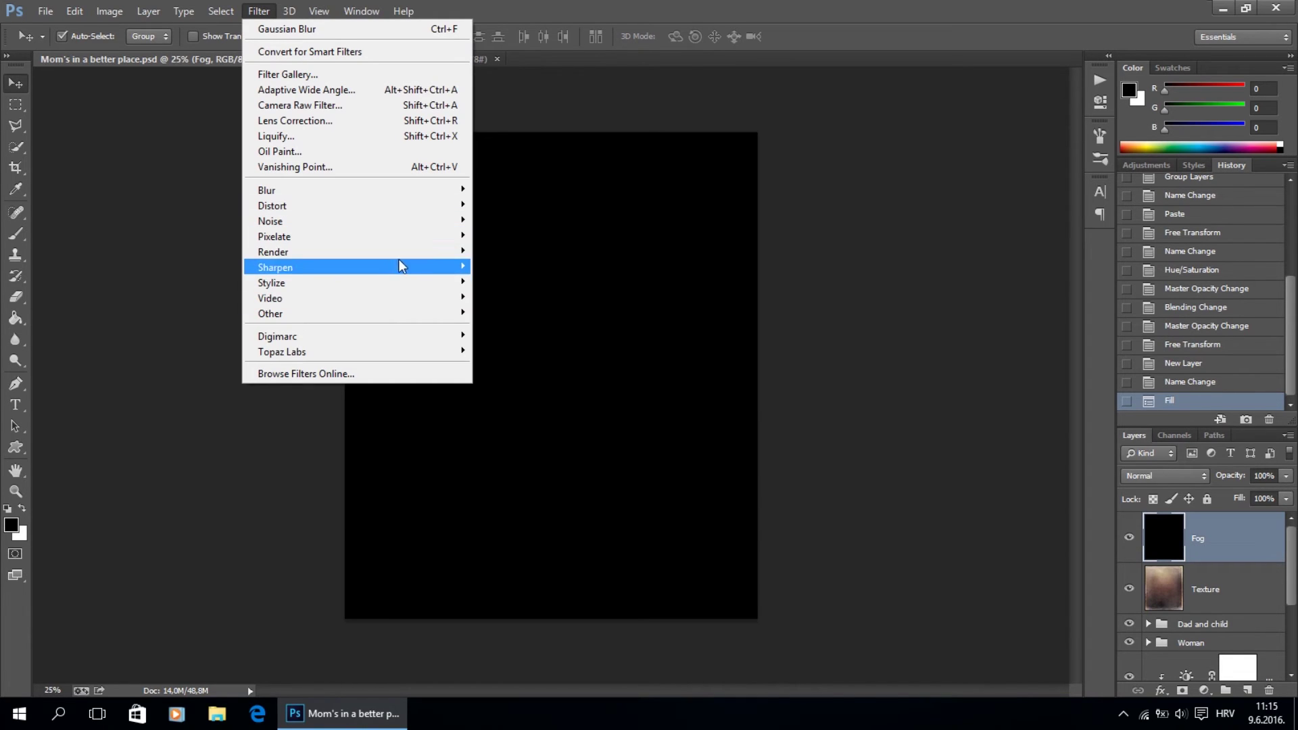
mouse_move(416, 254)
left_click(490, 251)
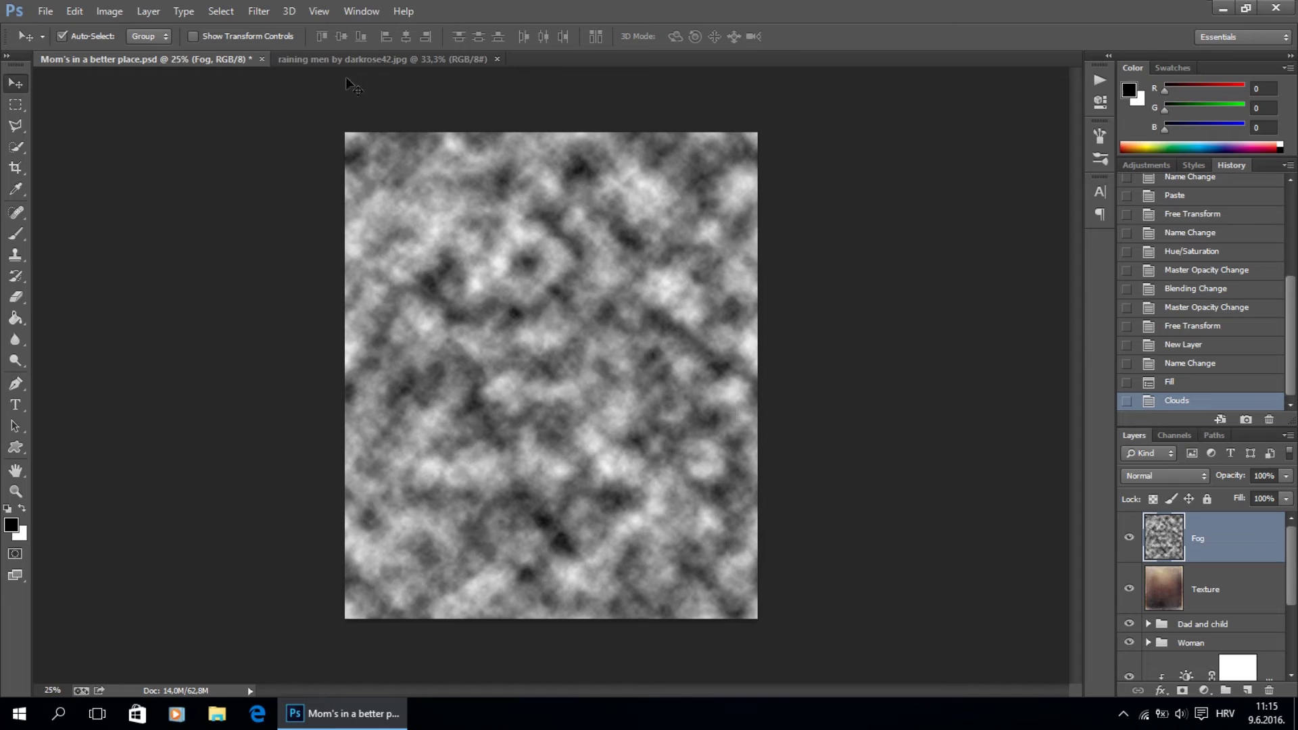
left_click(1142, 477)
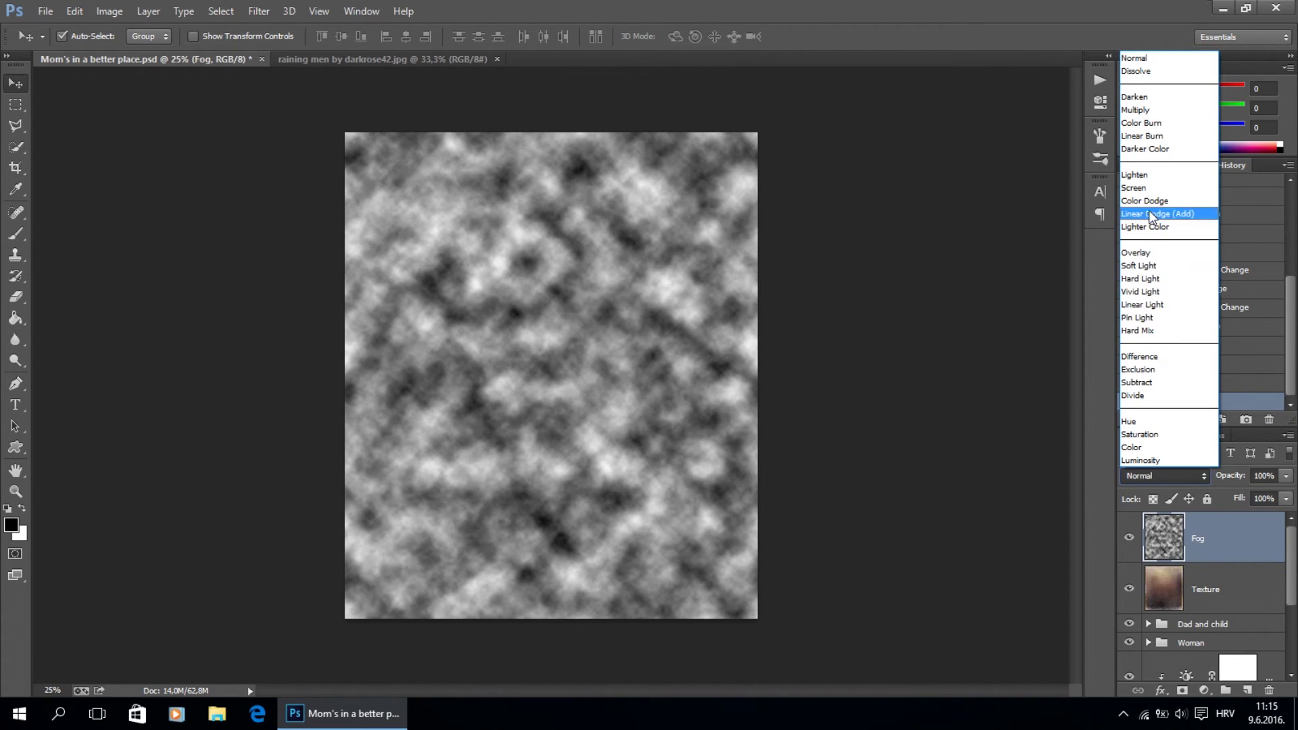
left_click(1142, 188)
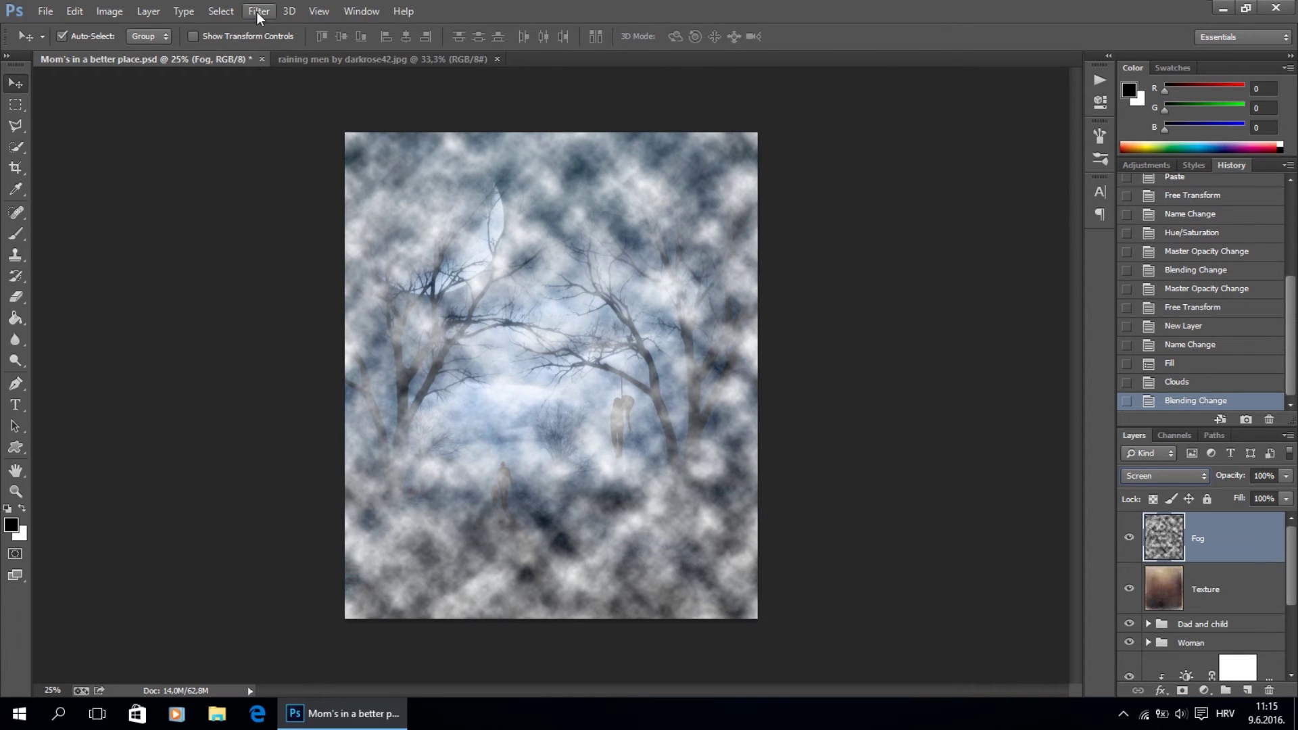
Apply a Gaussian Blur with a 50-pixel radius to the Fog layer.
left_click(257, 11)
mouse_move(445, 192)
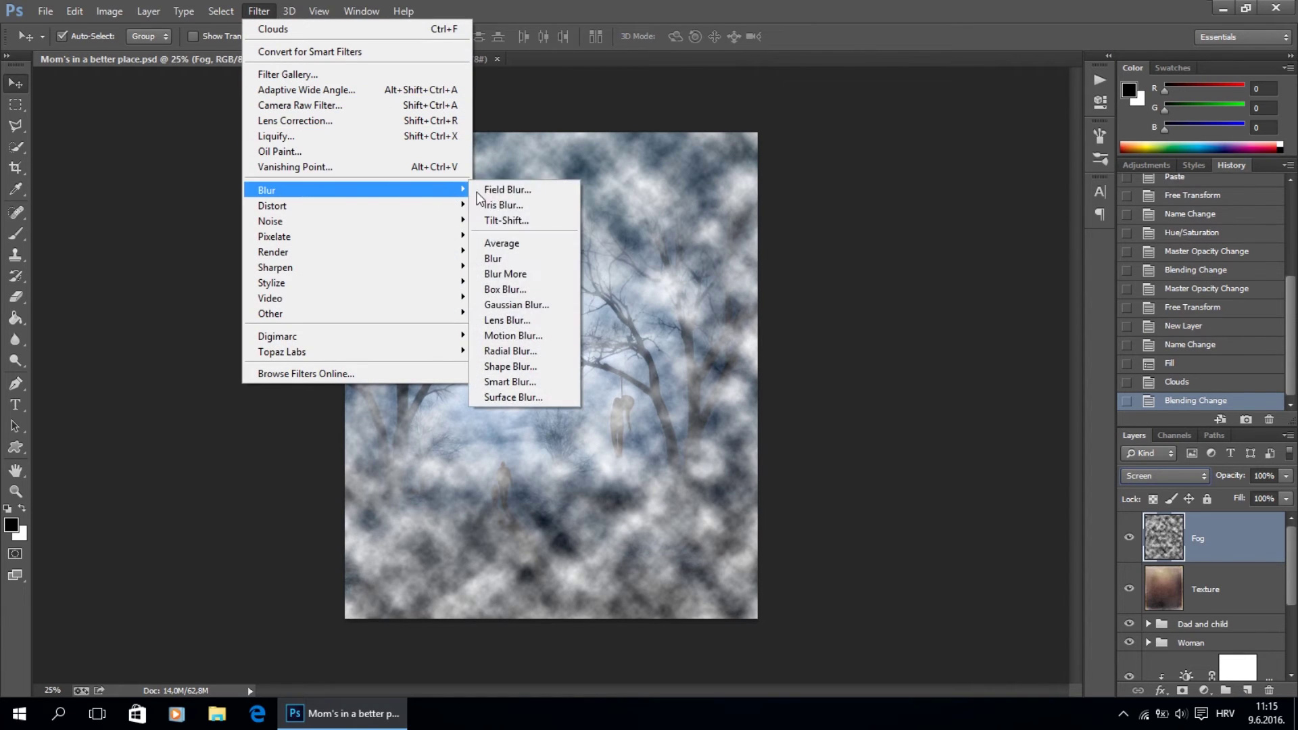
left_click(543, 304)
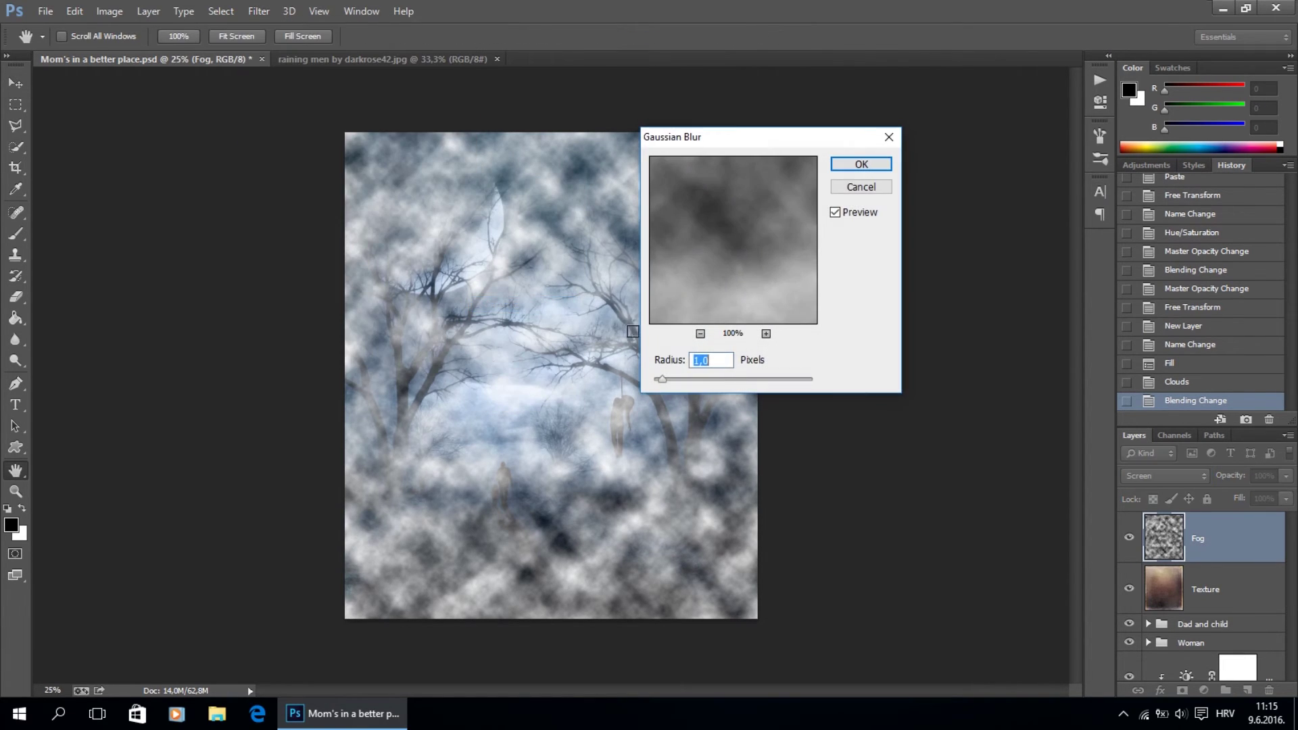
type("100")
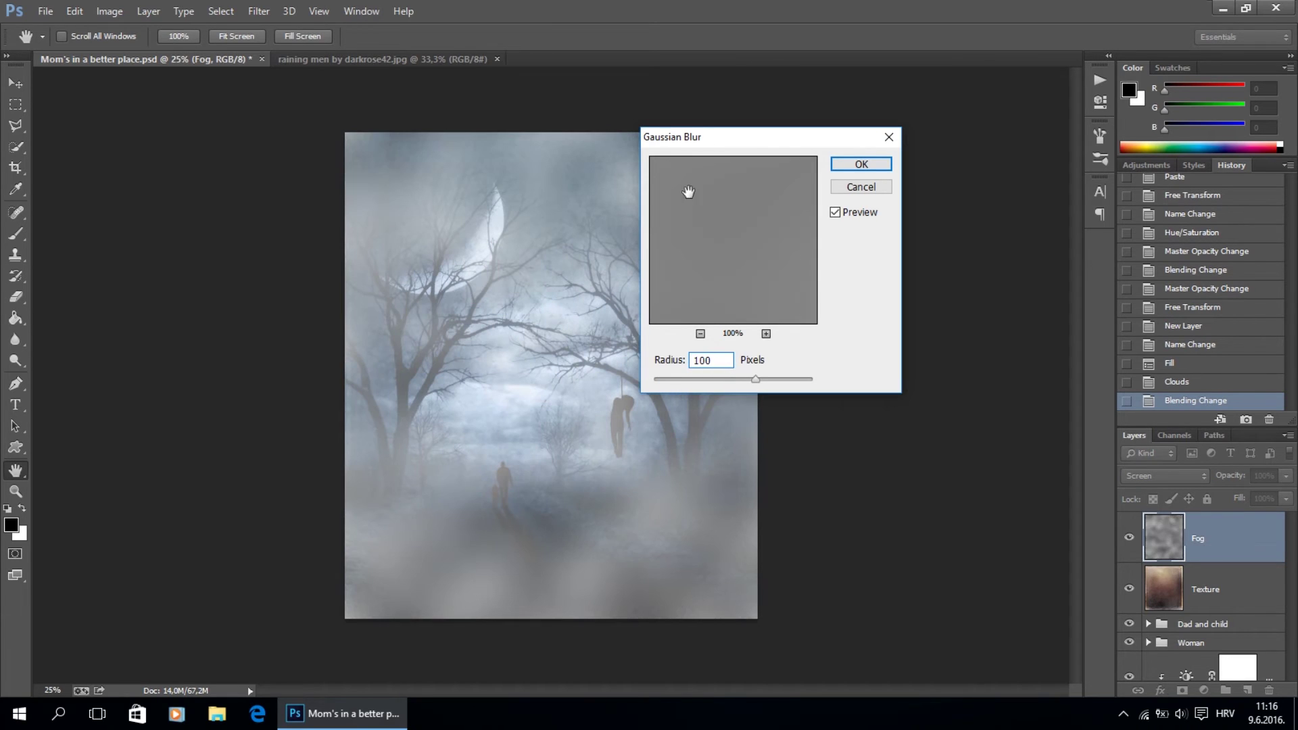
key("ctrl+a")
type("80")
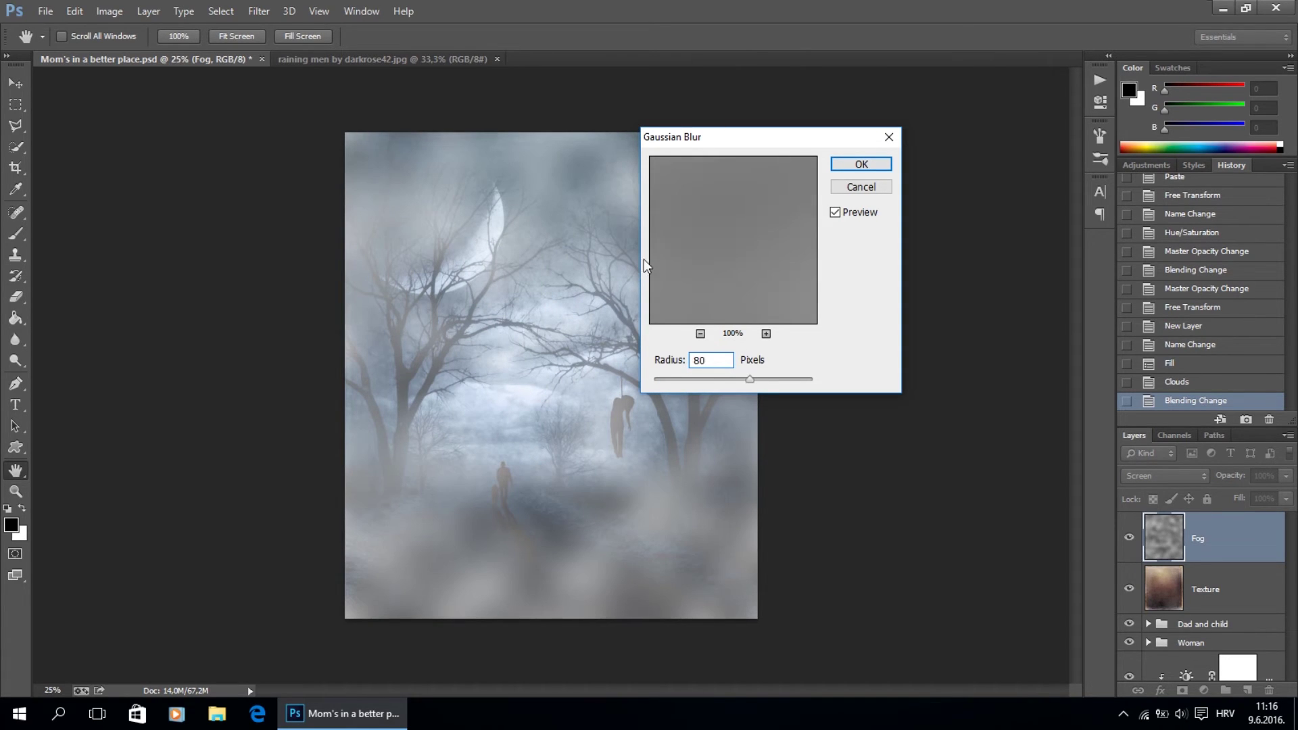
type("50")
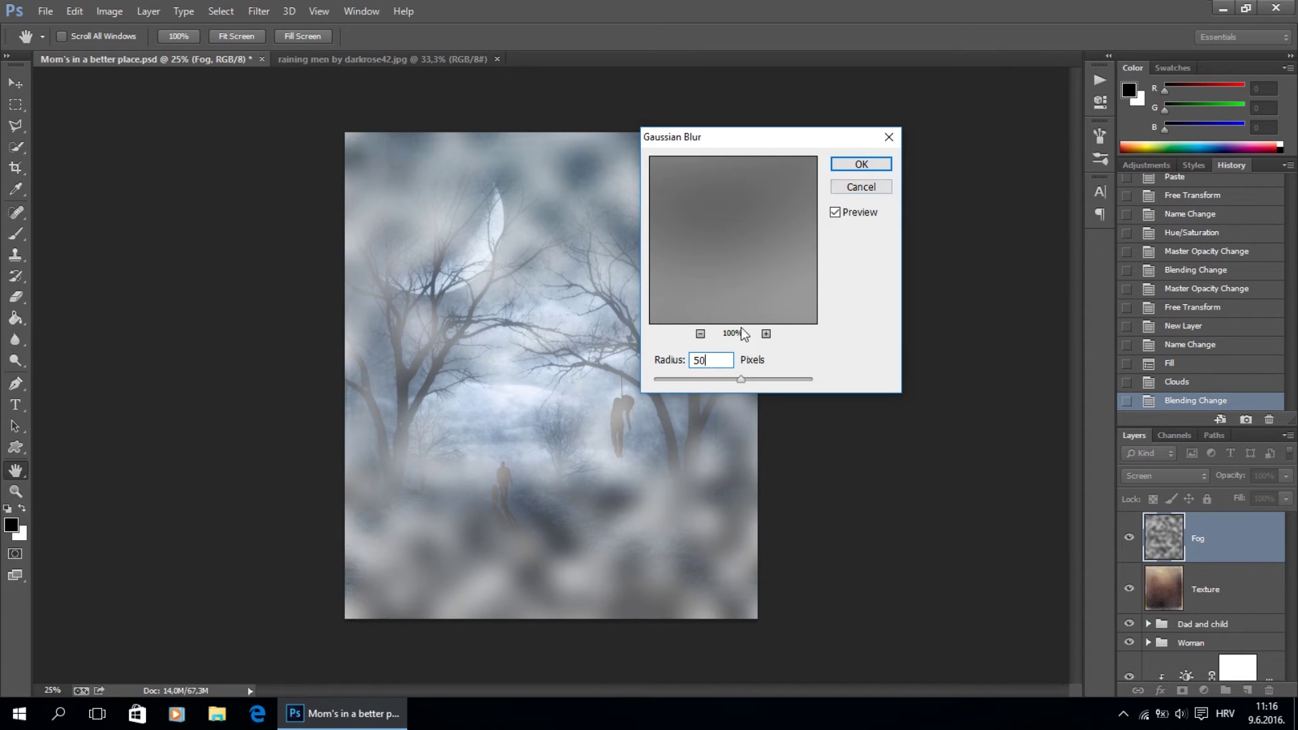
left_click(871, 167)
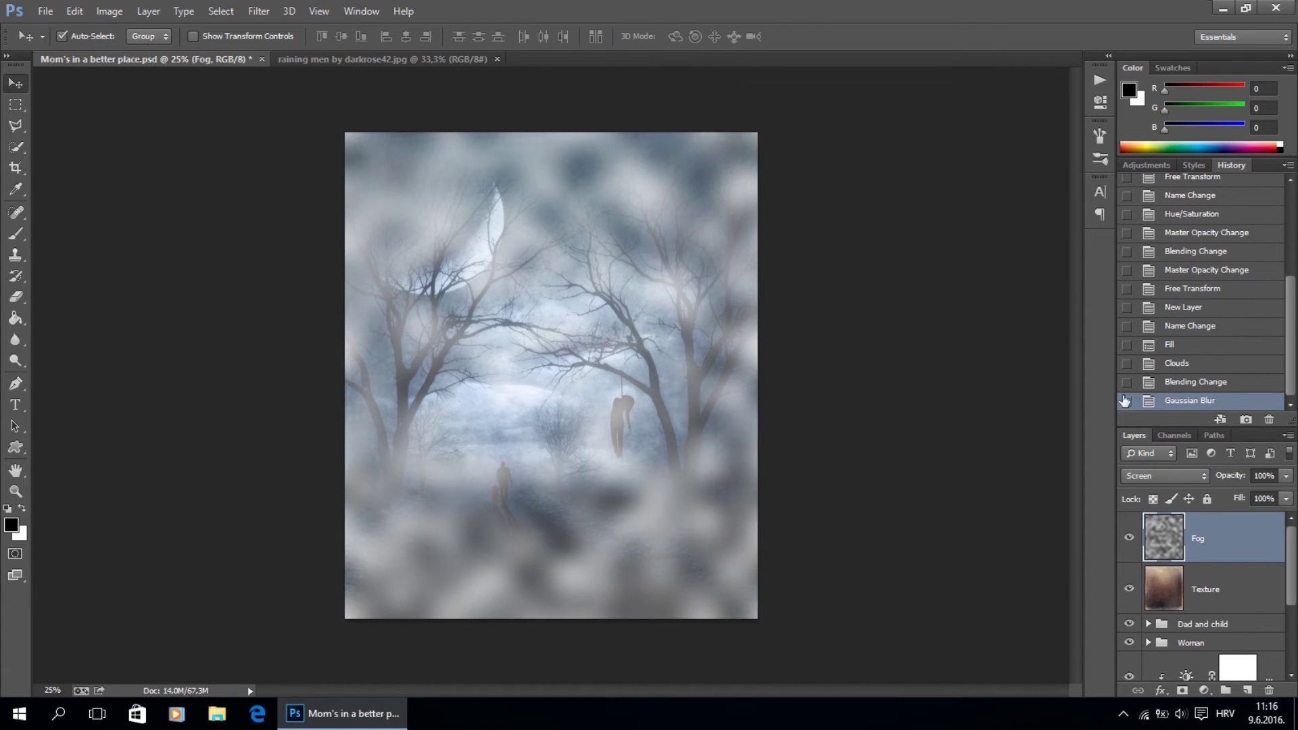
Try other blend modes on the Fog layer, from Soft Light to Color Dodge.
left_click(1155, 481)
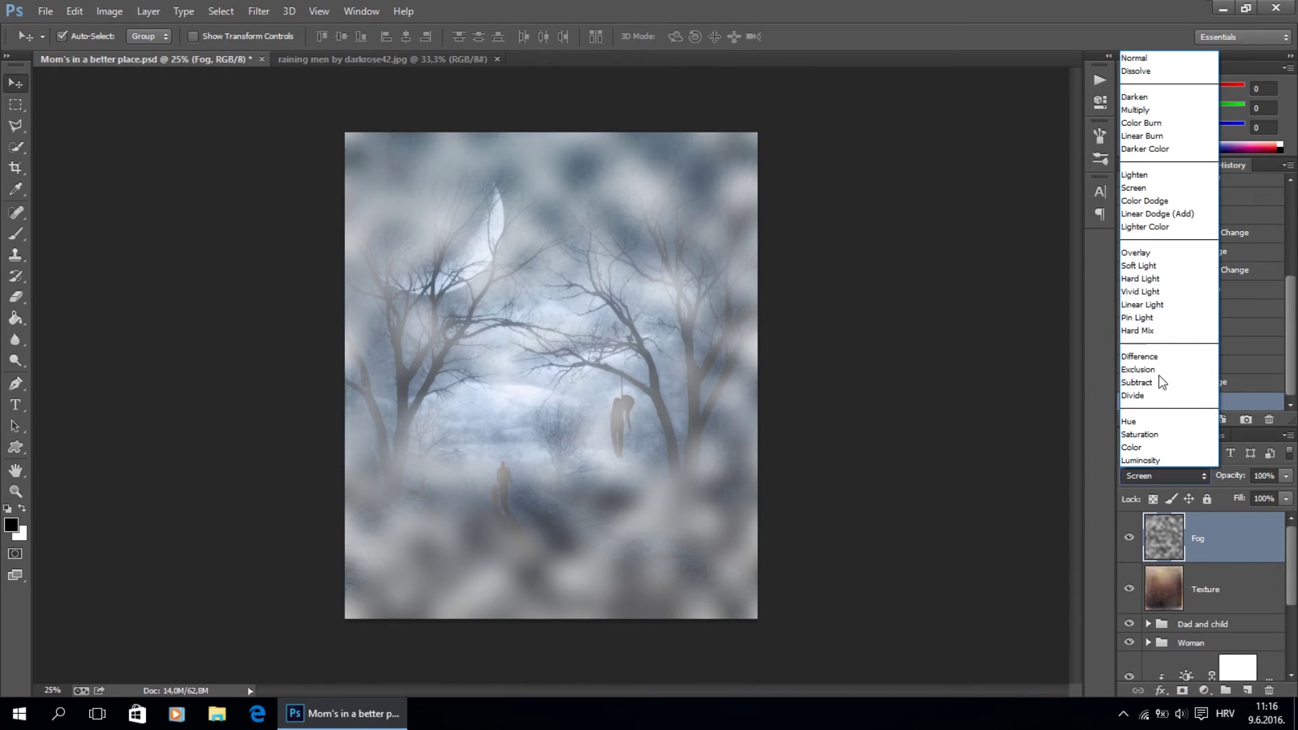
left_click(1155, 272)
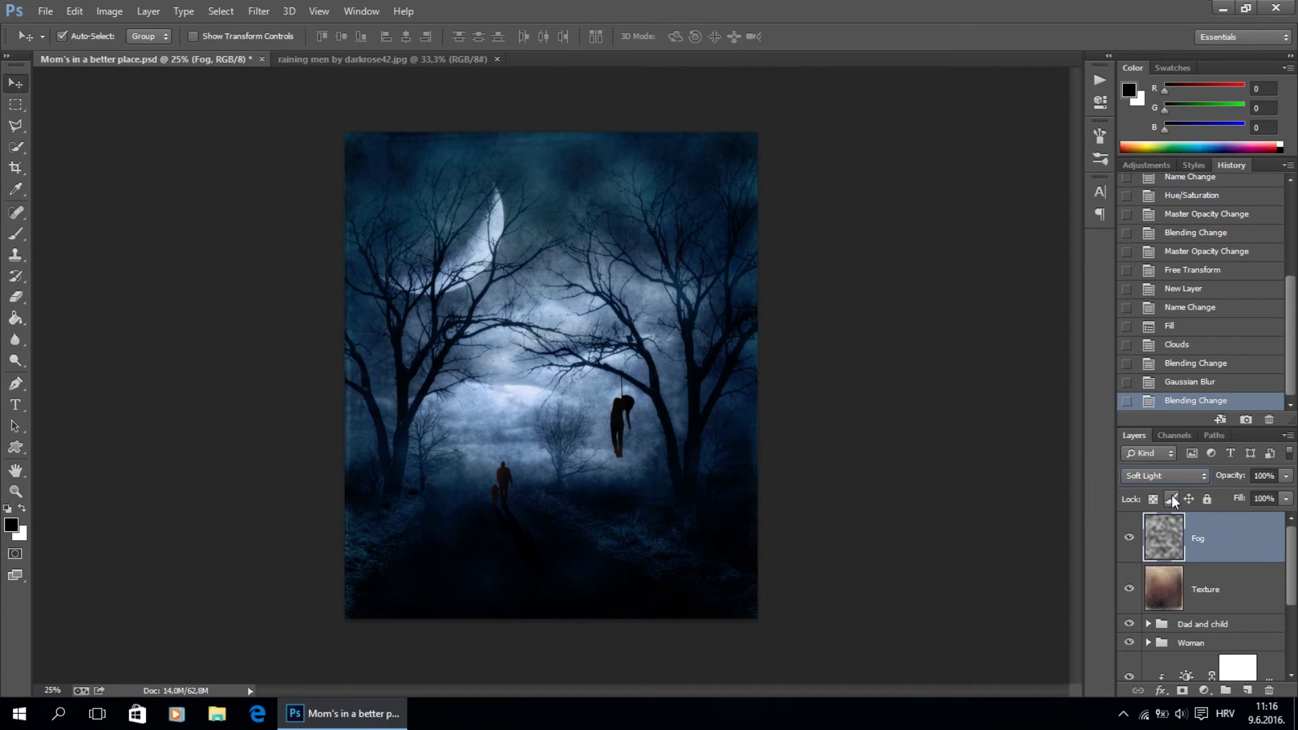
key("shift+minus")
key("shift+minus")
key("shift+minus")
key("shift+minus")
Rotate the Fog layer to about -100.9° and move it down over the lower part of the image.
key("ctrl+t")
left_click_drag(803, 127, 433, 166)
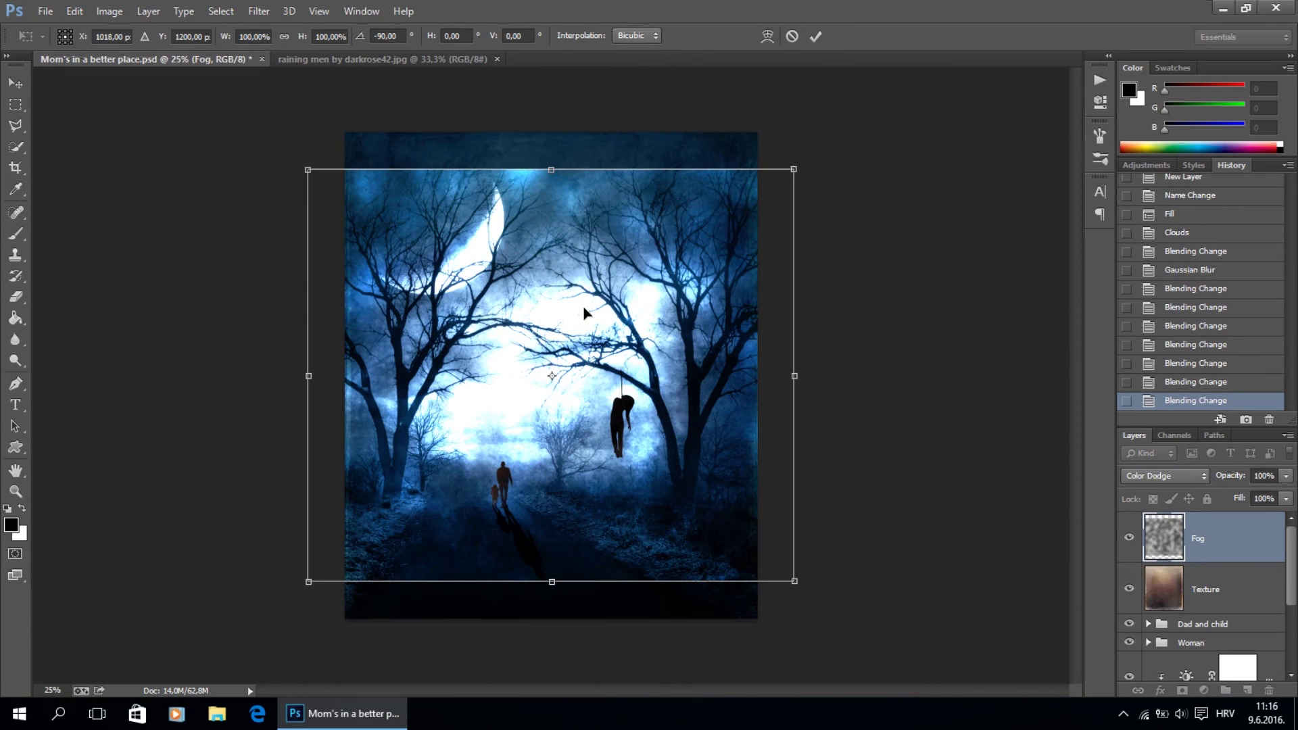
left_click_drag(612, 292, 626, 497)
left_click_drag(879, 369, 858, 281)
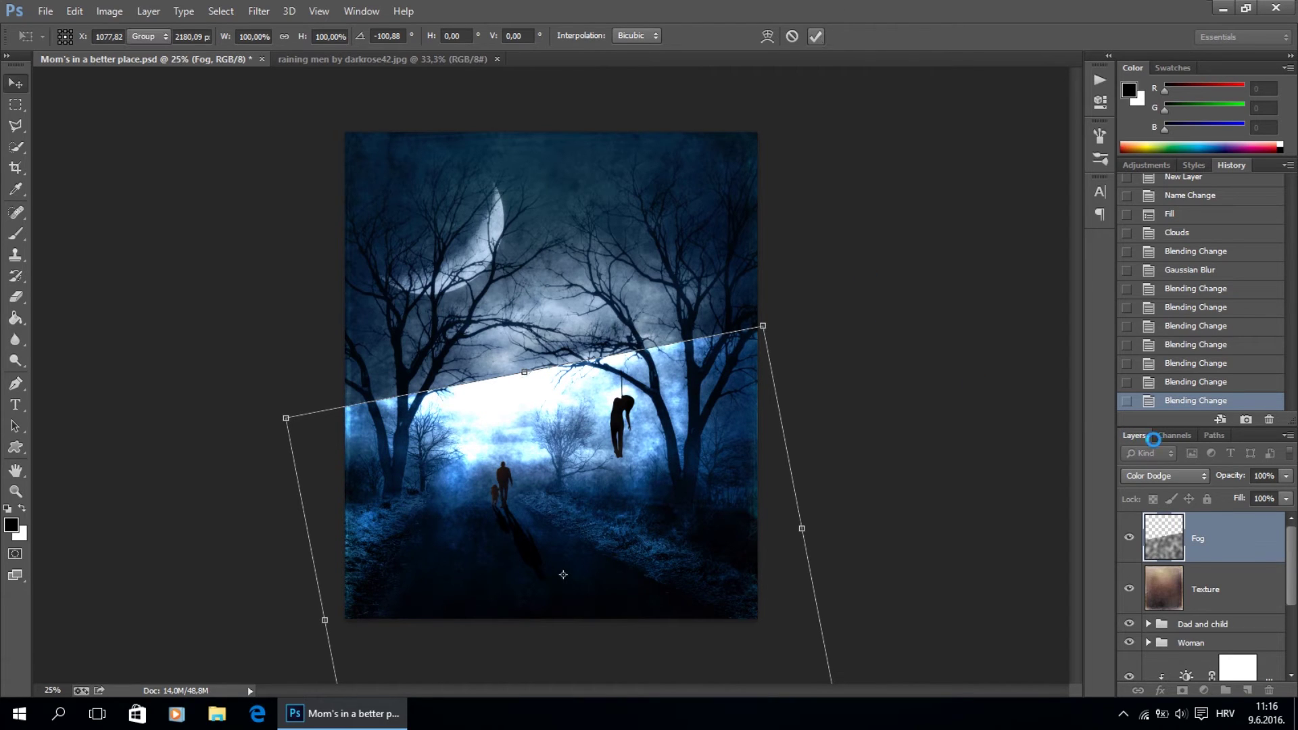
key("Return")
Set the Fog layer's blend mode to Screen and its opacity to 50%.
left_click(1194, 475)
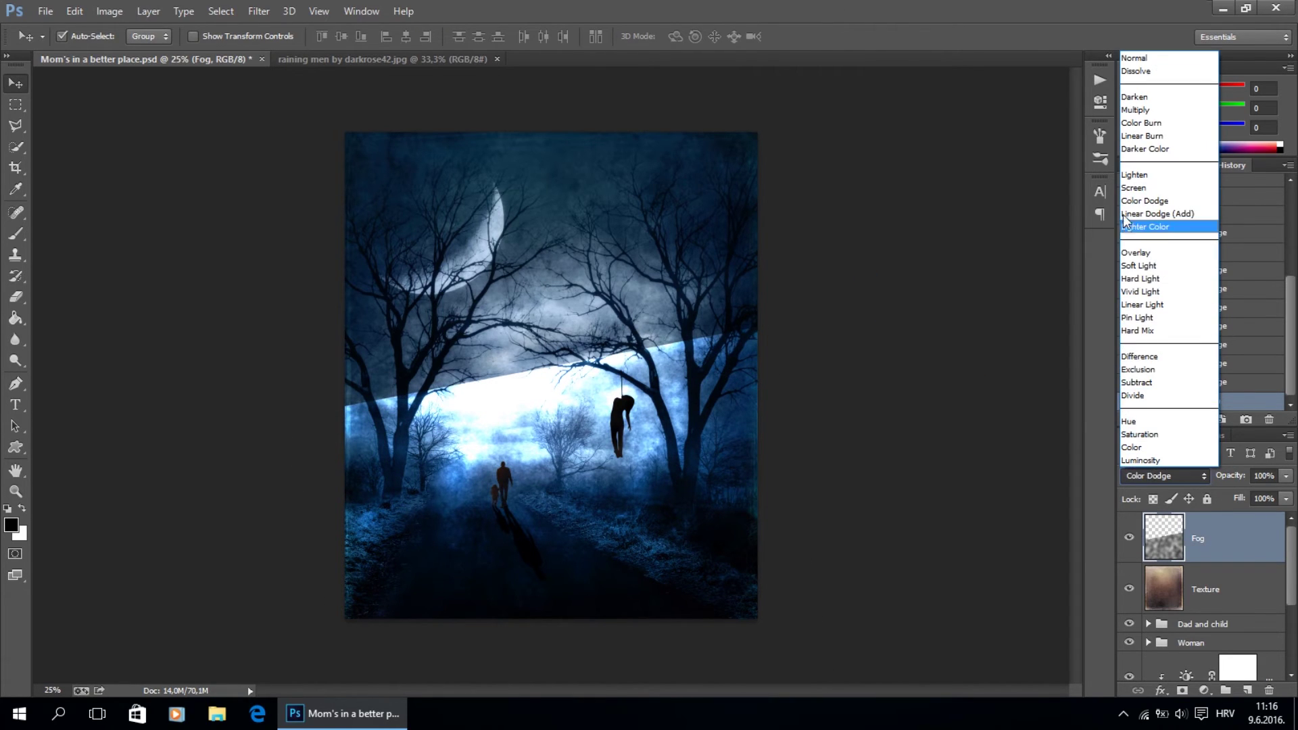
left_click(1153, 202)
left_click(1255, 477)
type("50")
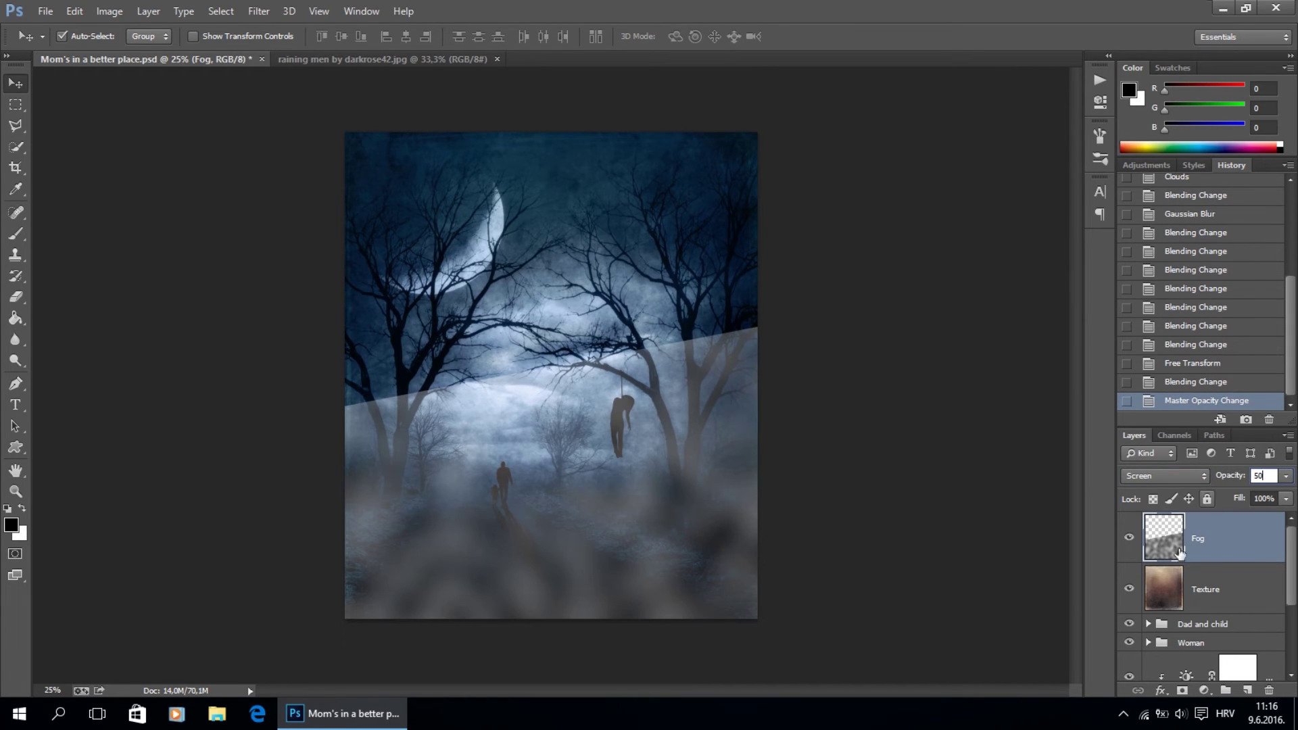
Add a layer mask to Fog and set a black brush to 472 px, 0% hardness and 35% opacity.
left_click(1182, 691)
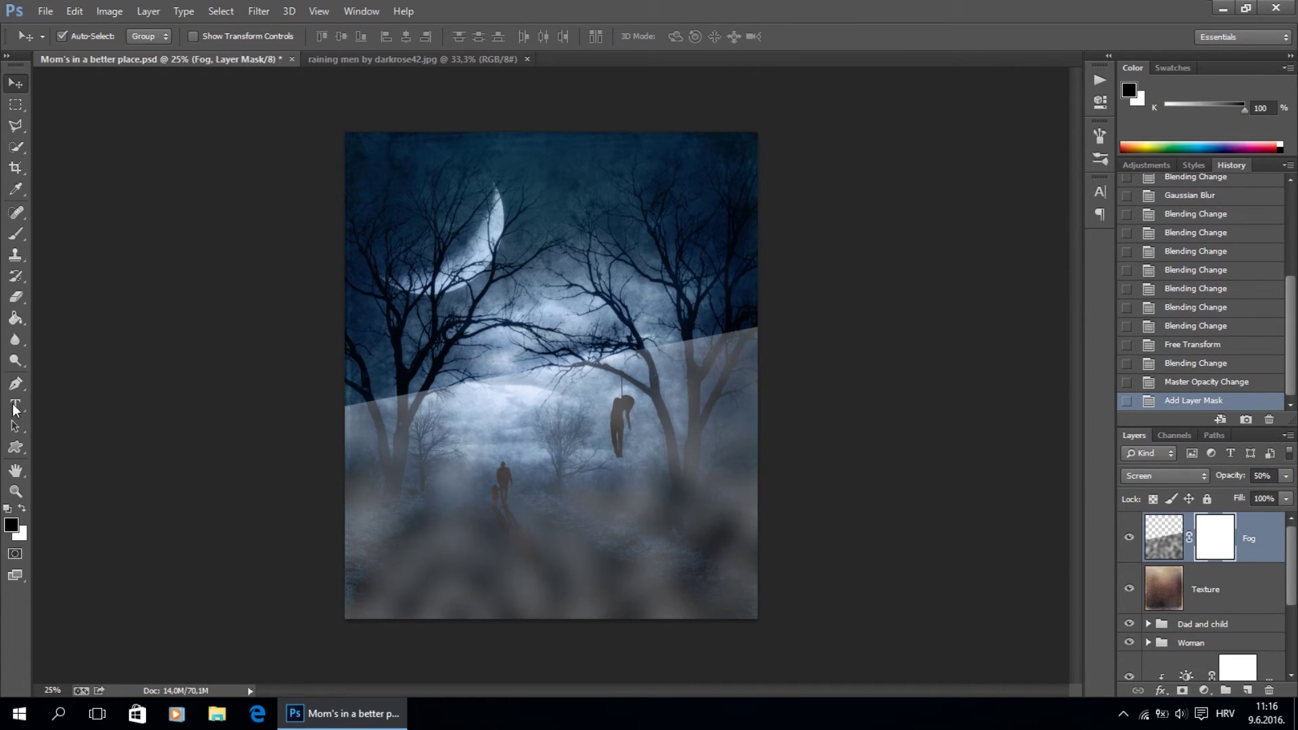
left_click(15, 233)
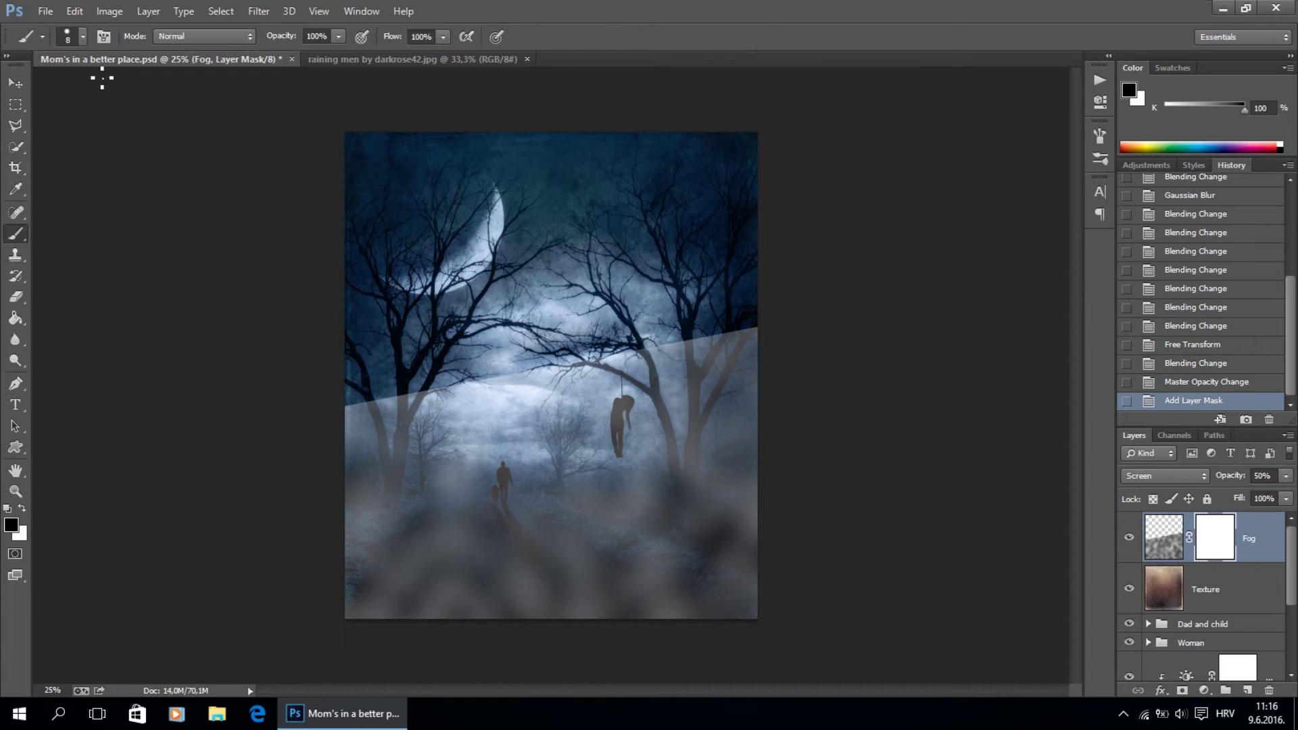
left_click(81, 38)
left_click_drag(111, 122, 118, 89)
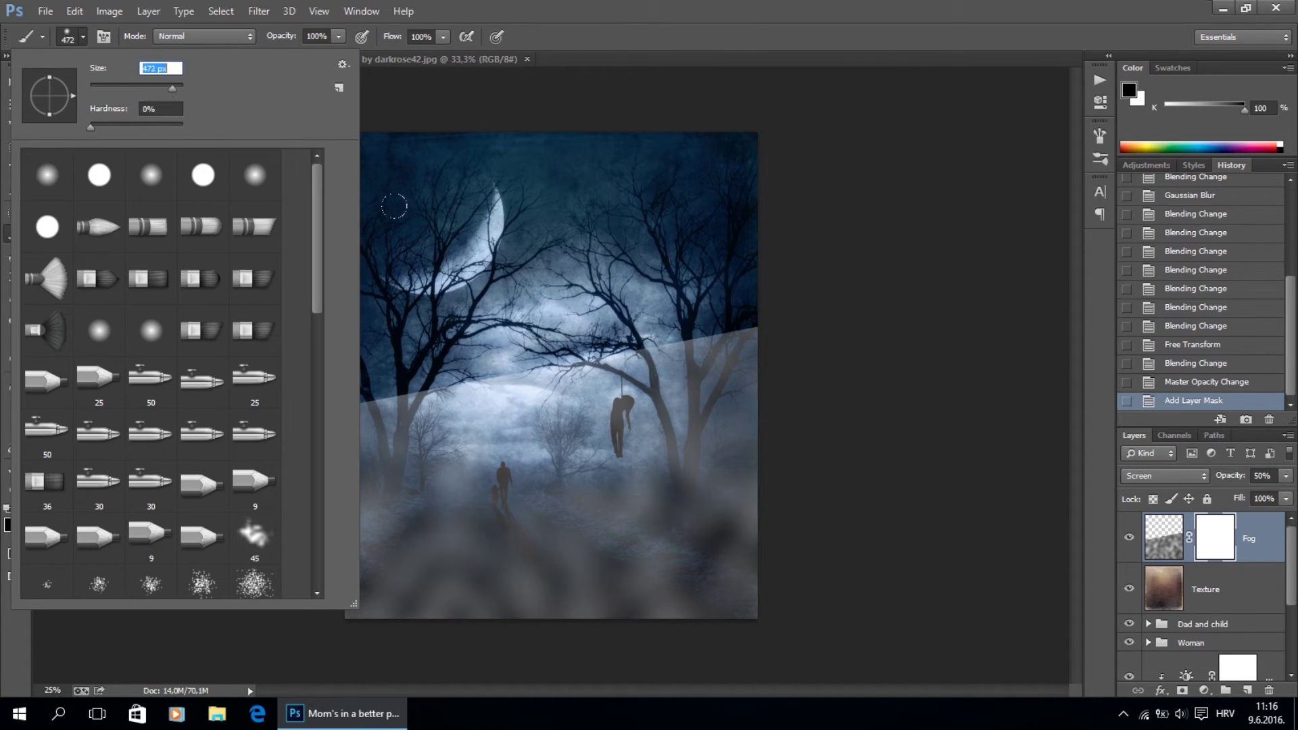
left_click_drag(287, 42, 264, 42)
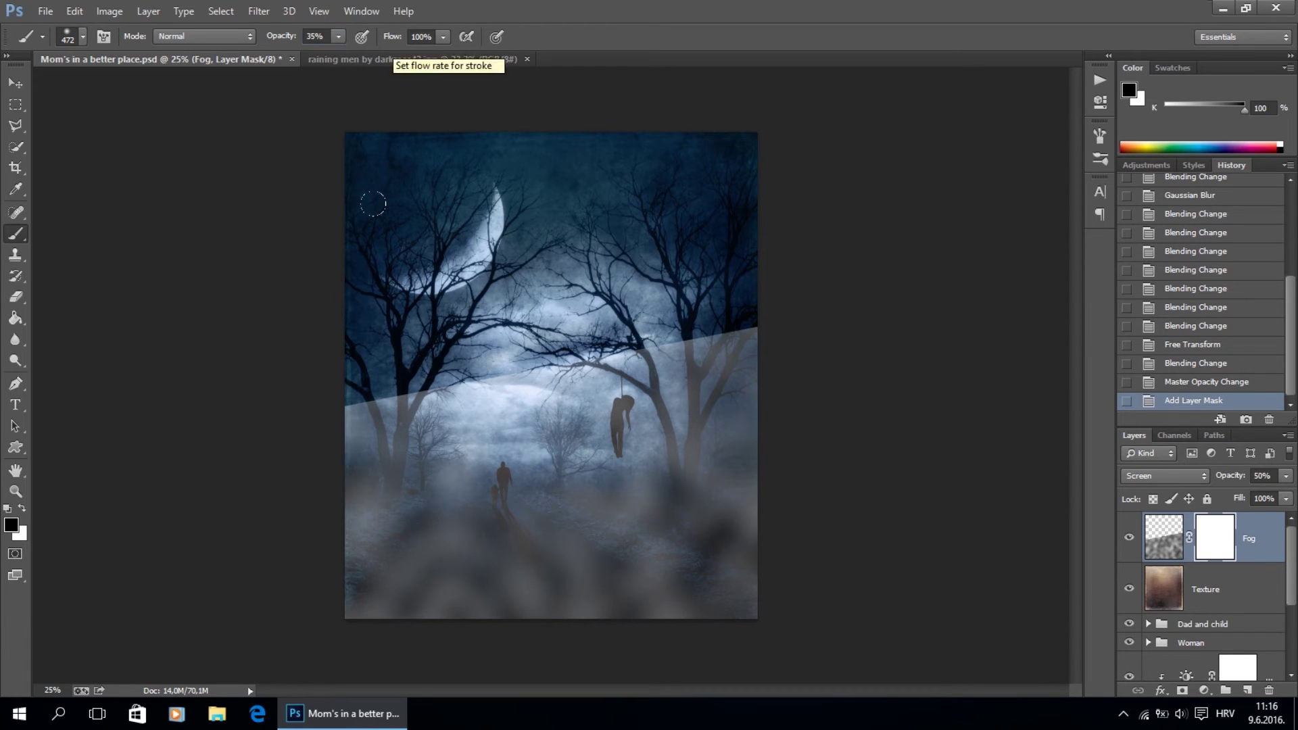
Paint black on the Fog mask to erase the fog's hard upper edge and thin it over the trees, figures and path.
mouse_move(324, 347)
left_mouse_down()
mouse_move(311, 392)
mouse_move(473, 368)
left_mouse_up()
left_click_drag(568, 365, 669, 348)
left_click_drag(650, 365, 754, 331)
mouse_move(698, 298)
left_mouse_down()
mouse_move(663, 514)
mouse_move(406, 530)
mouse_move(376, 478)
mouse_move(446, 531)
mouse_move(595, 514)
left_mouse_up()
mouse_move(473, 595)
left_mouse_down()
mouse_move(747, 466)
mouse_move(726, 443)
left_mouse_up()
mouse_move(716, 317)
left_mouse_down()
mouse_move(785, 466)
mouse_move(698, 649)
mouse_move(707, 473)
mouse_move(457, 478)
mouse_move(392, 521)
mouse_move(355, 500)
left_mouse_up()
left_click_drag(696, 433, 629, 486)
mouse_move(398, 621)
left_mouse_down()
mouse_move(533, 542)
mouse_move(449, 581)
mouse_move(424, 574)
mouse_move(585, 514)
mouse_move(395, 625)
mouse_move(572, 549)
mouse_move(718, 545)
mouse_move(619, 588)
mouse_move(772, 564)
mouse_move(758, 396)
left_mouse_up()
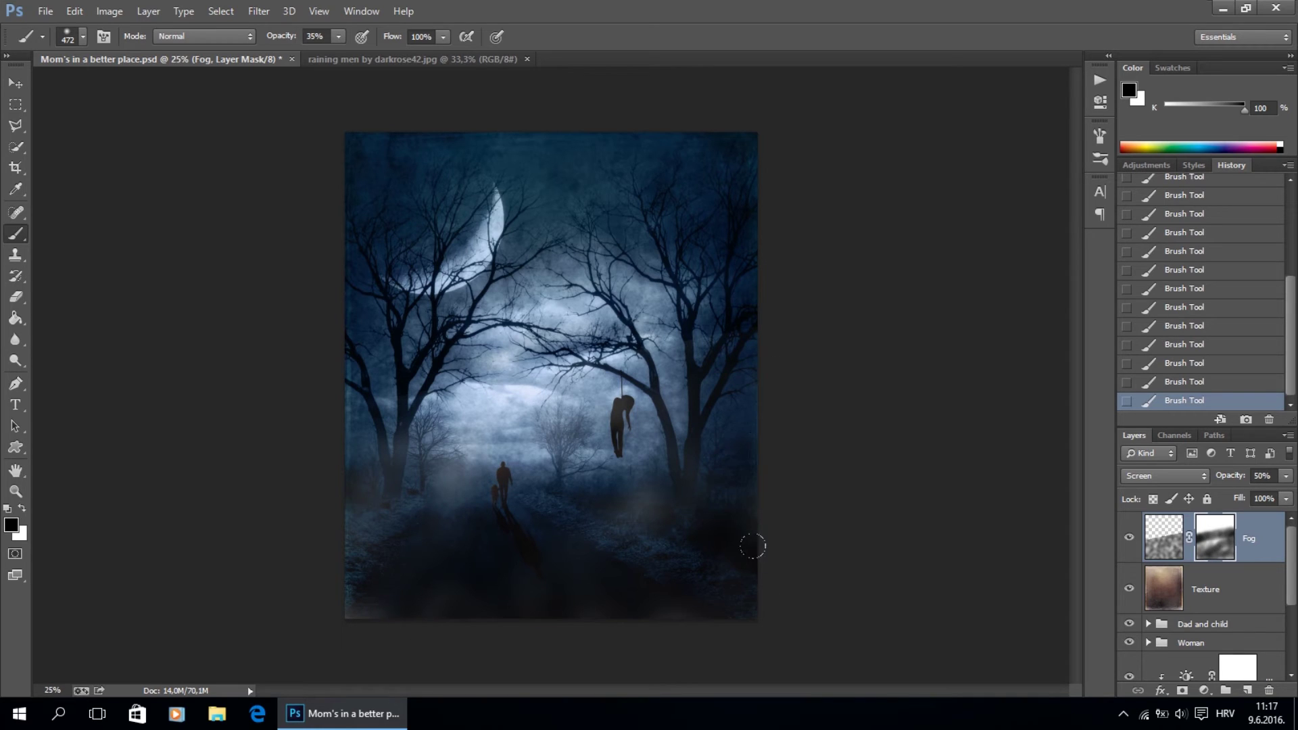
left_click_drag(534, 384, 277, 595)
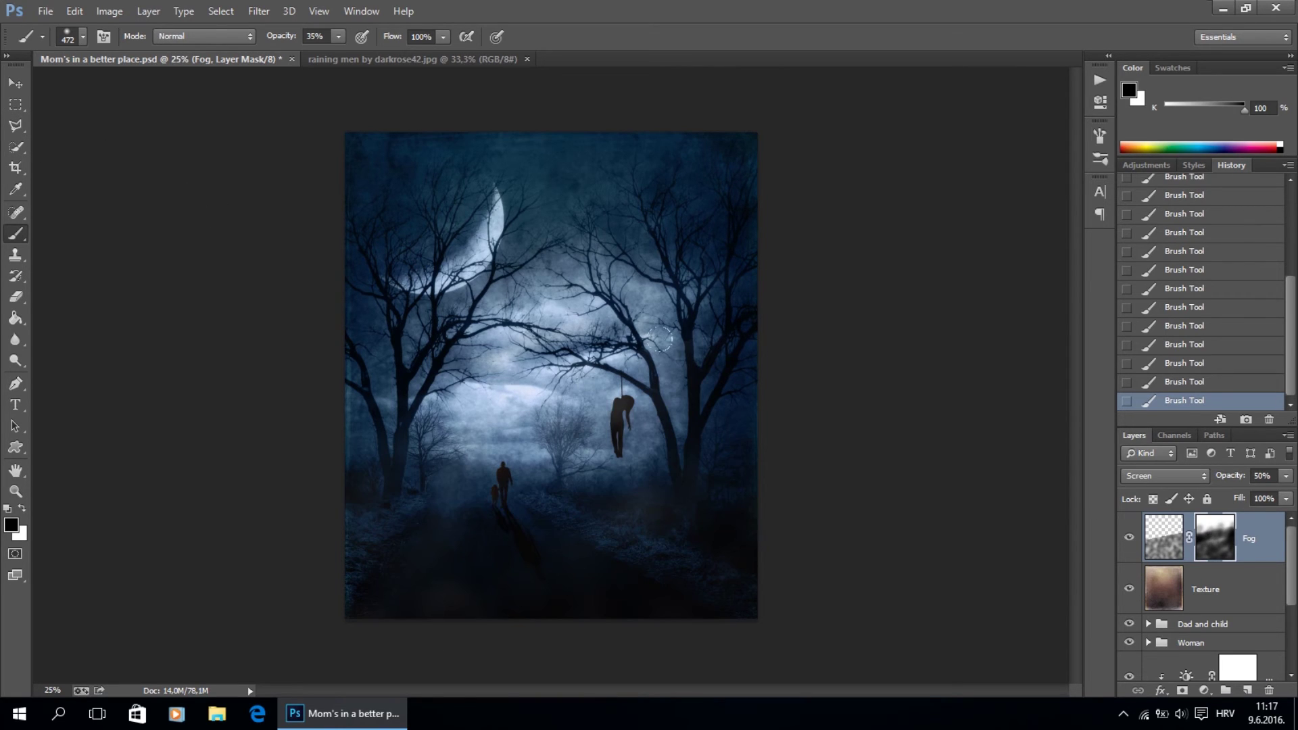
key("v")
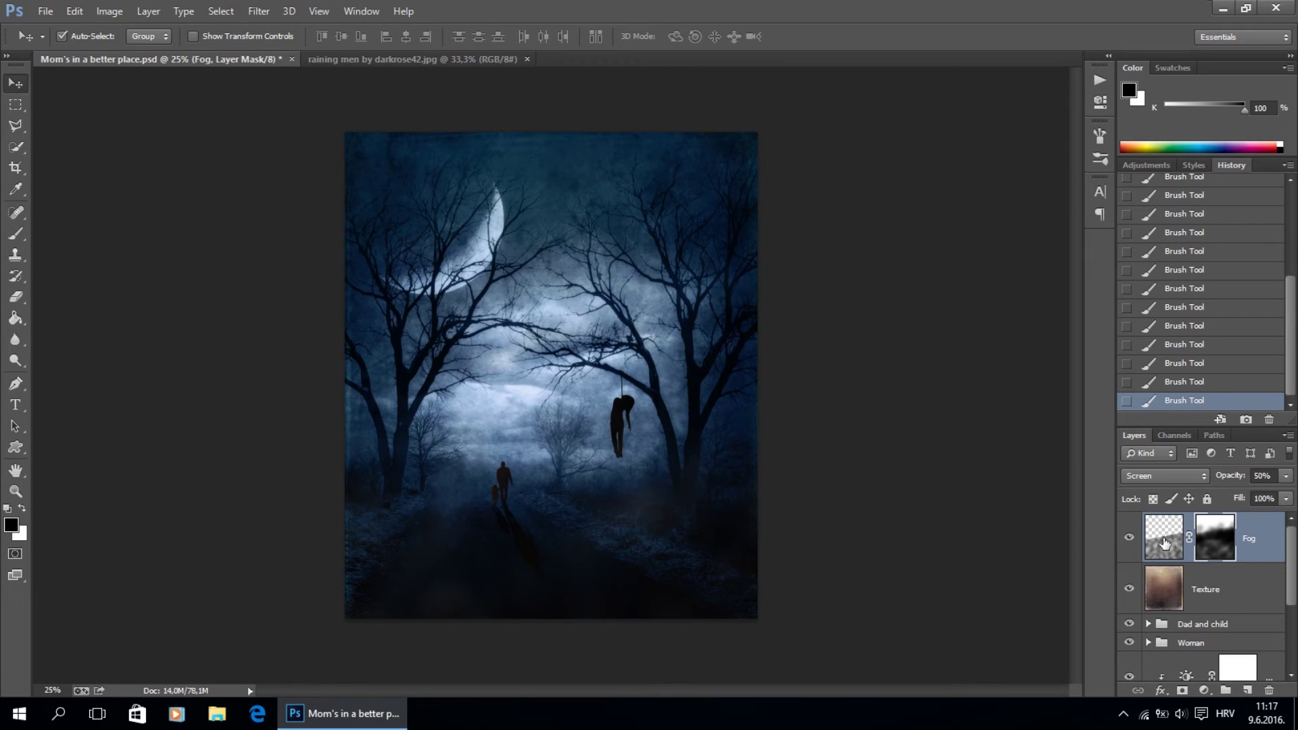
Stamp all visible layers into a new top layer and set its Camera Raw temperature to -10 and tint to +5.
key("ctrl+shift+alt+e")
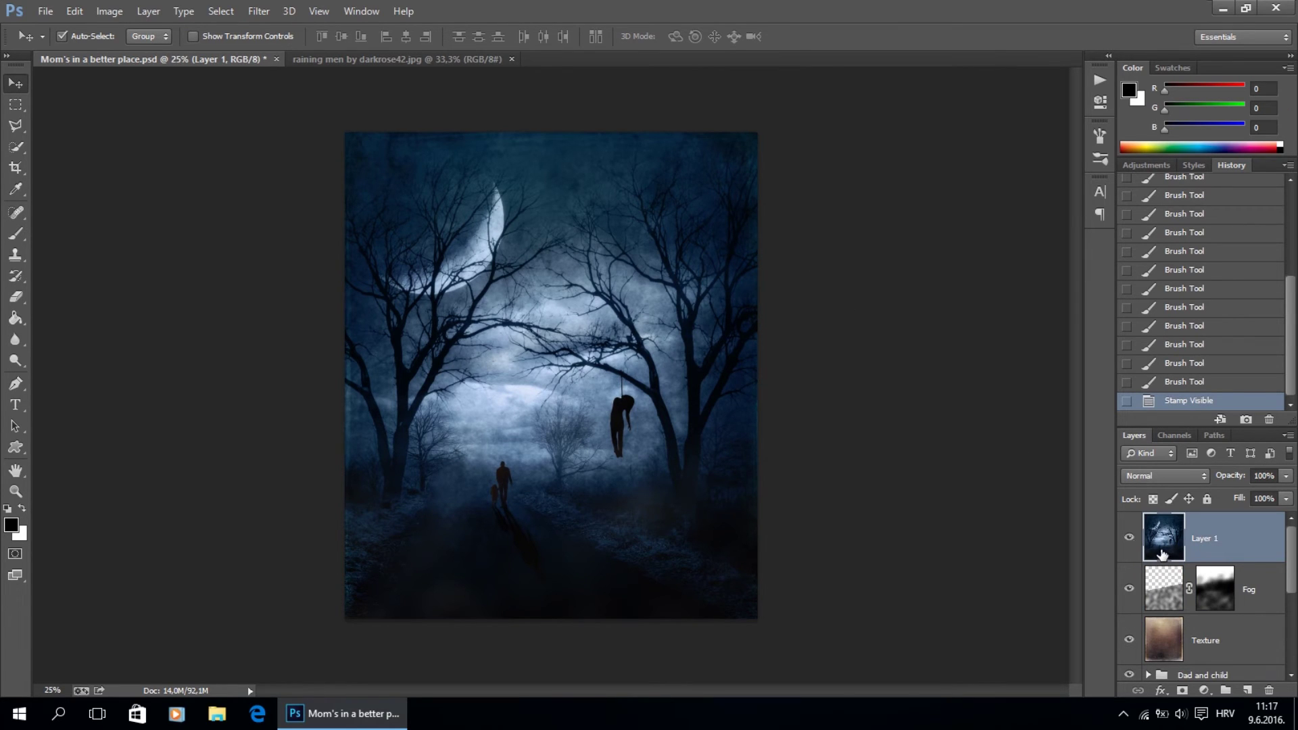
left_click(259, 11)
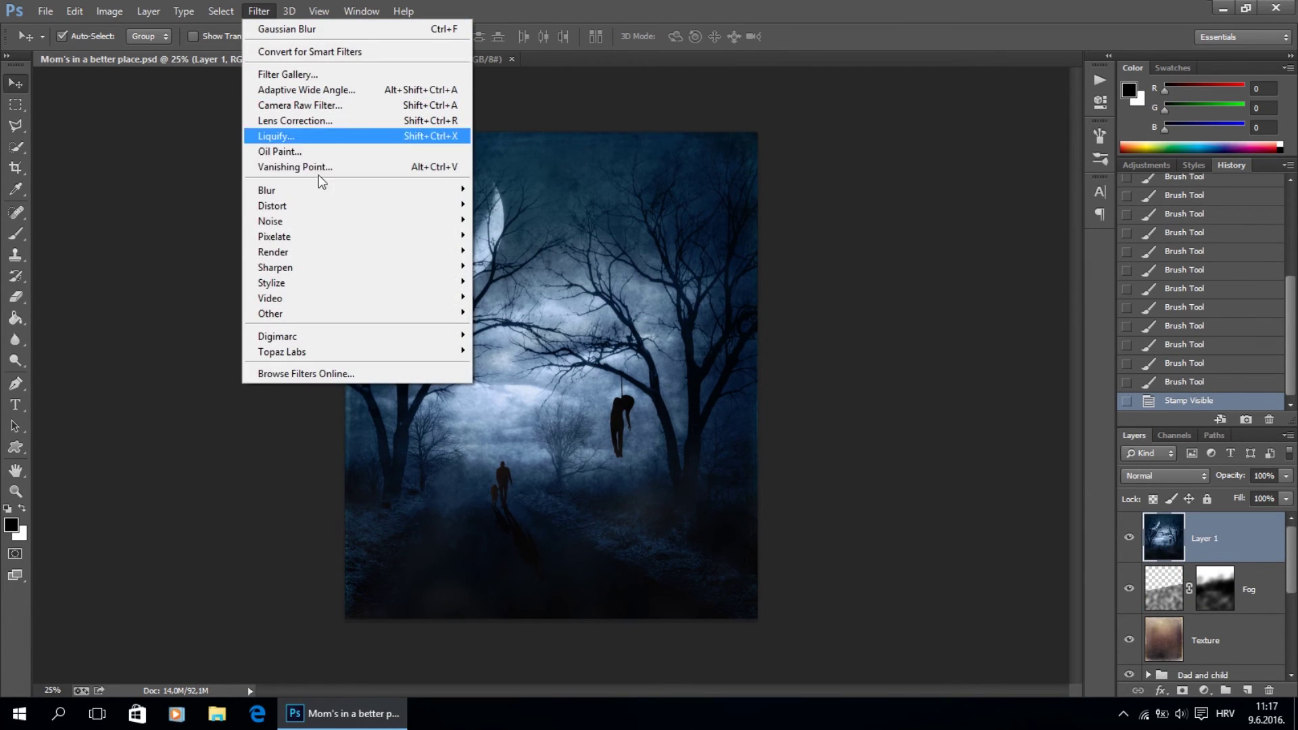
left_click(340, 107)
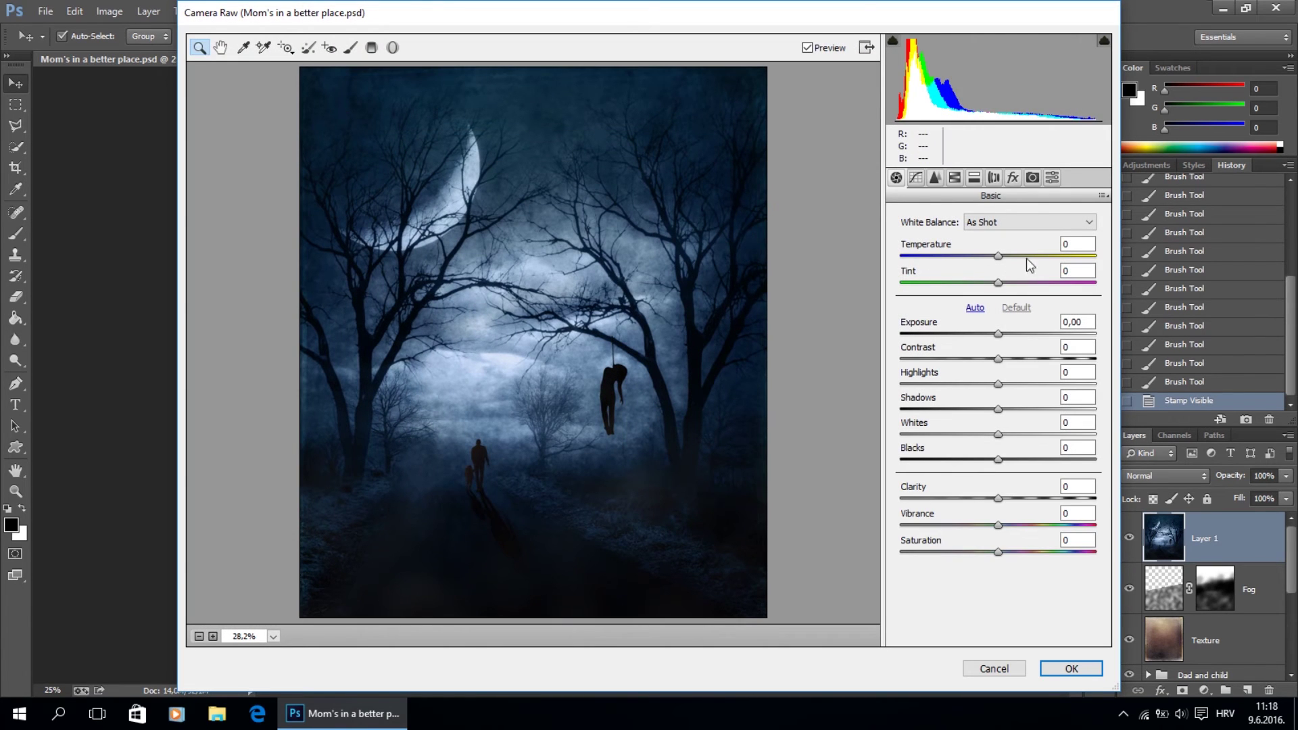
left_click(1077, 244)
type("-10")
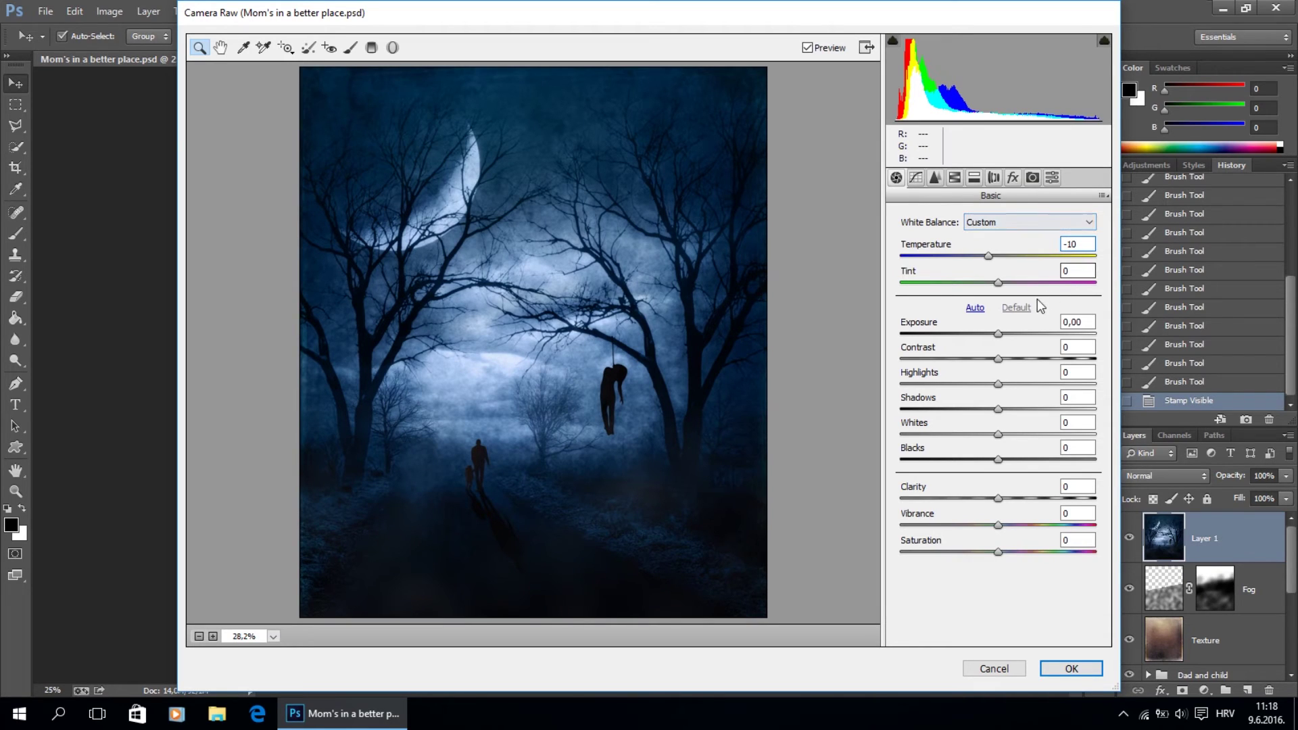
key("Tab")
type("5")
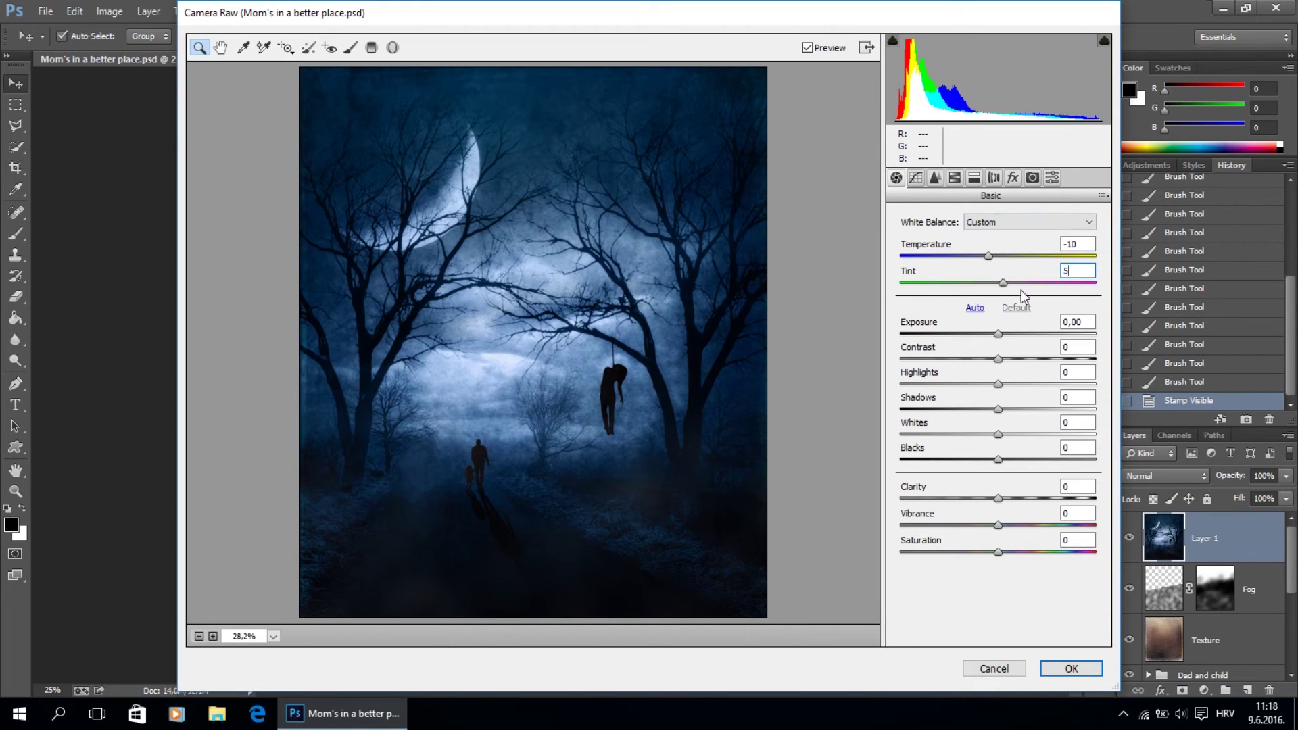
key("Tab")
type("15")
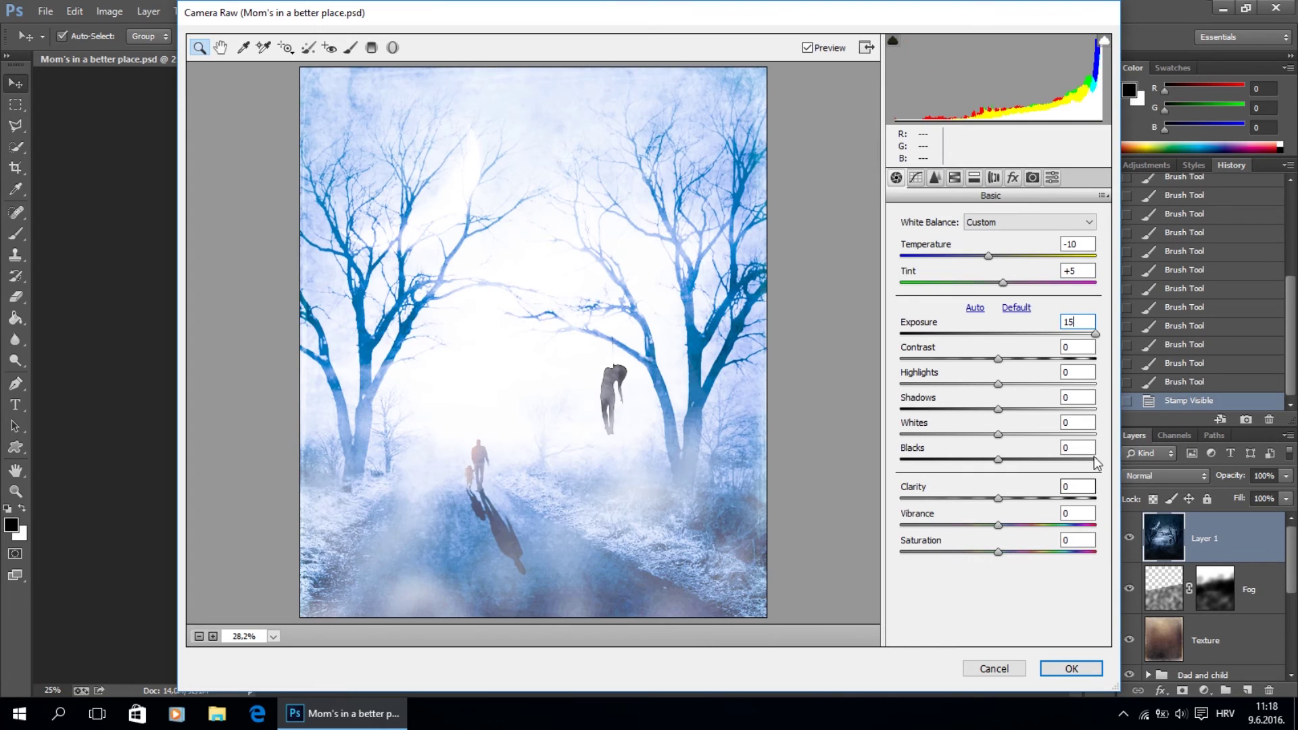
left_click(1029, 343)
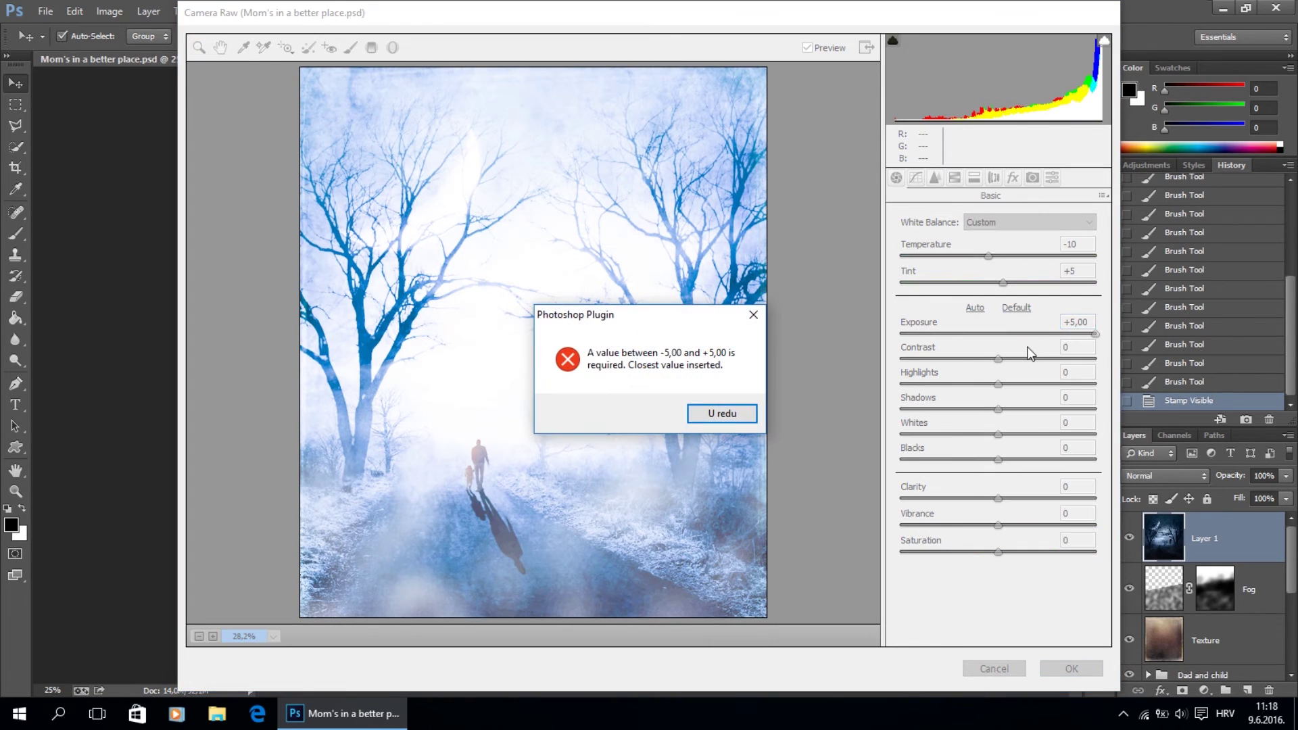
left_click(753, 314)
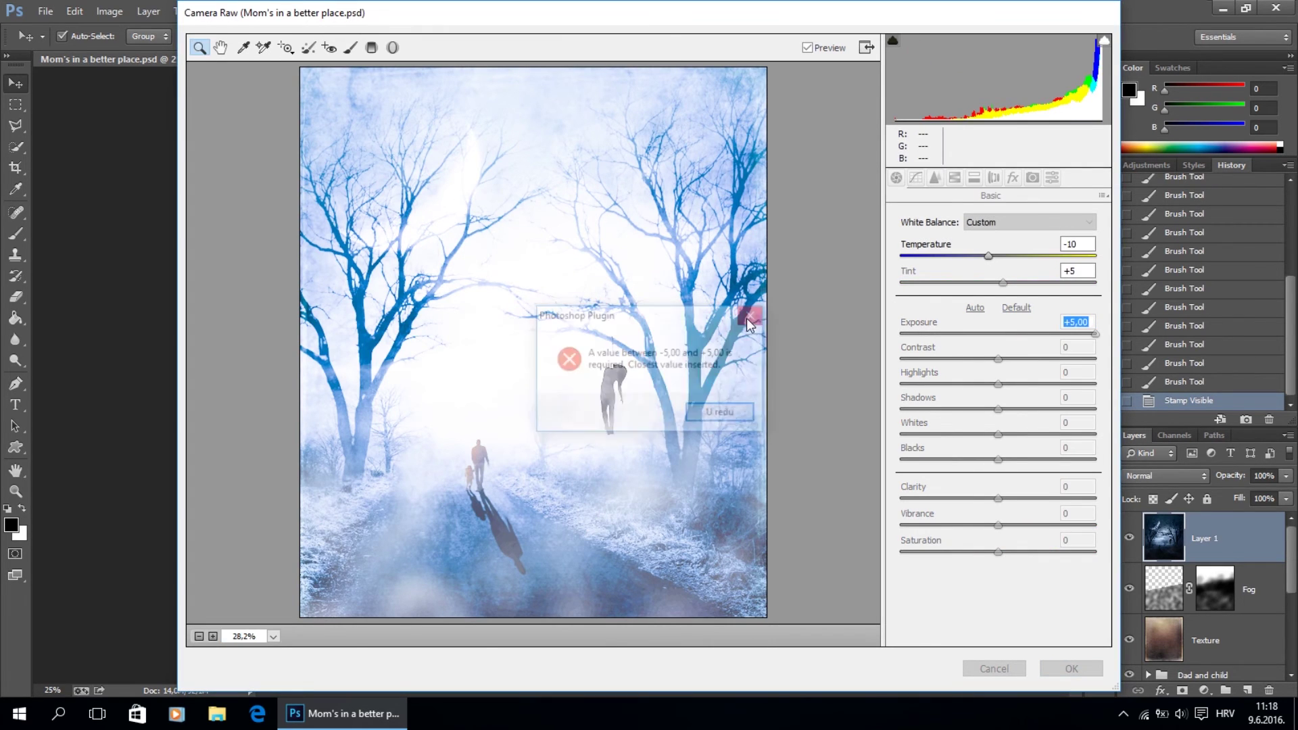
Set the Camera Raw exposure to +0.25, contrast to +5, clarity to +20 and saturation to -11, and apply the filter.
left_click(1005, 334)
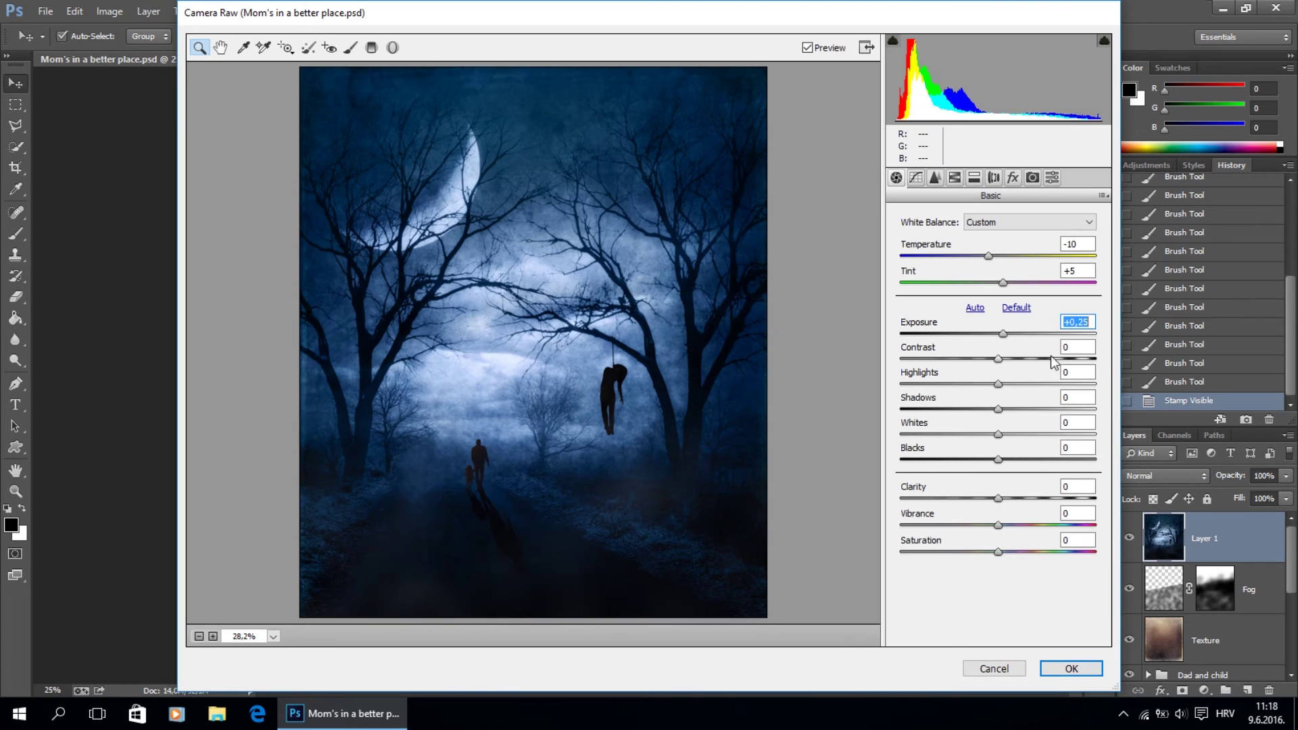
left_click(1005, 359)
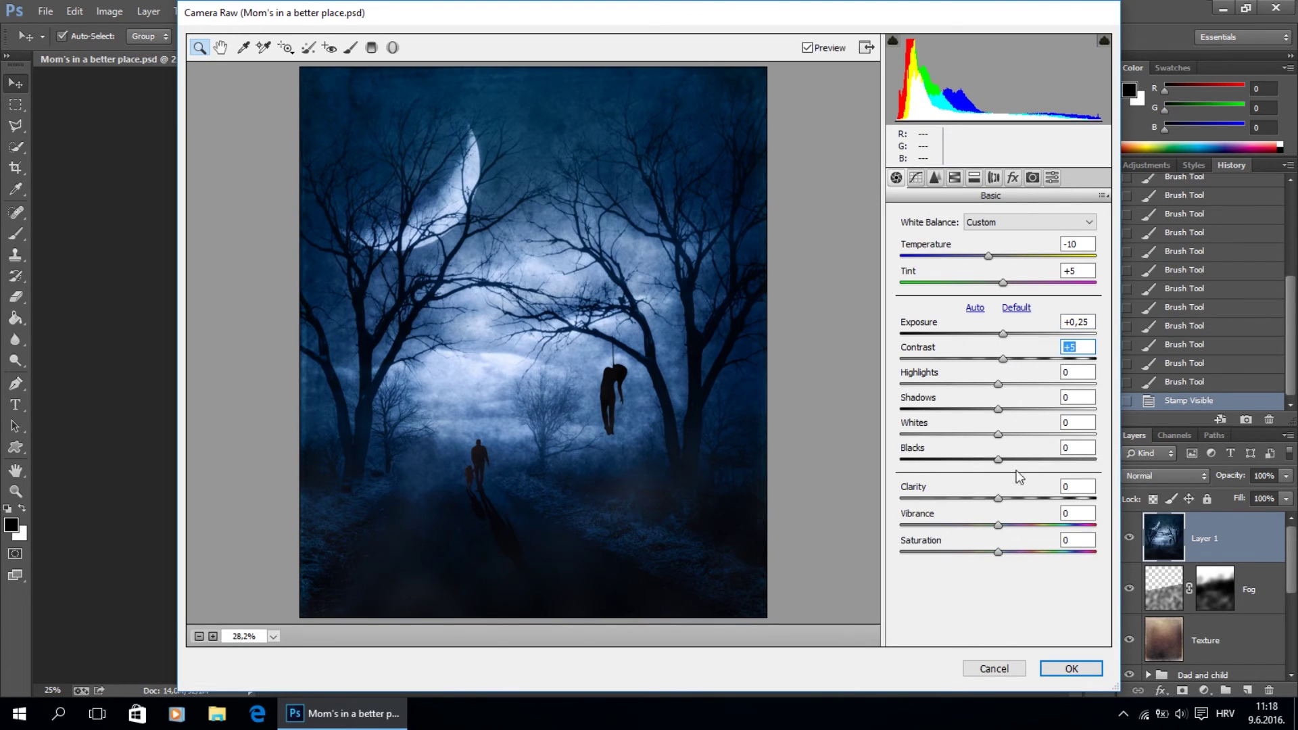
left_click_drag(998, 499, 1018, 498)
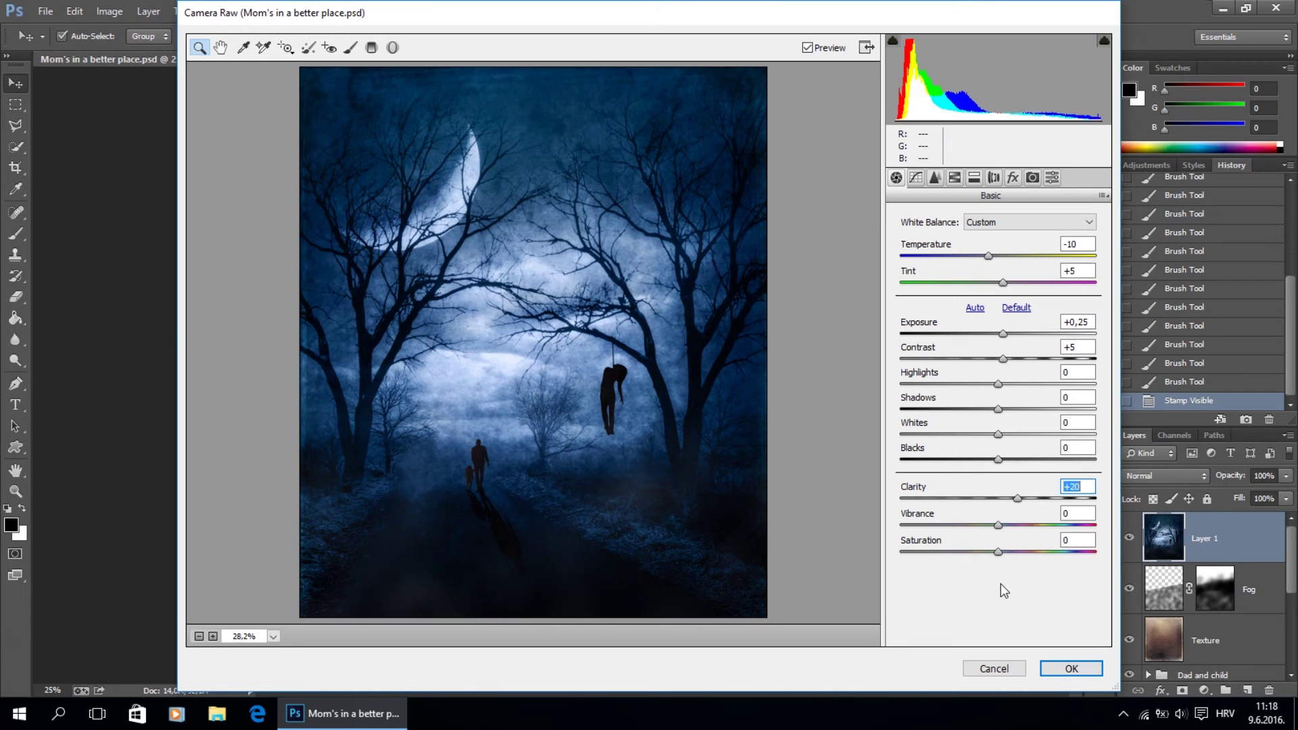
left_click_drag(998, 553, 987, 558)
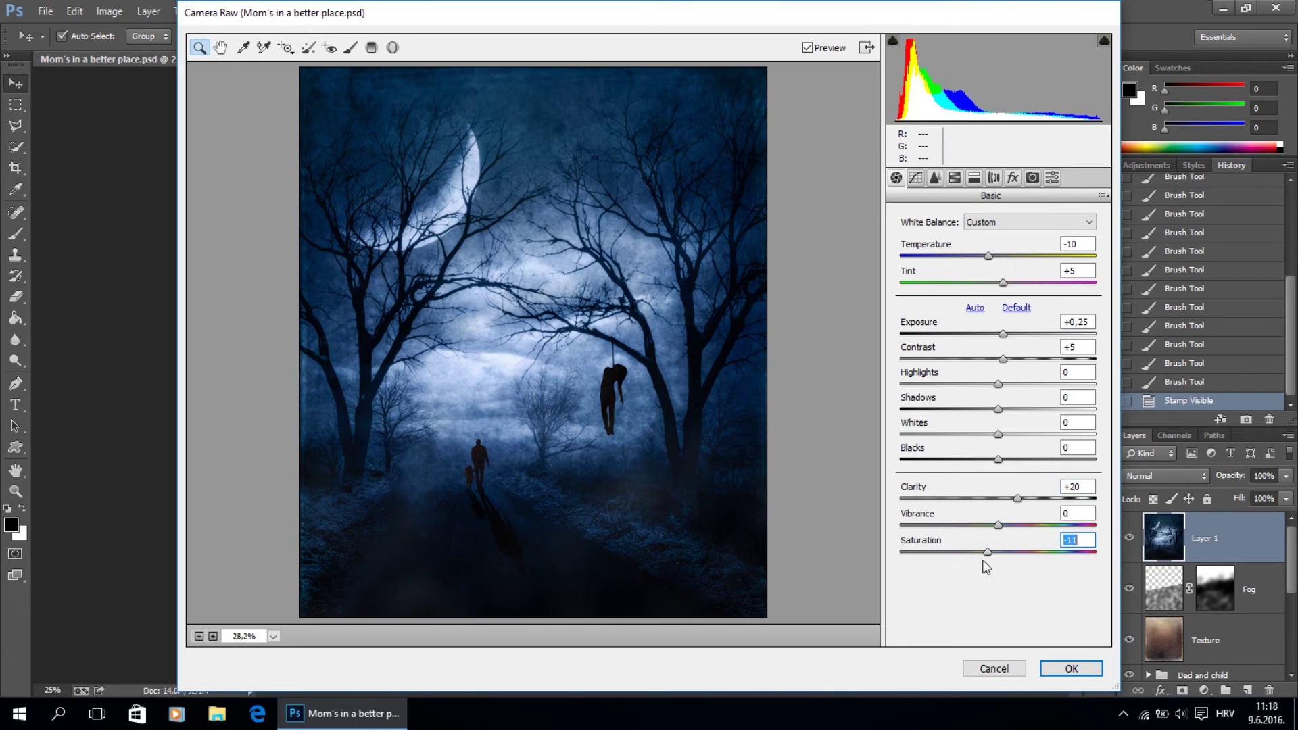
left_click(1071, 670)
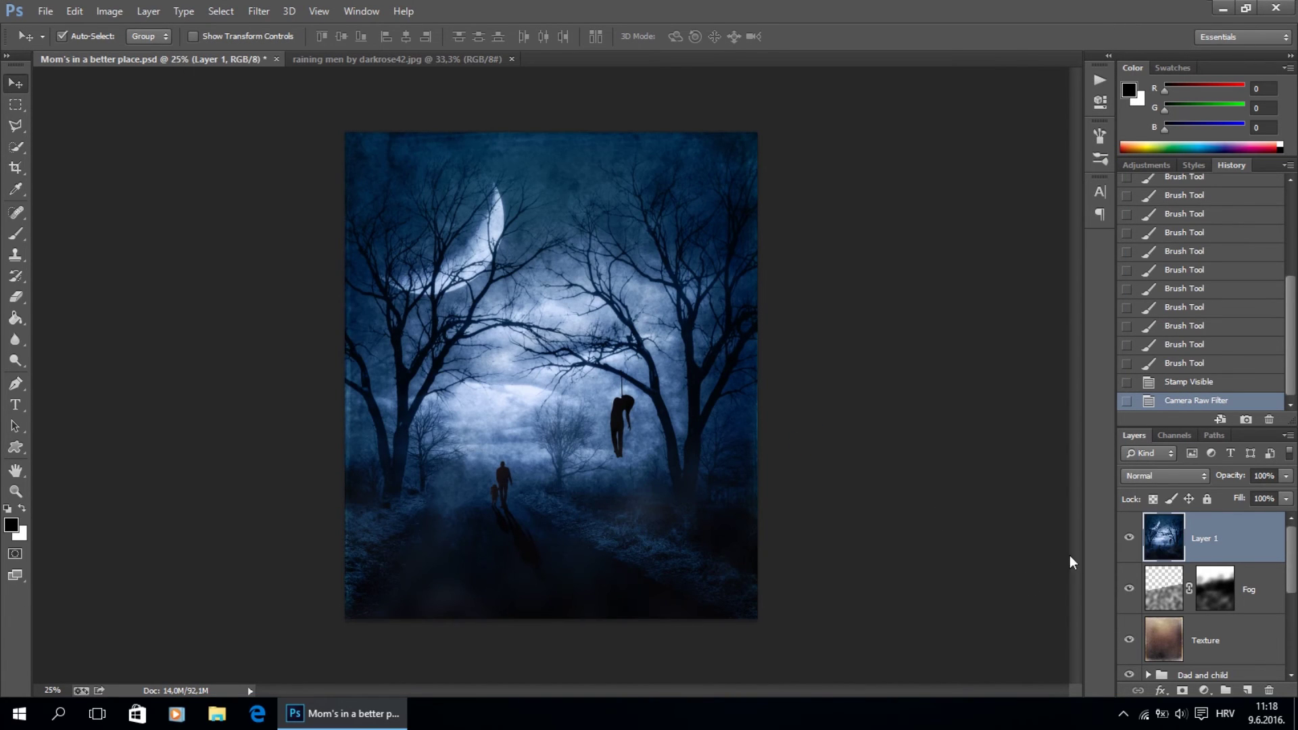
Dodge the moon and the bright clouds on the stamped layer with a 349 px brush, Midtones range and 10% exposure.
left_click(1130, 548)
left_click(1130, 547)
left_click(15, 361)
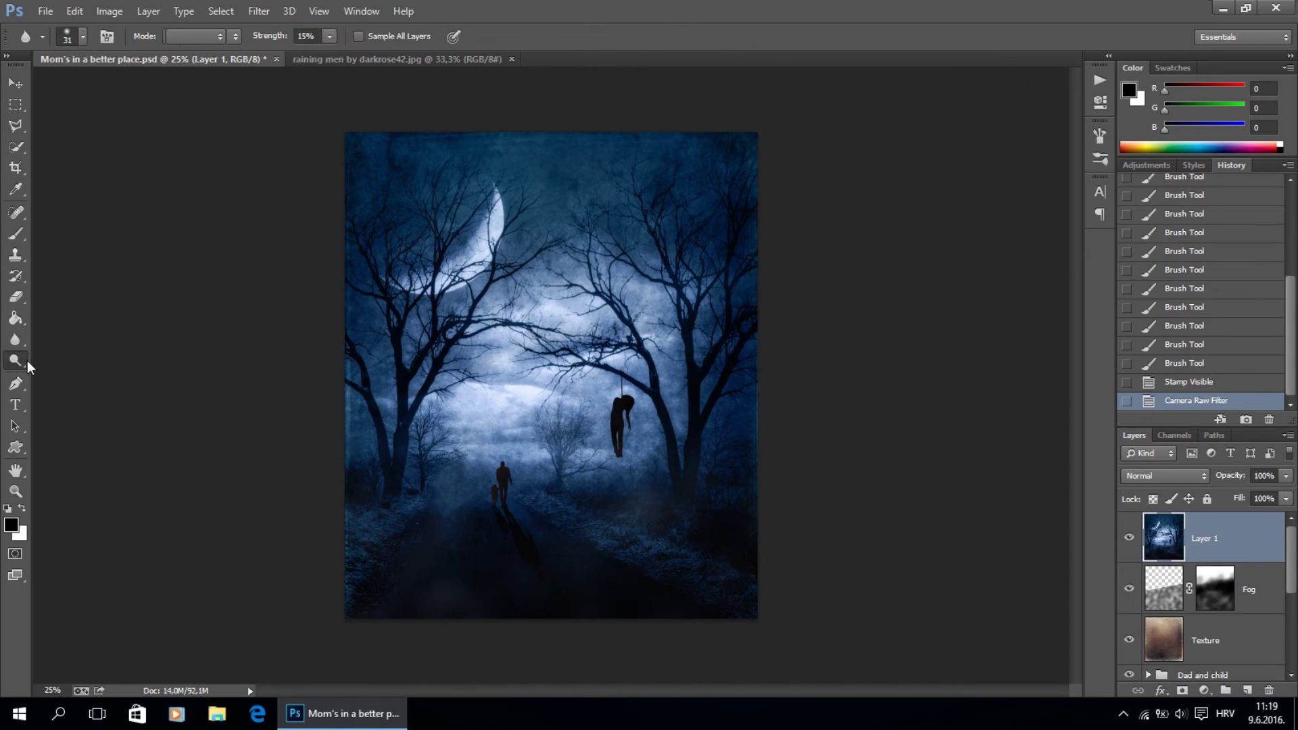
left_click_drag(257, 35, 265, 35)
mouse_move(464, 199)
left_mouse_down()
mouse_move(469, 216)
mouse_move(426, 264)
mouse_move(436, 261)
left_mouse_up()
mouse_move(478, 196)
left_mouse_down()
mouse_move(481, 226)
mouse_move(446, 250)
left_mouse_up()
left_click_drag(439, 257, 409, 284)
mouse_move(457, 416)
left_mouse_down()
mouse_move(472, 380)
mouse_move(445, 421)
mouse_move(484, 417)
mouse_move(489, 432)
mouse_move(450, 439)
mouse_move(521, 379)
left_mouse_up()
left_click_drag(528, 298, 540, 299)
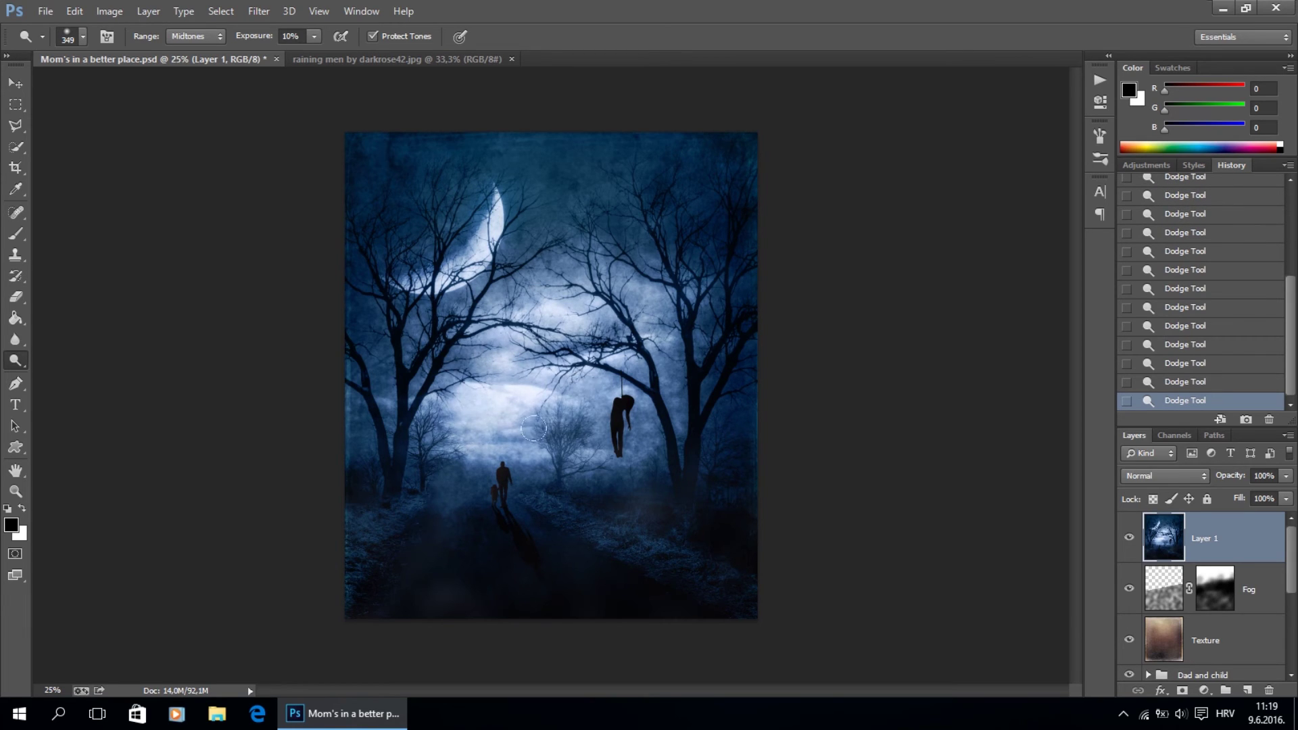
left_click(1129, 537)
left_click(1129, 536)
Rename the stamped top layer as POster.
left_click(16, 90)
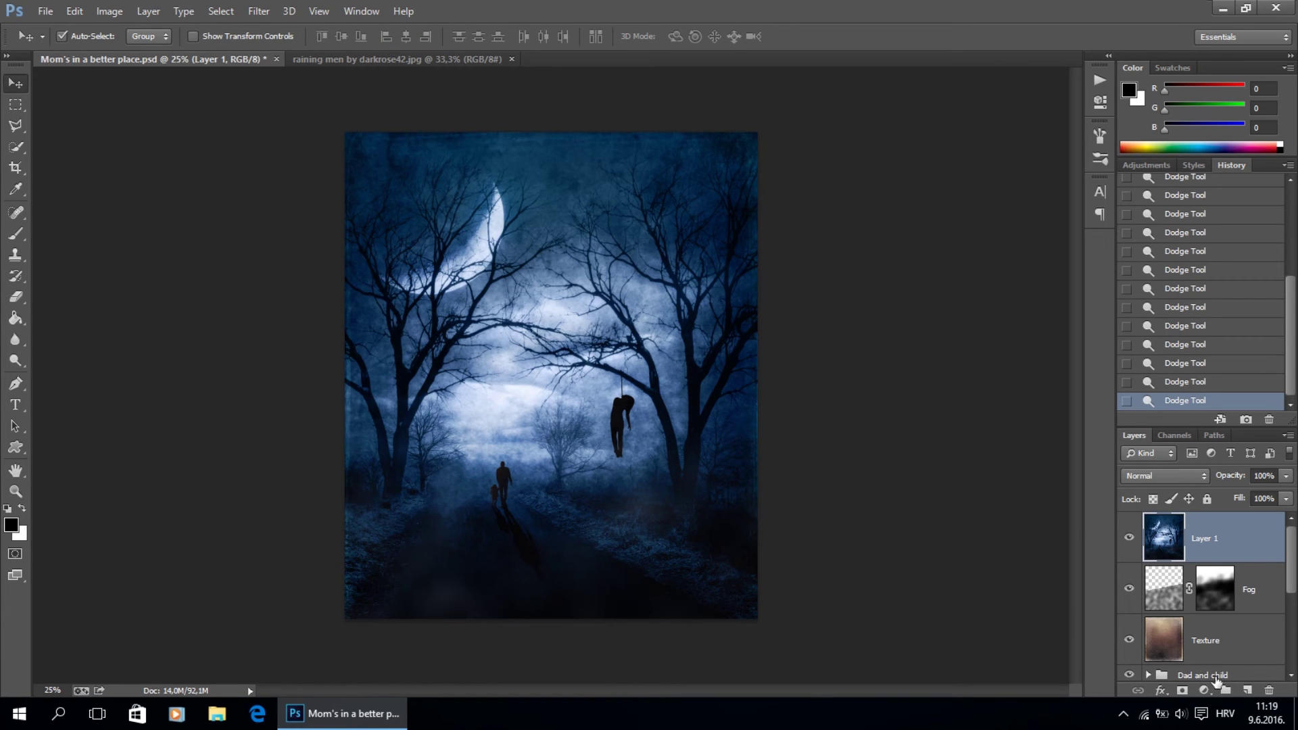
double_click(1209, 541)
type("POster")
key("Return")
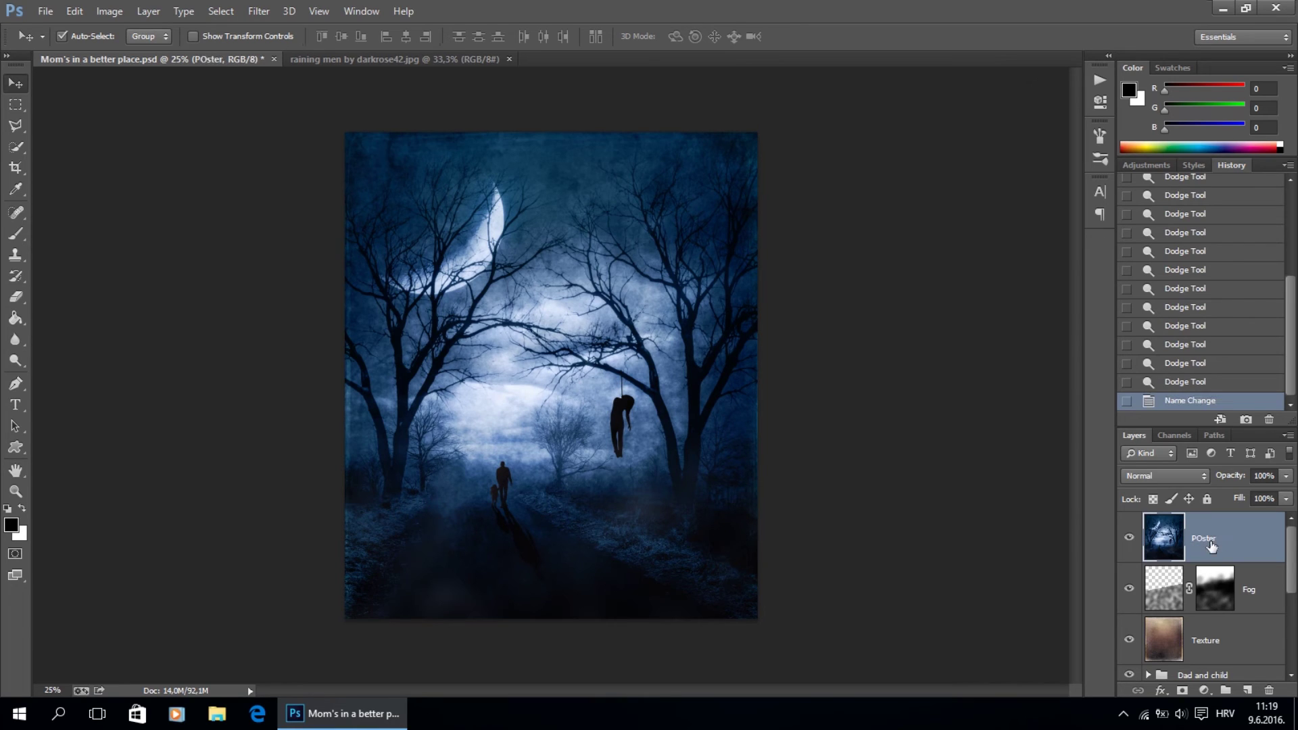
Add a new layer above POster and name it Black Brush.
left_click(1247, 689)
double_click(1207, 541)
type("Black Brush")
key("Return")
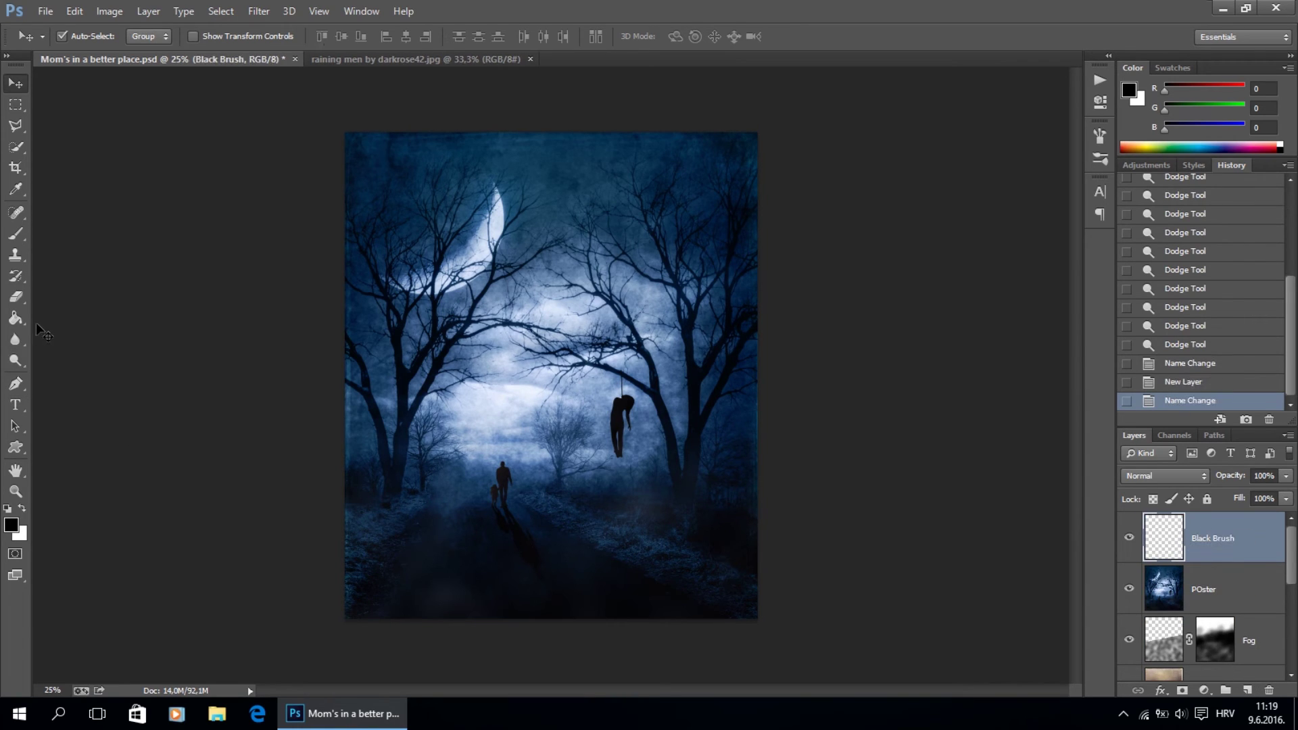
Set up a soft black brush at 700 px size and 25% opacity.
left_click(16, 233)
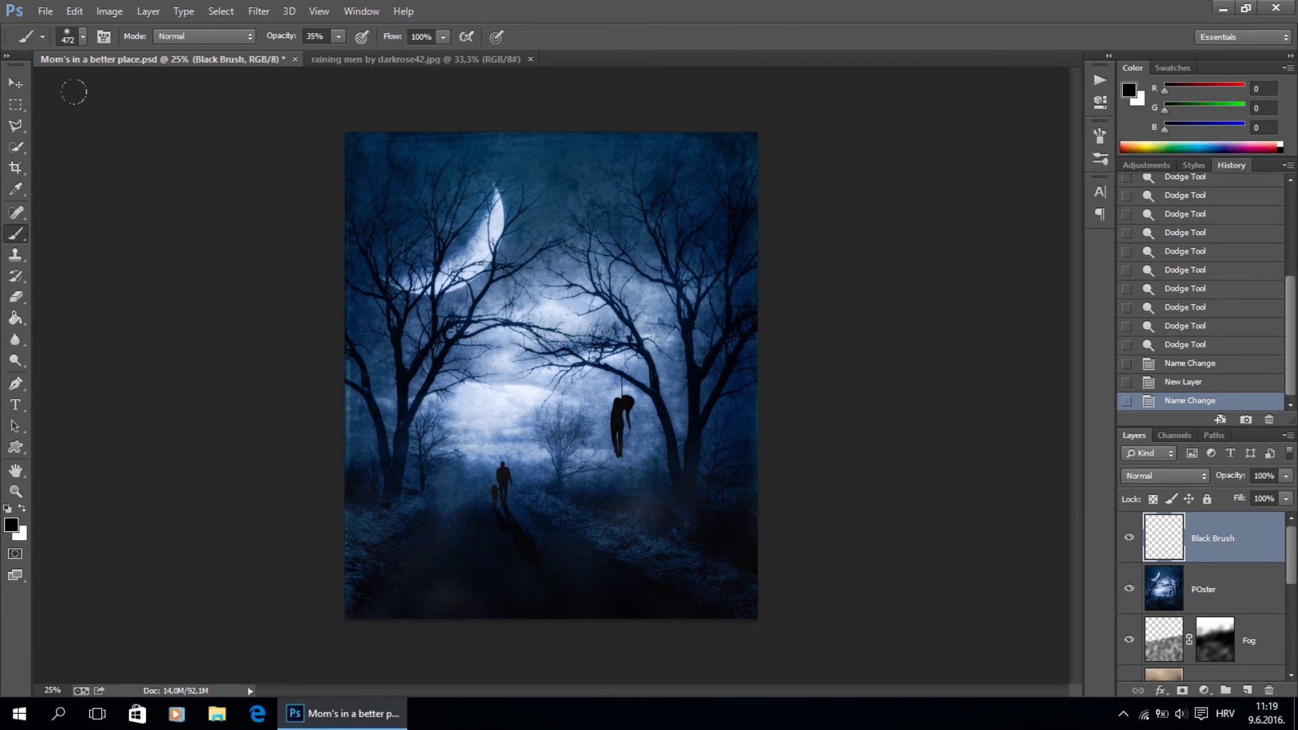
left_click(83, 38)
type("700")
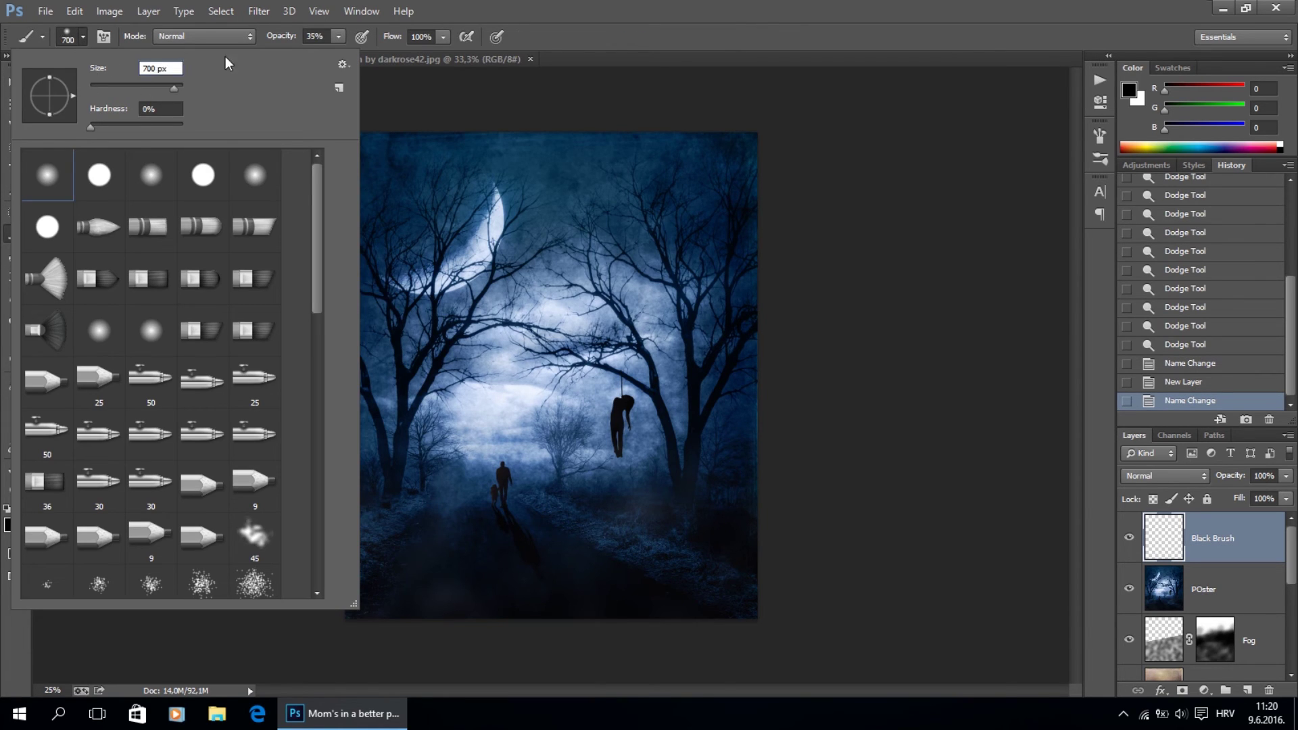
key("Return")
double_click(311, 37)
type("25")
key("Return")
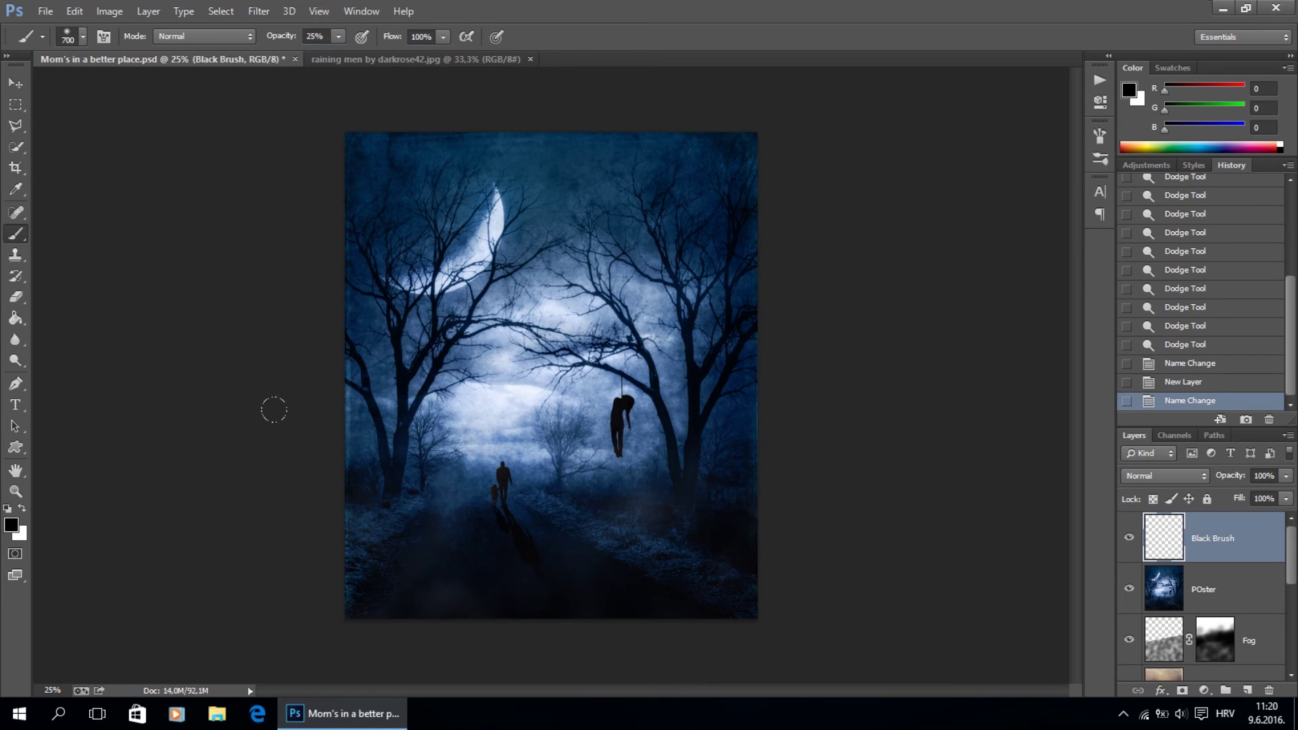
Paint black on the Black Brush layer over the ground, the right-hand tree and the image's outer edges to darken them.
mouse_move(435, 603)
left_mouse_down()
mouse_move(295, 551)
mouse_move(688, 536)
mouse_move(639, 522)
left_mouse_up()
left_click(718, 523)
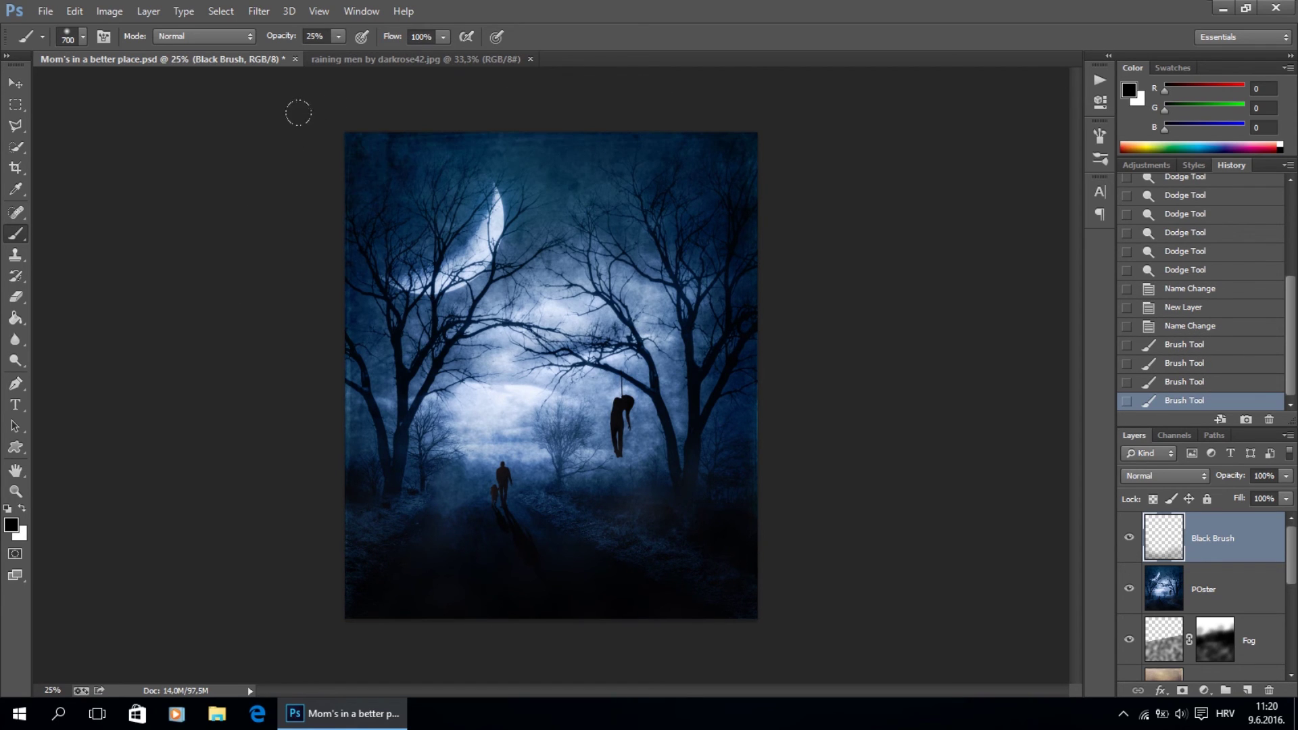
left_click(679, 488)
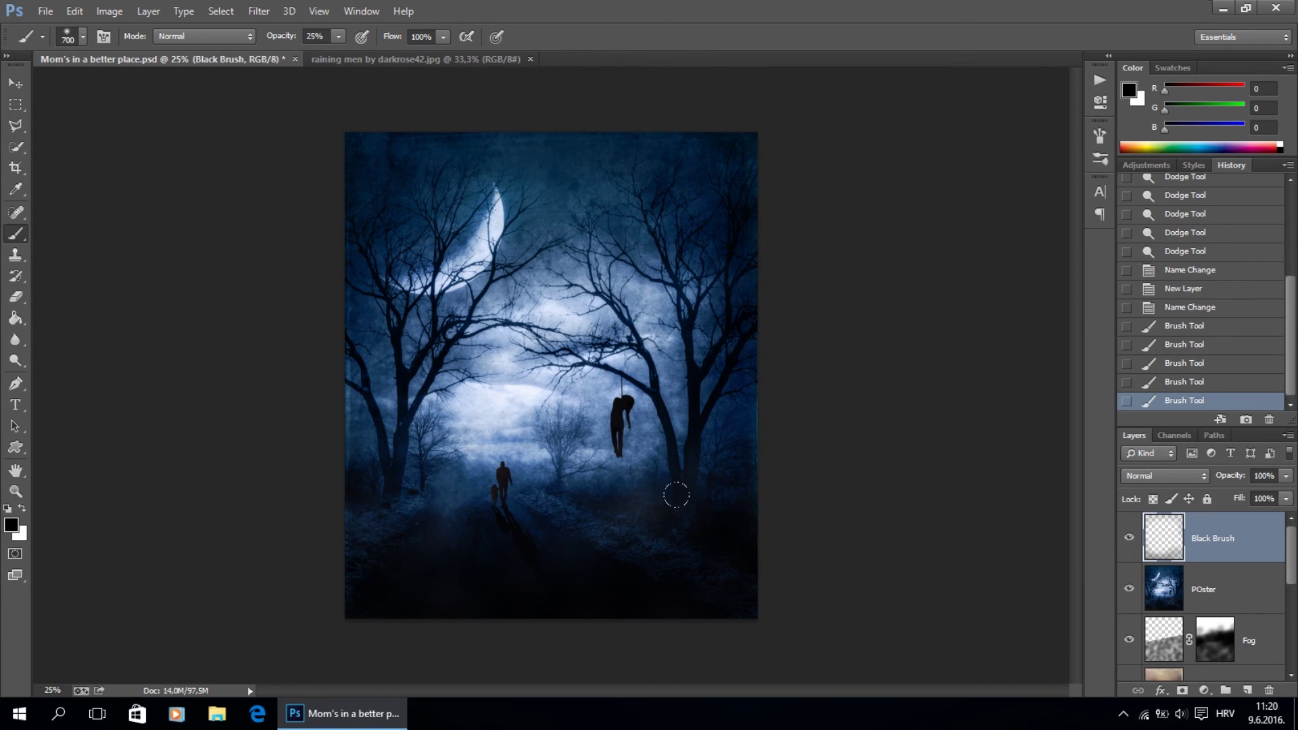
mouse_move(646, 424)
left_mouse_down()
mouse_move(649, 331)
mouse_move(706, 379)
left_mouse_up()
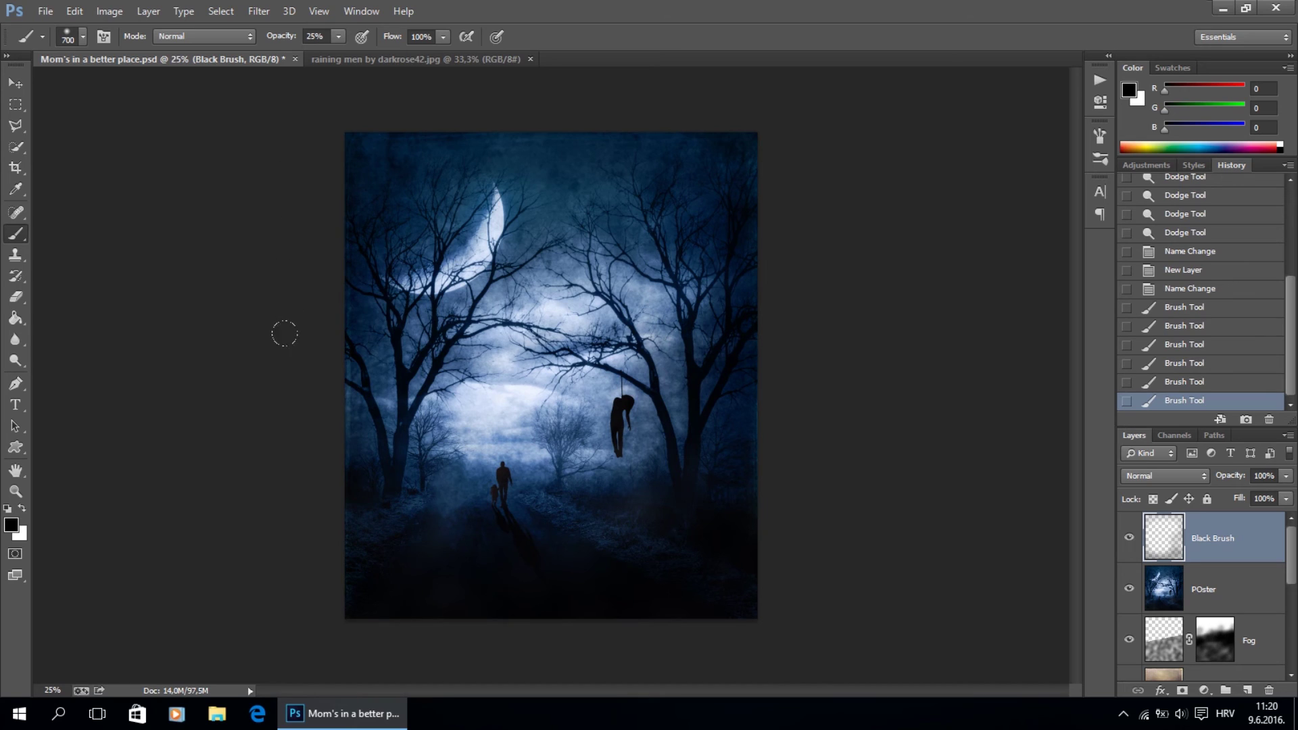
left_click(304, 102)
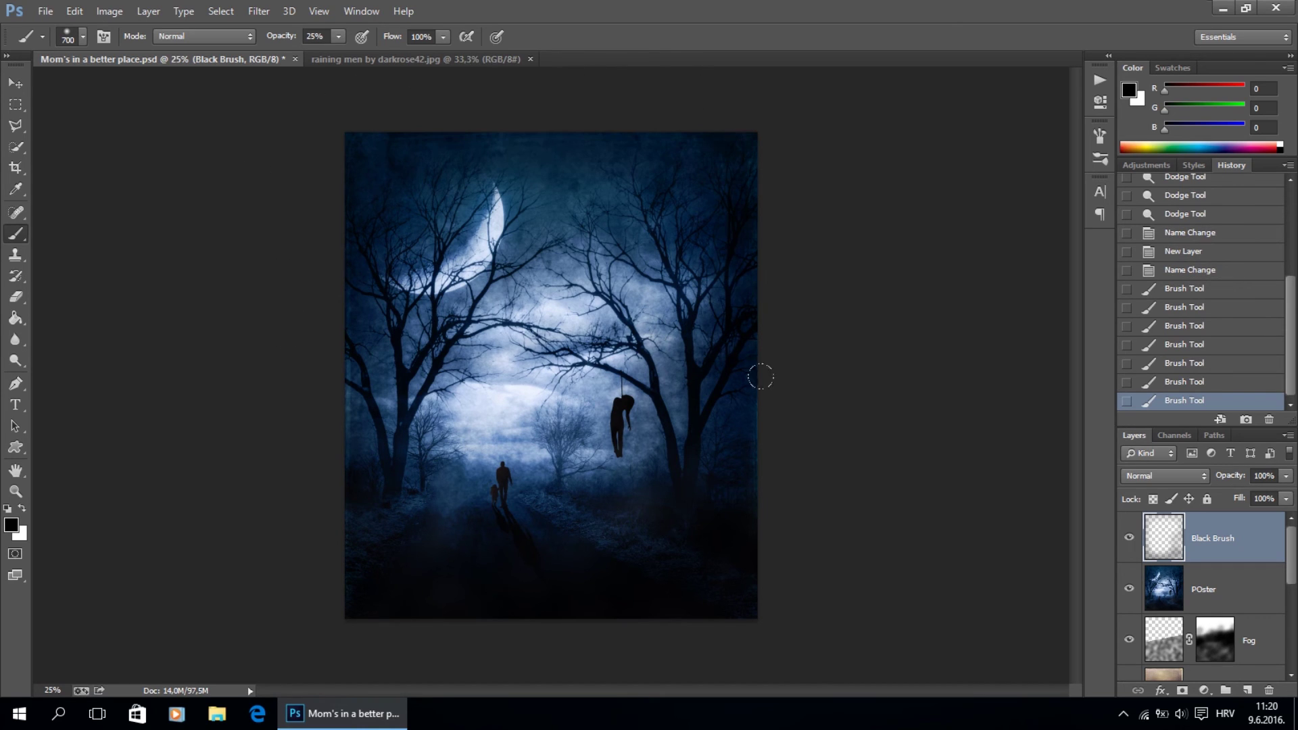
left_click(291, 588)
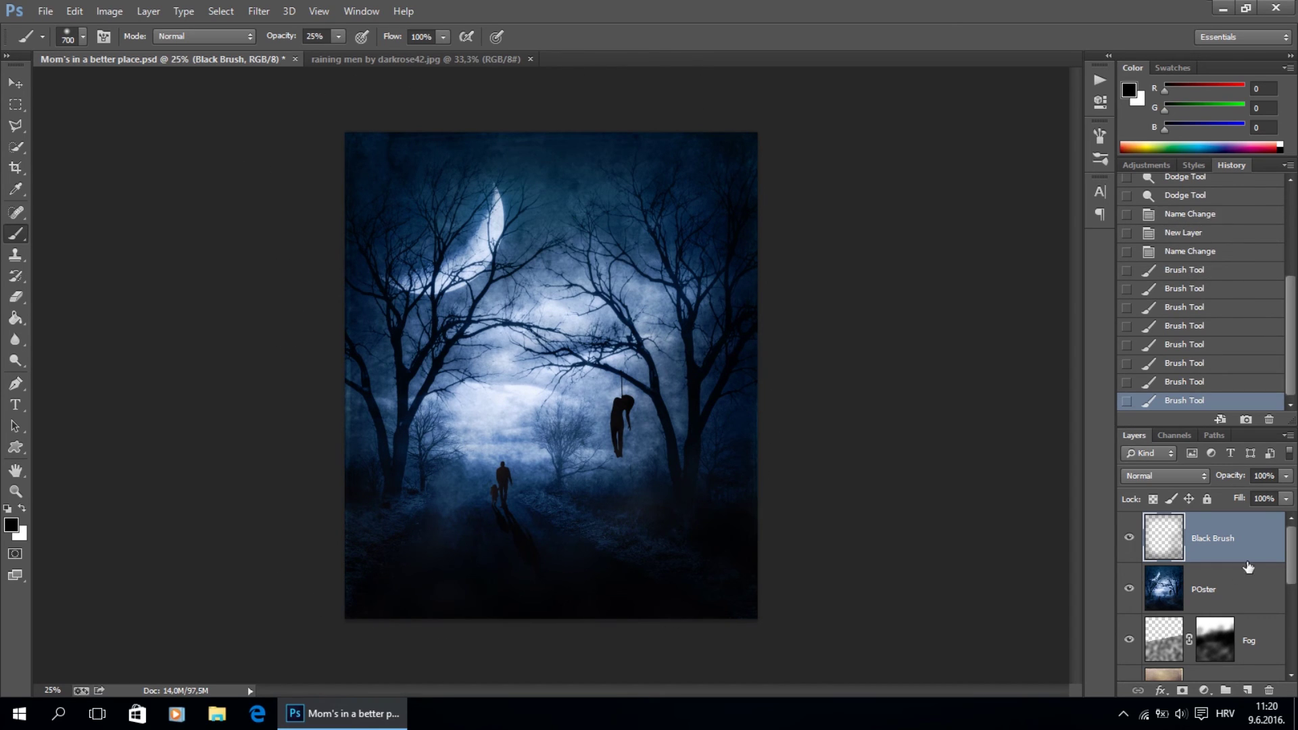
Set the Black Brush layer's opacity to 70%.
double_click(1261, 476)
type("70")
key("Return")
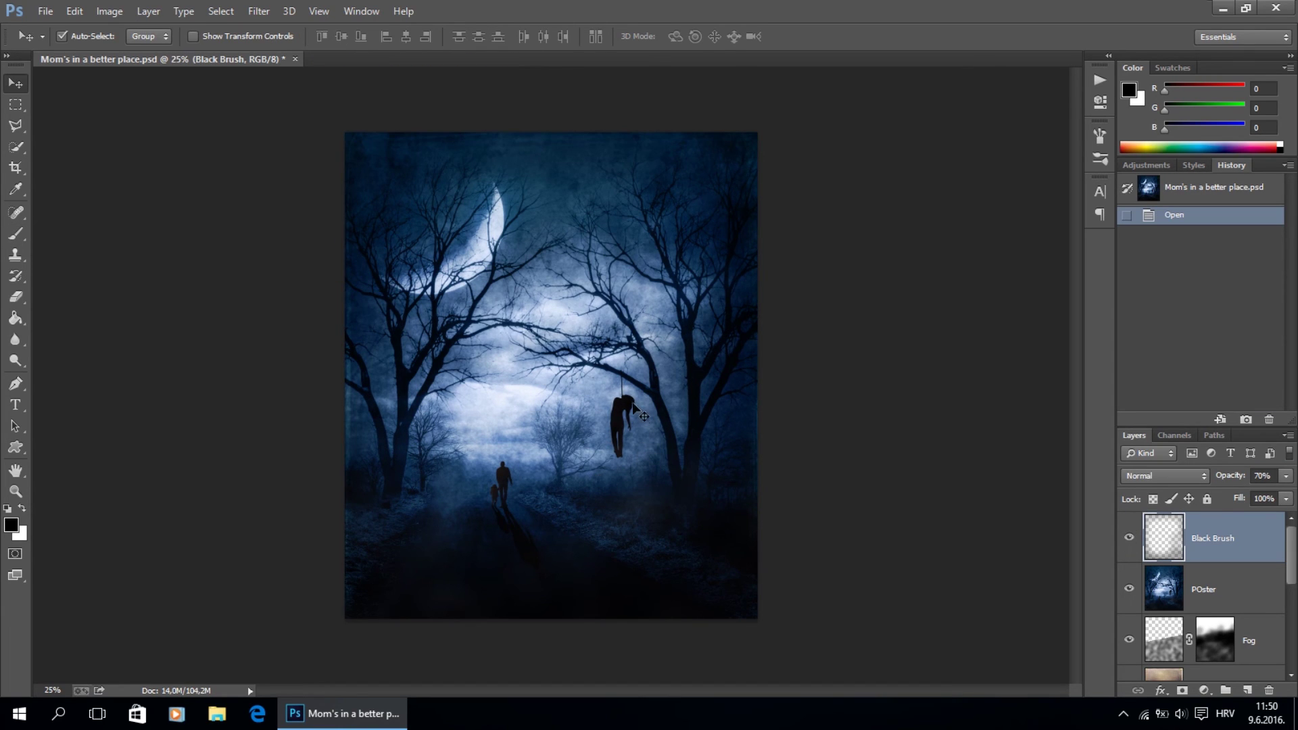
Open the smoke image IMG_5822_by_Night-Fate-Stock from the STOCK Fotke folder.
left_click(45, 12)
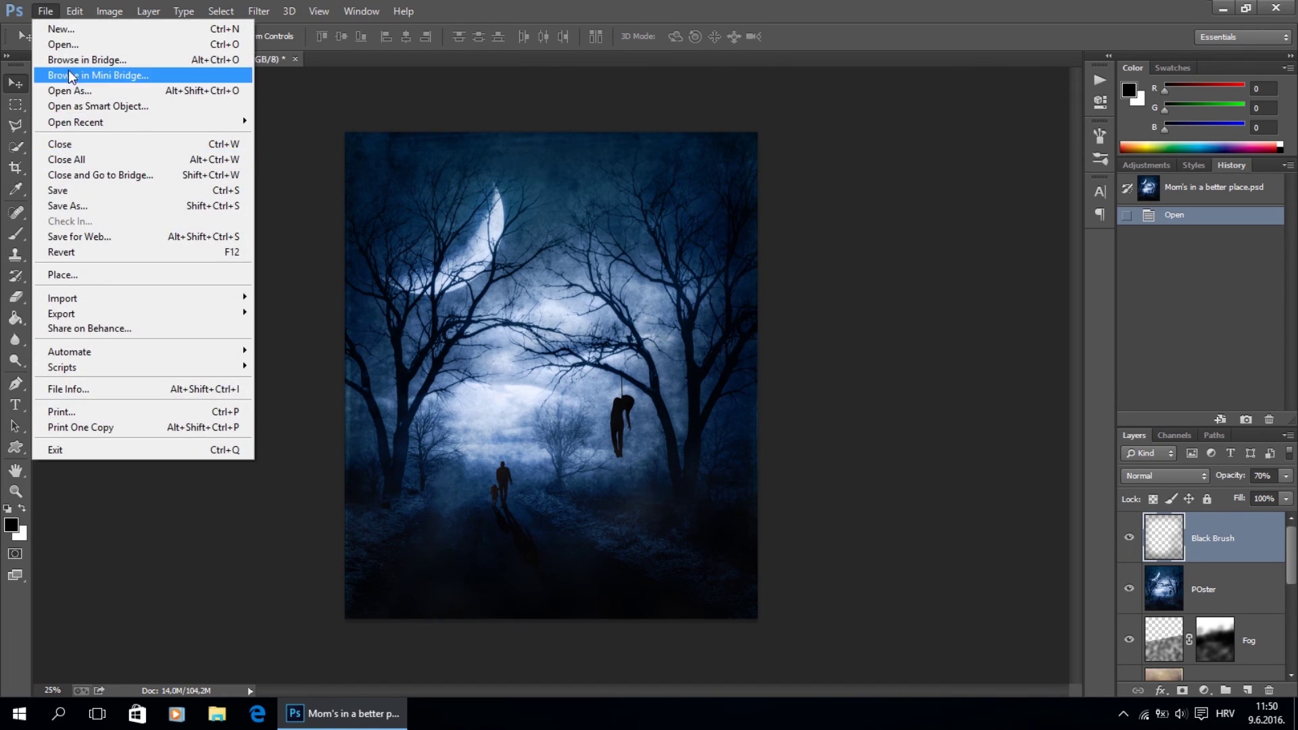
left_click(77, 46)
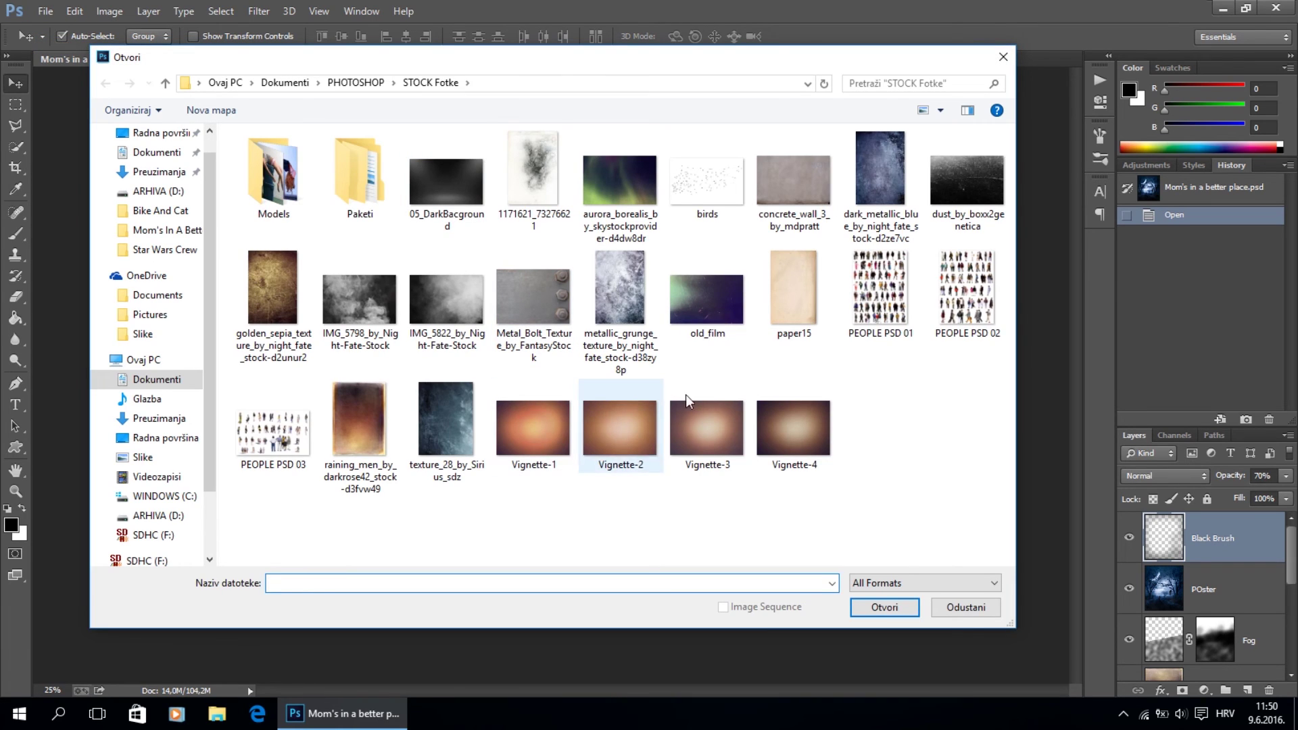
left_click(449, 310)
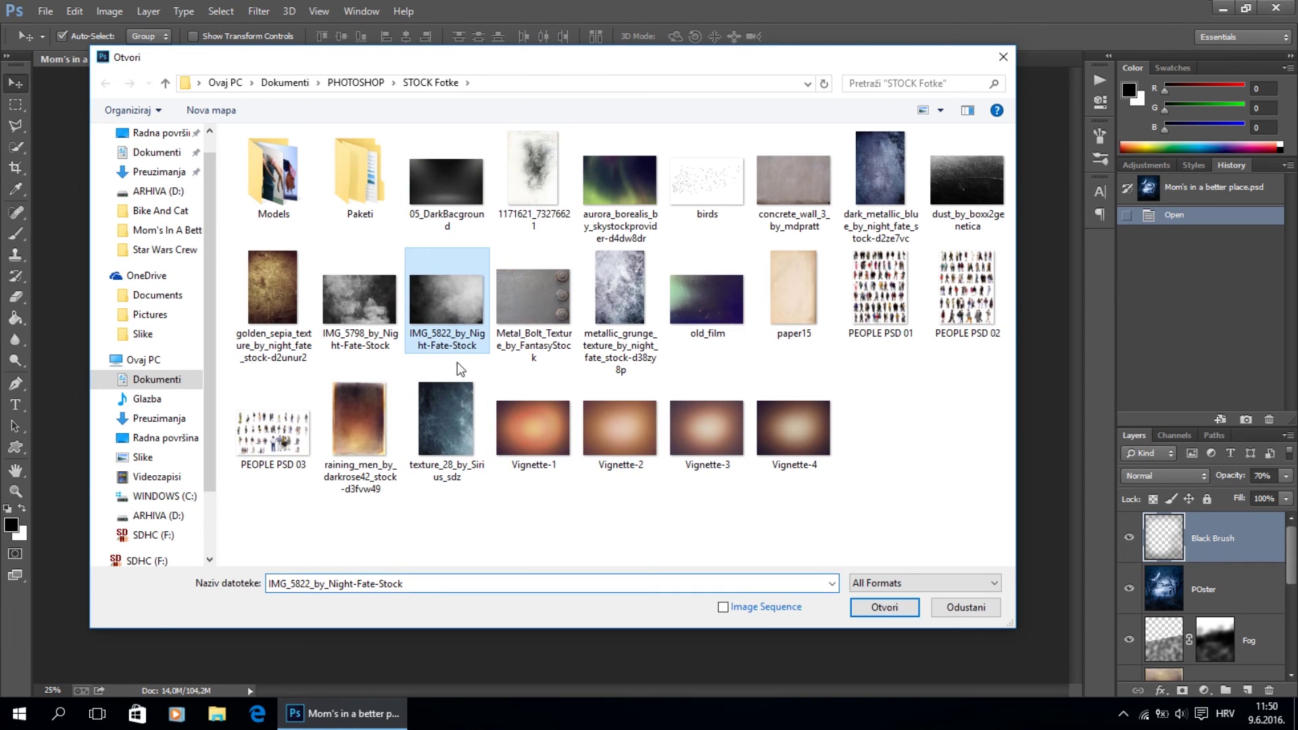
left_click(886, 611)
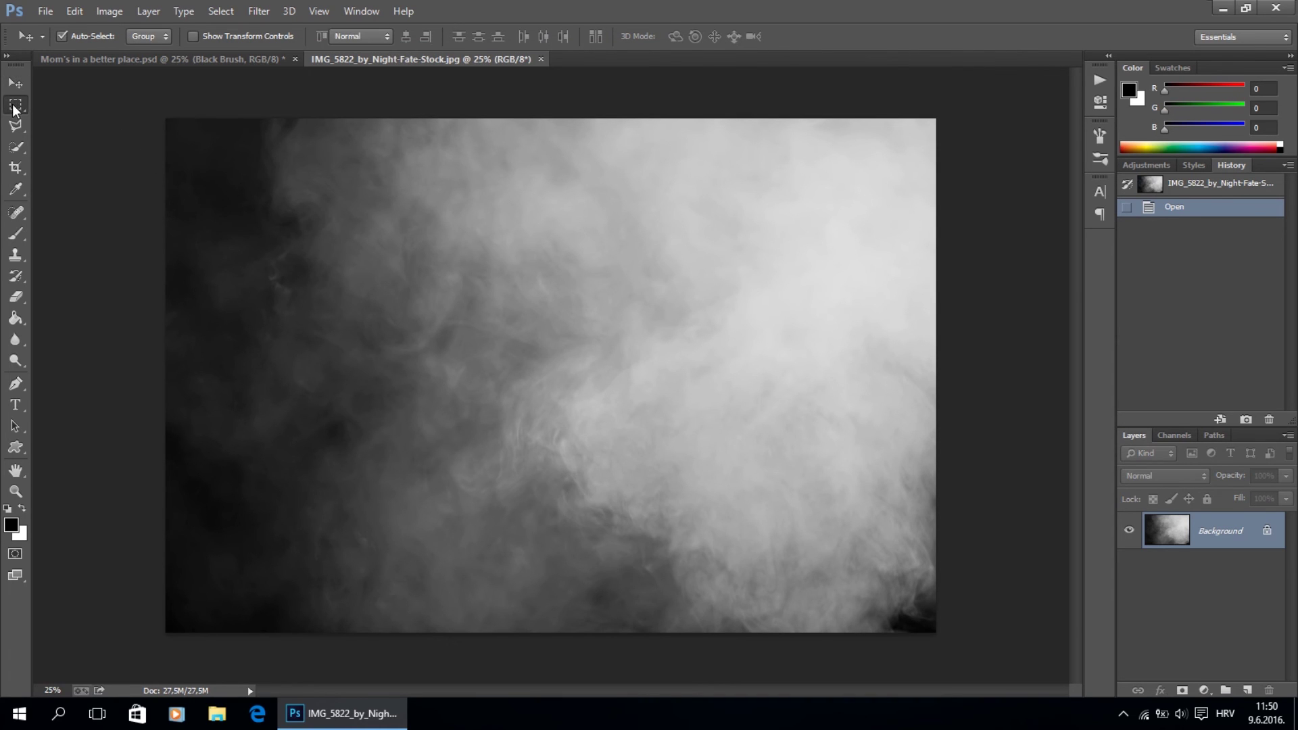
Copy a large rectangular area of the smoke image and paste it into Mom's in a better place.psd directly above POster.
key("m")
left_click_drag(246, 123, 888, 620)
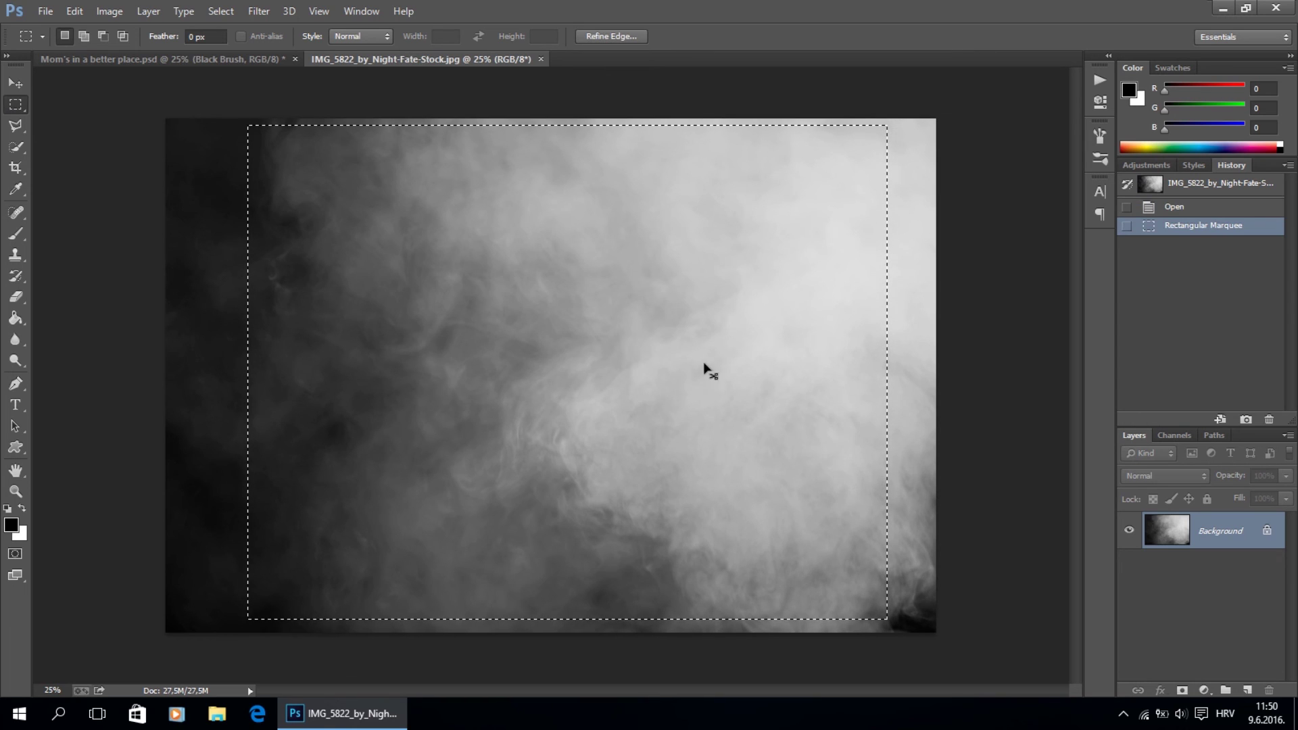
left_click(81, 59)
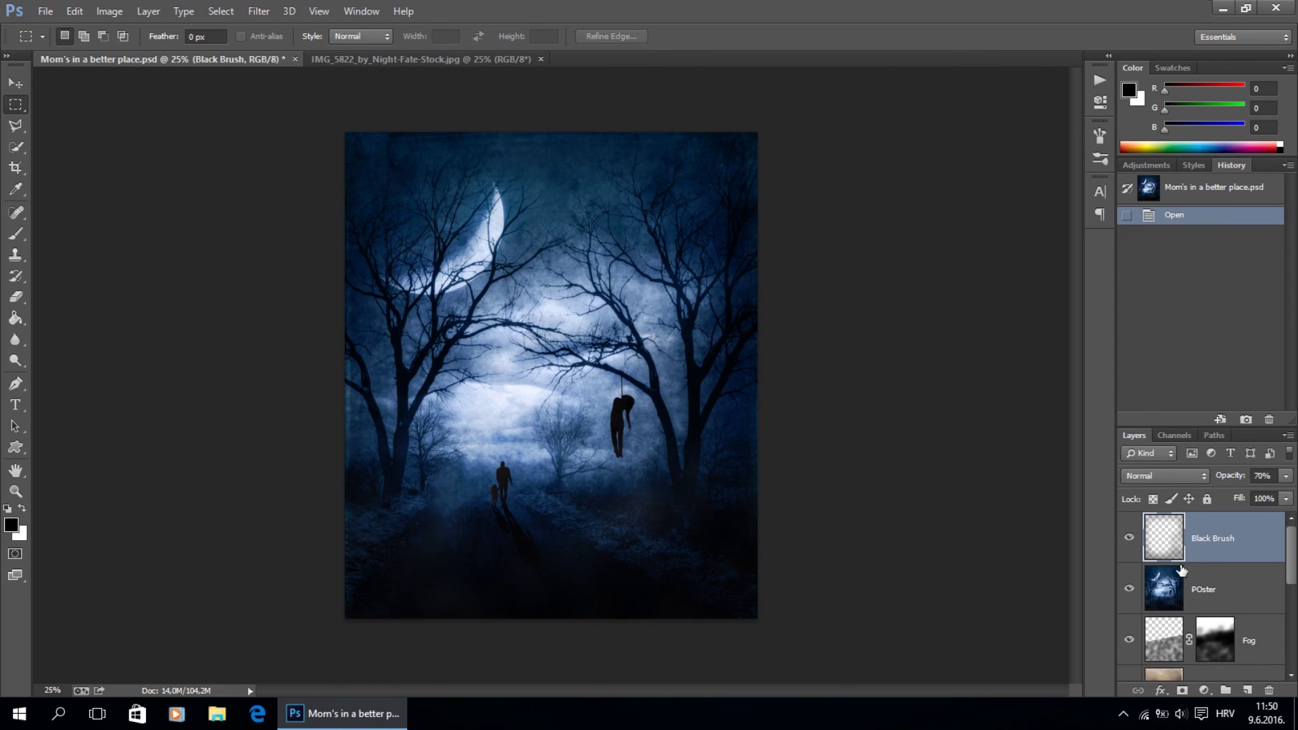
left_click(1217, 591)
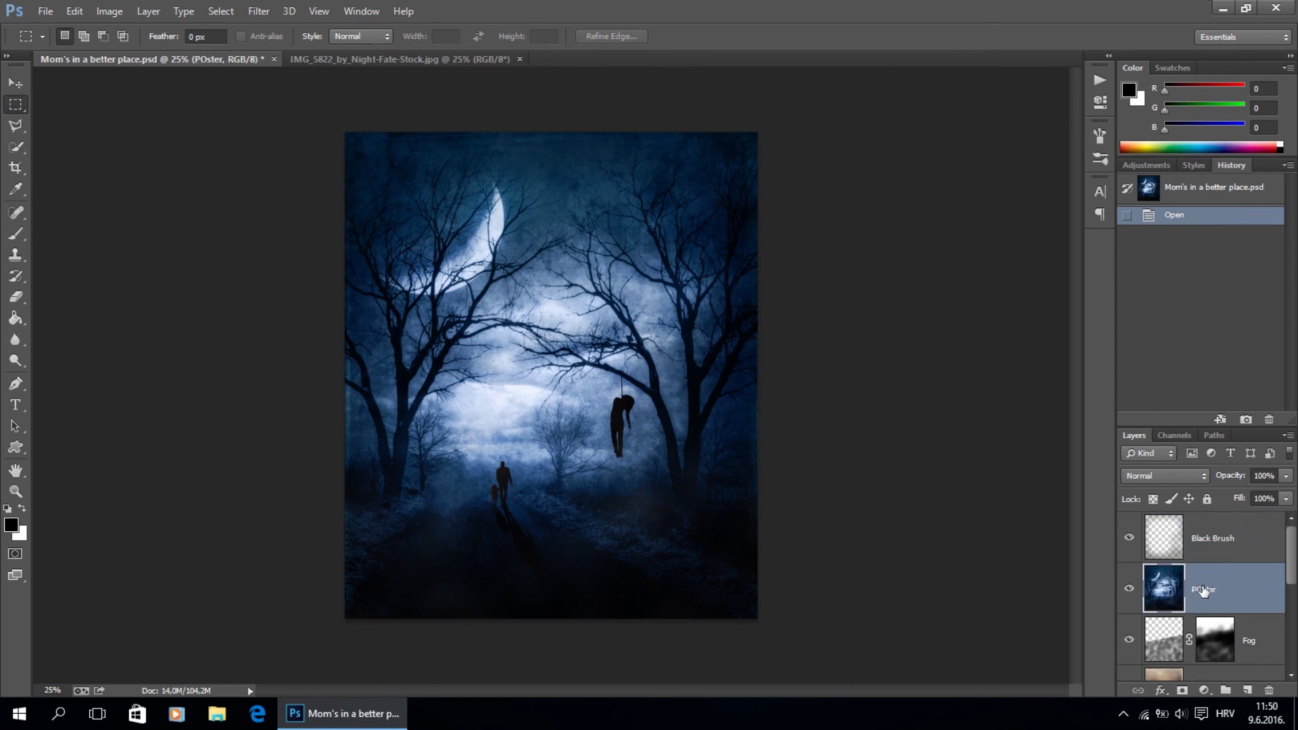
key("ctrl+v")
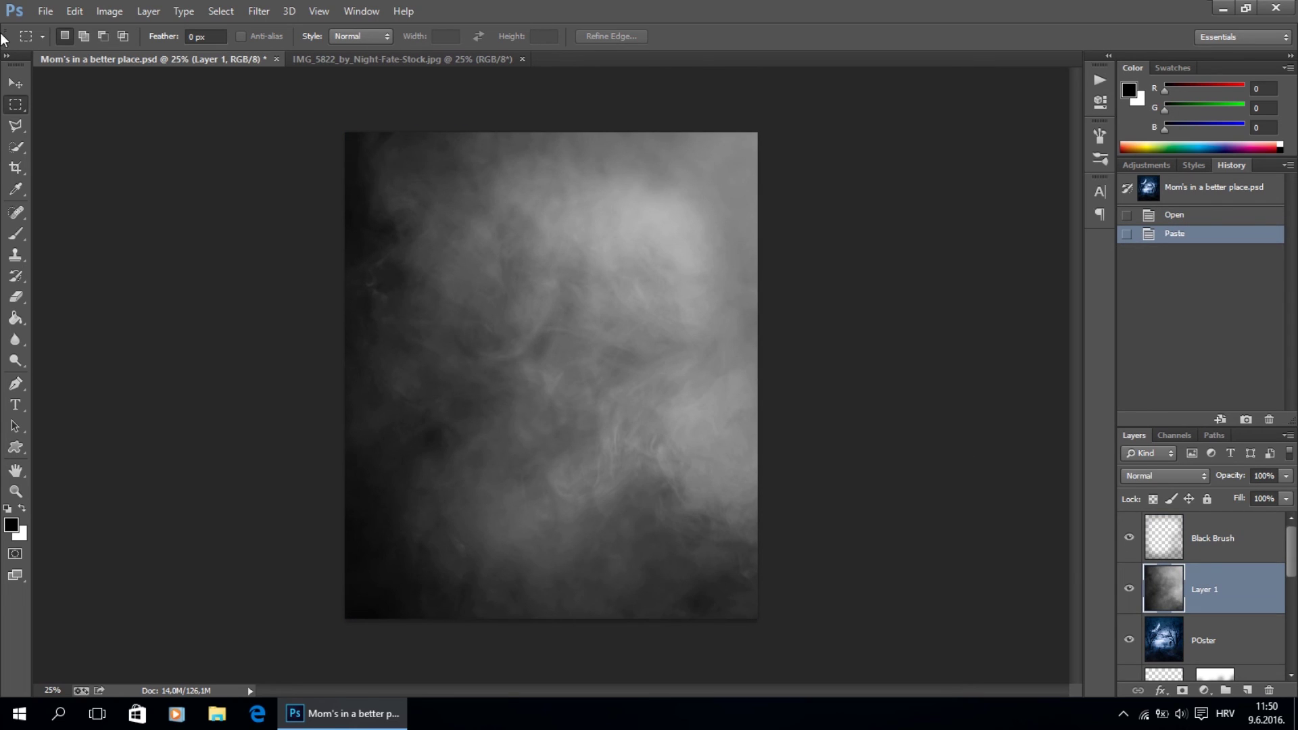
Flip the pasted smoke layer horizontally and shift it left so its bright part covers the left half of the scene.
left_click(14, 82)
key("ctrl+t")
right_click(585, 263)
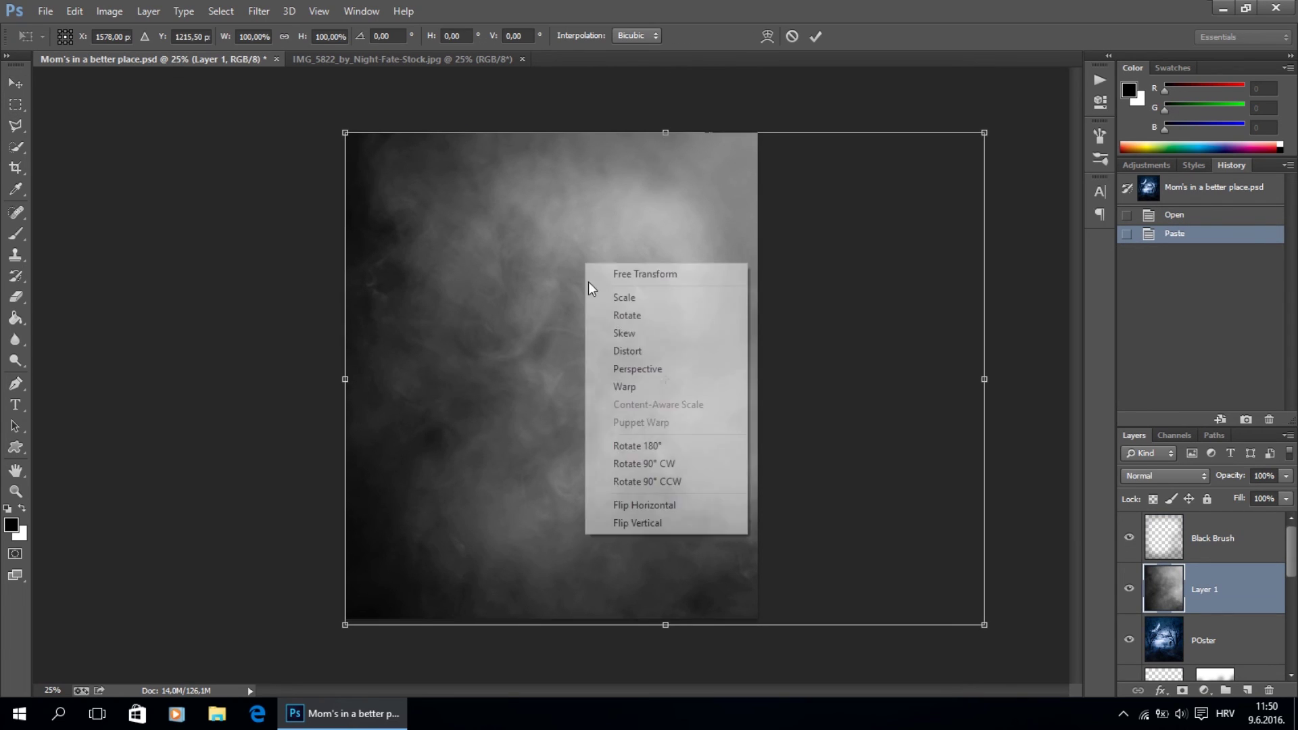
left_click(639, 505)
left_click_drag(651, 432, 497, 432)
key("Return")
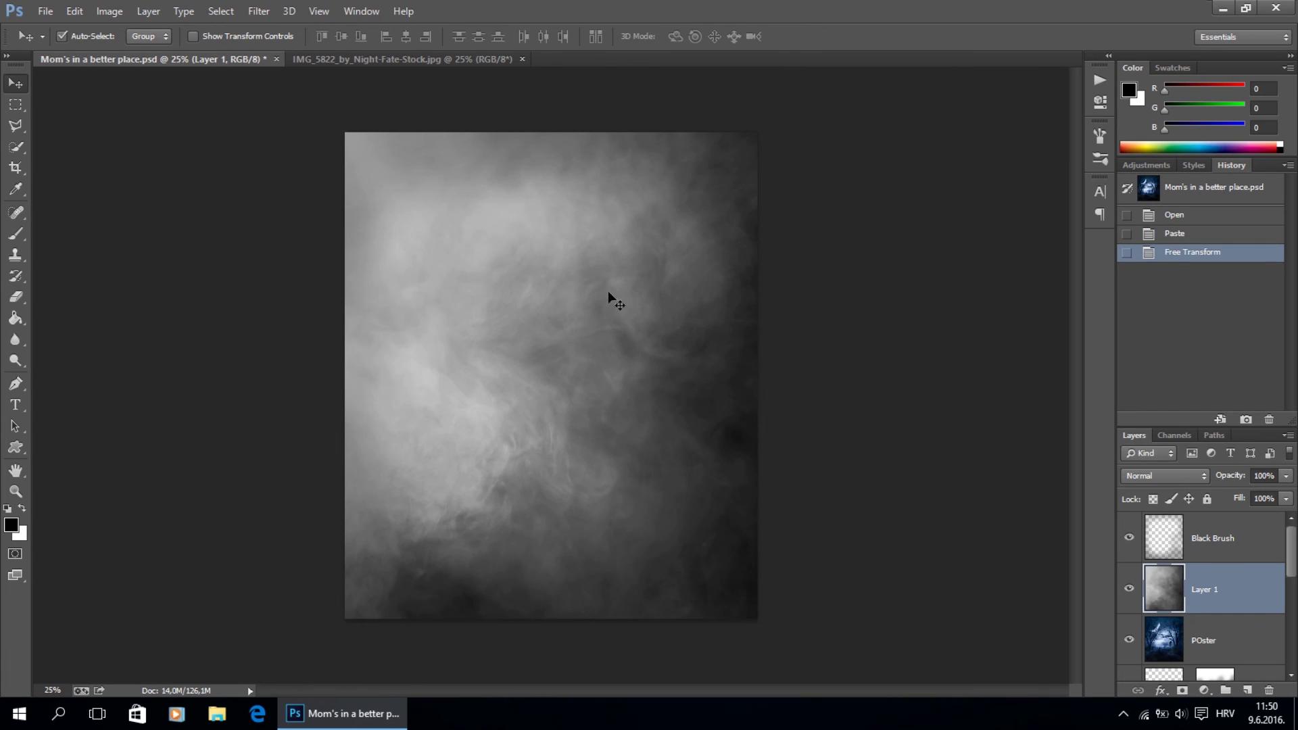
Set the smoke layer's blend mode to Screen, its opacity to 30% and its fill to 80%.
left_click(1141, 476)
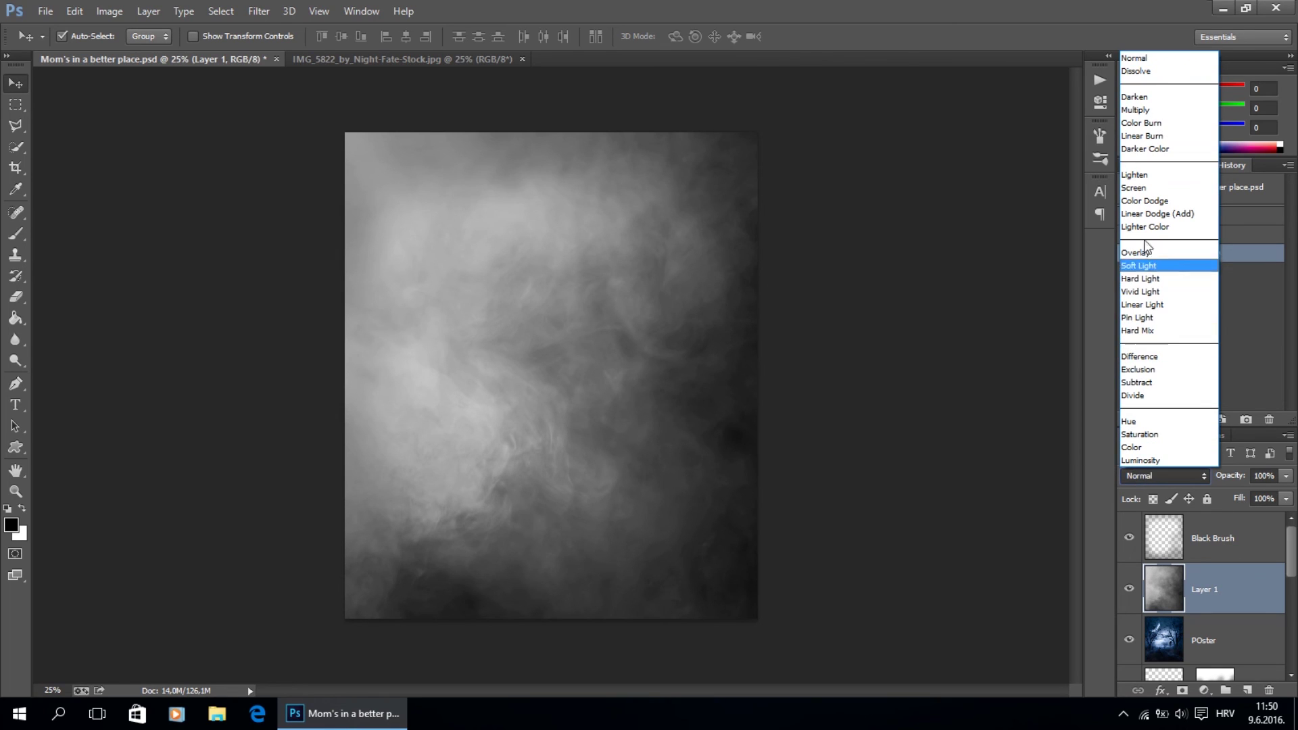
left_click(1142, 187)
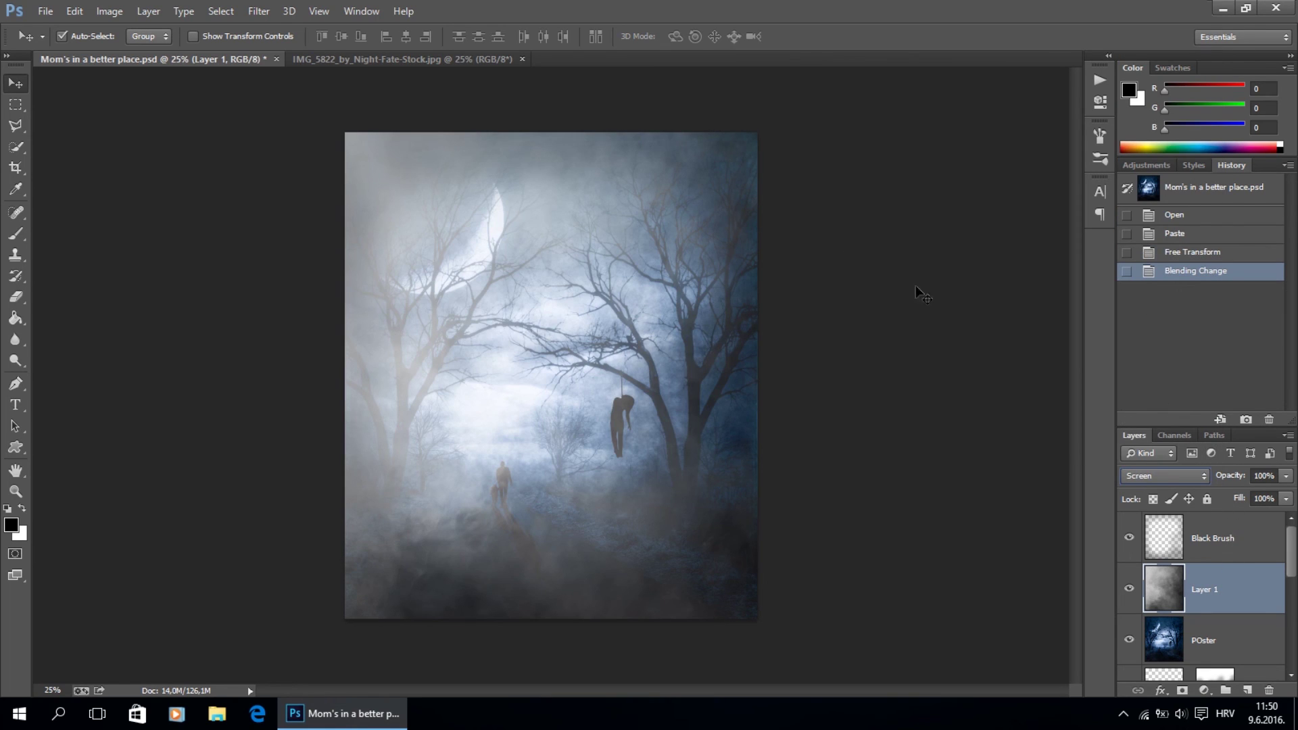
left_click(1255, 476)
type("30")
left_click(1257, 499)
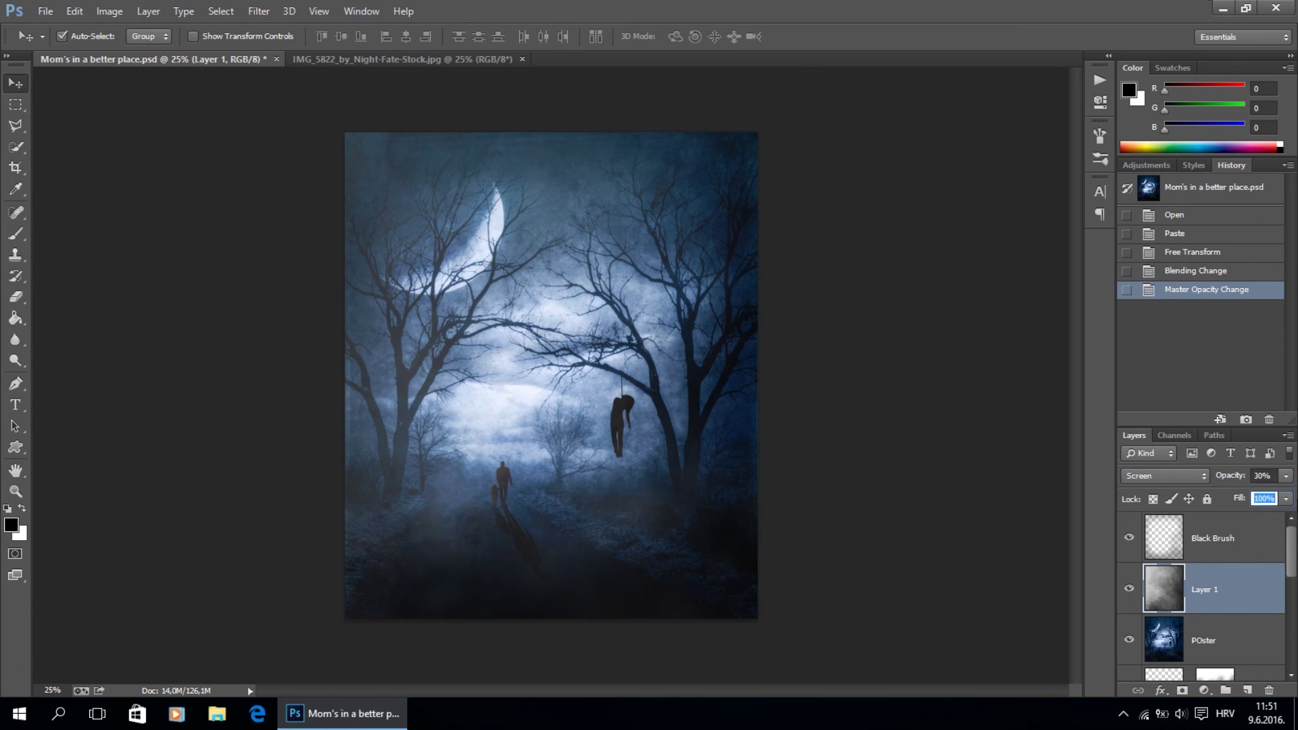
type("80")
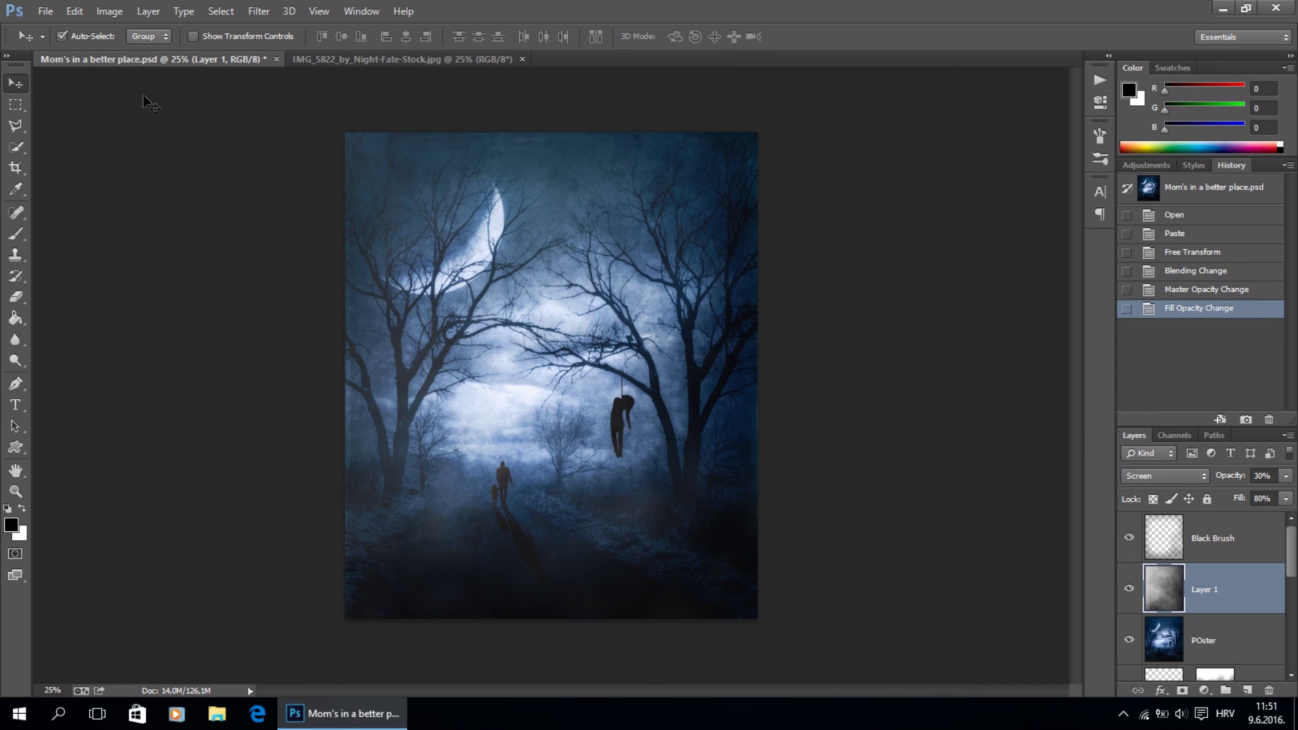
Apply a Brightness/Contrast adjustment directly to the smoke layer with brightness -10 and contrast 100.
left_click(109, 12)
mouse_move(217, 52)
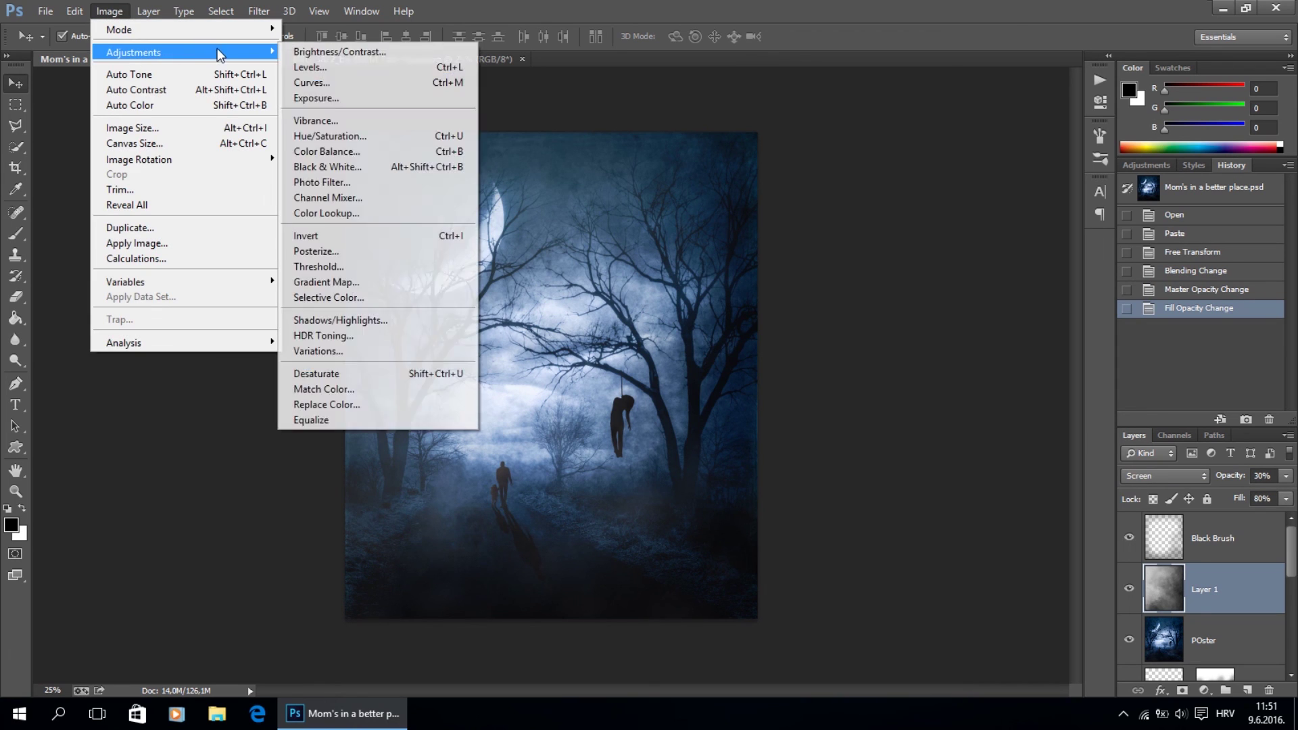
left_click(325, 52)
left_click_drag(771, 276, 870, 274)
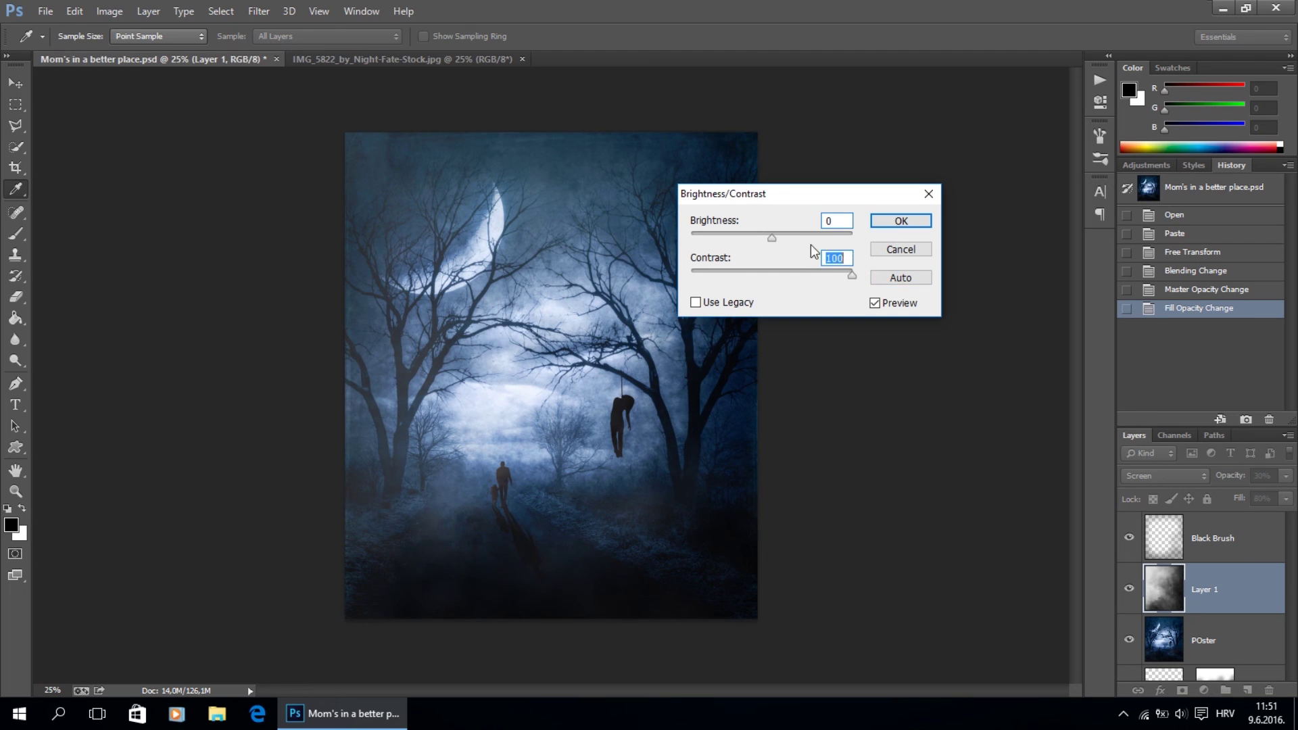
left_click_drag(771, 239, 766, 240)
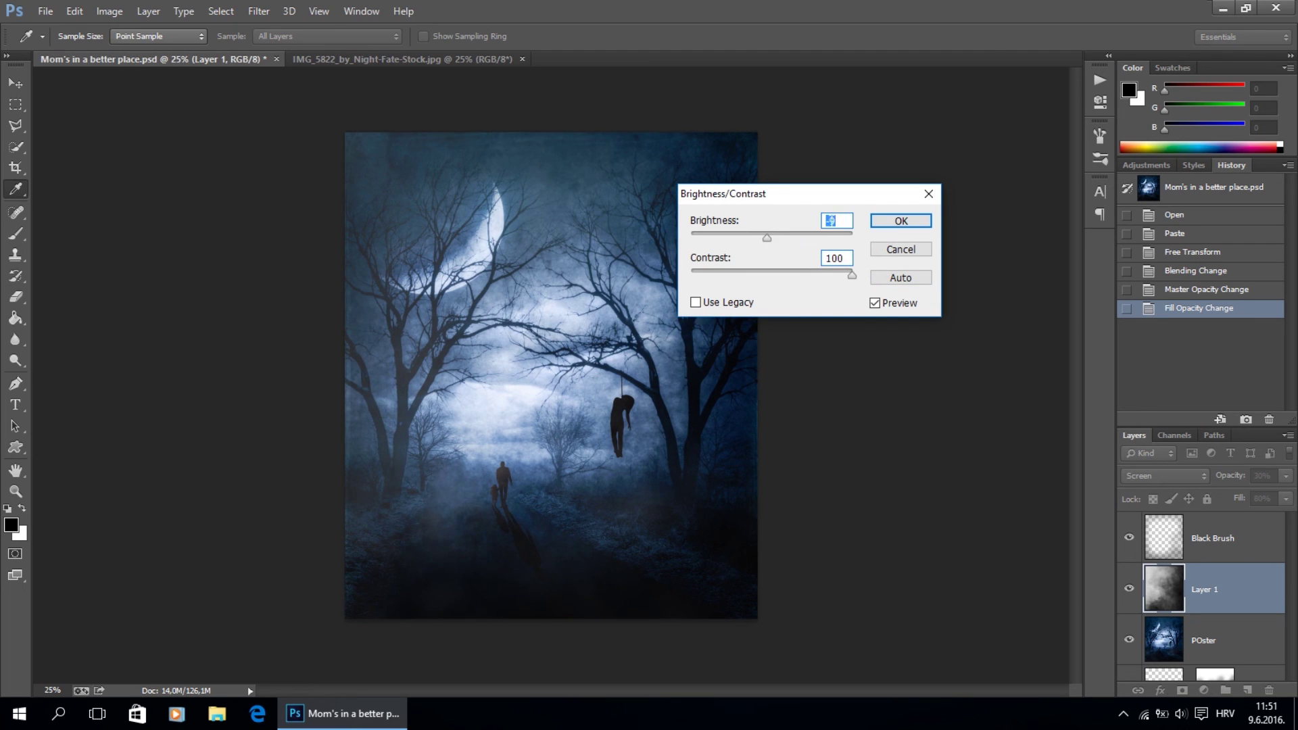
left_click(902, 220)
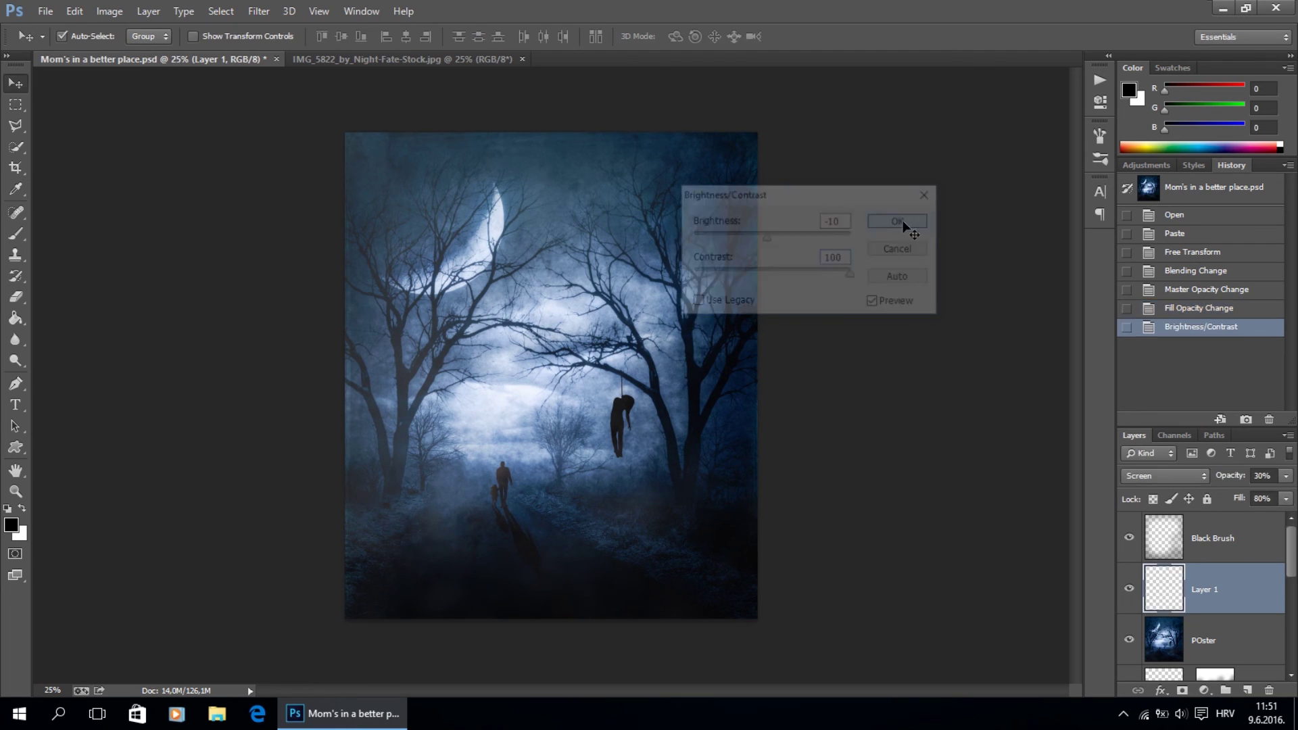
Set the Black Brush layer's opacity to 80% and compare the image with the layer hidden and shown.
left_click(1260, 534)
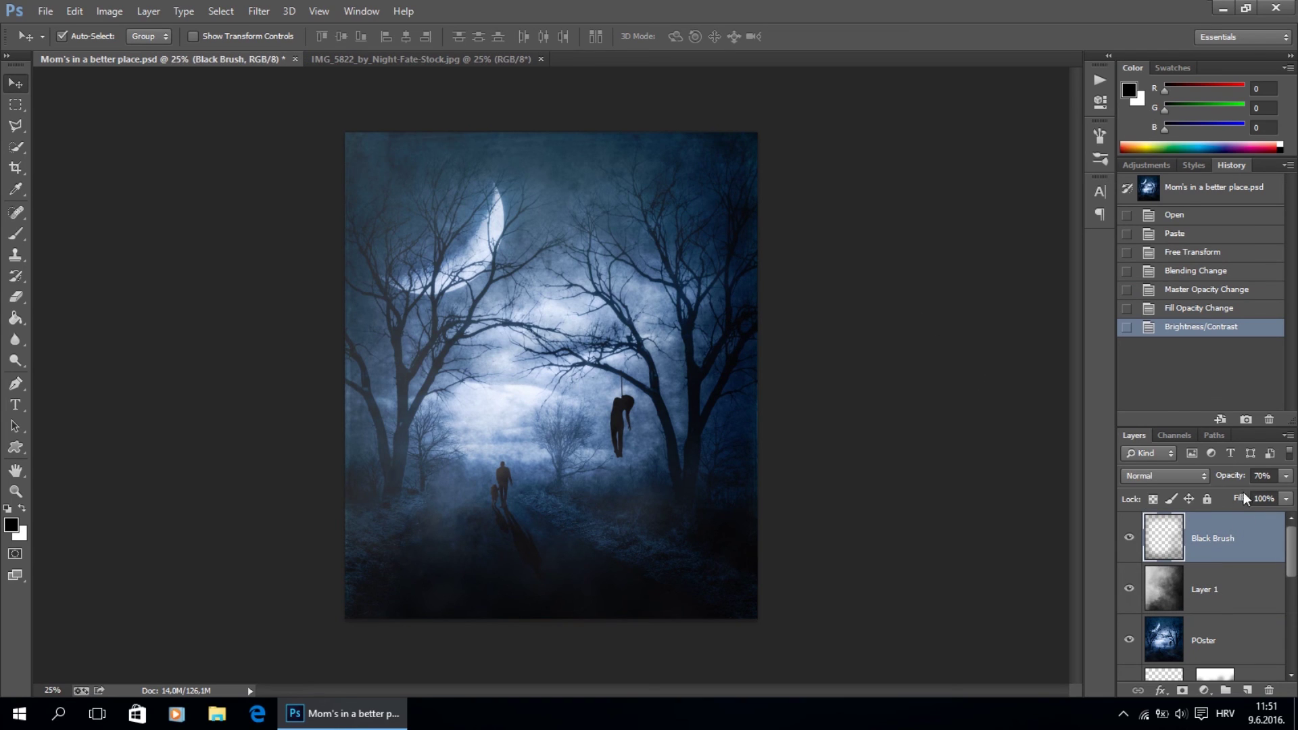
left_click(1261, 476)
type("8")
key("Return")
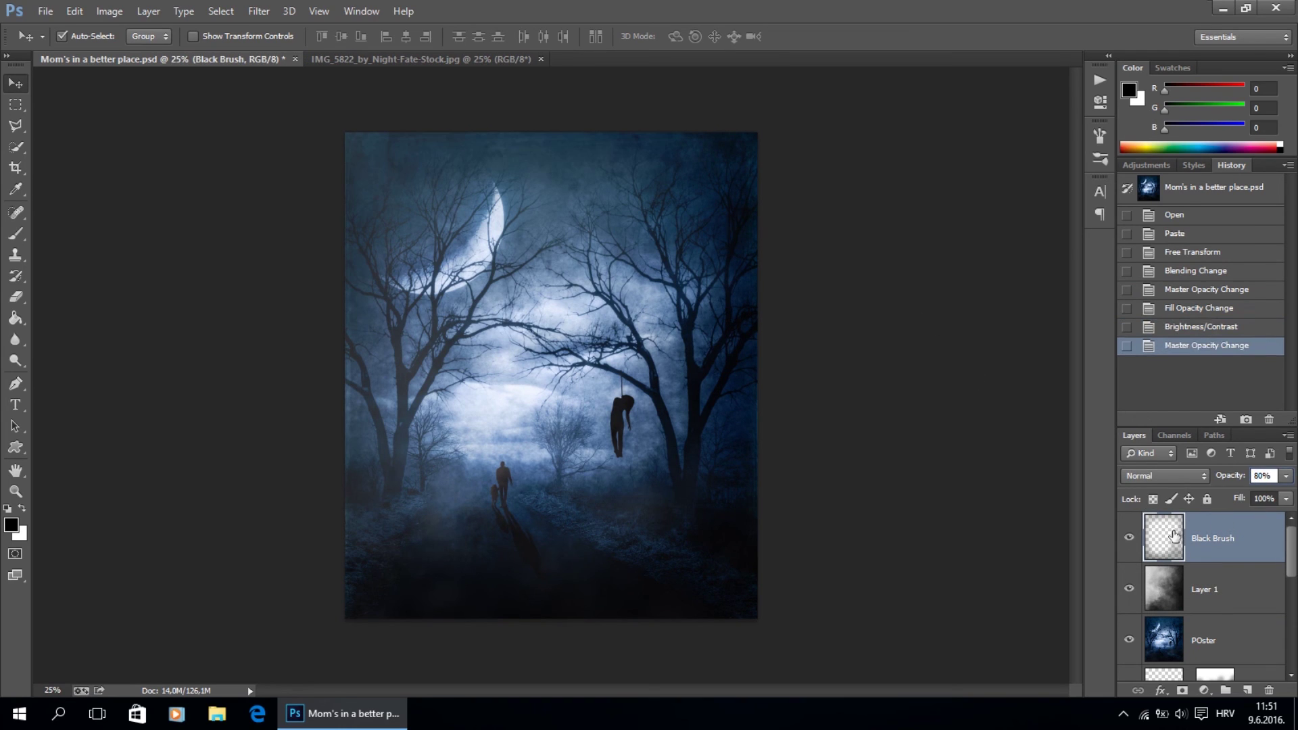
left_click(1129, 538)
left_click(1129, 537)
Add a Levels adjustment layer above Black Brush with the black input level at 5, and compare the image with and without it.
left_click(1204, 690)
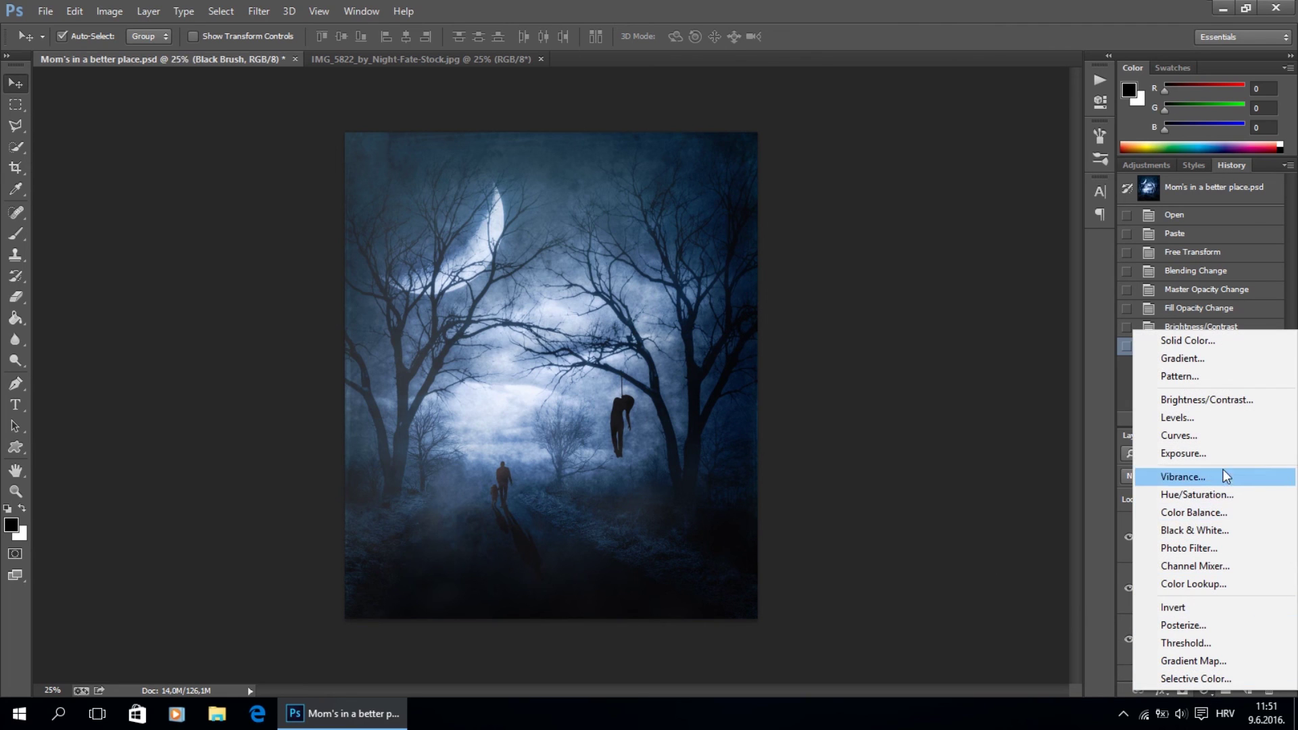
left_click(1225, 420)
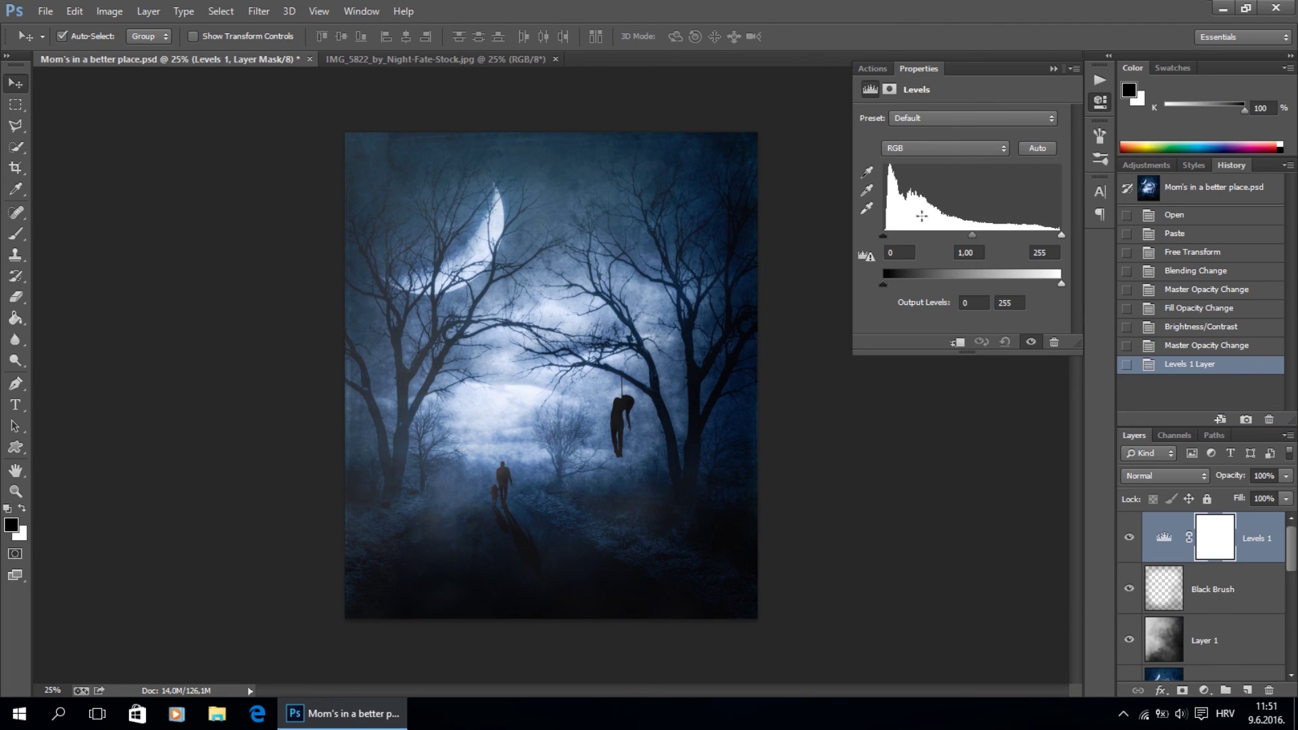
left_click(898, 252)
type("5")
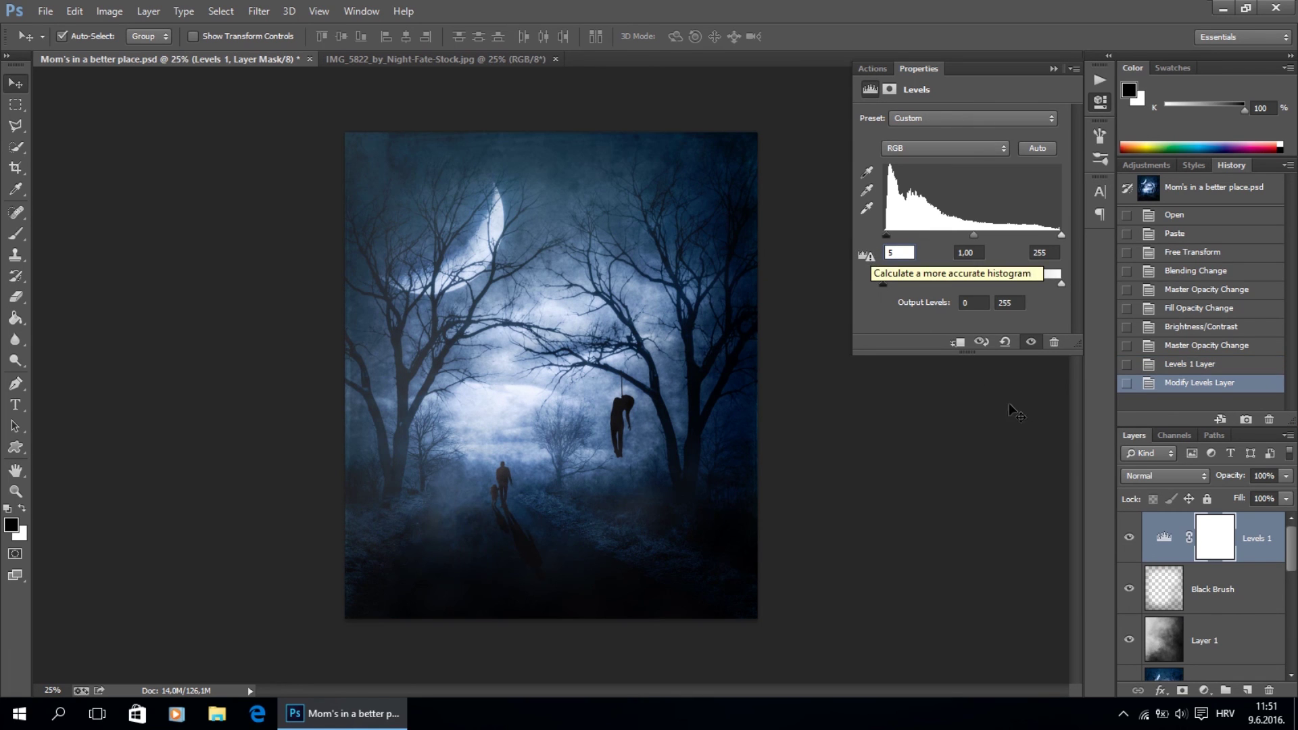
left_click(1129, 540)
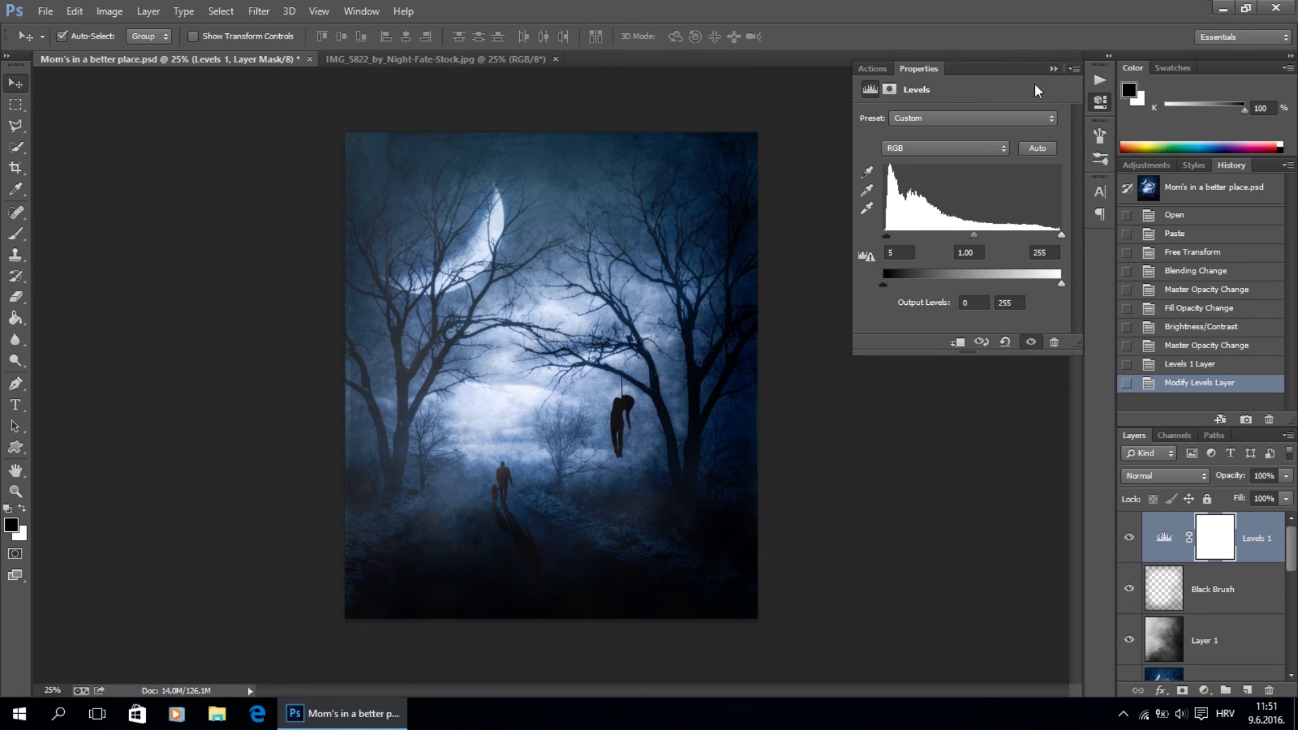
left_click(1053, 68)
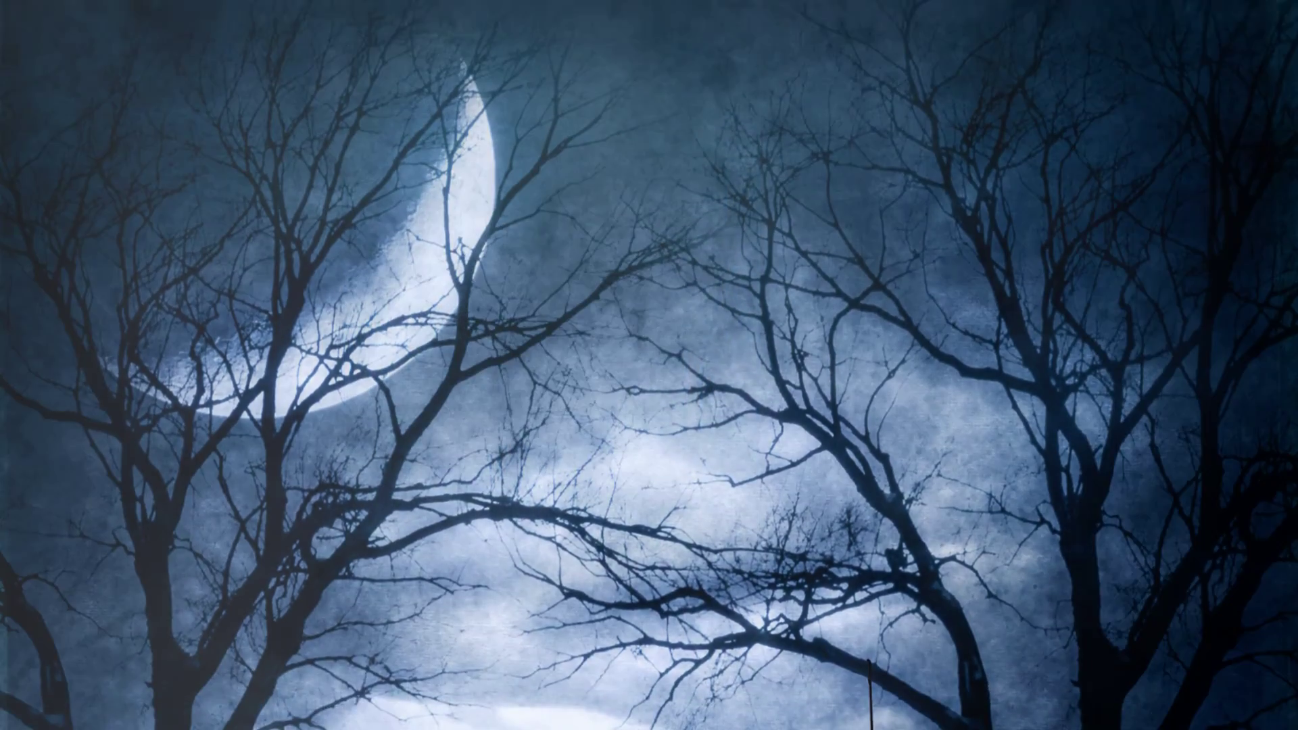